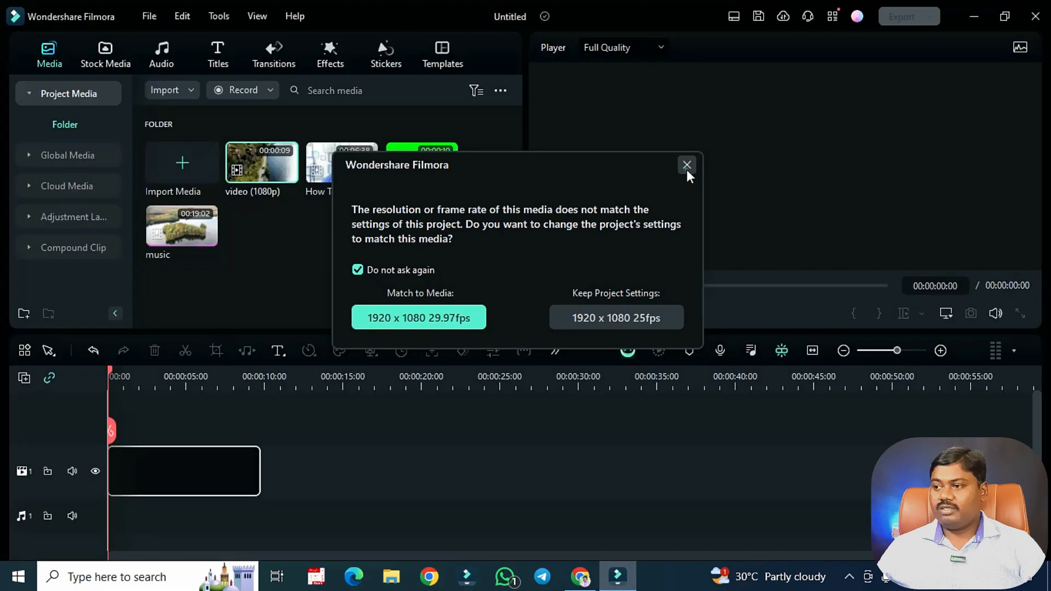
- Dismiss the media settings mismatch prompt, and view the customizable toolbar items without saving any change
left_click(688, 171)
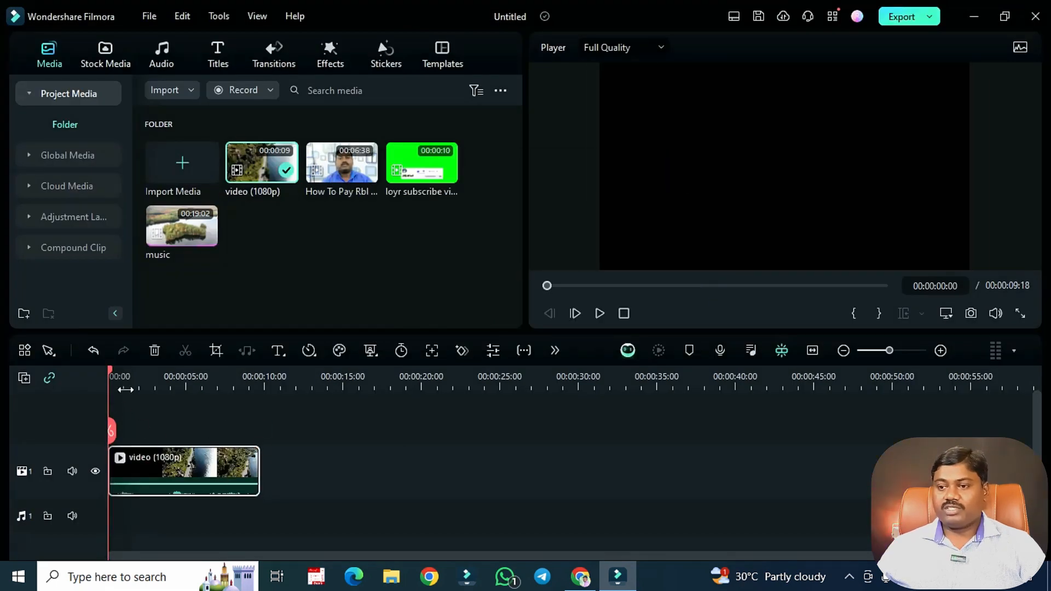
left_click(24, 350)
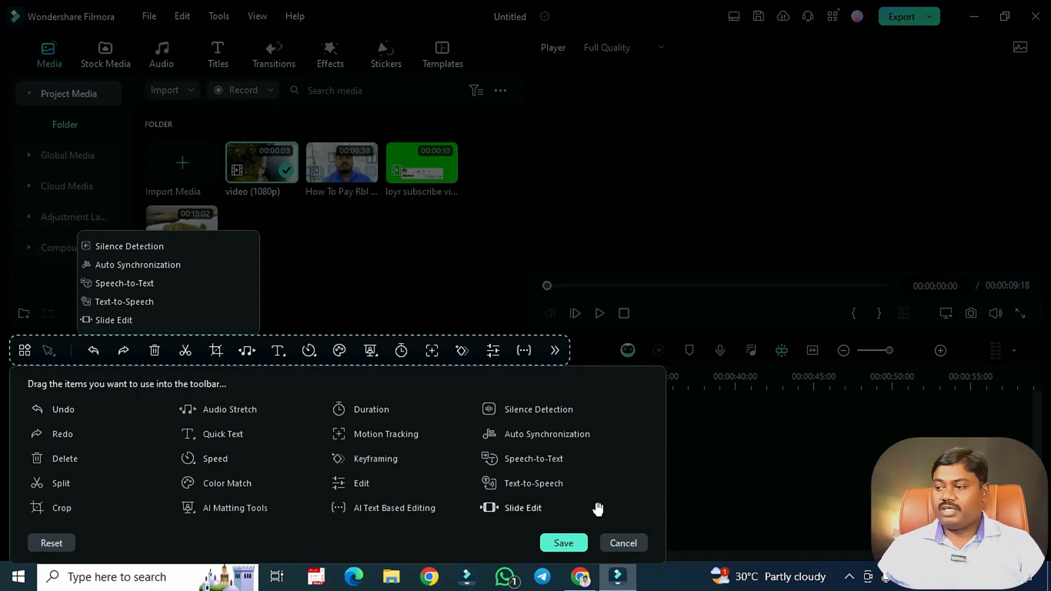
left_click(612, 545)
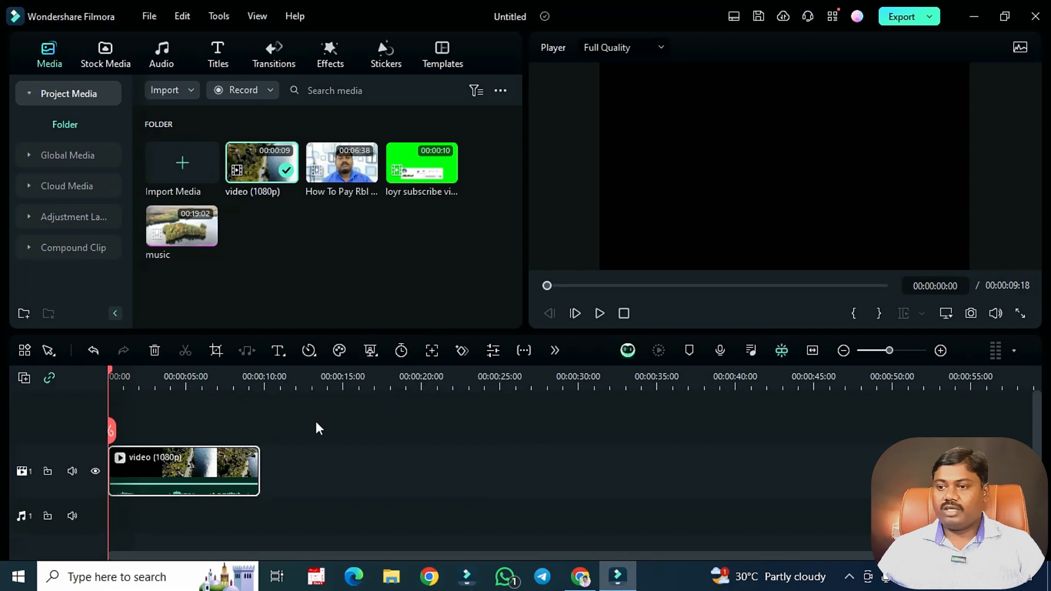
- Split the video (1080p) clip at 00:00:02:13, 00:00:03:24 and 00:00:04:20 in Quick Split Mode, and return to the Select tool
left_click(48, 350)
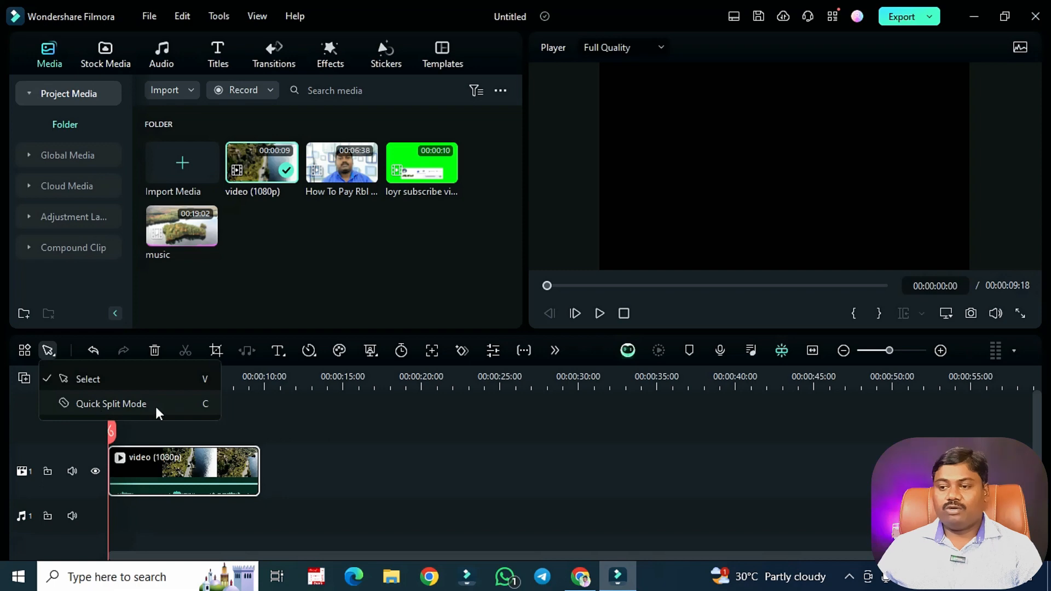
left_click(192, 406)
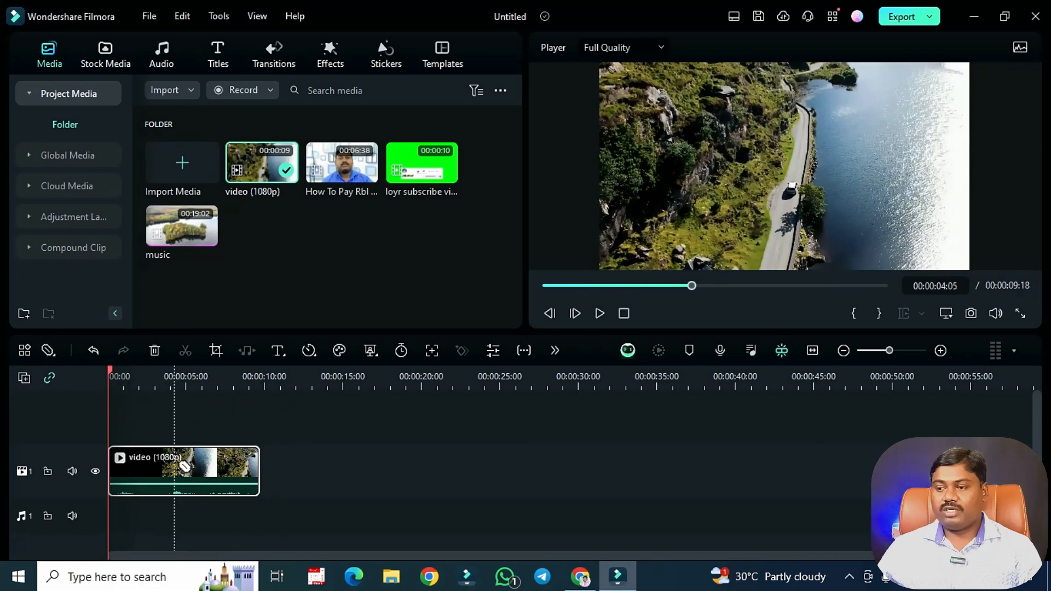
scroll(182, 467, "up", 3)
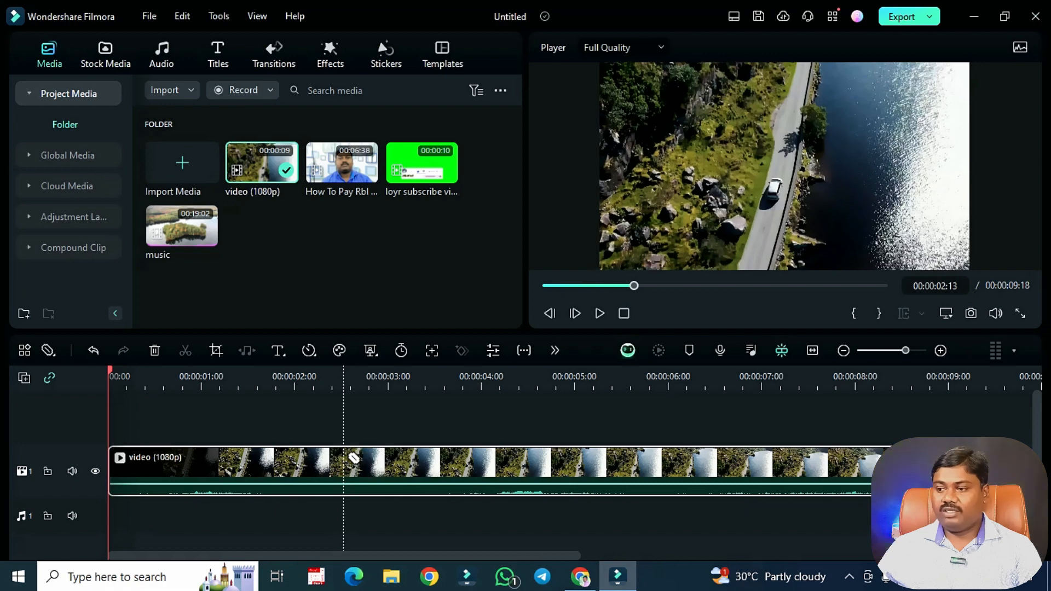
left_click(344, 460)
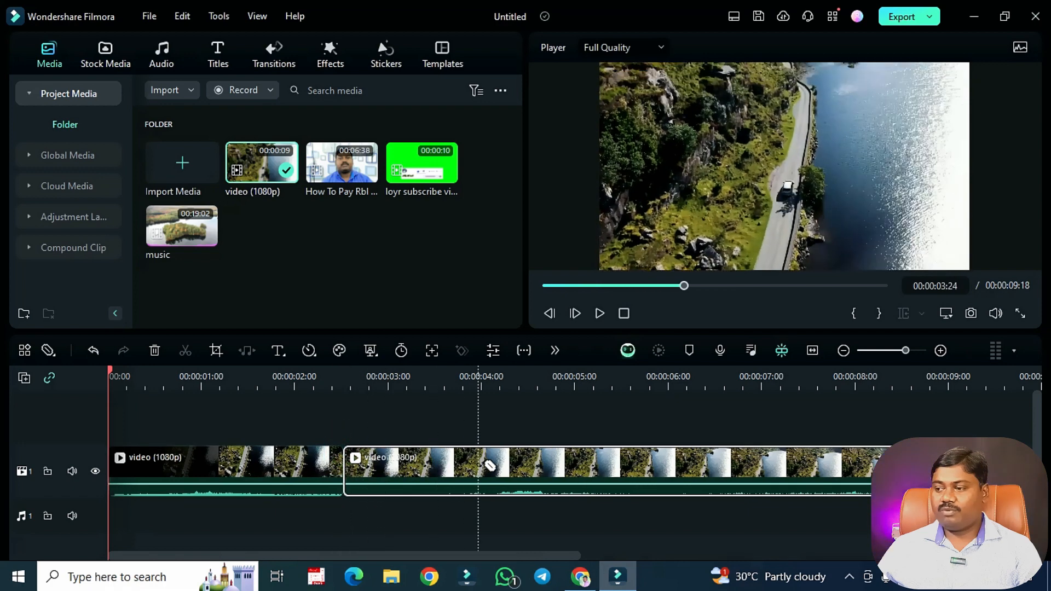
left_click(480, 464)
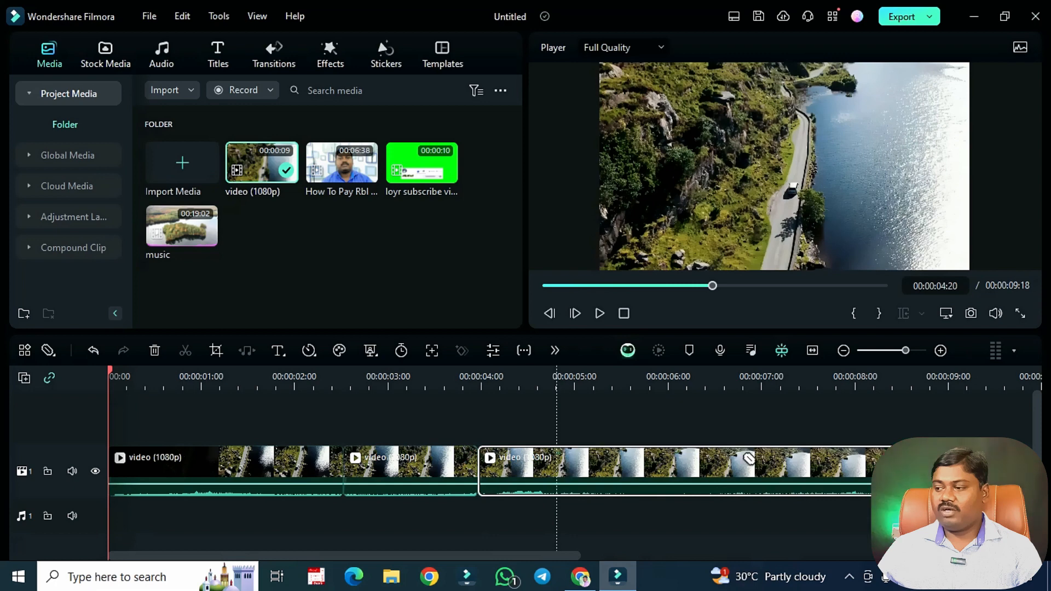
left_click(556, 459)
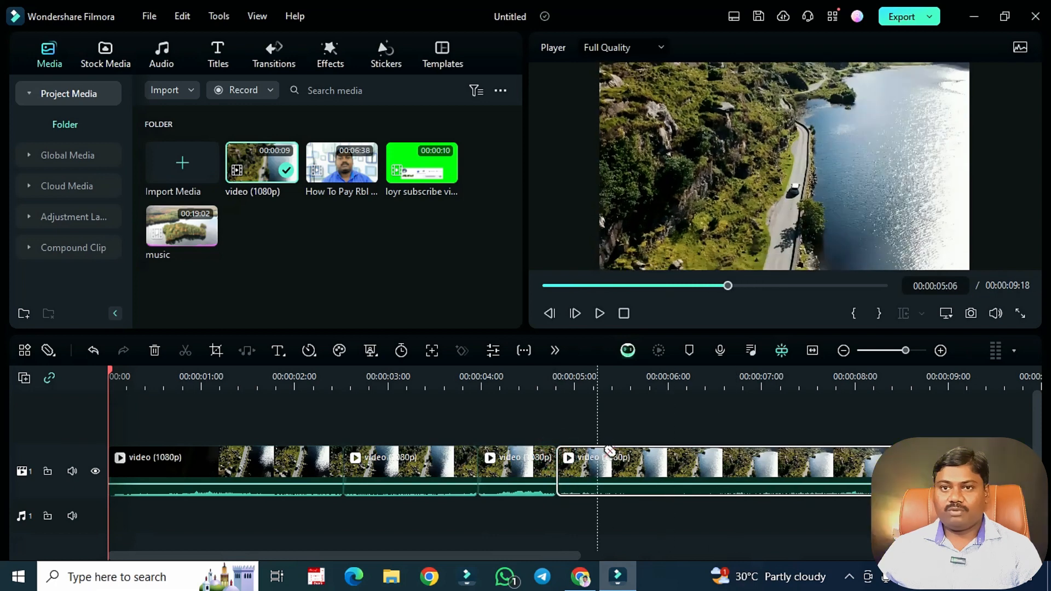
key("v")
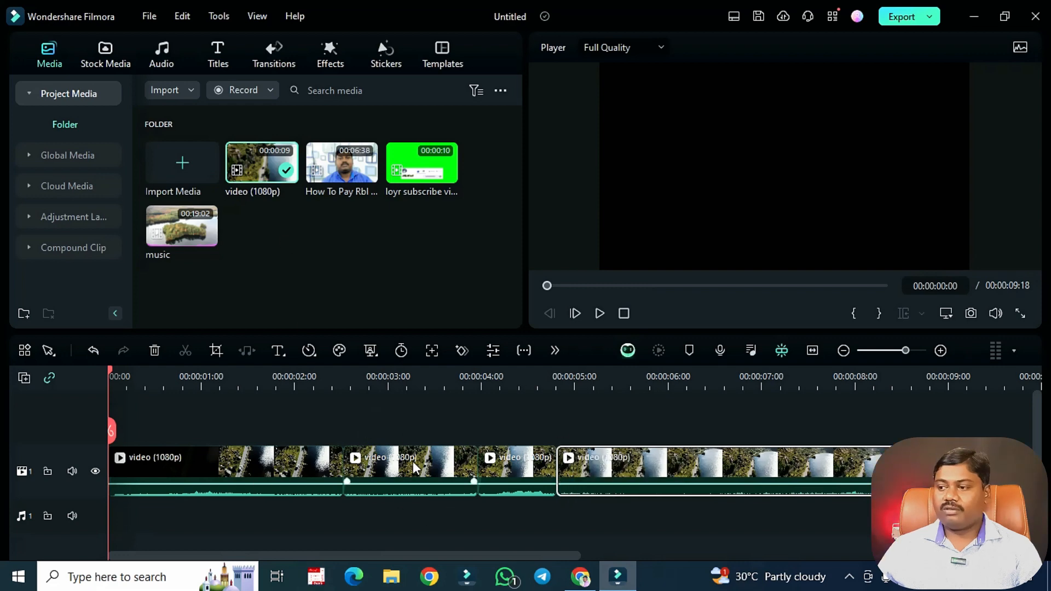
- Add a second copy of video (1080p) on a new track above the split clips, keeping the 1920 x 1080 25fps project settings
left_click_drag(242, 149, 131, 437)
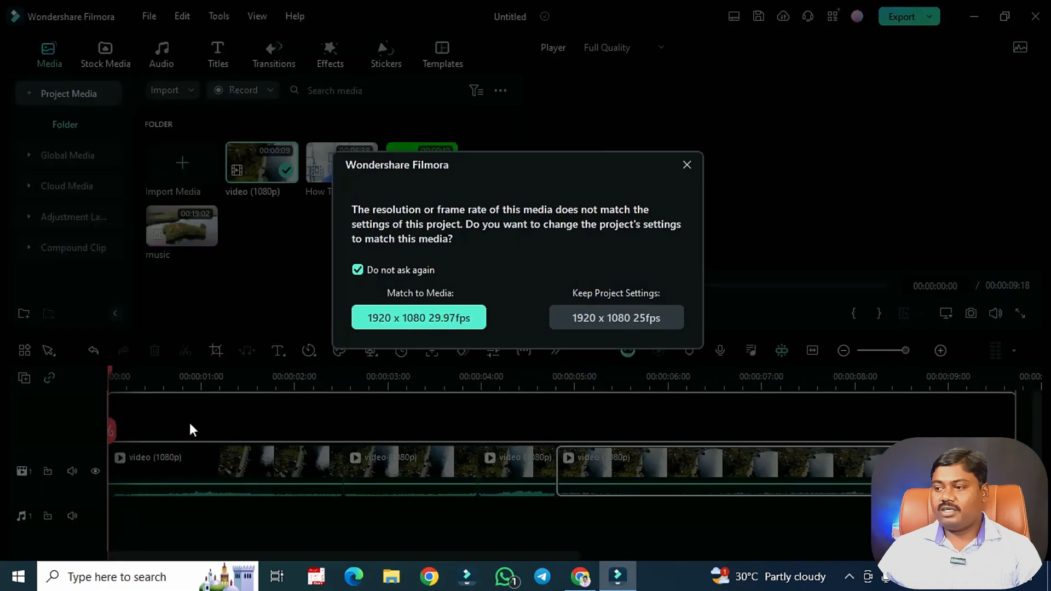
left_click(654, 308)
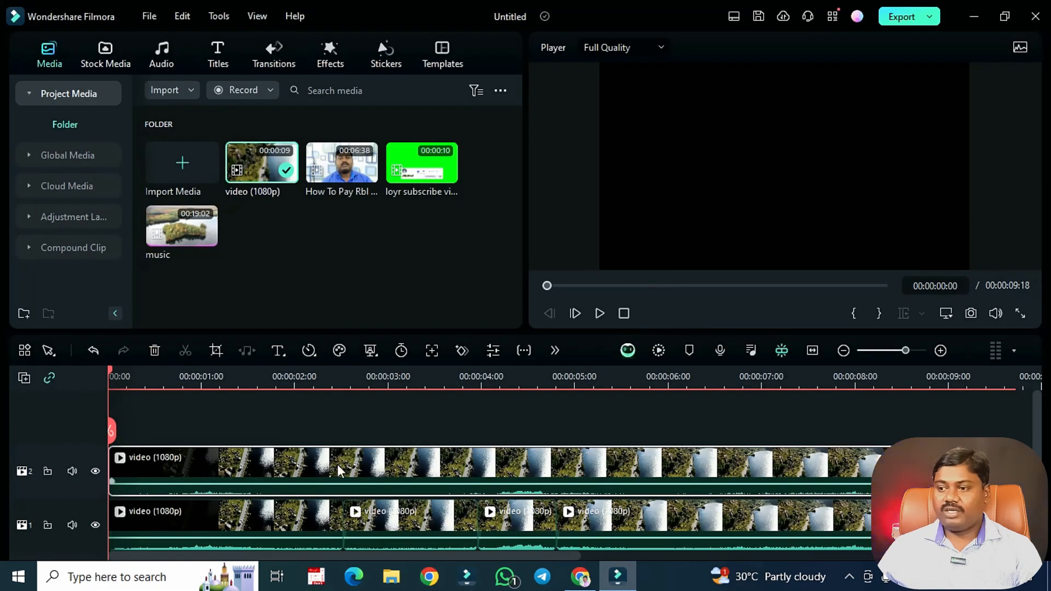
left_click_drag(341, 461, 298, 466)
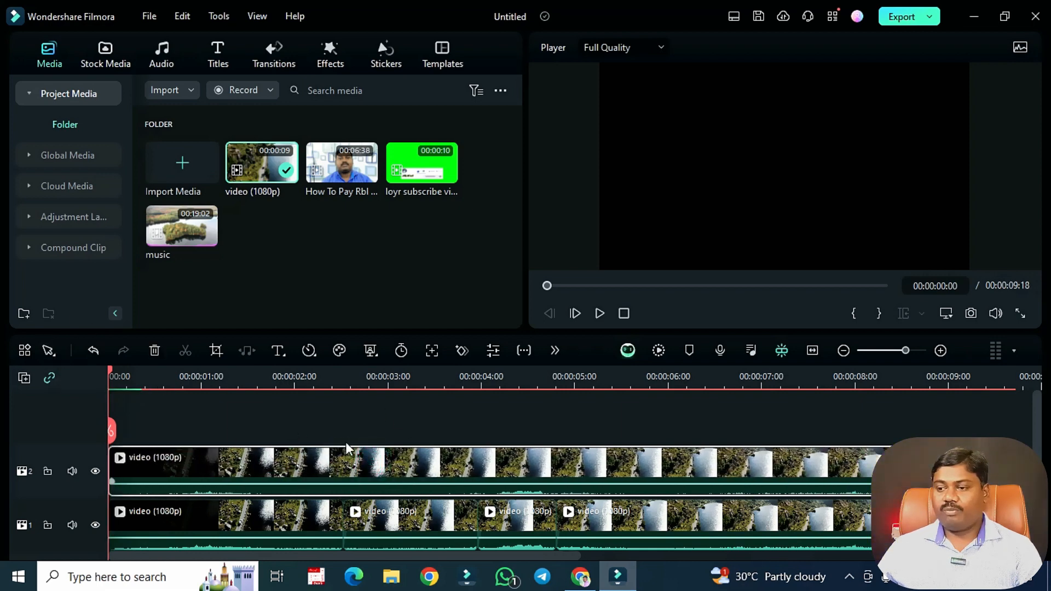
- Delete the unsplit video (1080p) clip from the upper video track
left_click(348, 463)
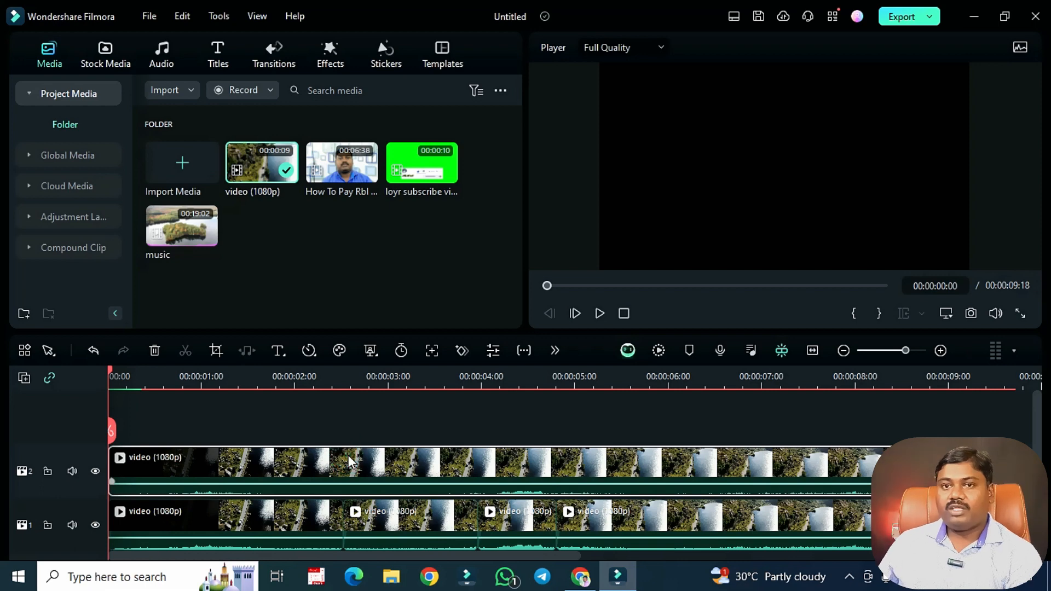
key("Delete")
scroll(348, 455, "down", 2)
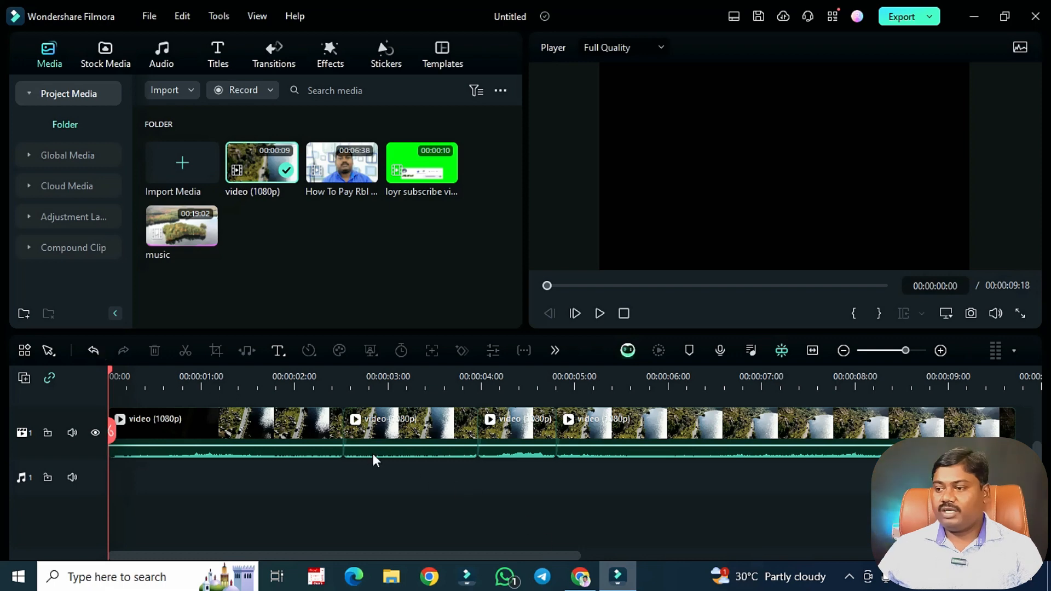
- Undo the deletion of the upper-track video (1080p) clip
left_click(619, 431)
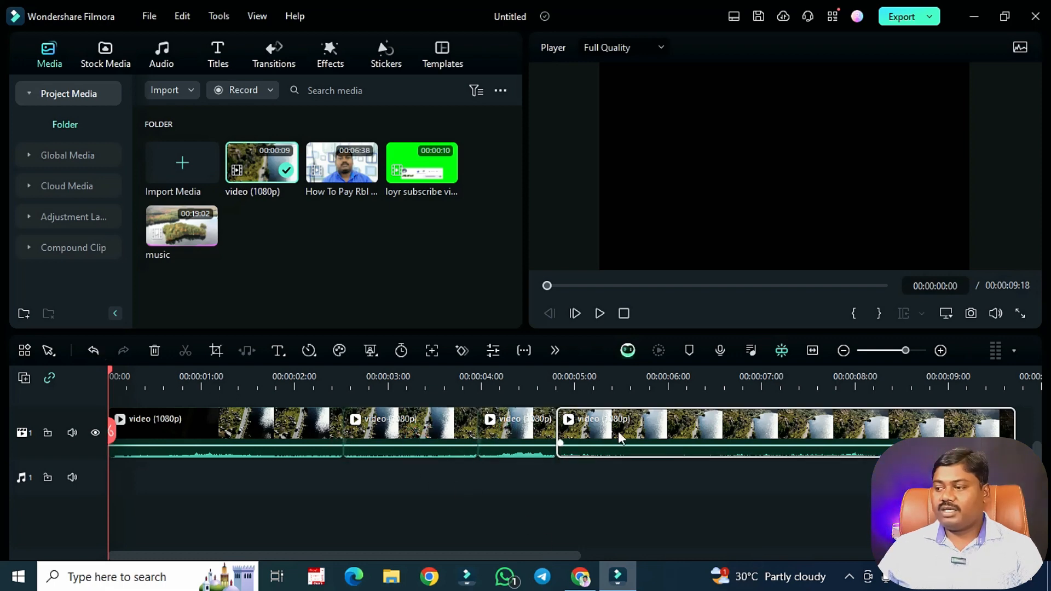
left_click(92, 351)
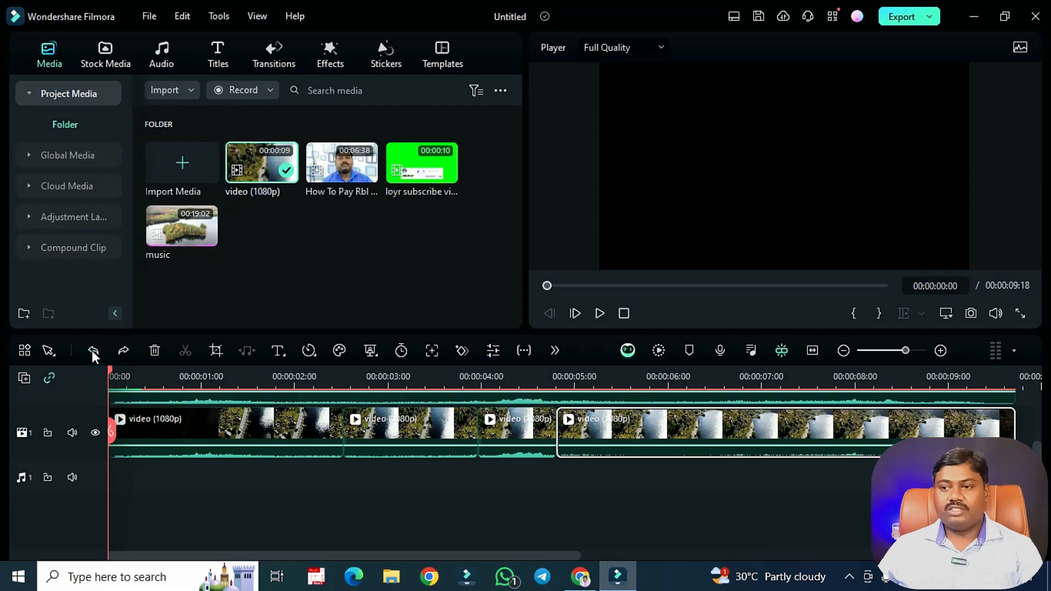
left_click(93, 352)
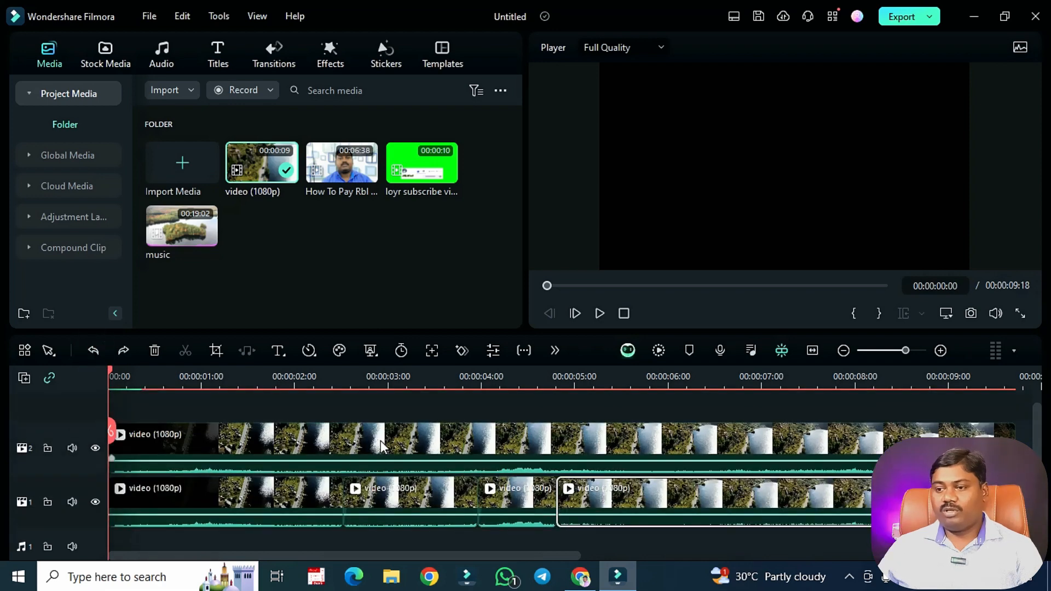
key("ctrl+z")
key("ctrl+y")
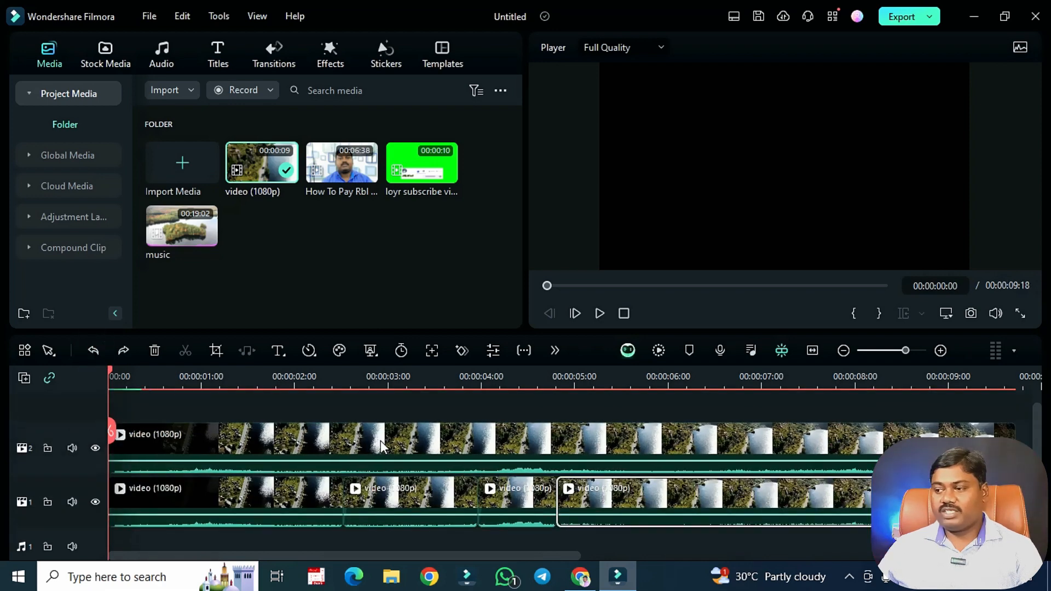
- Redo the deletion of the upper-track video (1080p) clip
left_click(124, 351)
left_click(125, 351)
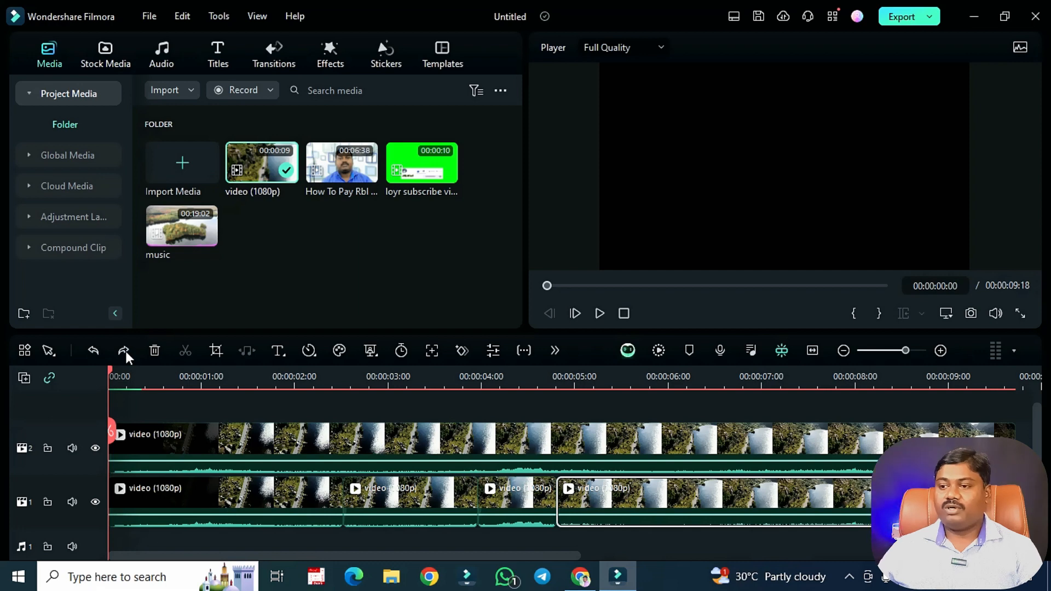
left_click(125, 351)
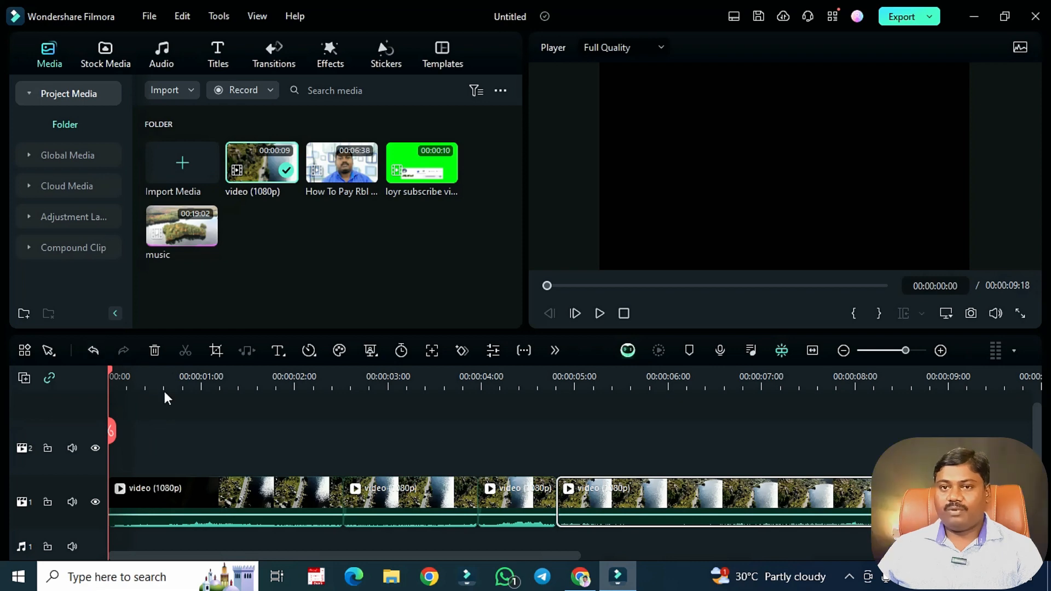
scroll(186, 421, "down", 1)
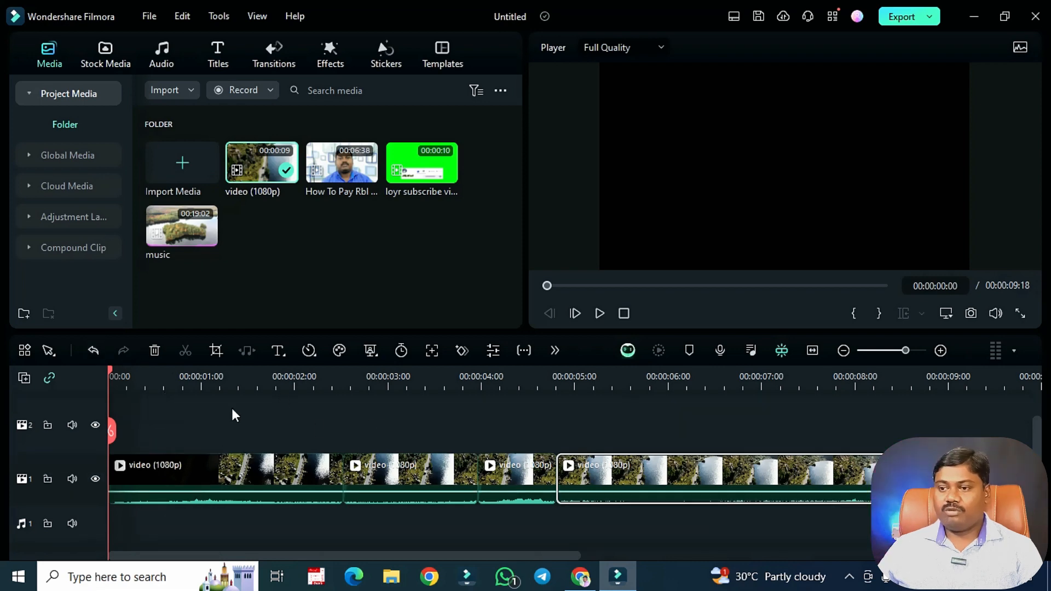
- Undo, redo and again undo the upper-track clip's deletion to restore the clip on video track 2
left_click(96, 351)
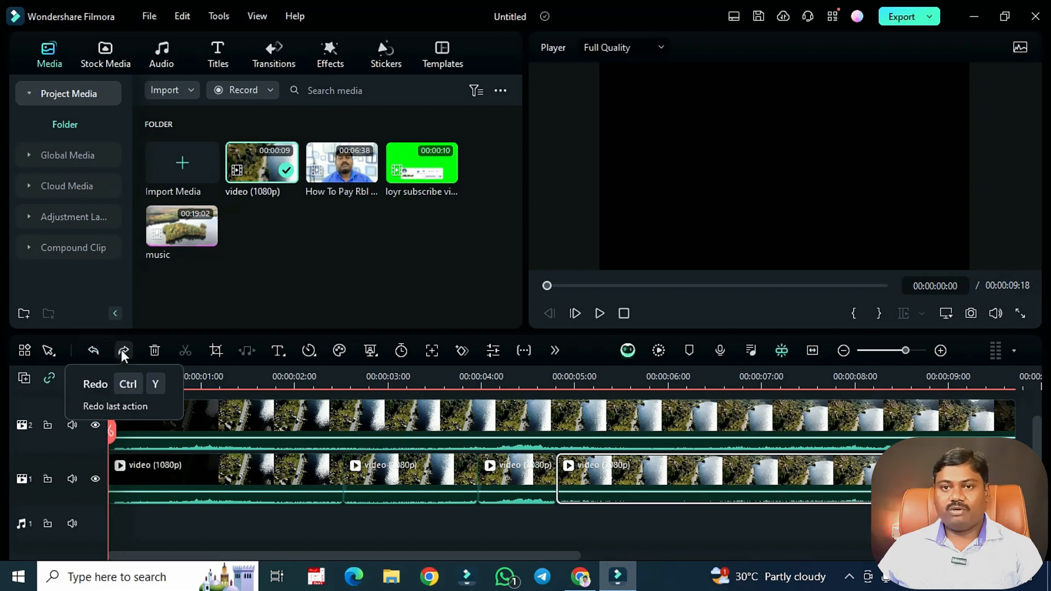
left_click(121, 350)
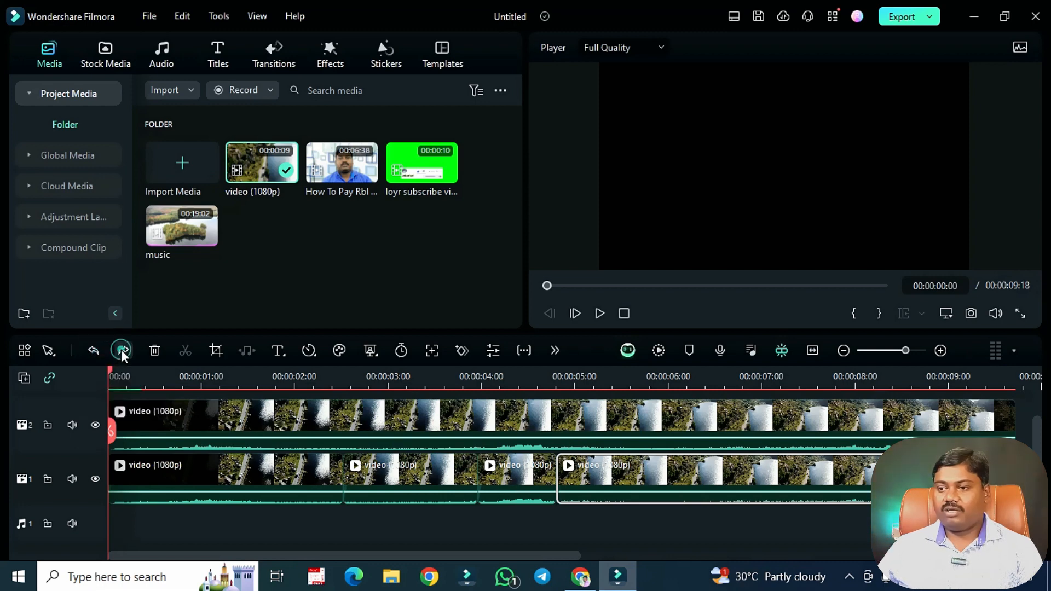
left_click(94, 350)
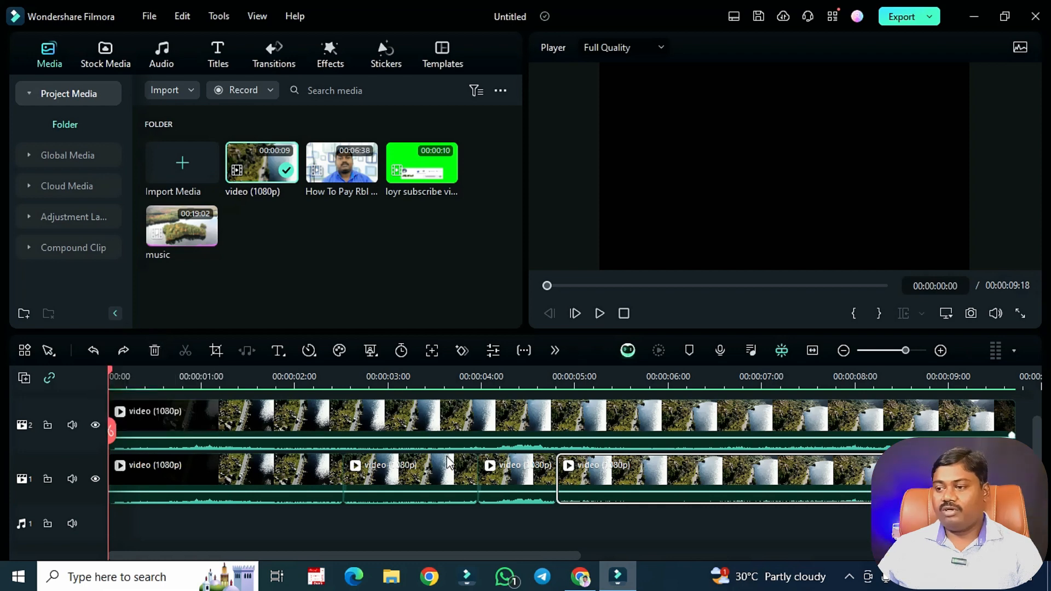
- Delete the video (1080p) clip on video track 2, and undo and redo that deletion
left_click(432, 422)
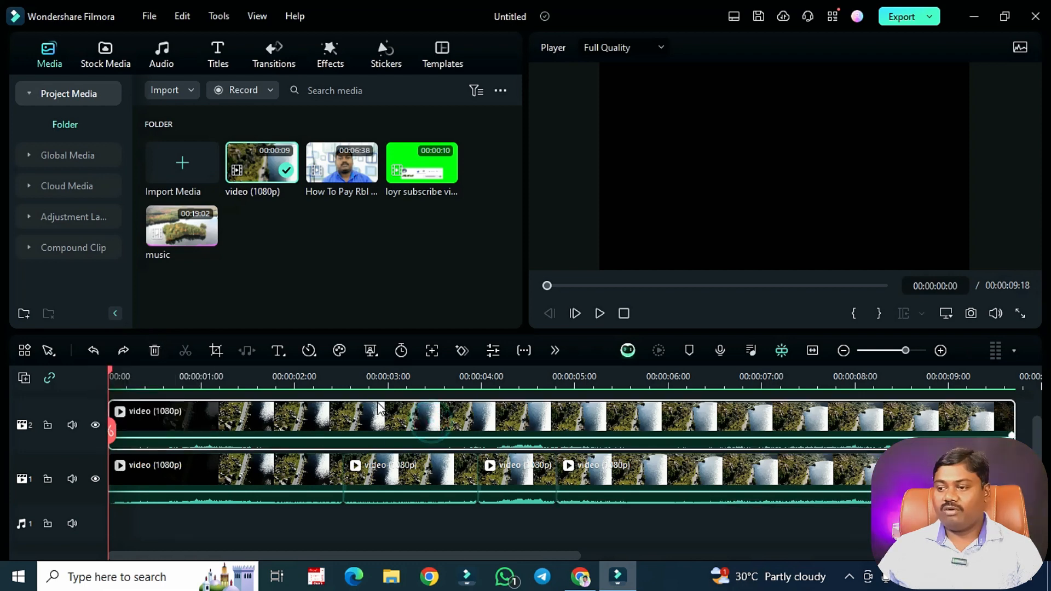
left_click(159, 356)
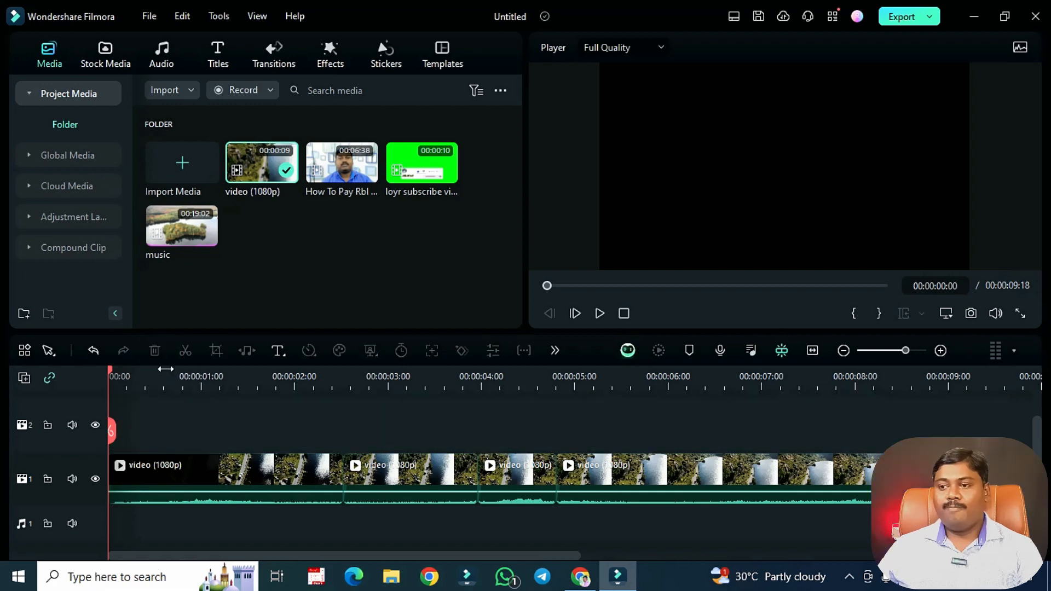
left_click(95, 352)
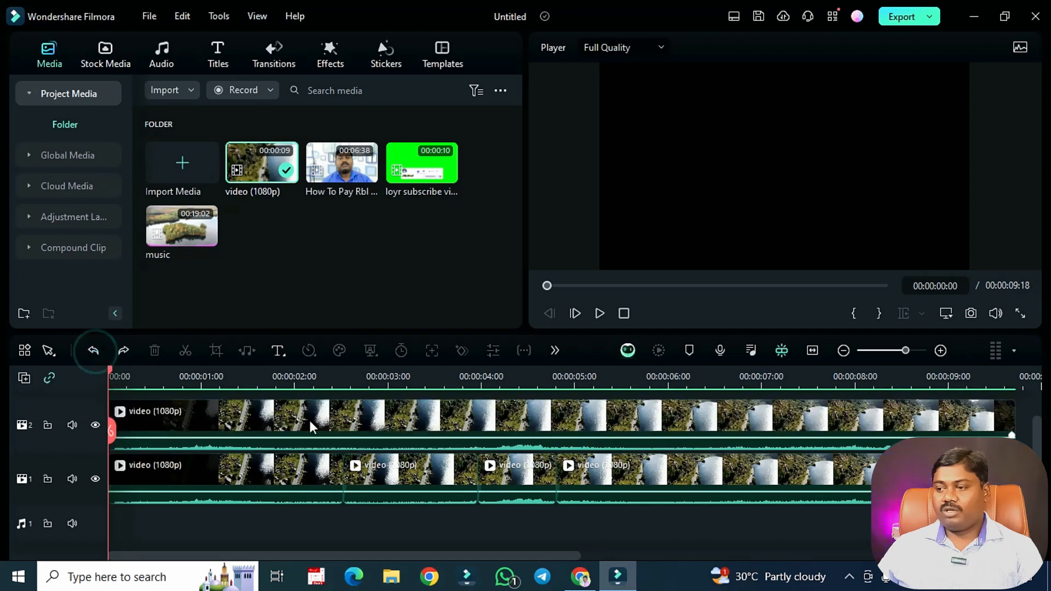
left_click(124, 353)
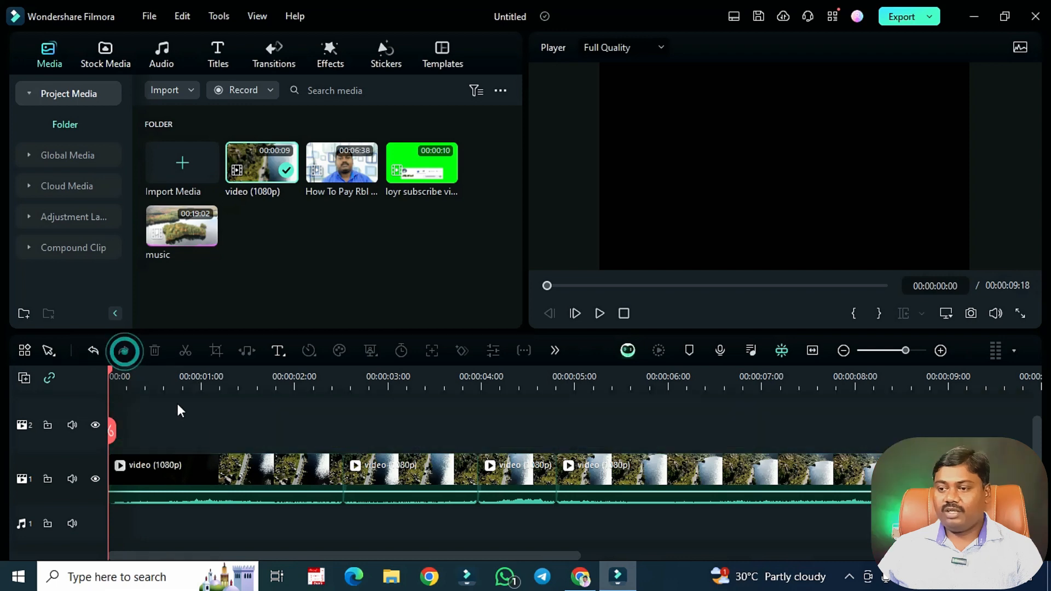
- Split the first segment on video track 1 at 00:00:00:15
left_click(251, 463)
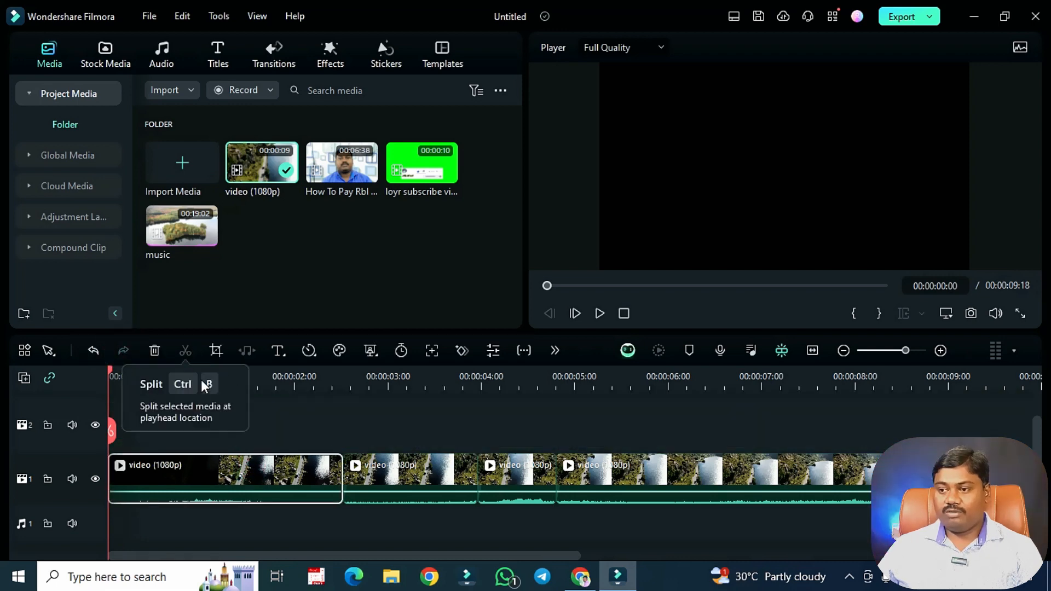
left_click(264, 379)
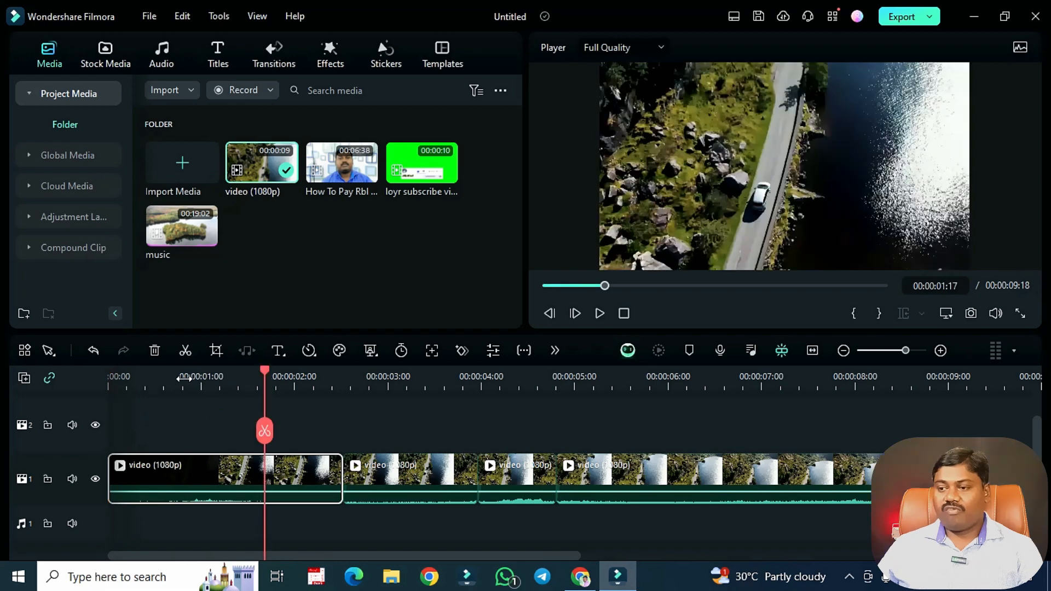
left_click(183, 377)
left_click_drag(183, 378, 164, 375)
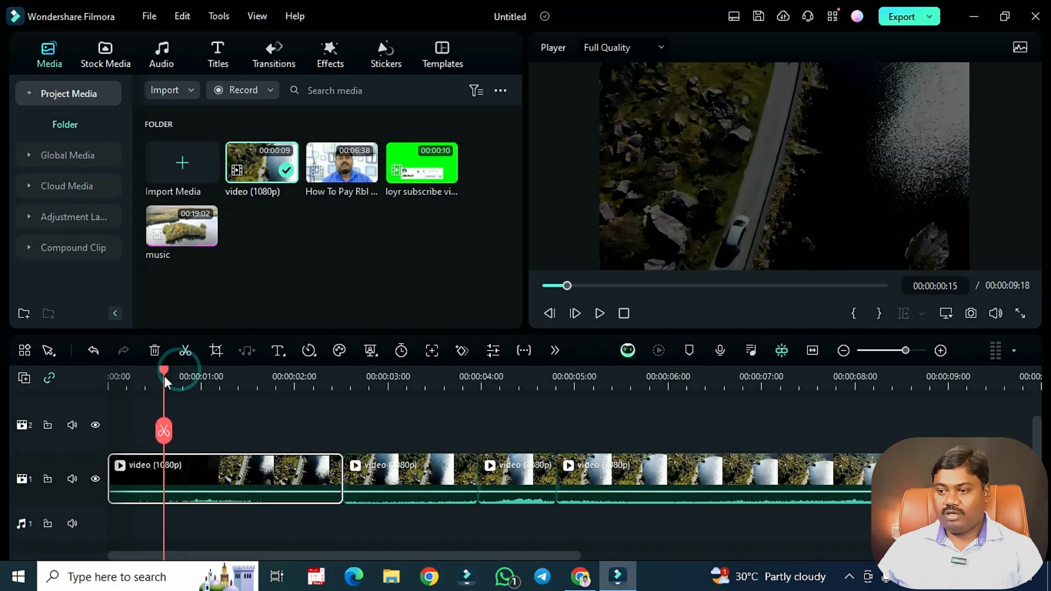
left_click(164, 430)
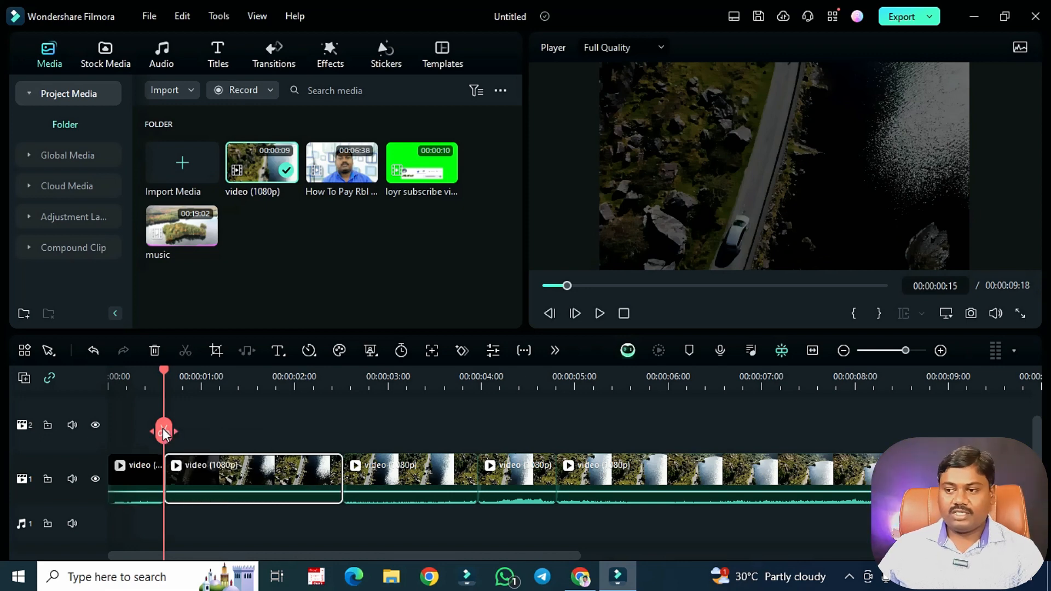
- Move the playhead to 00:00:01:10 and undo the last split on video track 1
scroll(170, 394, "up", 3)
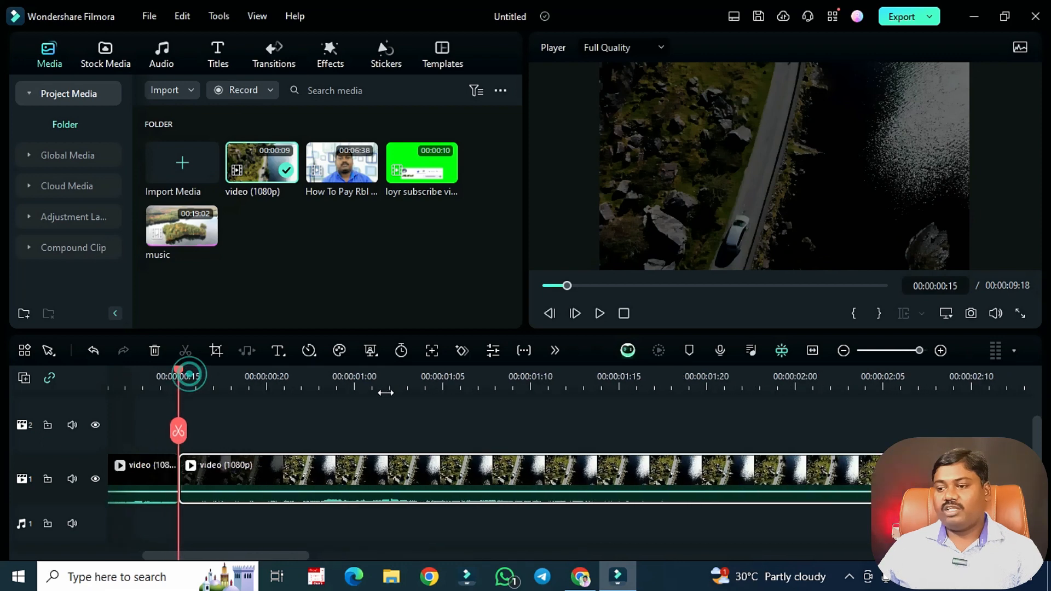
left_click(160, 377)
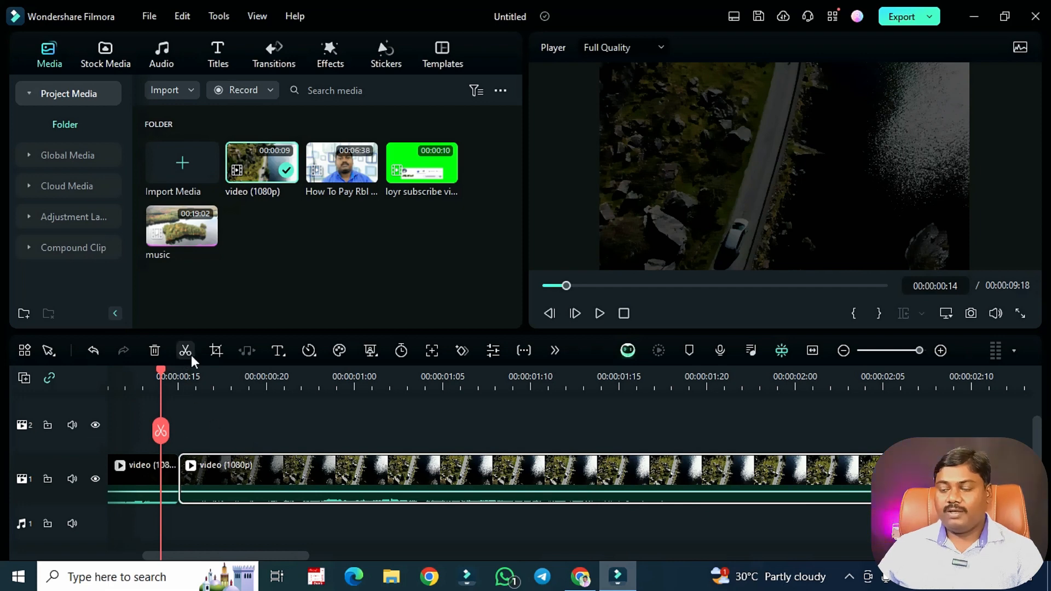
left_click_drag(160, 377, 530, 384)
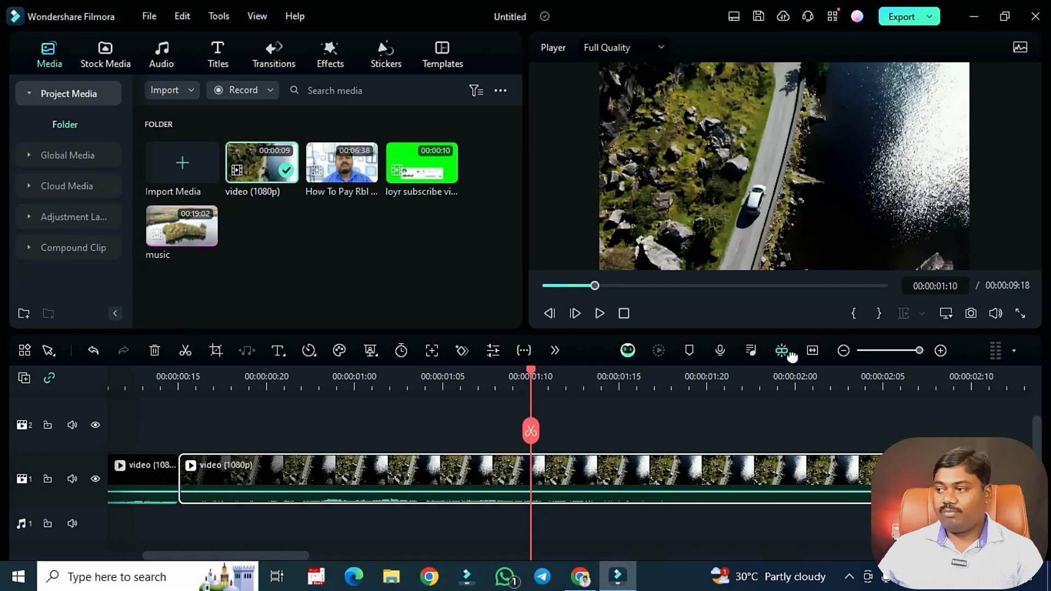
left_click(814, 350)
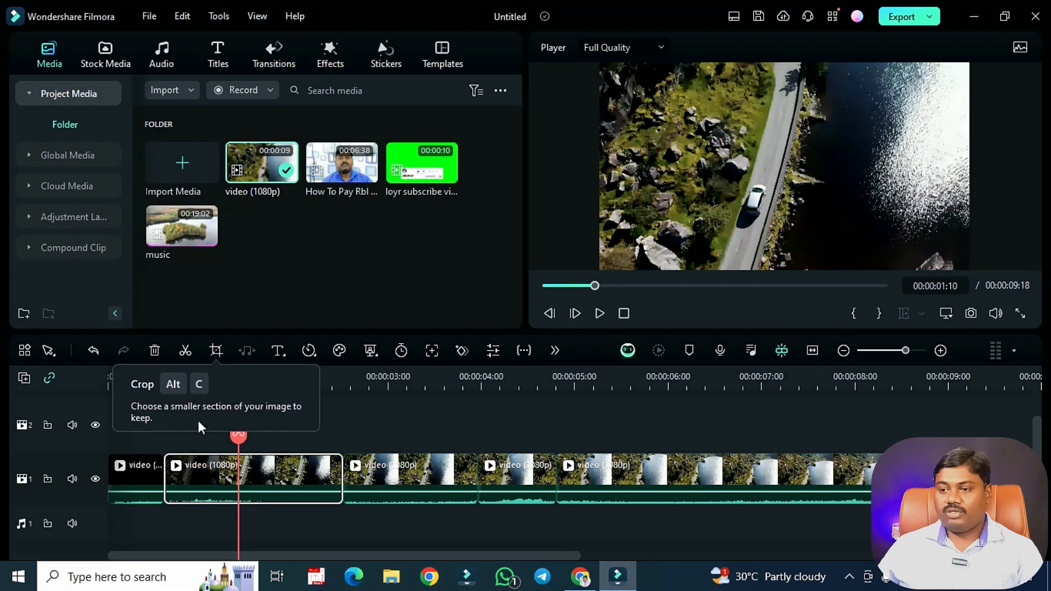
key("ctrl+z")
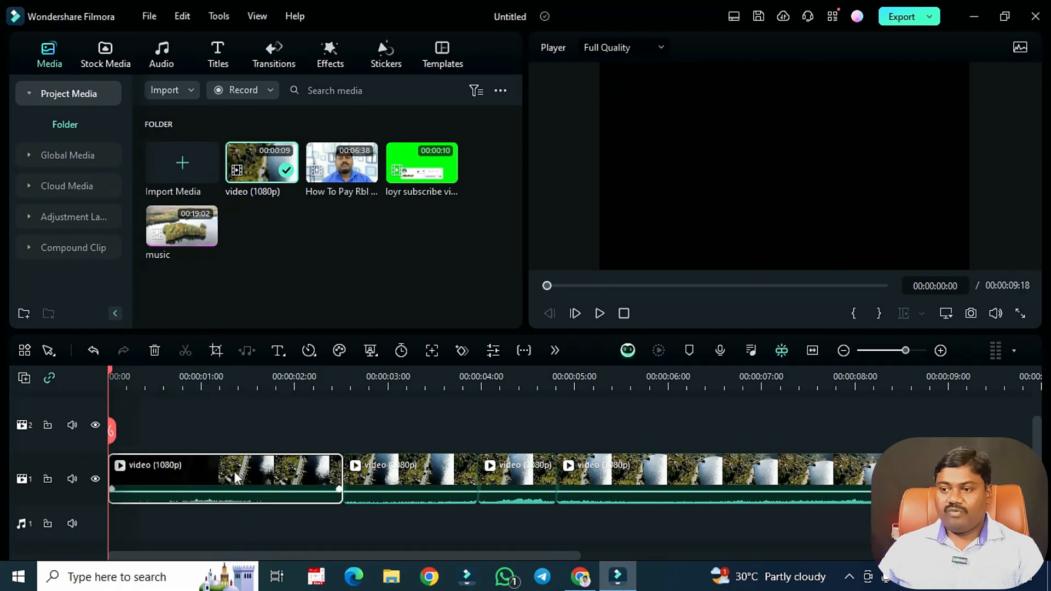
- Preview the first segment of video track 1 in Crop and Zoom, and delete that segment from the timeline
left_click(216, 349)
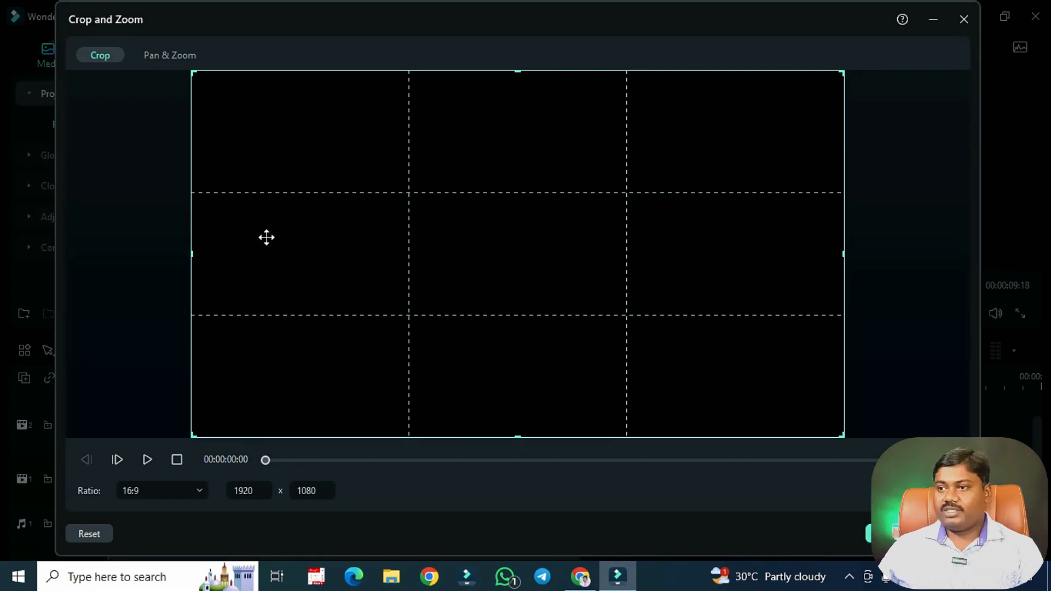
left_click_drag(296, 460, 579, 464)
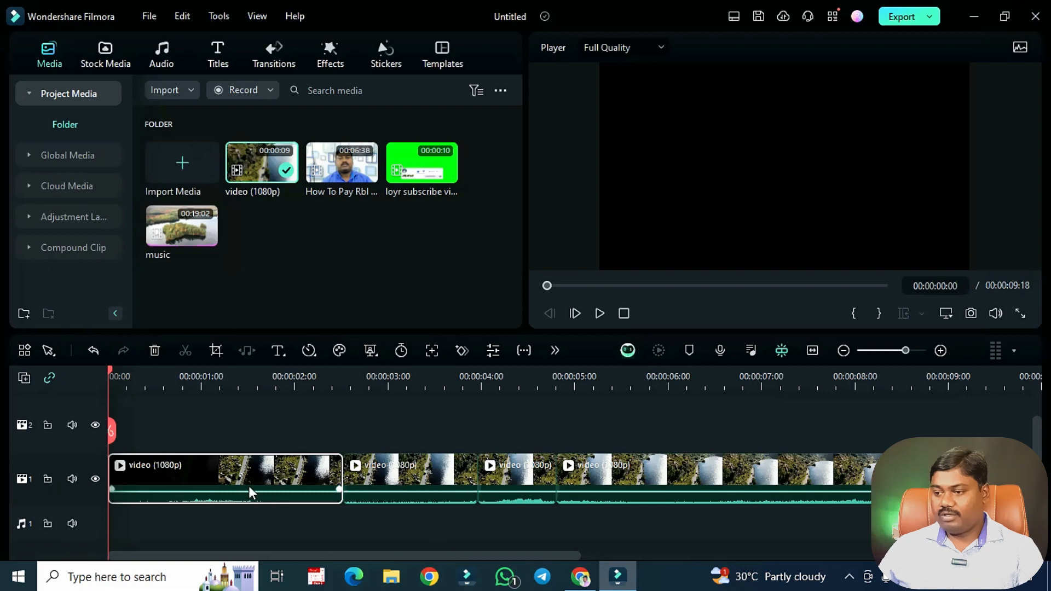
key("Delete")
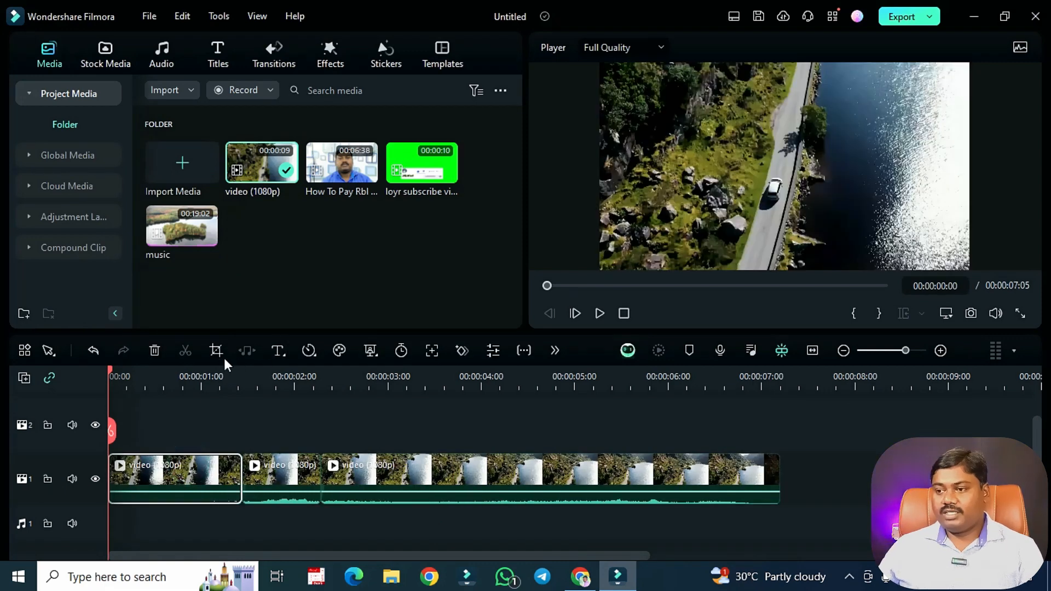
- Open Crop and Zoom for the new first clip, preview it at 00:00:00:05 and look at the Pan & Zoom mode
left_click(216, 350)
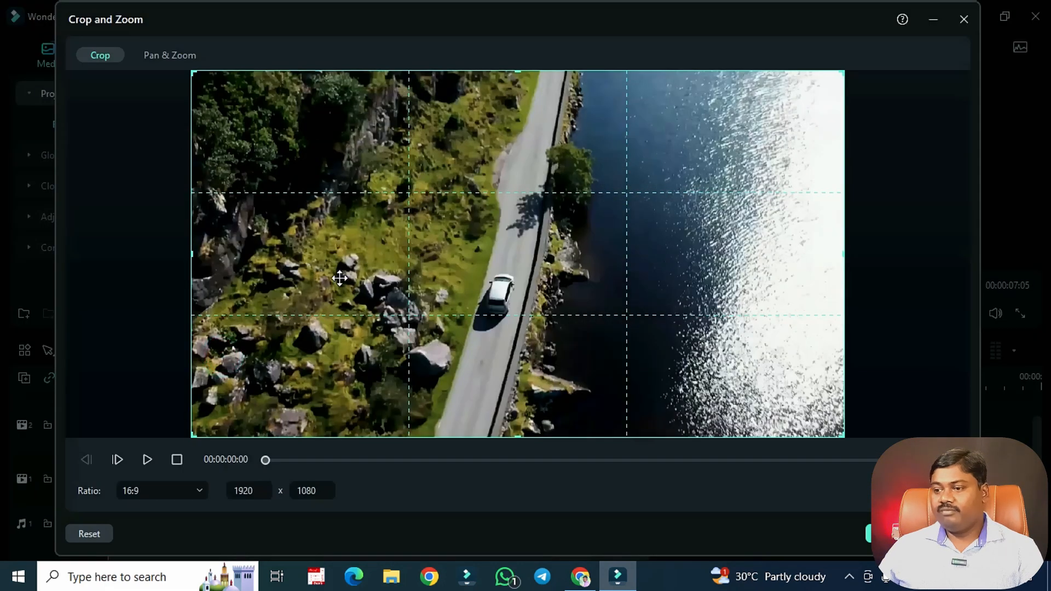
left_click_drag(265, 460, 352, 461)
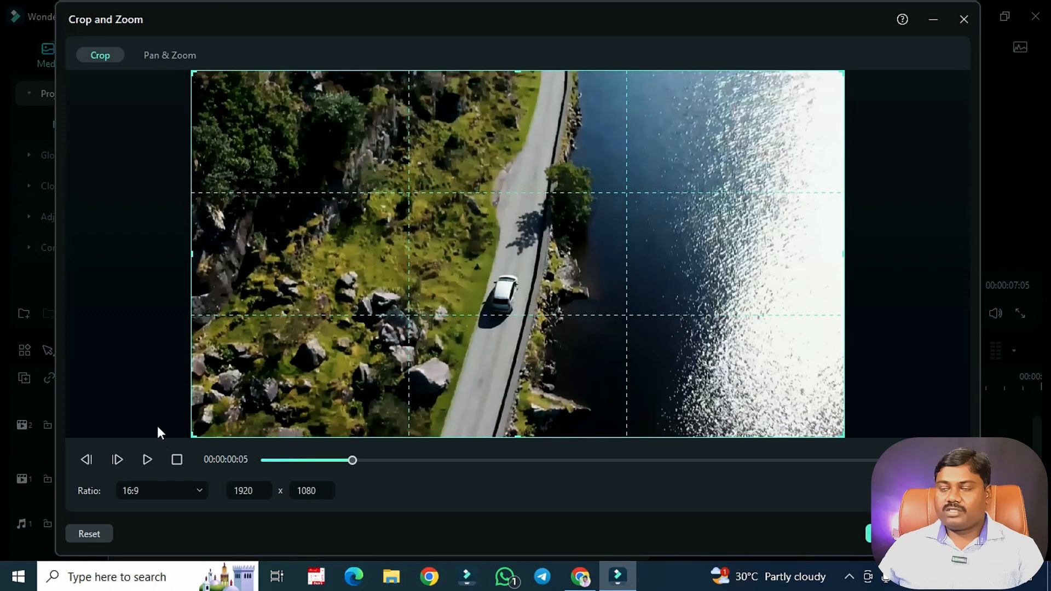
left_click(166, 59)
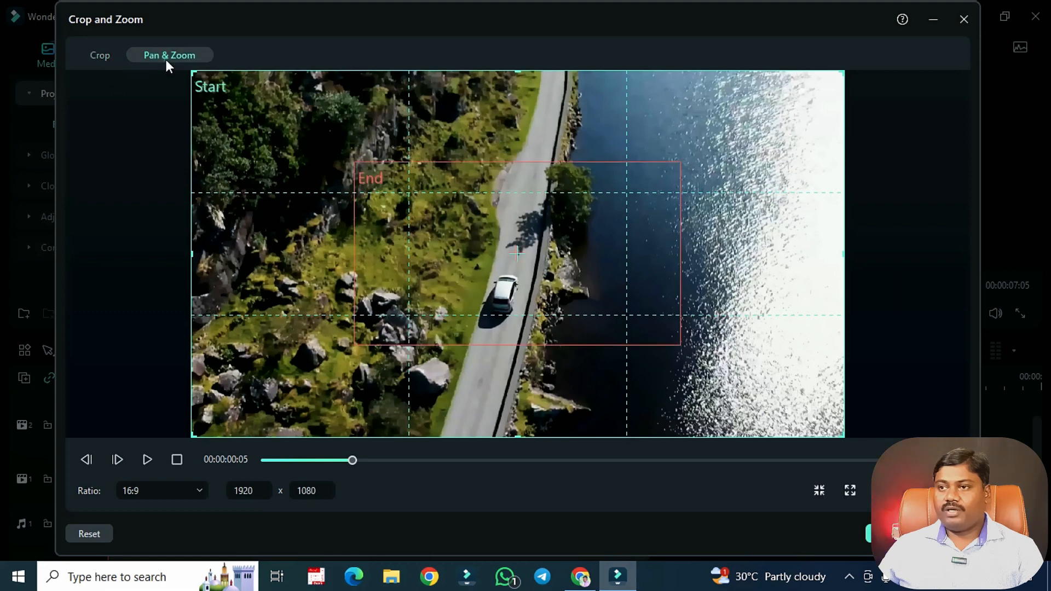
left_click(100, 57)
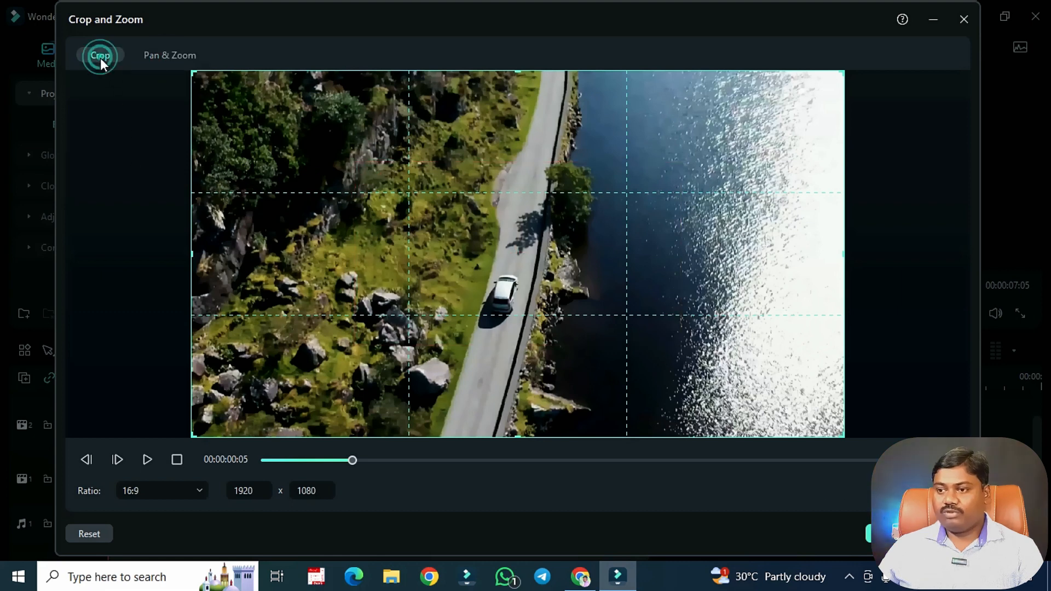
- Try the 9:16 and 1:1 crop ratios, and set the crop ratio to Custom
left_click(169, 489)
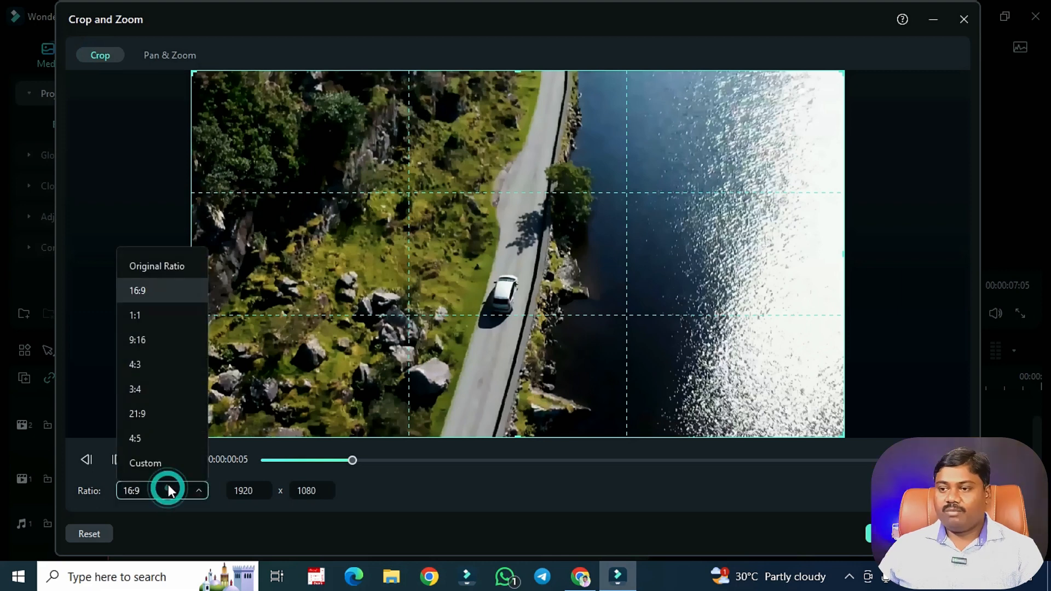
left_click(149, 343)
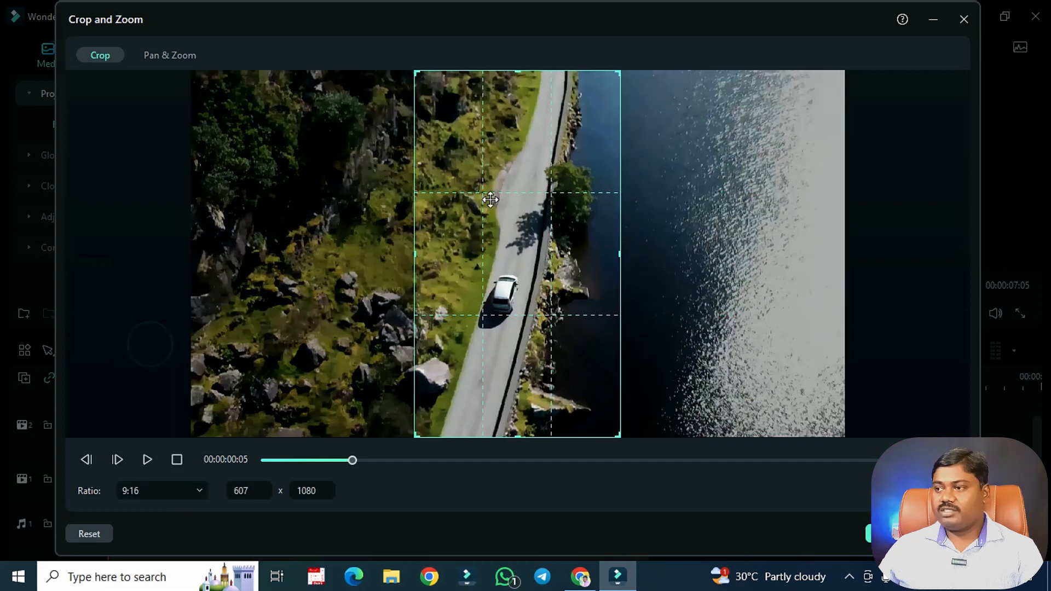
left_click(138, 494)
left_click(133, 322)
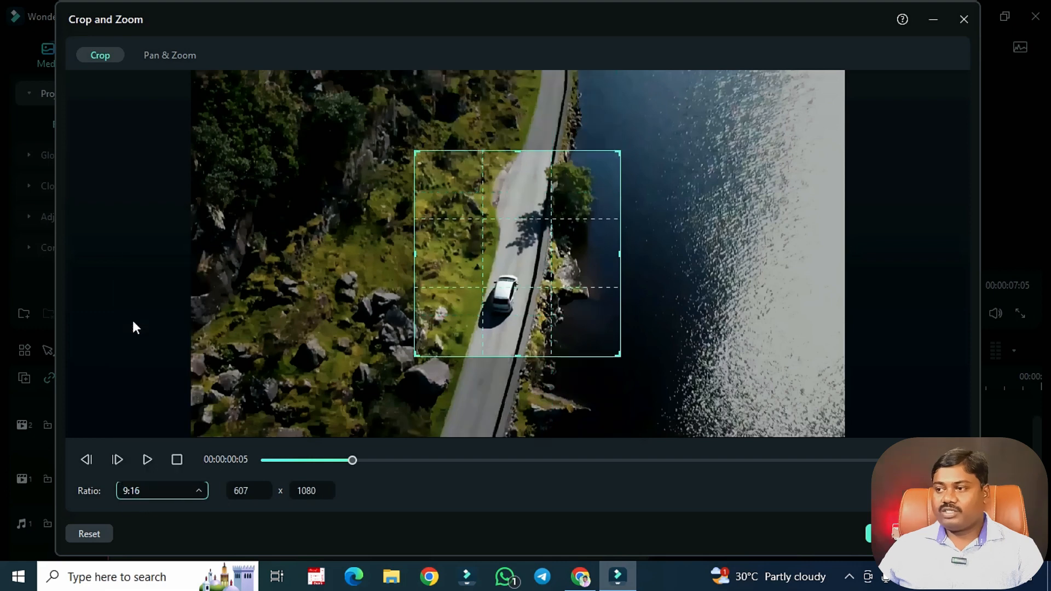
left_click(163, 491)
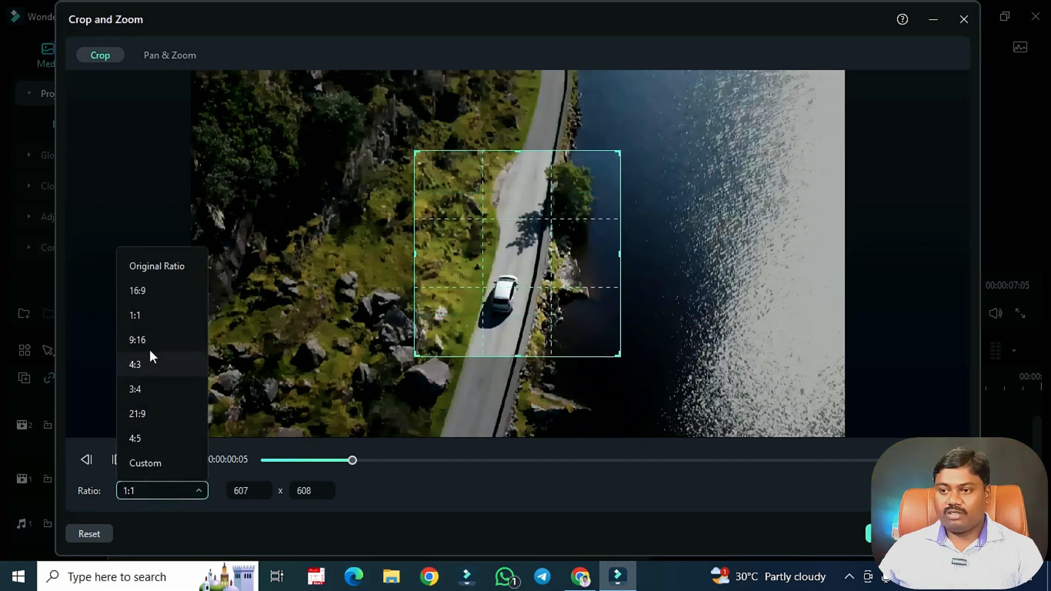
left_click(156, 464)
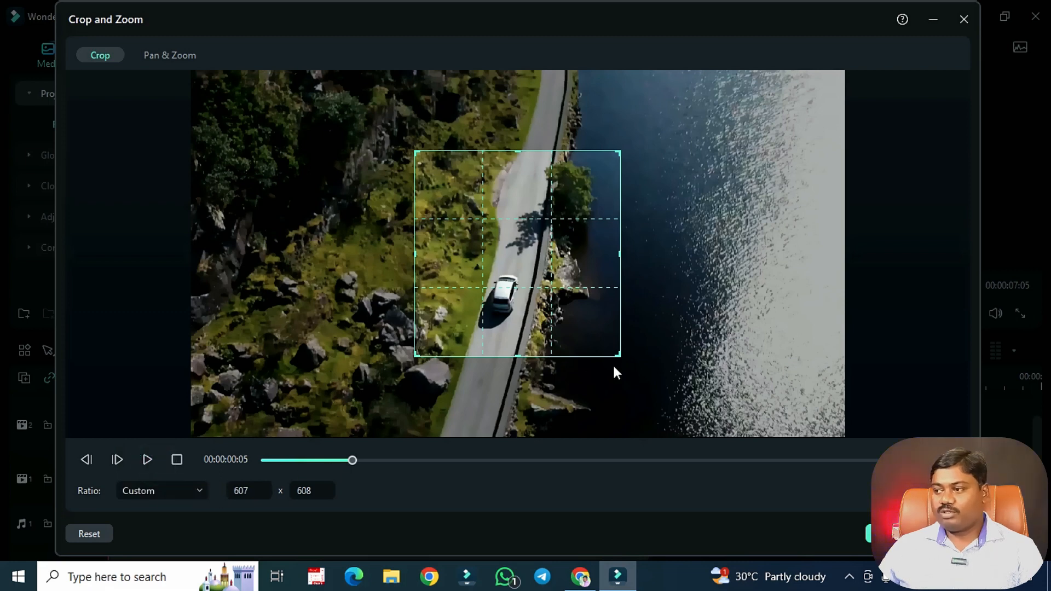
- Enlarge the crop frame to about 1412 x 798 around the road and car, and apply the crop
left_click_drag(621, 254, 769, 253)
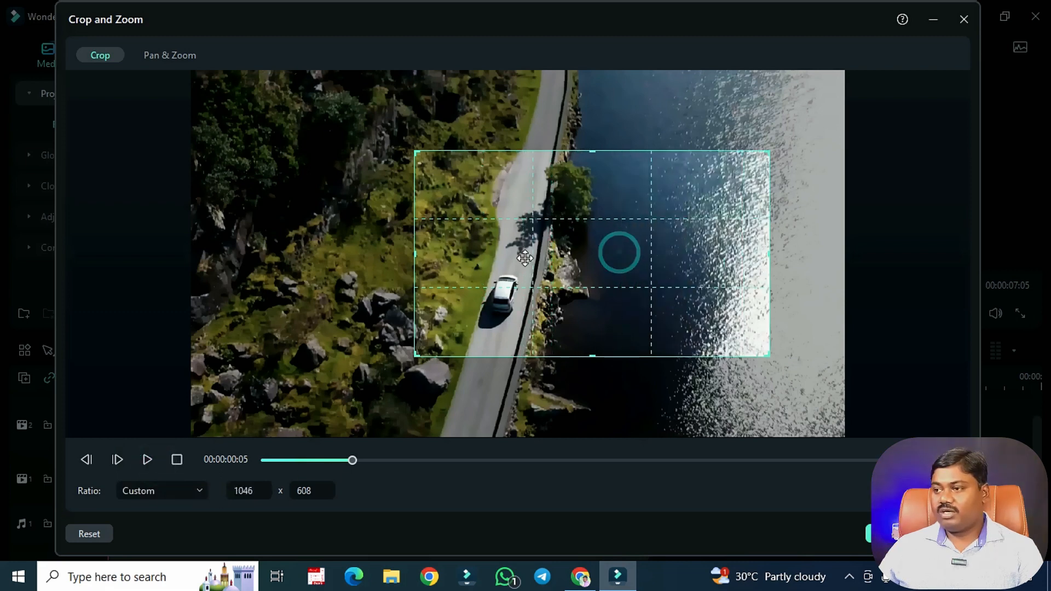
left_click_drag(411, 255, 290, 255)
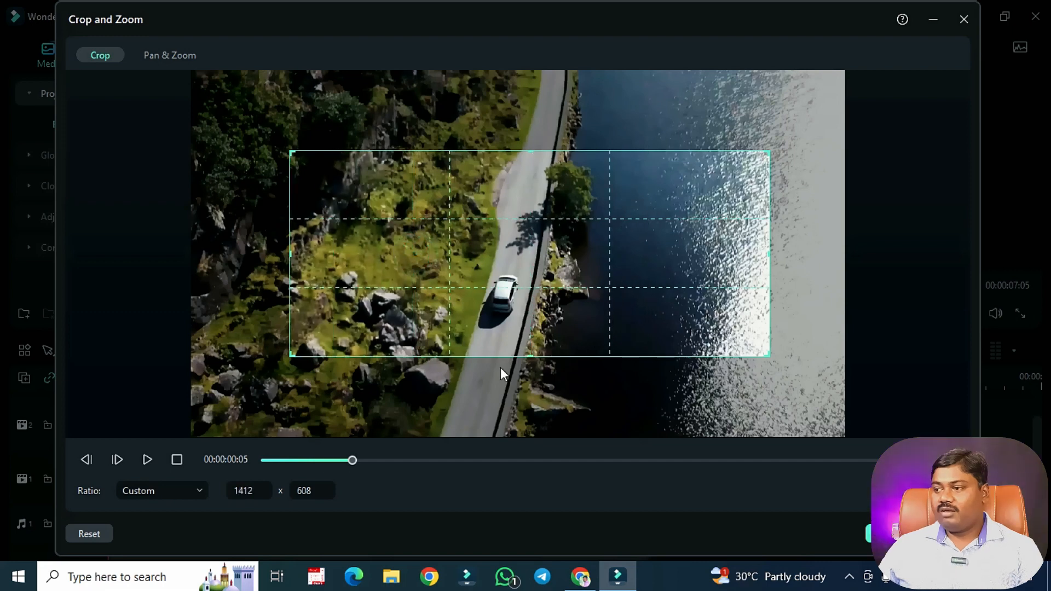
left_click_drag(529, 357, 529, 421)
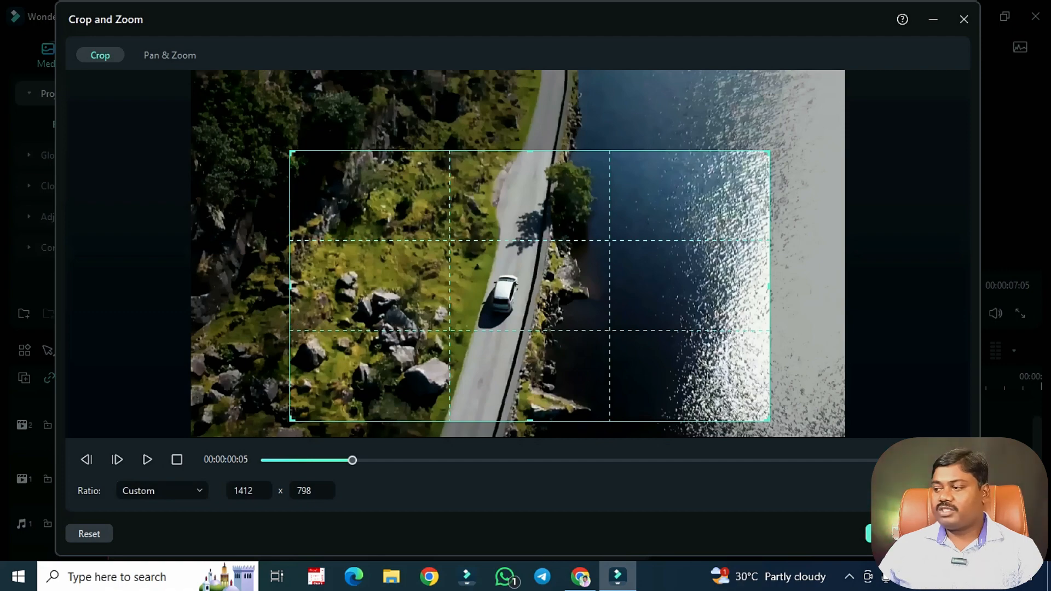
left_click(892, 534)
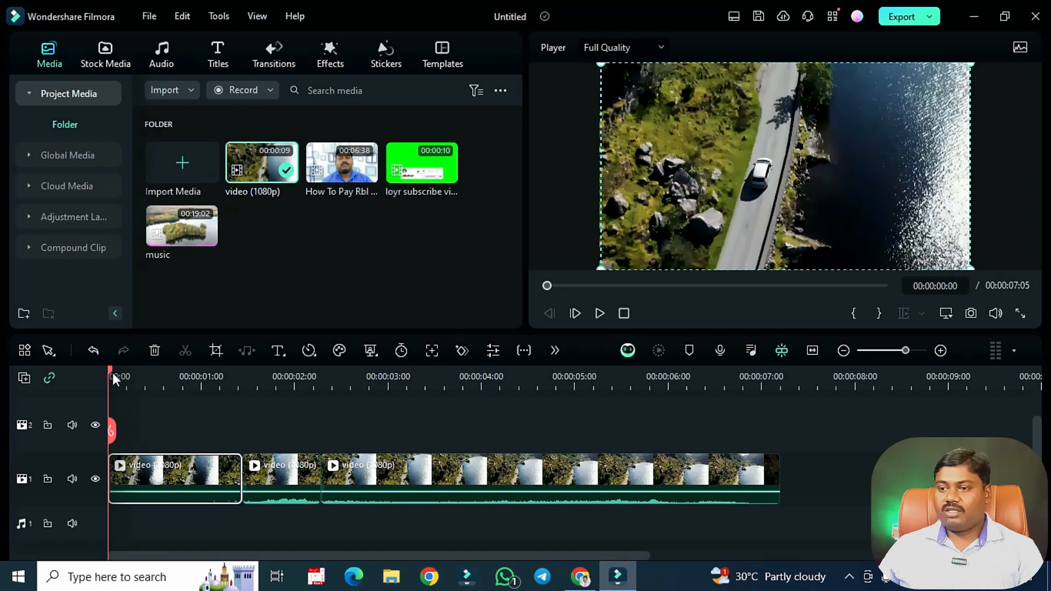
- Move the playhead to 00:00:00:07, reopen Crop and Zoom for the first clip, and set its crop ratio to 16:9
left_click_drag(110, 373, 136, 429)
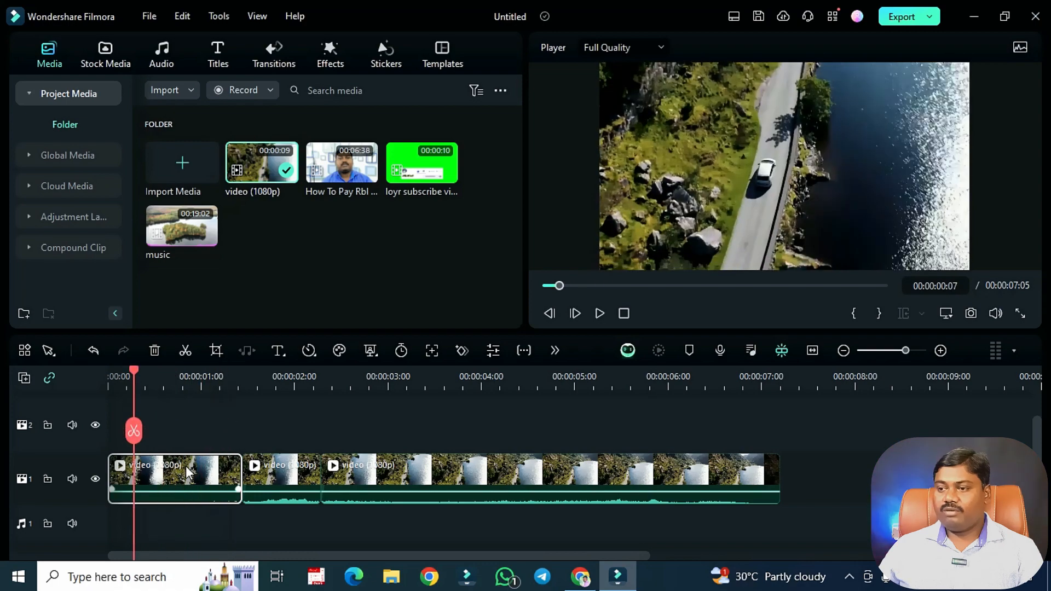
left_click(216, 351)
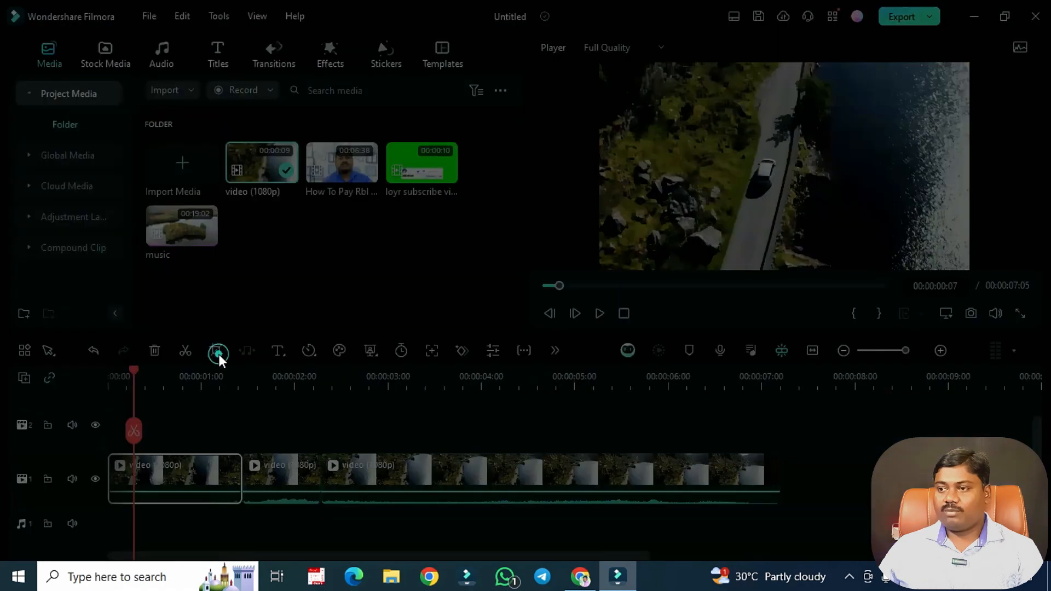
left_click(162, 54)
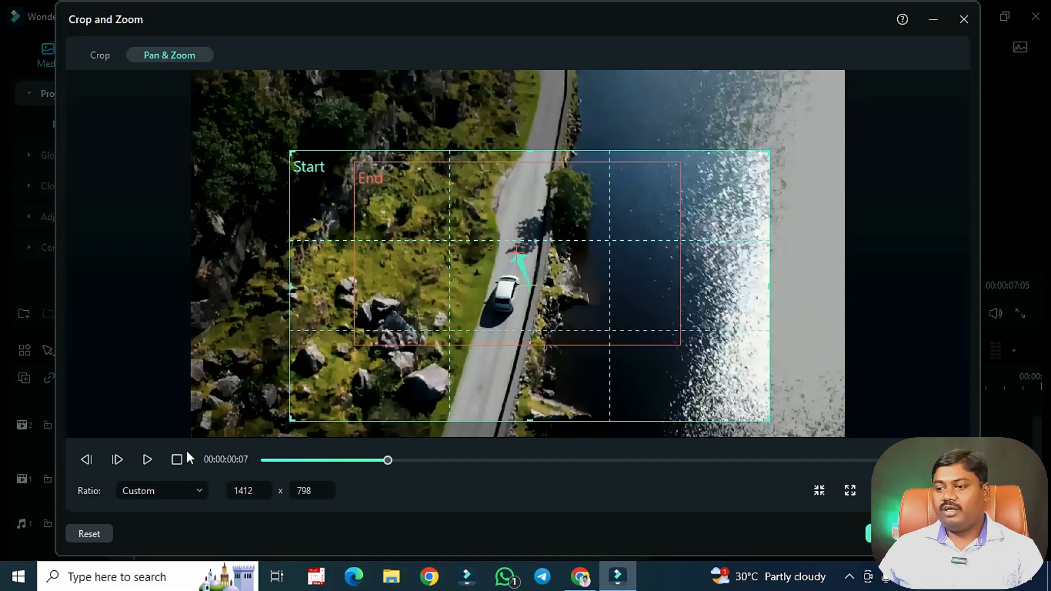
left_click(90, 57)
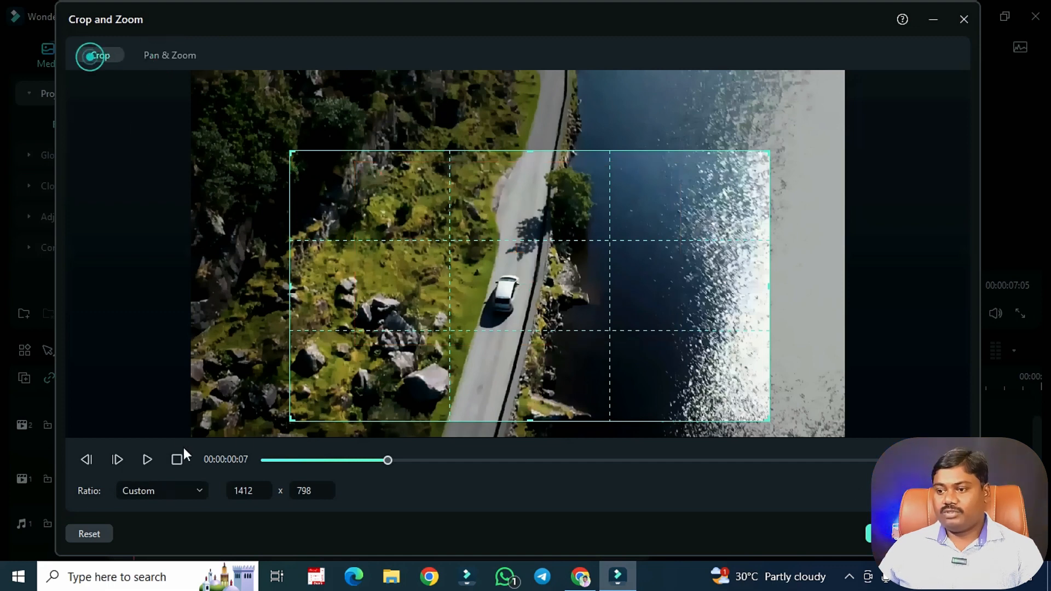
left_click(183, 483)
left_click(155, 287)
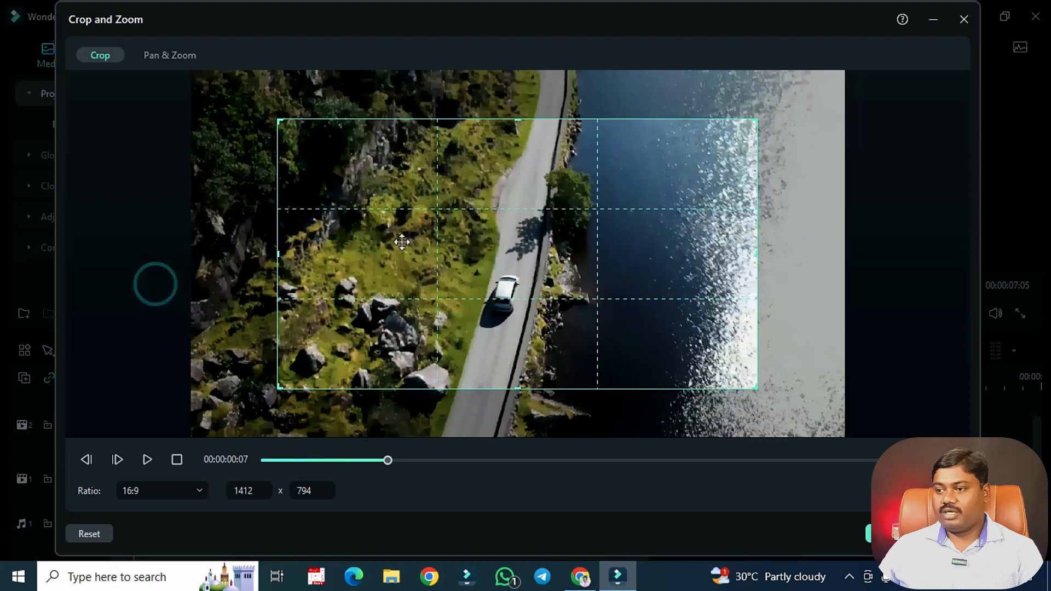
- In Pan & Zoom mode, shrink the End frame to about 420 x 236 and position it around the white car
left_click(171, 57)
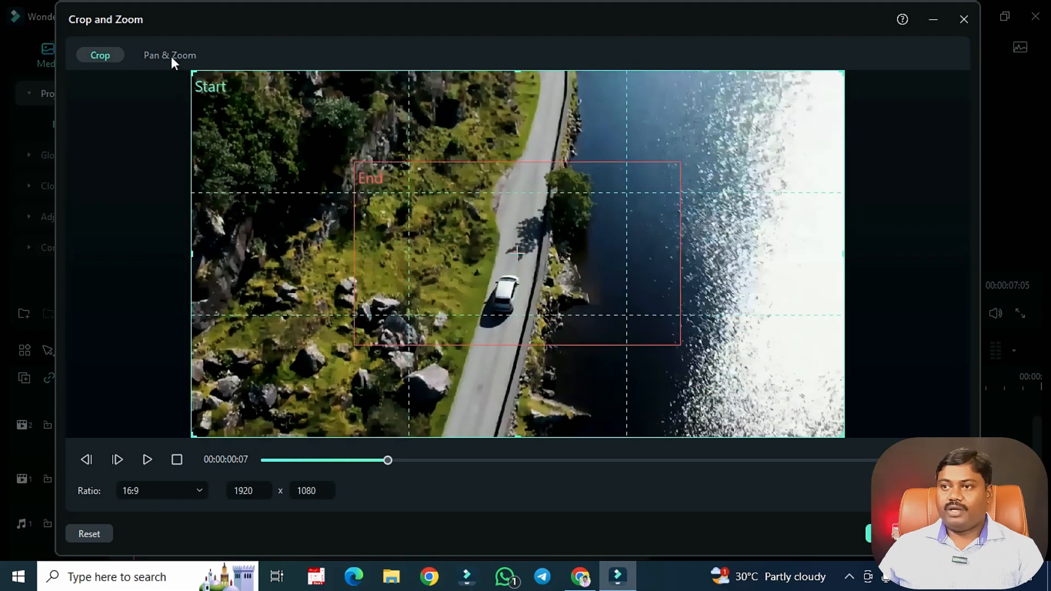
left_click(451, 218)
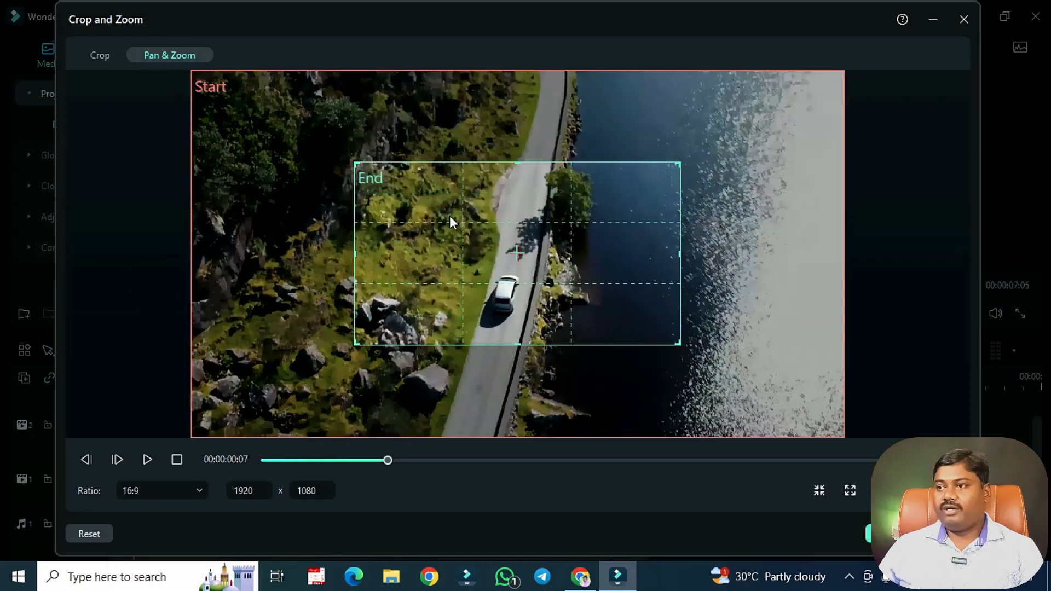
left_click(309, 183)
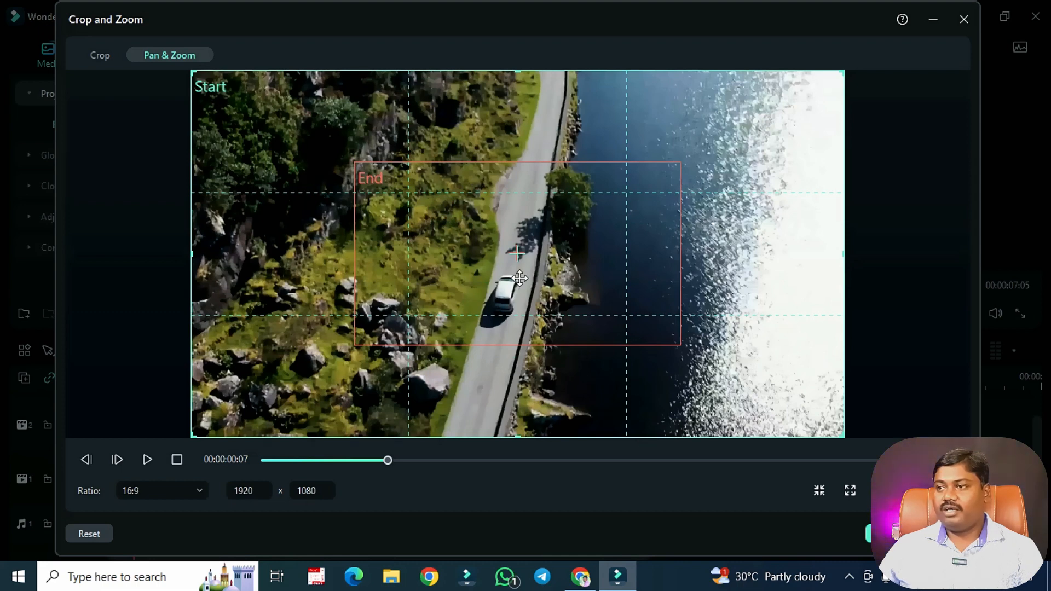
left_click(485, 259)
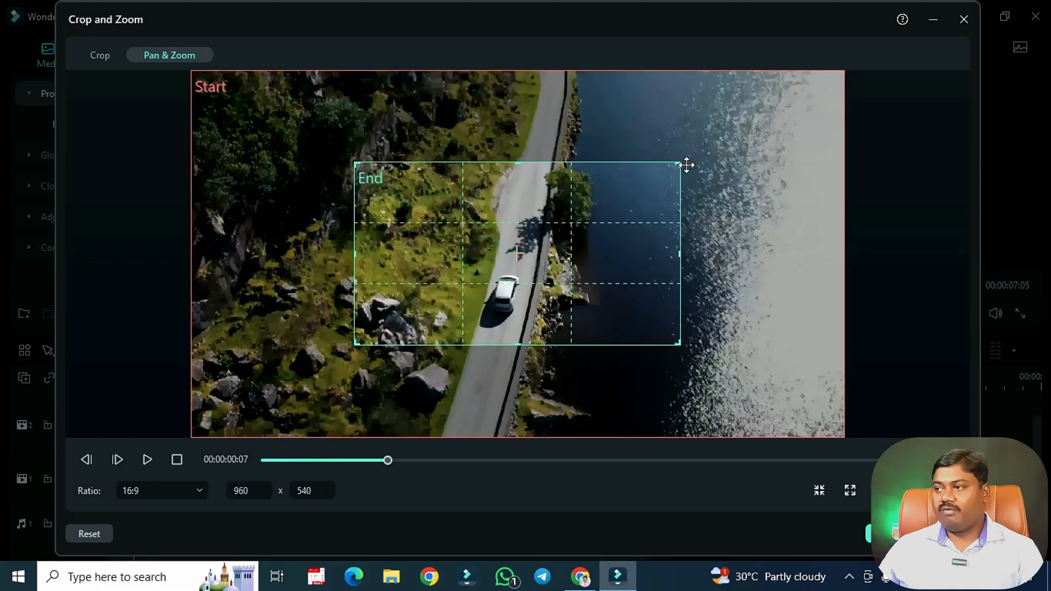
left_click_drag(680, 165, 540, 241)
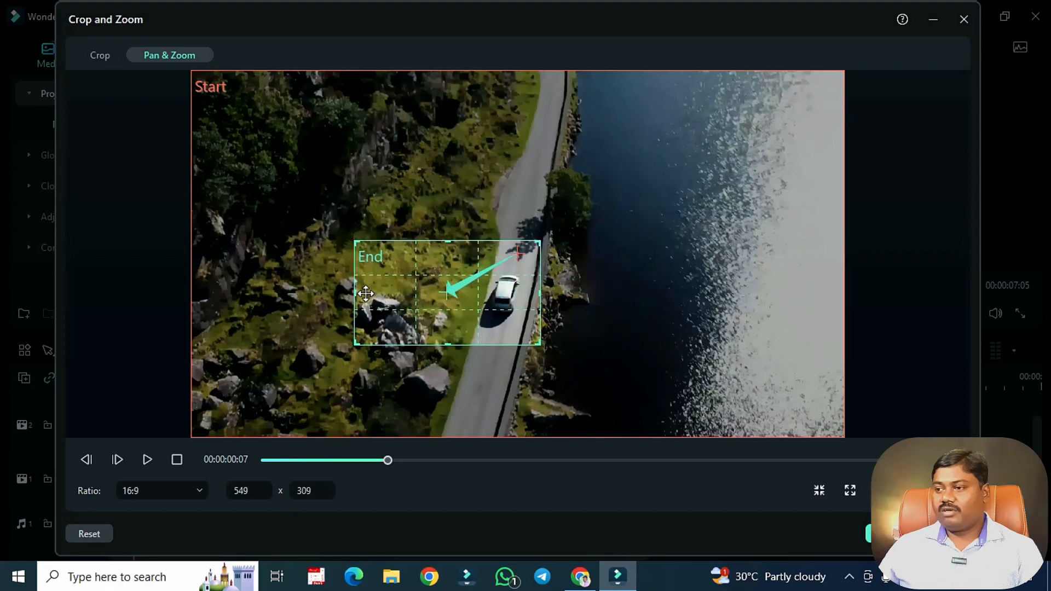
left_click_drag(359, 293, 399, 293)
left_click_drag(501, 292, 543, 292)
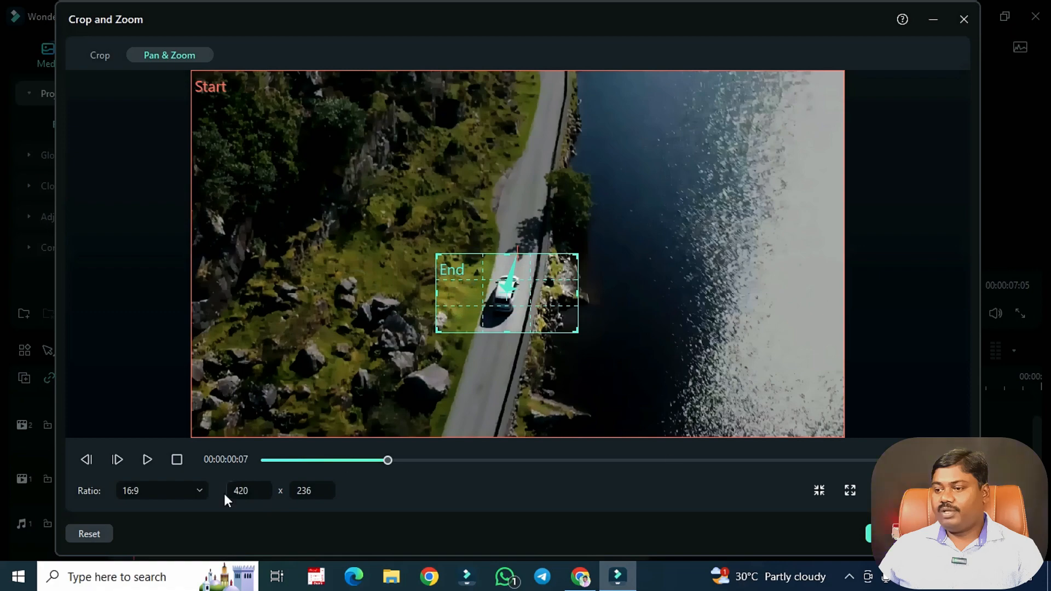
- Play the clip from its beginning in Pan & Zoom mode, and compare the Start and End frames
left_click_drag(377, 461, 218, 473)
left_click(144, 465)
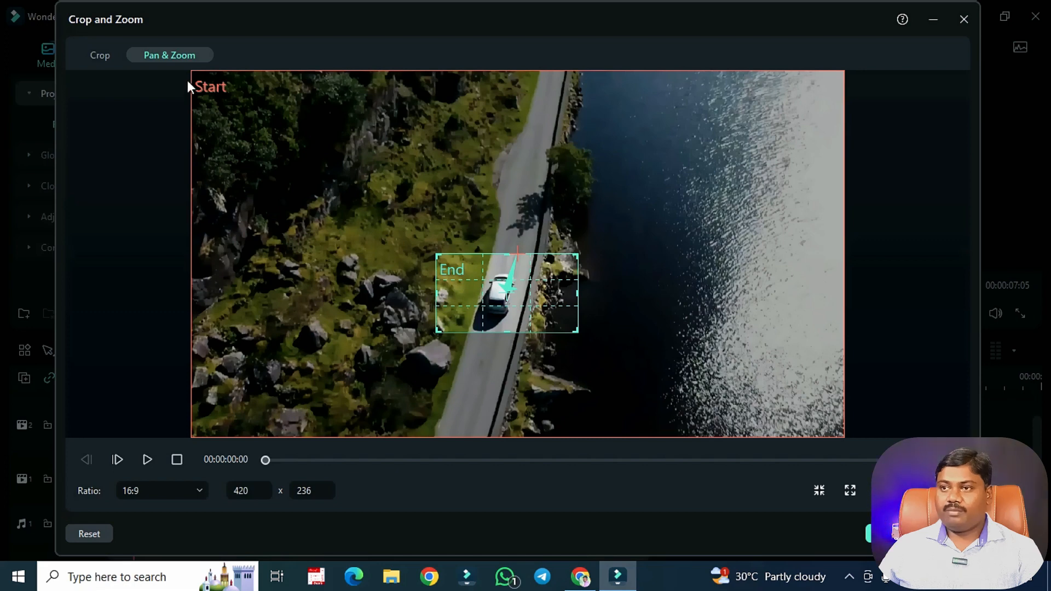
left_click(617, 237)
left_click(510, 284)
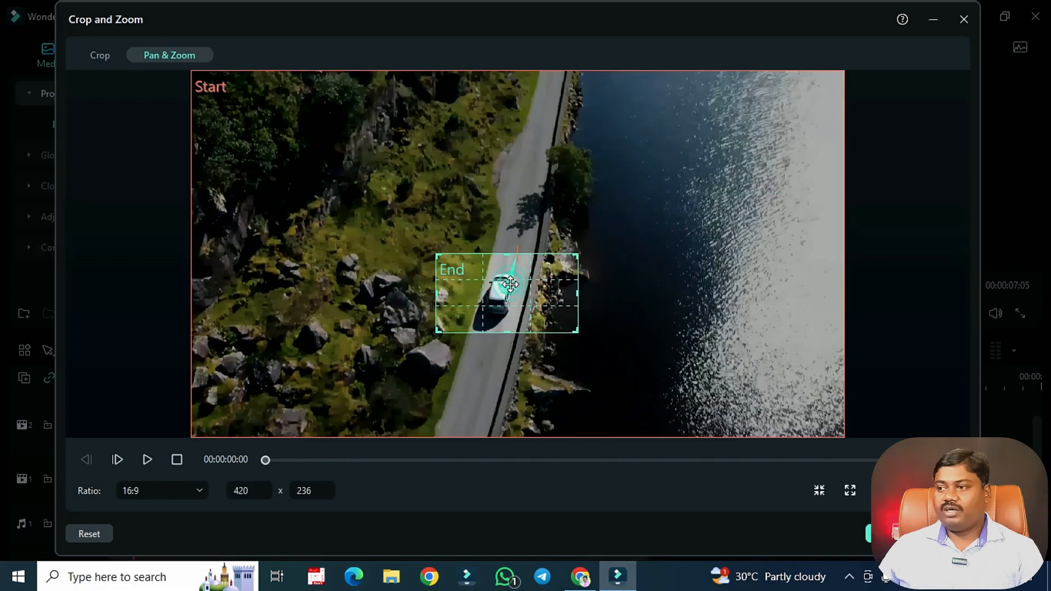
left_click(789, 422)
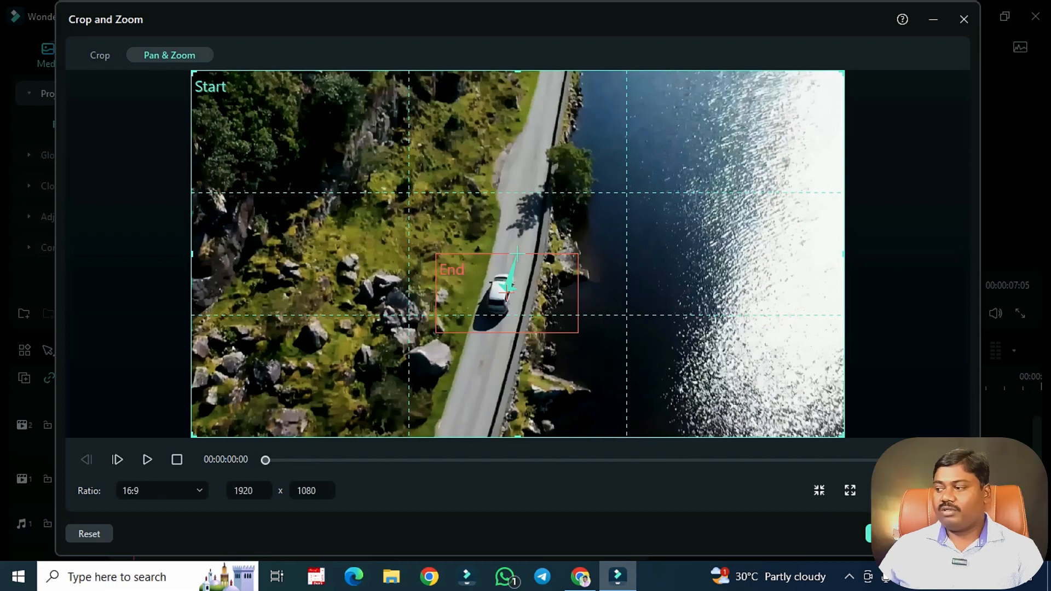
- Apply the pan and zoom to the first road clip and scrub through it to preview the zoom
left_click(881, 534)
left_click(163, 483)
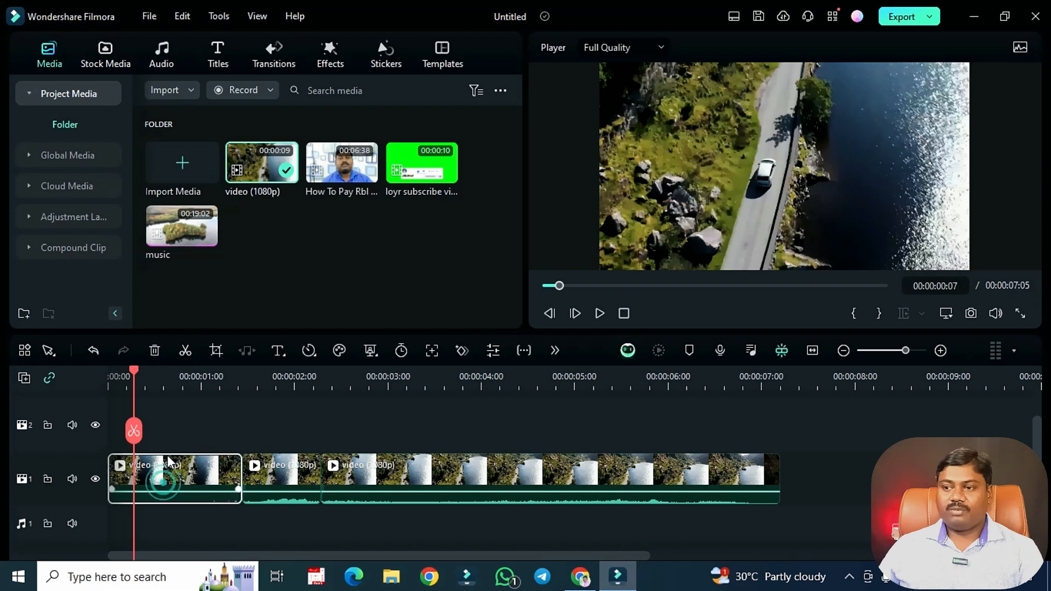
left_click_drag(132, 371, 167, 380)
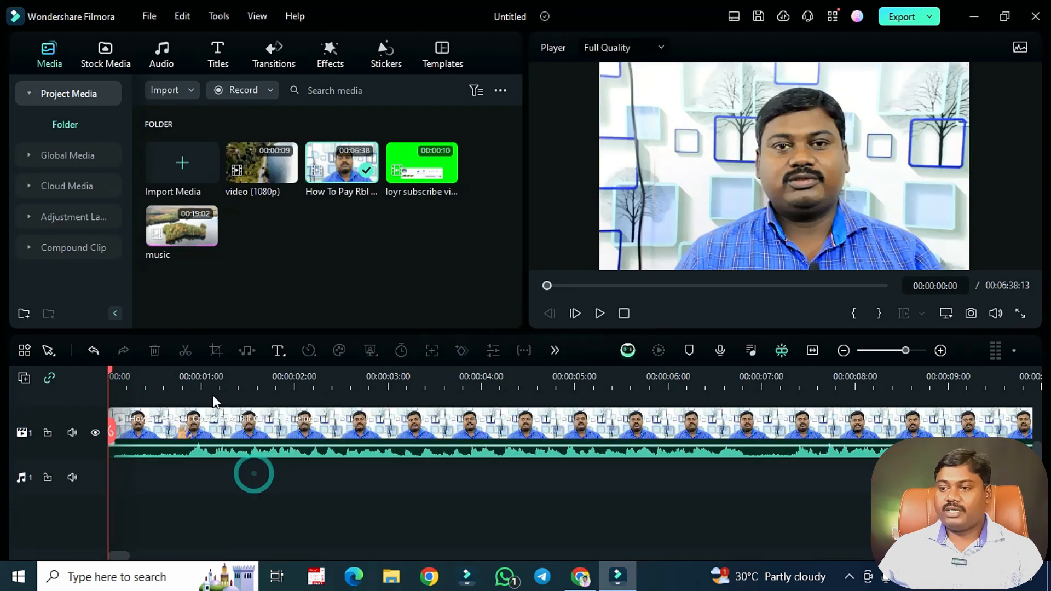
- Detach the audio from the How To Pay Rbl clip on video track 1
left_click(250, 430)
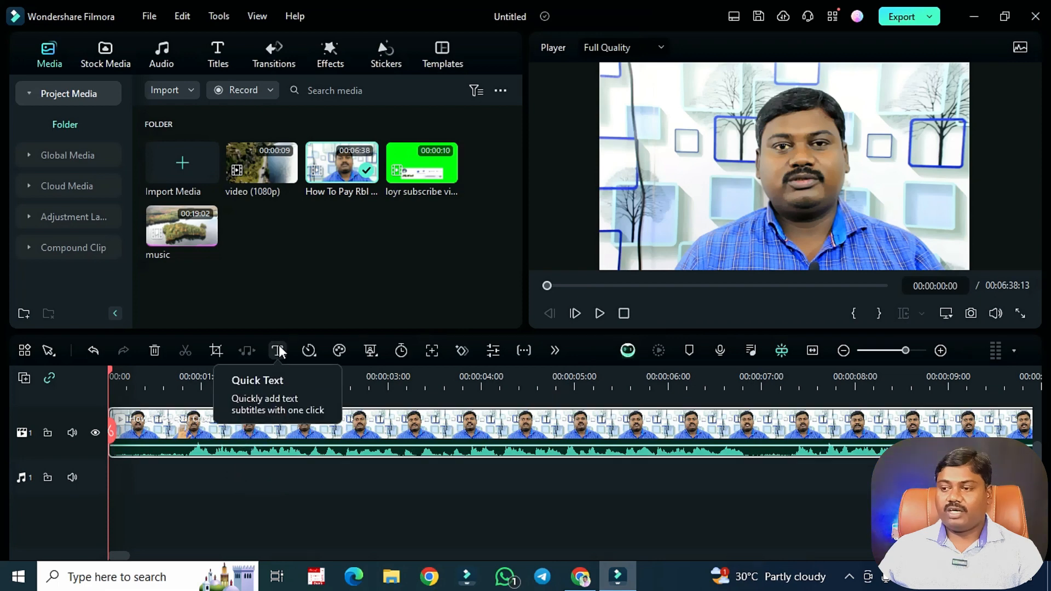
right_click(324, 420)
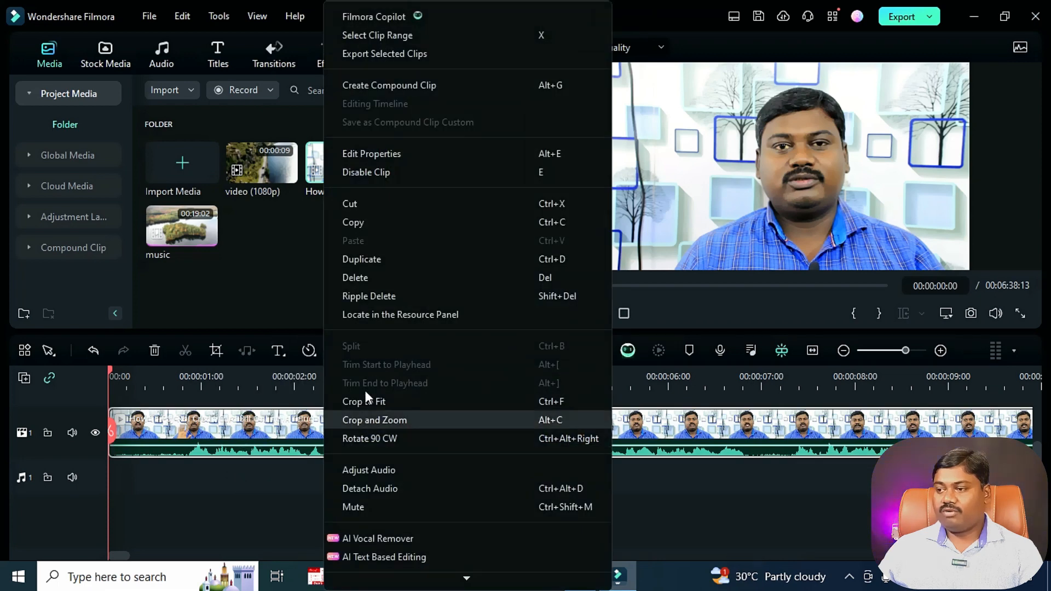
left_click(378, 485)
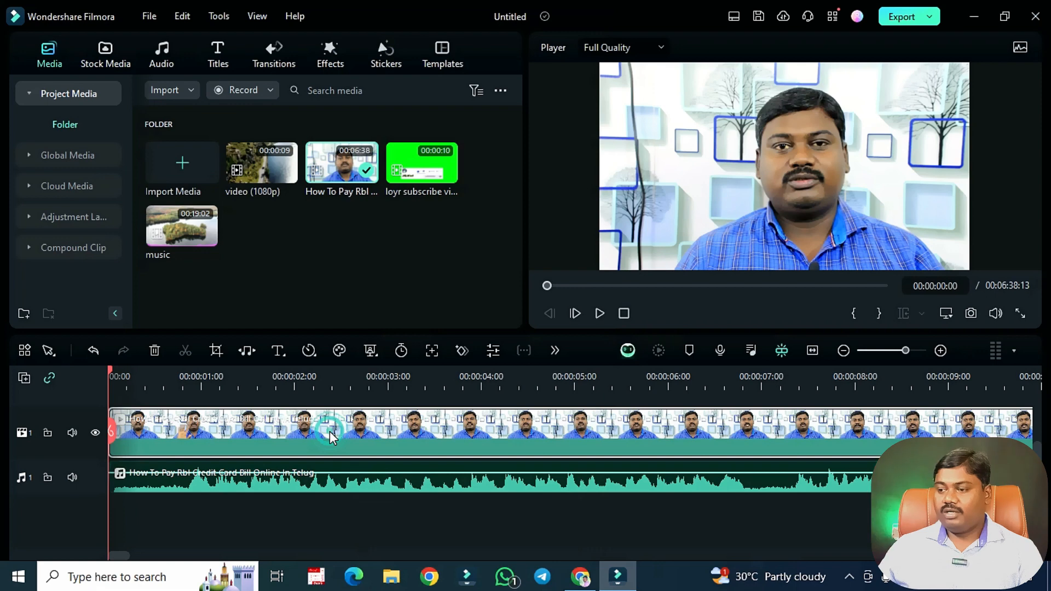
- Split the video clip at 00:00:46:05 and delete the part after the cut
left_click(772, 387)
scroll(895, 384, "down", 2)
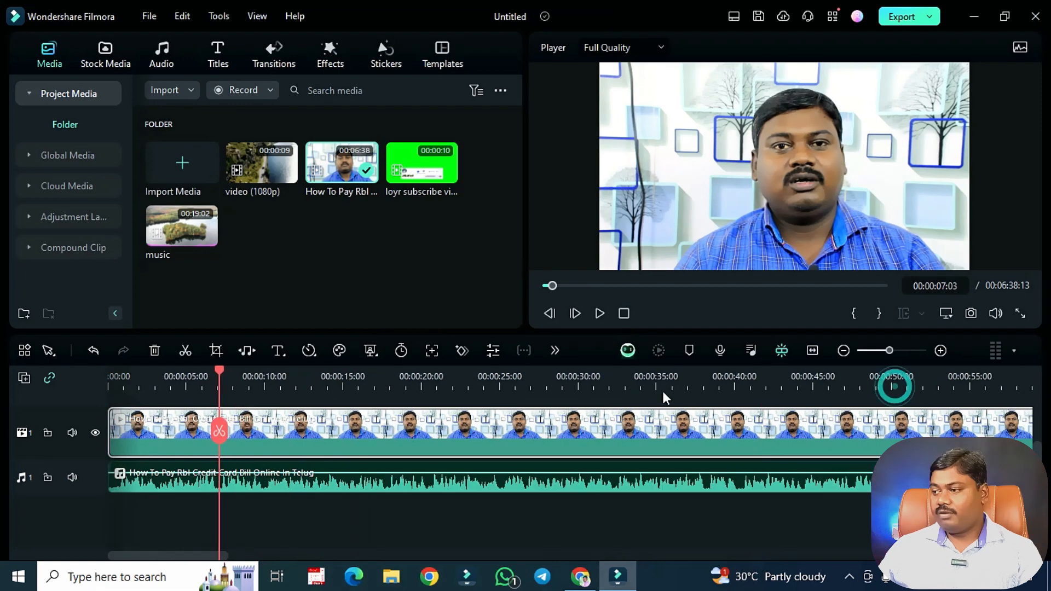
left_click(832, 384)
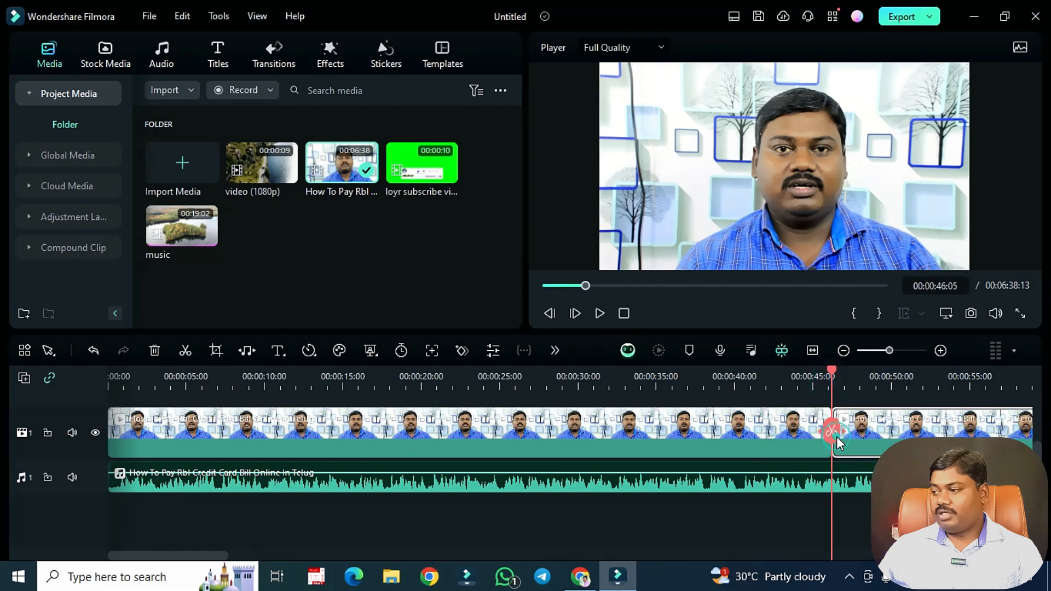
left_click(830, 433)
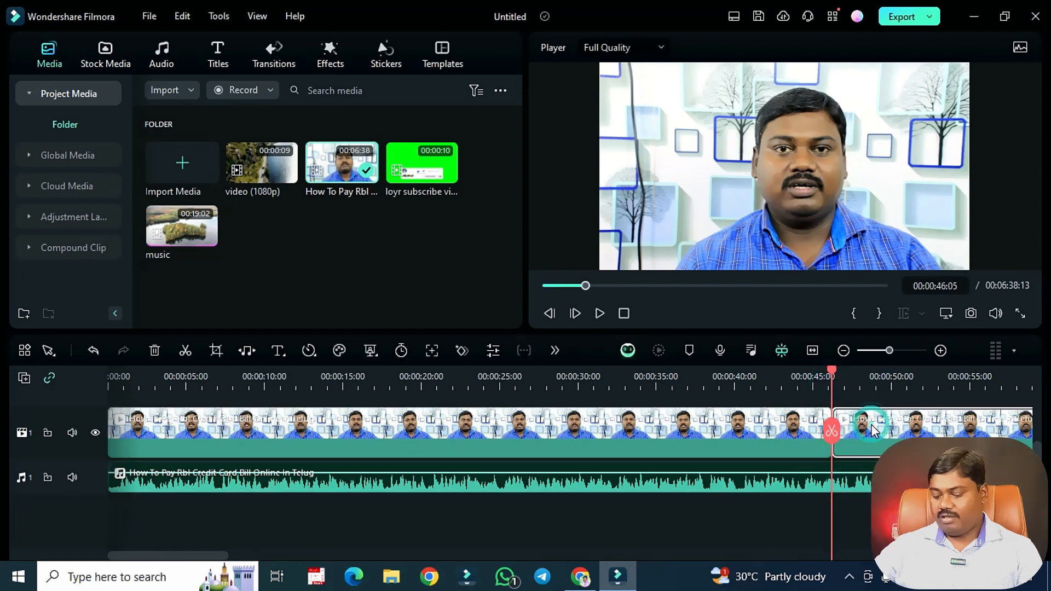
key("Delete")
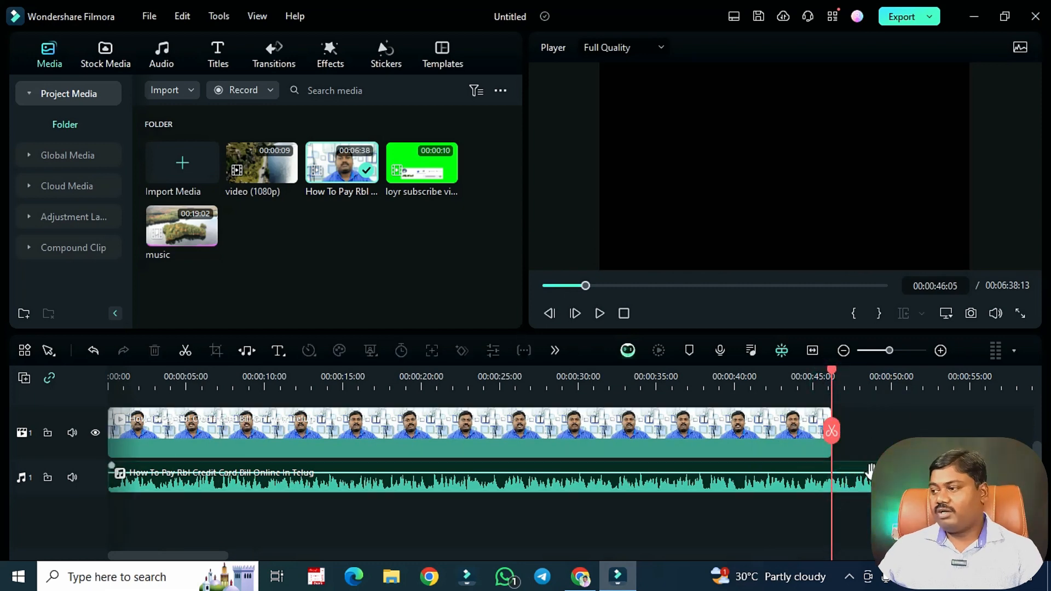
- Trim the end of the detached audio clip to match the video clip's end at 00:00:46:05
left_click(993, 432)
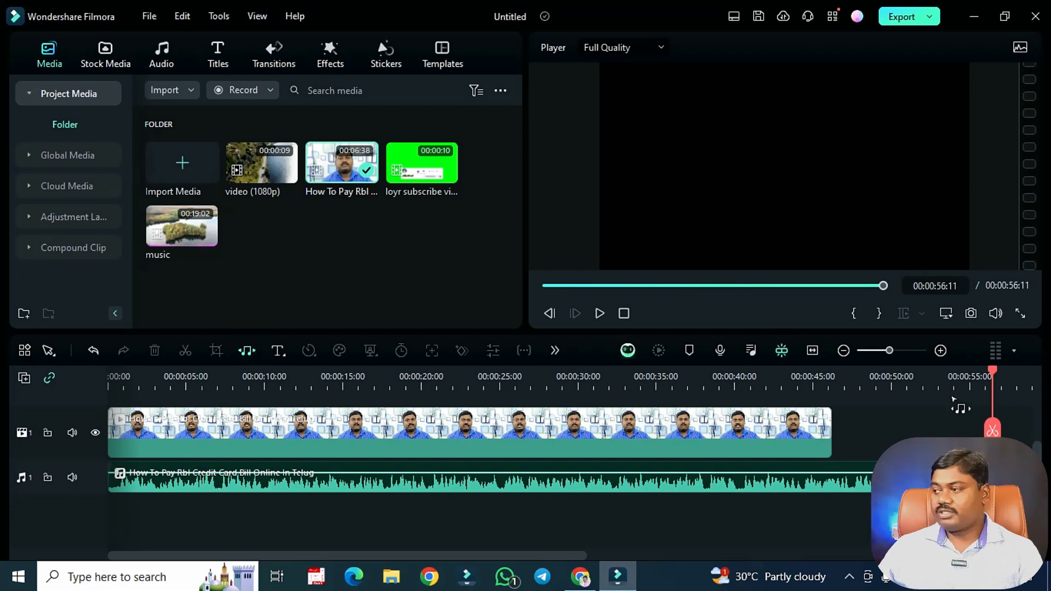
left_click(934, 377)
left_click(934, 479)
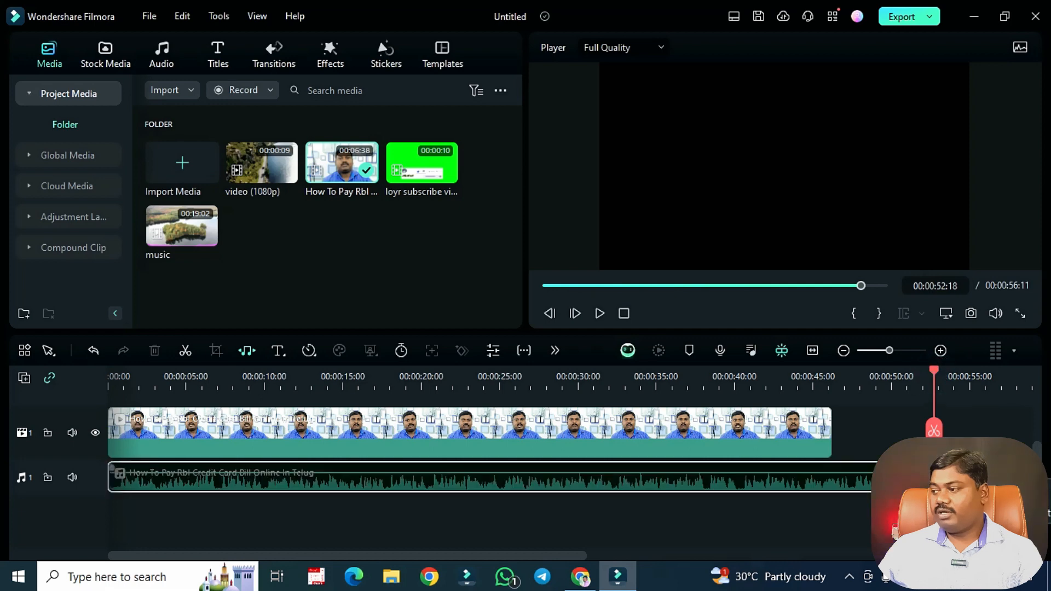
left_click_drag(992, 479, 833, 478)
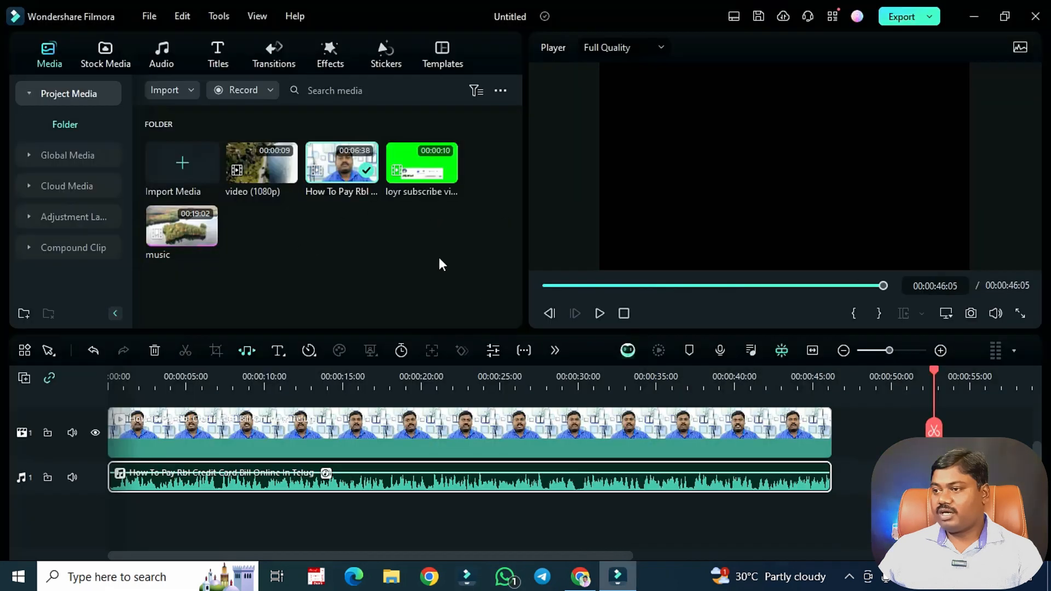
- Scrub through the trimmed clip from its beginning to 00:00:25:08 to review it
left_click(134, 377)
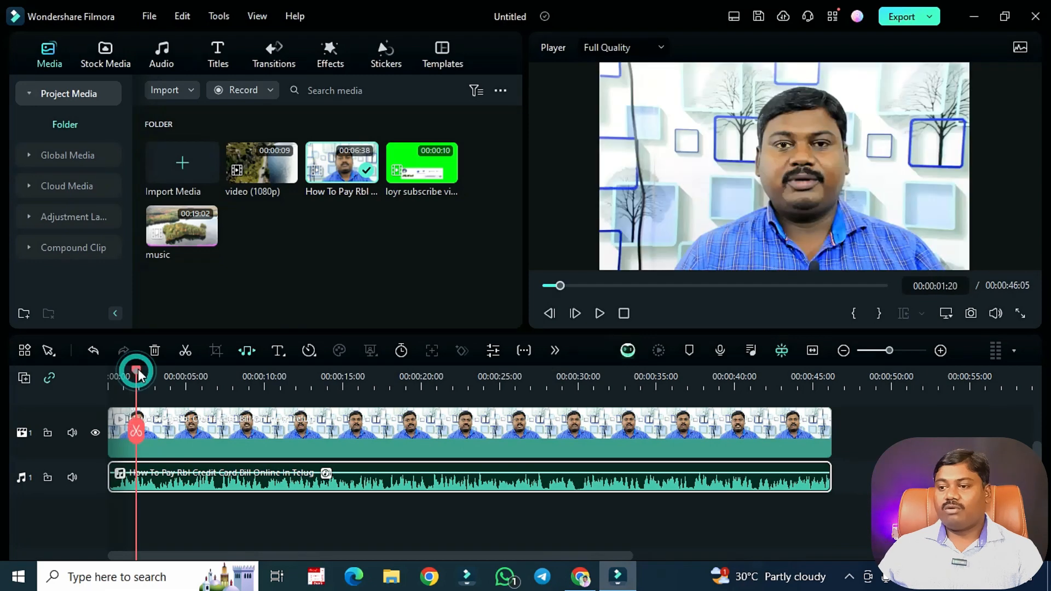
left_click(191, 377)
left_click_drag(191, 433, 507, 447)
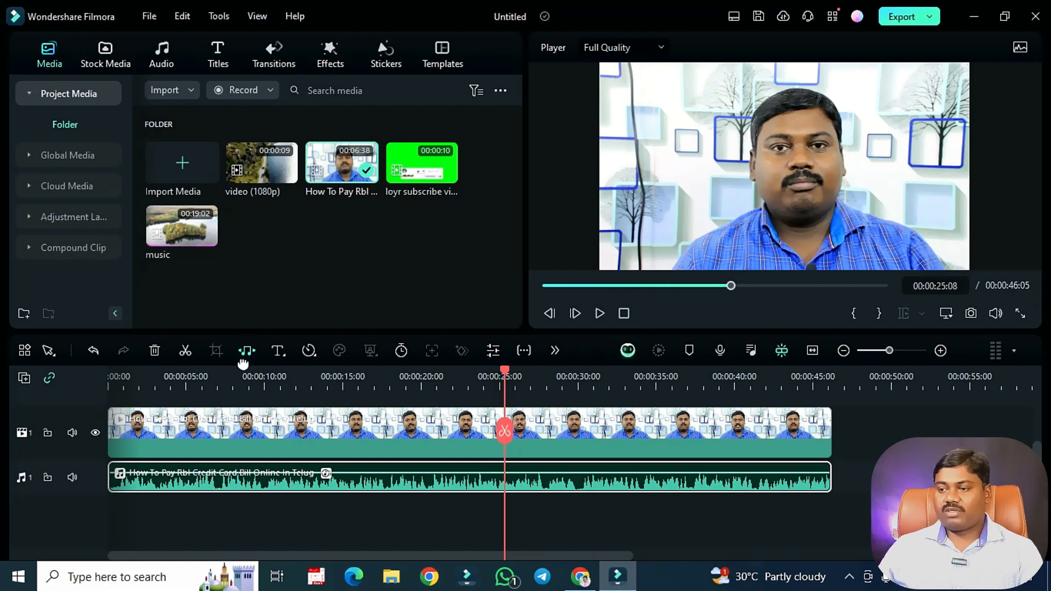
- View the text types offered by the Quick Text tool without adding one
left_click(281, 353)
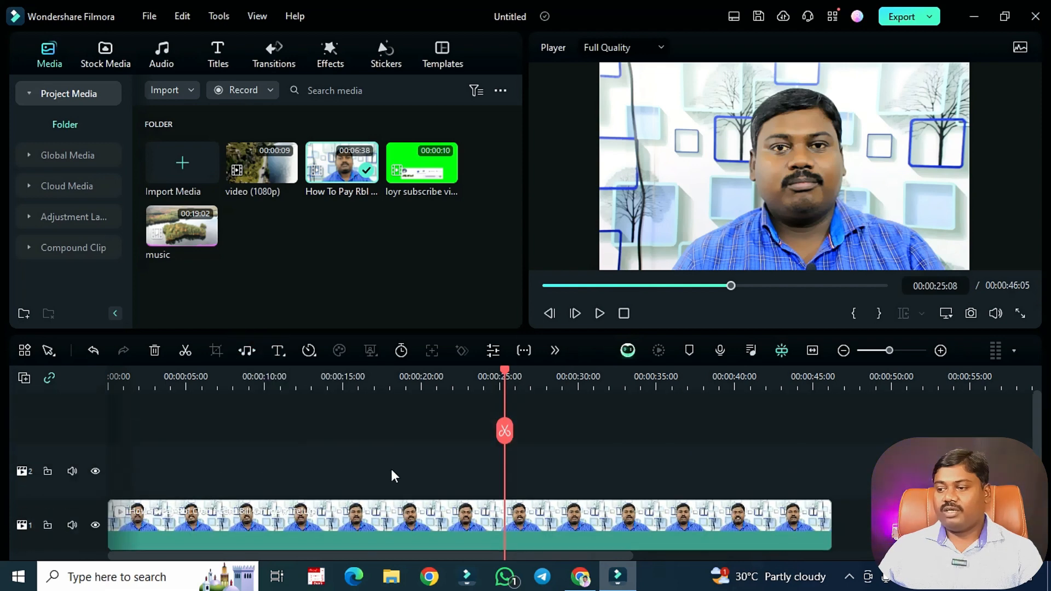
left_click(279, 353)
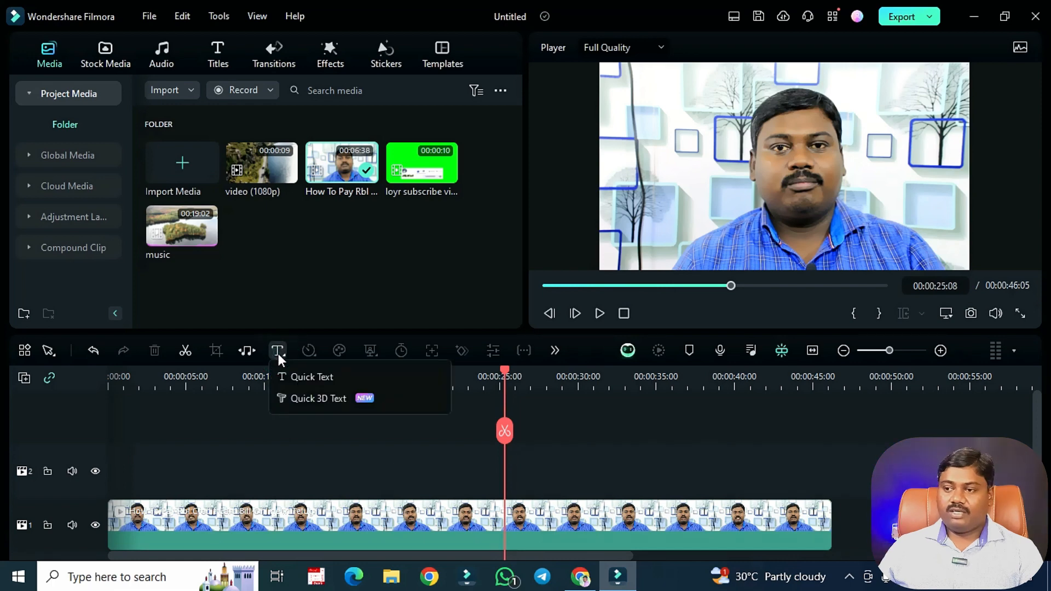
left_click(451, 445)
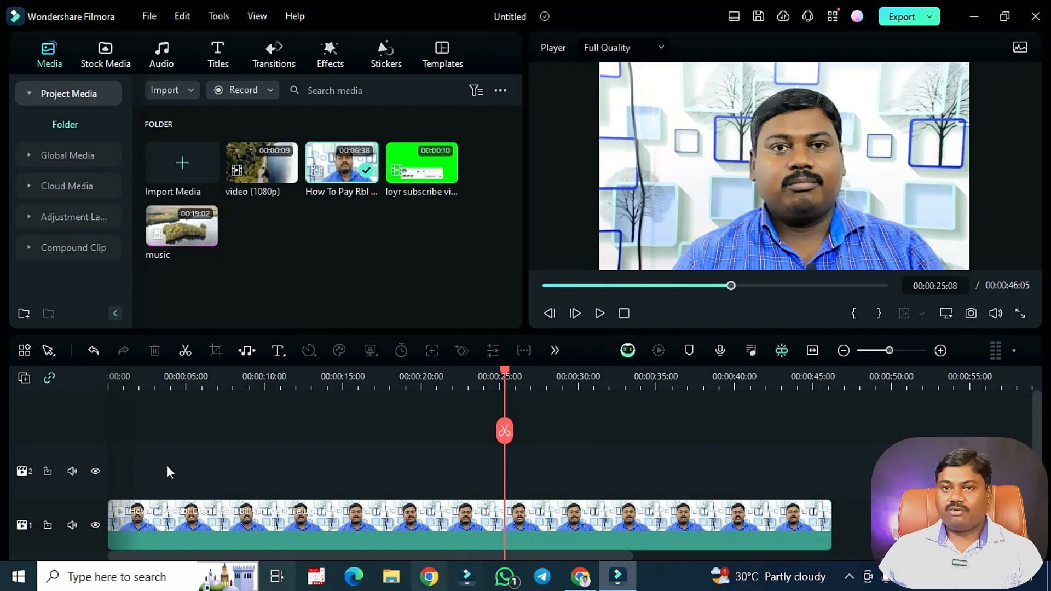
- Add a Quick Text title above the video clip with the playhead at 00:00:03:18
left_click_drag(508, 369, 166, 409)
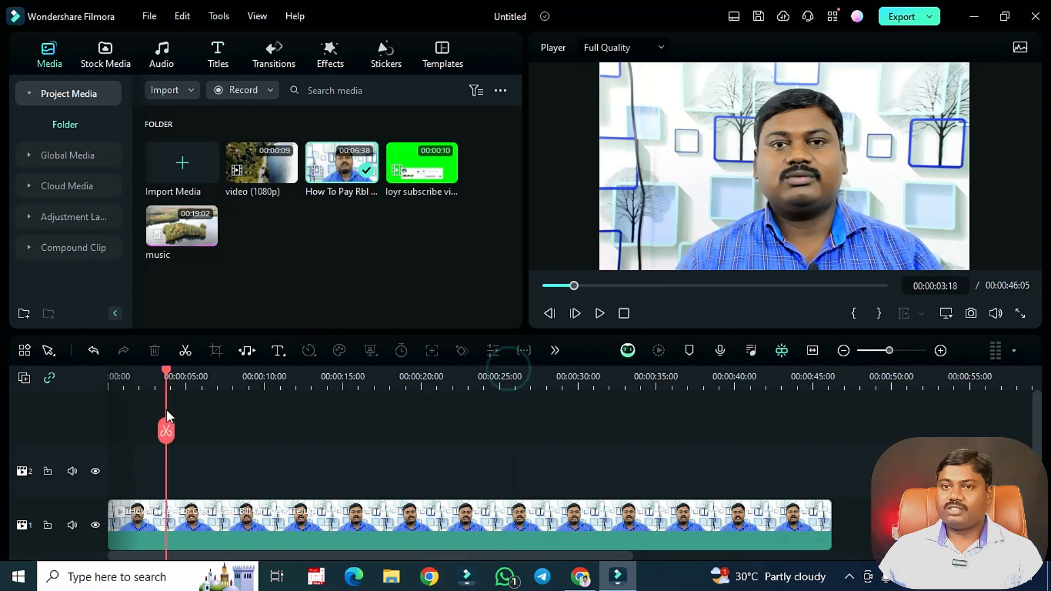
scroll(181, 406, "down", 2)
scroll(232, 394, "up", 2)
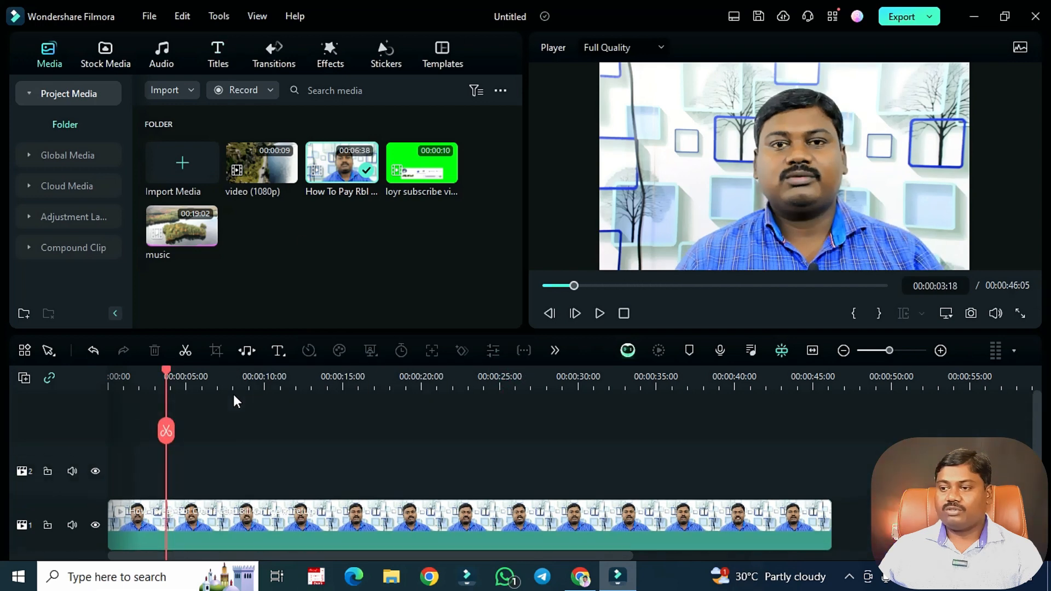
left_click(278, 352)
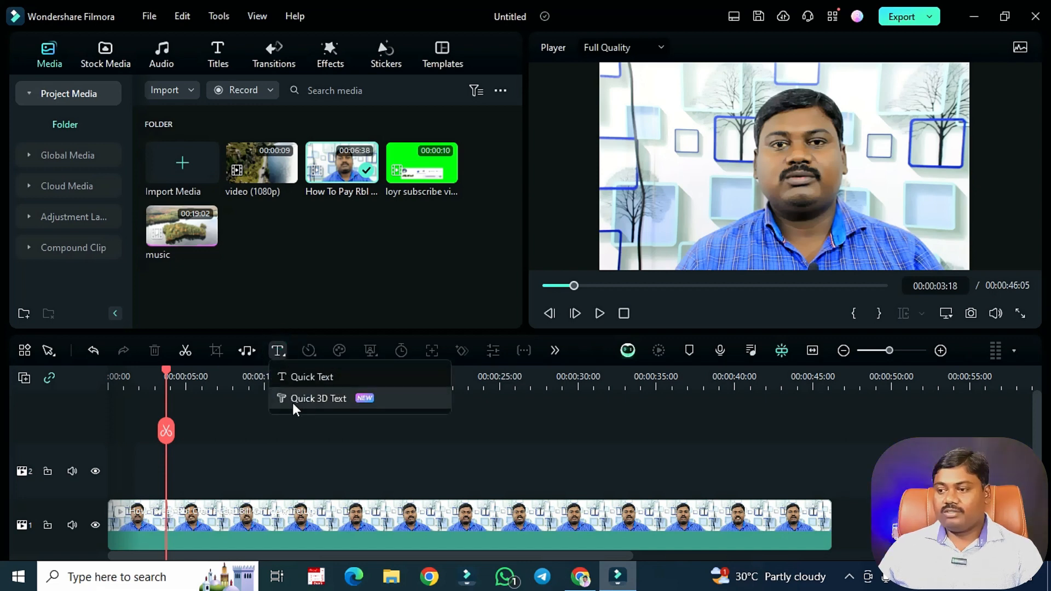
left_click(344, 379)
- Set the font size of the "Text Here" title to 80
left_click(176, 378)
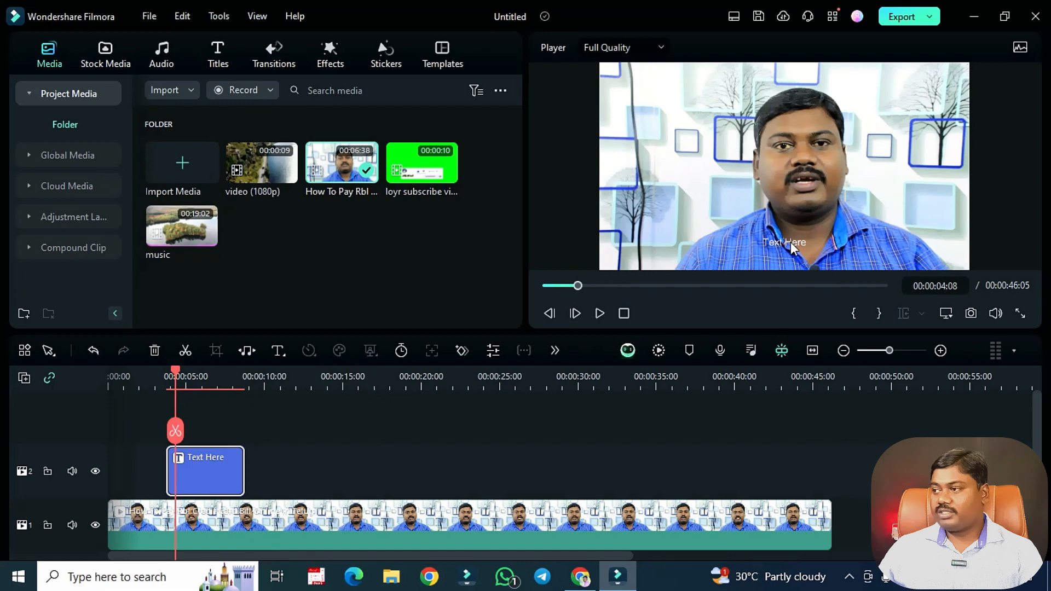
double_click(793, 247)
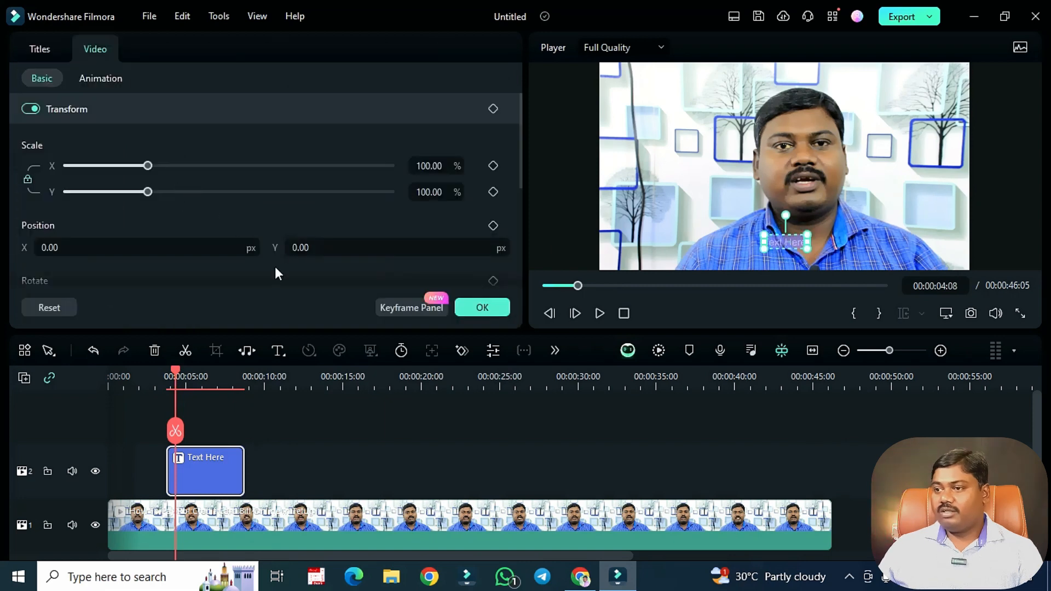
left_click(40, 49)
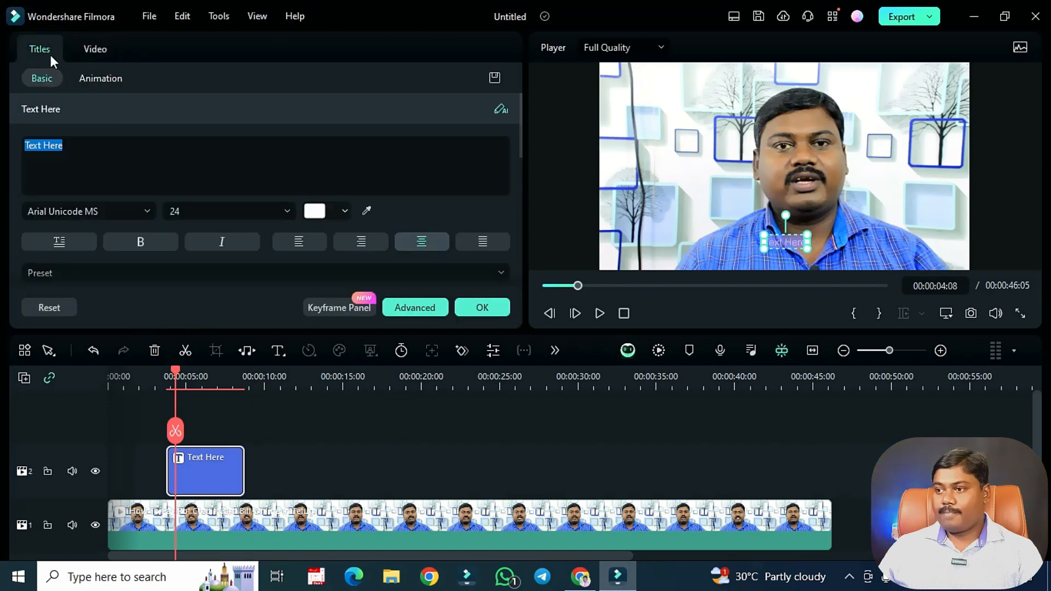
double_click(235, 212)
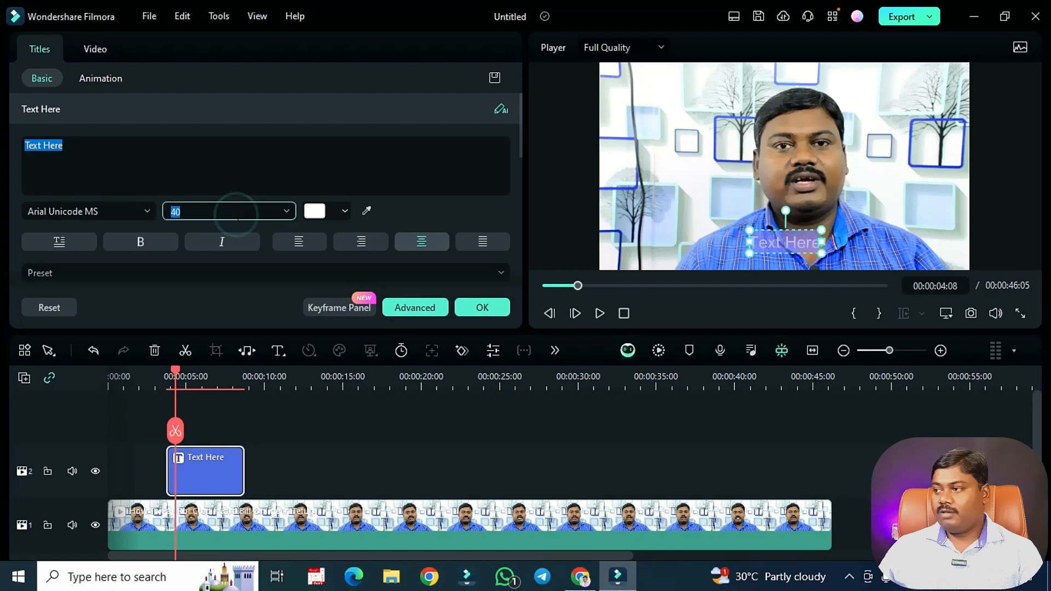
type("80")
key("Return")
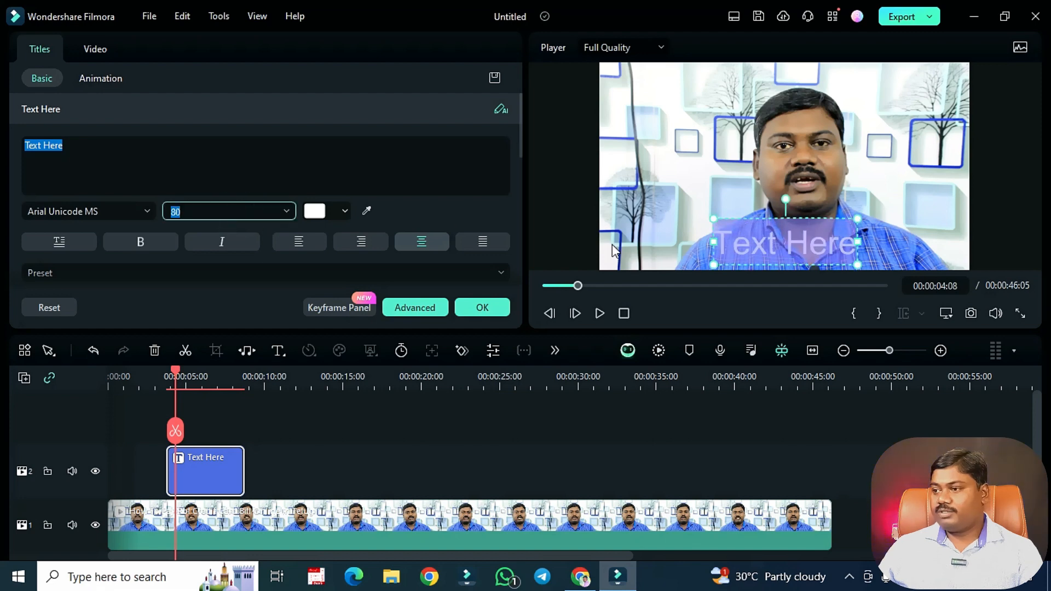
left_click(494, 307)
- Scrub from the title's start to 00:00:05:20 to preview the enlarged text over the video
left_click(173, 378)
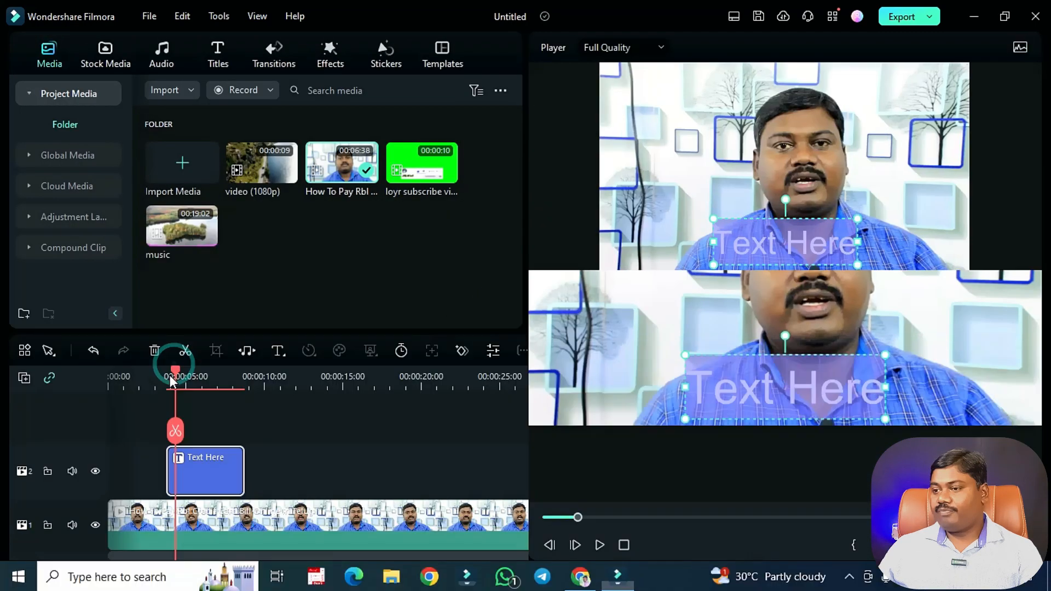
left_click(166, 381)
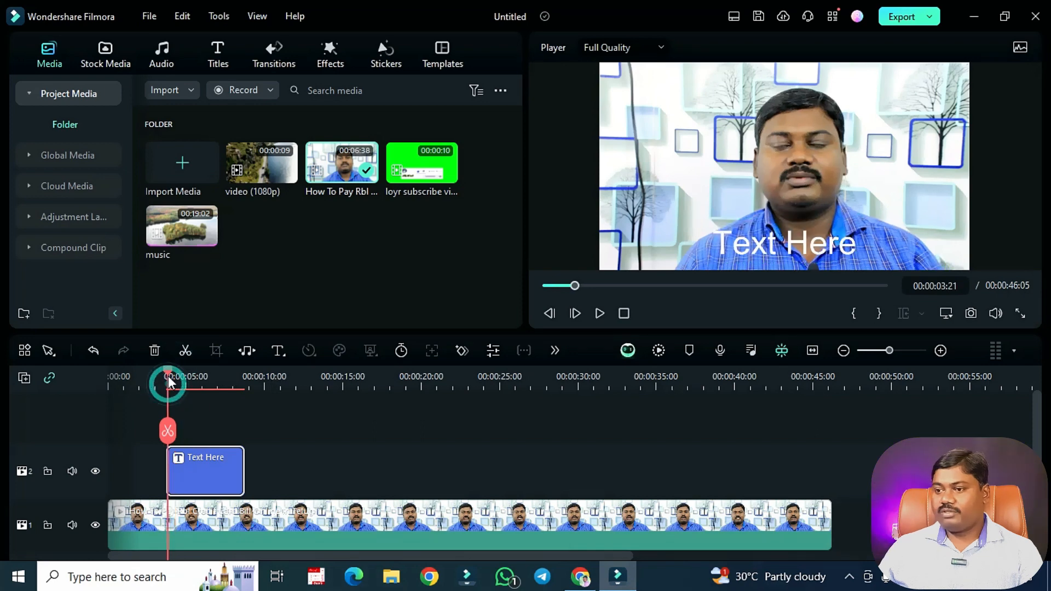
left_click_drag(165, 368, 199, 387)
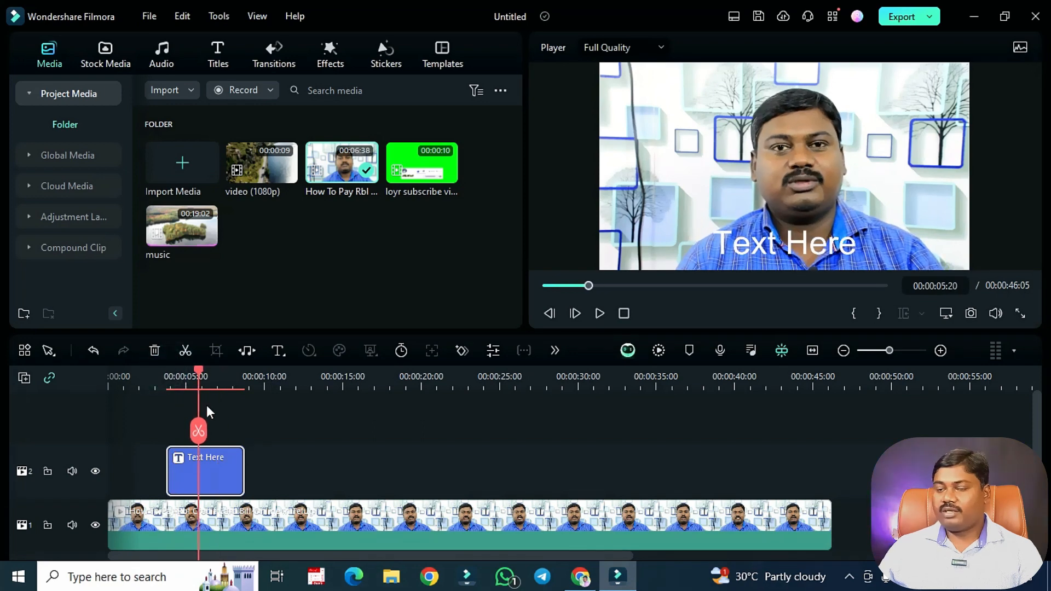
- Add a Quick 3D Text title at 00:00:05:20 and move it earlier so its start aligns with the first title
left_click(282, 352)
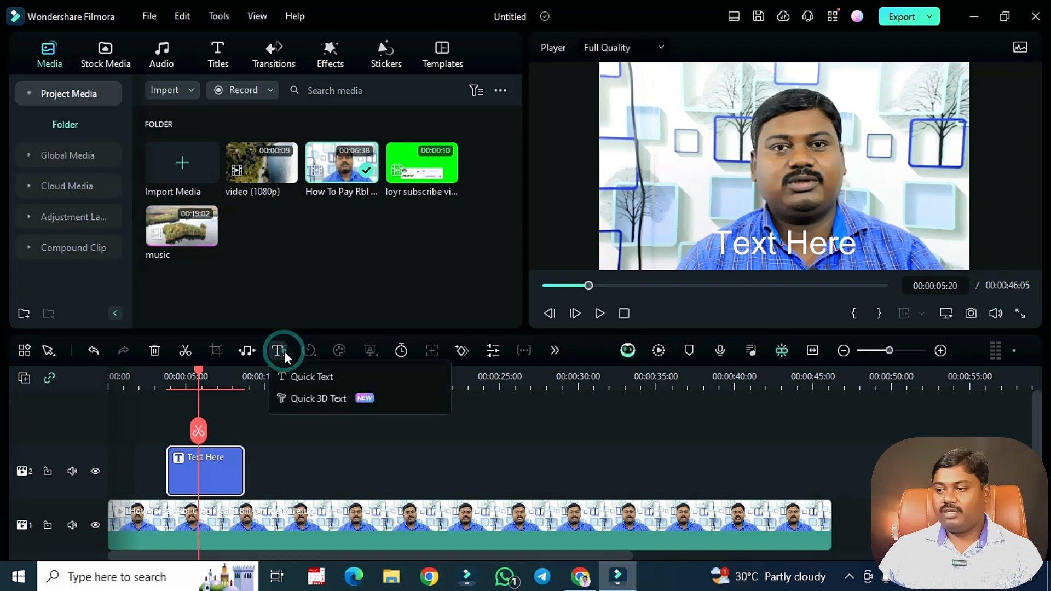
left_click(314, 398)
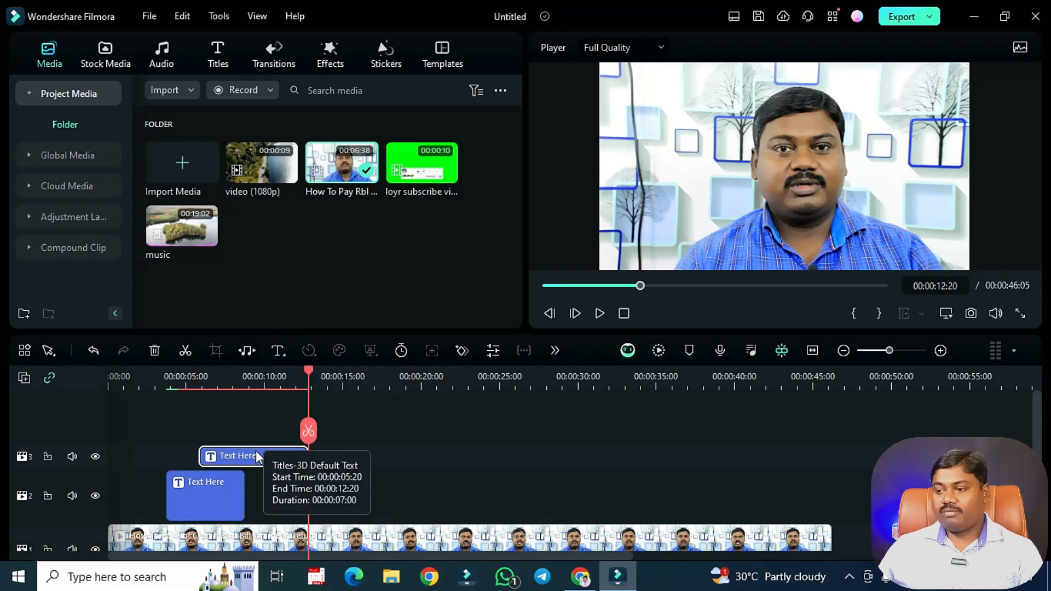
left_click_drag(255, 455, 222, 454)
- Scrub over the 3D title to 00:00:06:06 to preview its animation
left_click(176, 378)
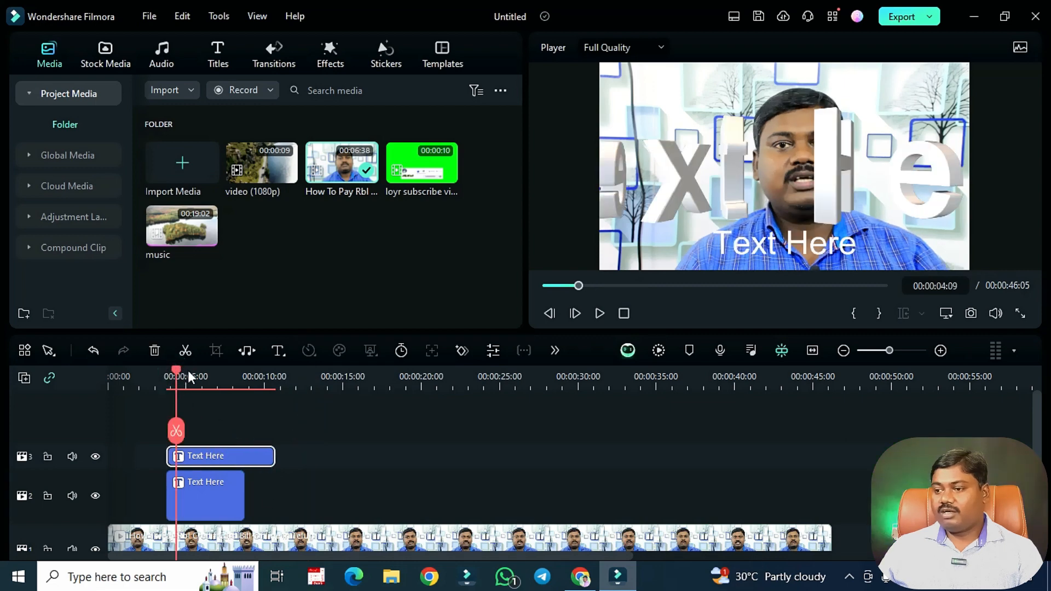
left_click_drag(189, 373, 206, 409)
scroll(291, 438, "down", 1)
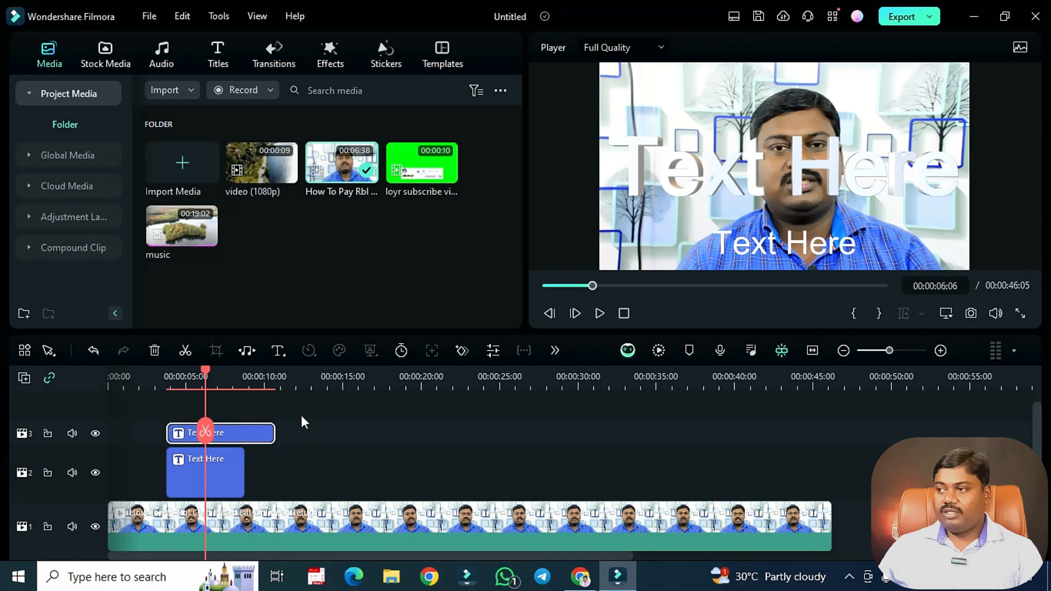
- Open the 3D title for editing and look through its 3D Material Presets
double_click(228, 435)
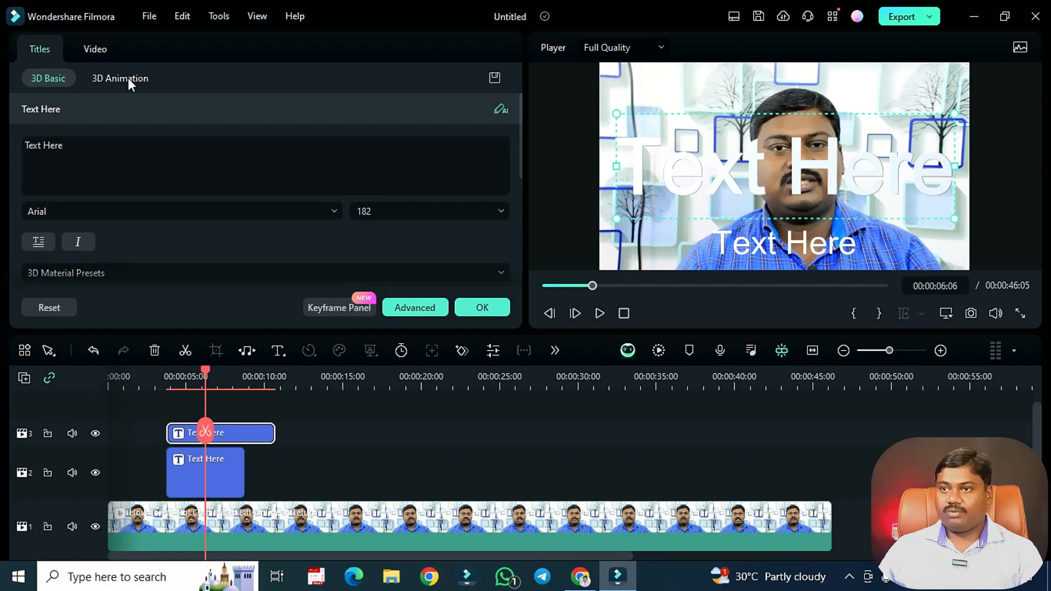
left_click(230, 273)
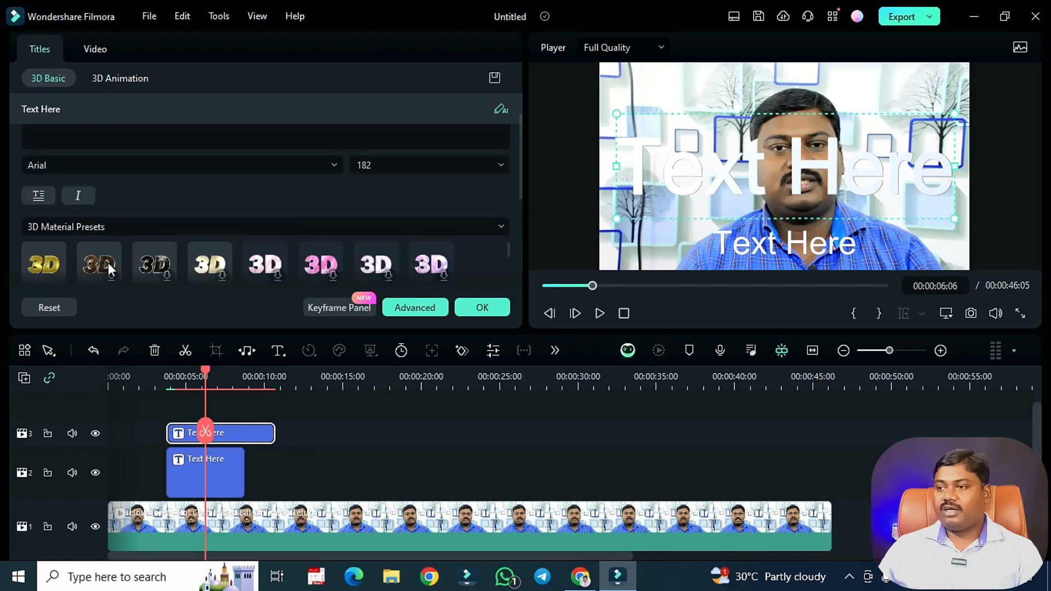
scroll(346, 256, "down", 2)
scroll(307, 266, "up", 2)
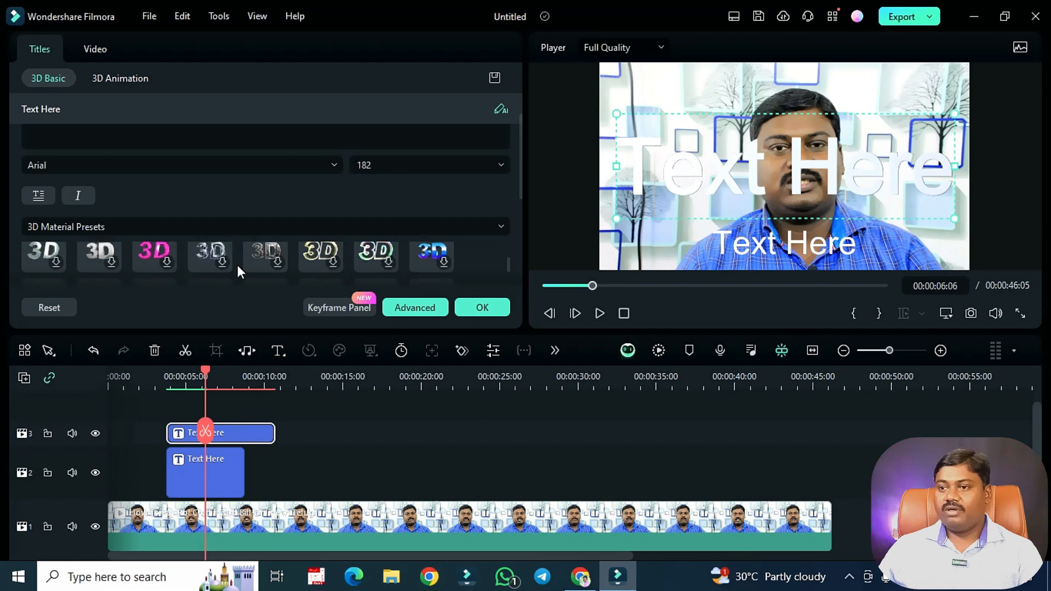
scroll(249, 251, "down", 2)
scroll(247, 245, "down", 1)
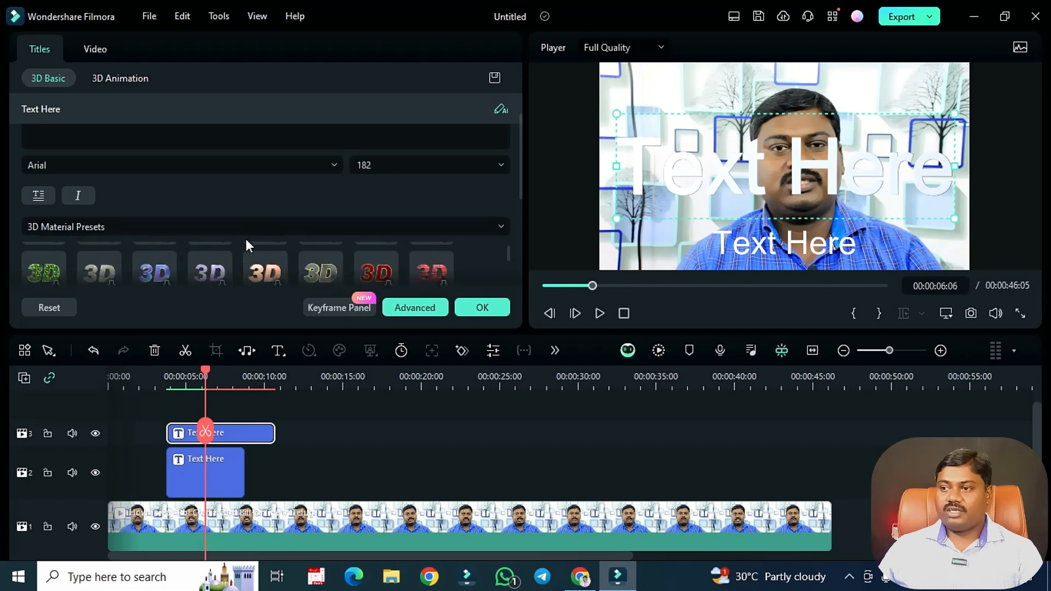
- Close the 3D title's settings and delete both "Text Here" titles from the timeline
left_click(482, 307)
left_click_drag(288, 414, 226, 499)
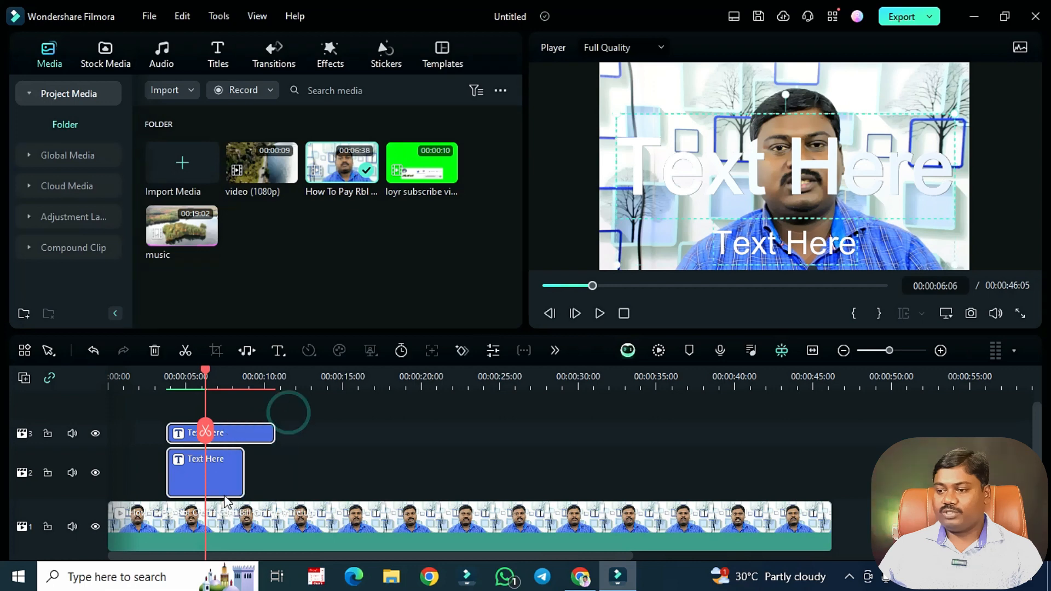
key("Delete")
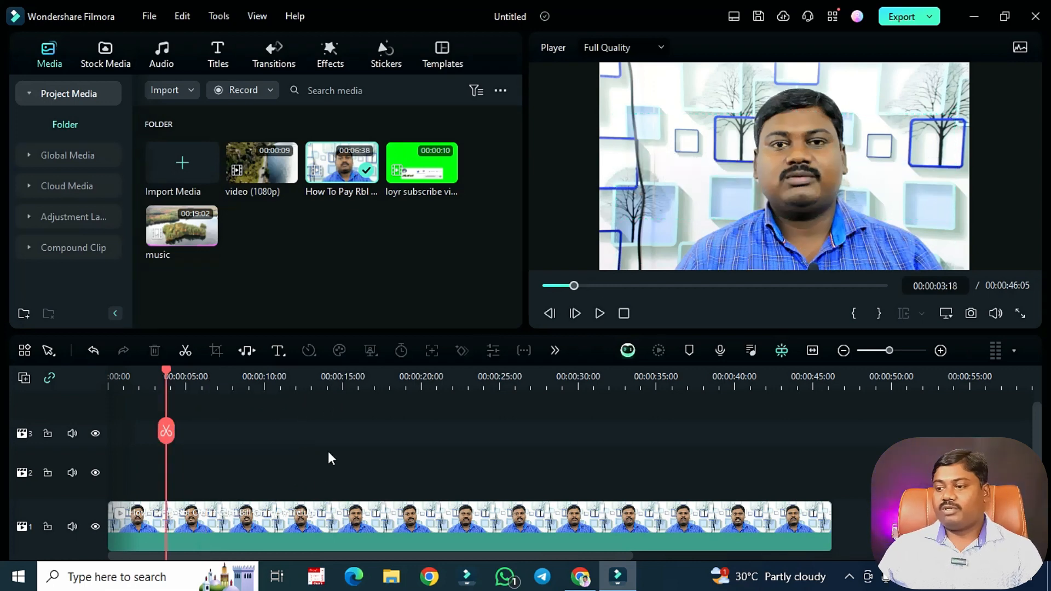
- Set the uniform speed of the video clip on track 1 to 5.50
left_click(340, 516)
scroll(353, 485, "down", 2)
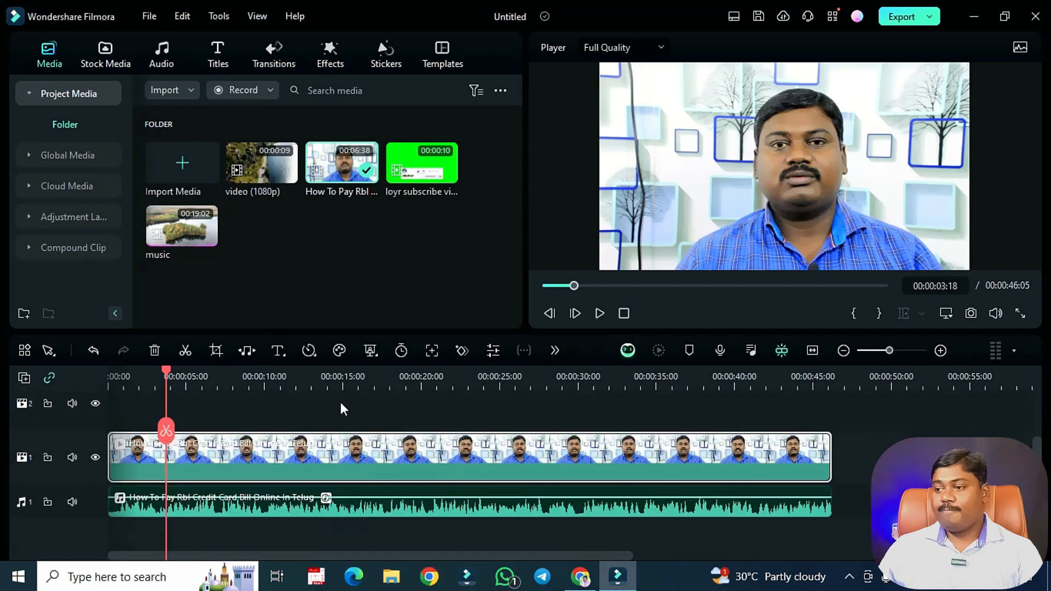
left_click(311, 352)
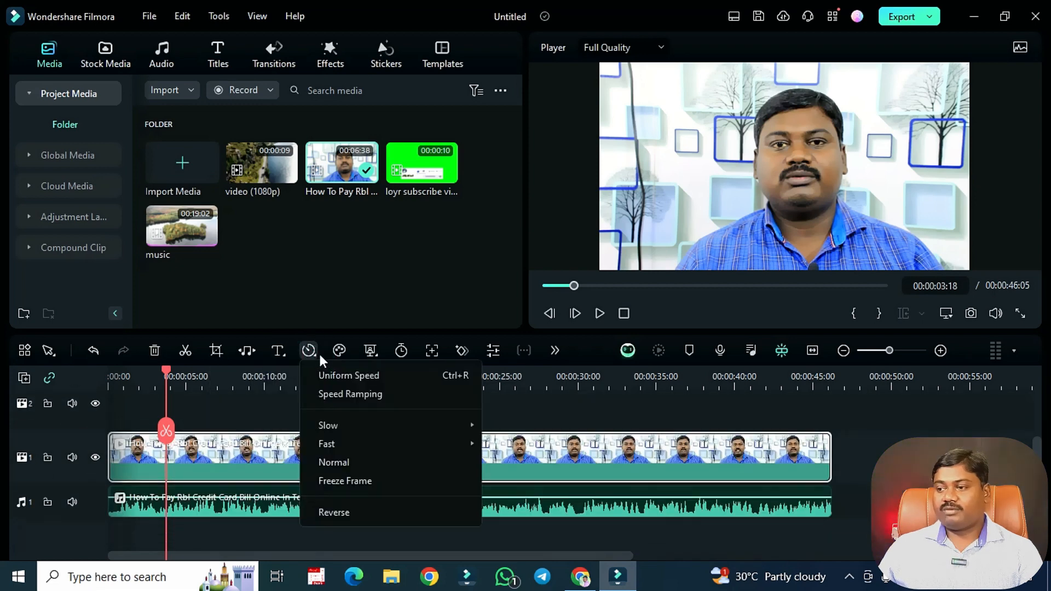
left_click(373, 374)
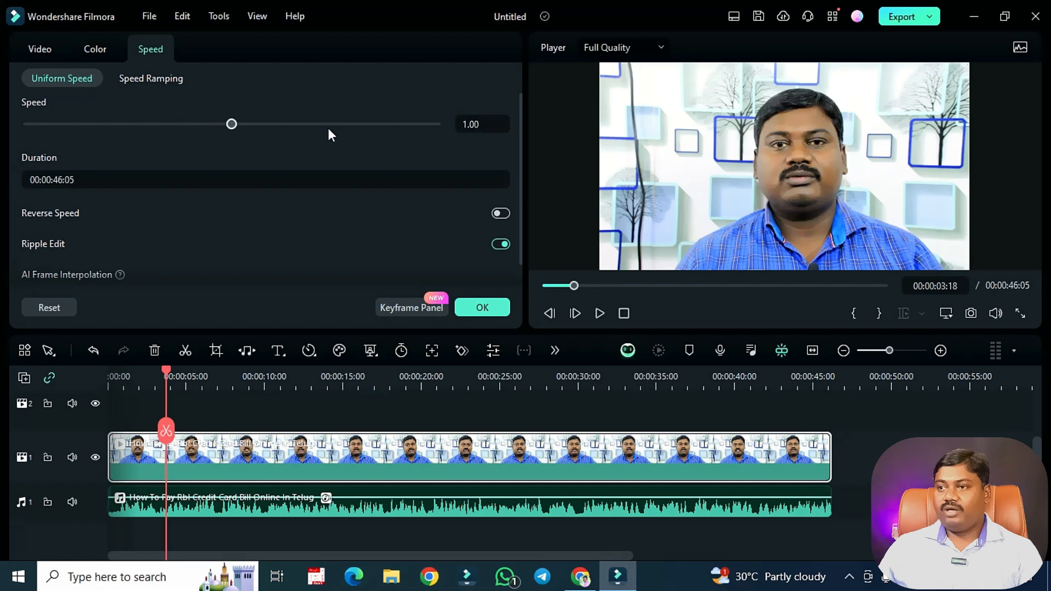
left_click_drag(231, 124, 308, 139)
- Set the clip's duration to 00:00:01:10 in its uniform speed settings
left_click(66, 179)
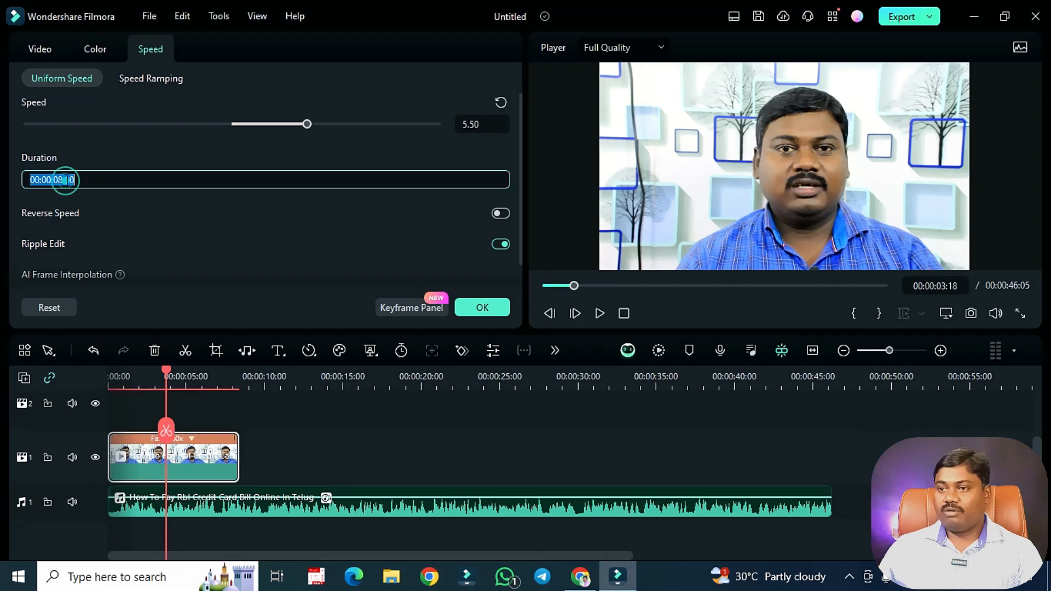
left_click(63, 180)
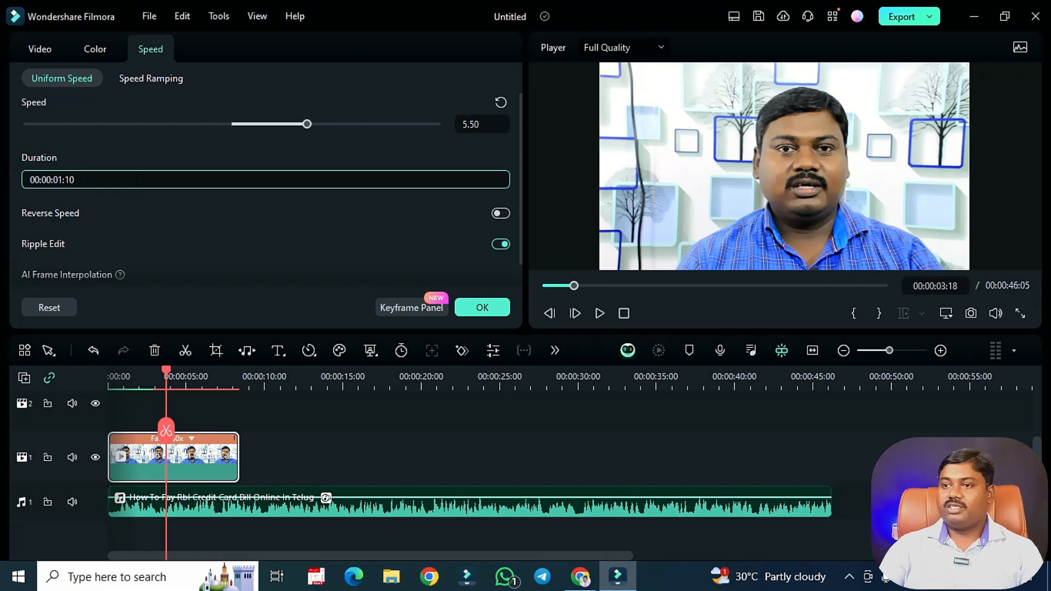
type("1")
key("Return")
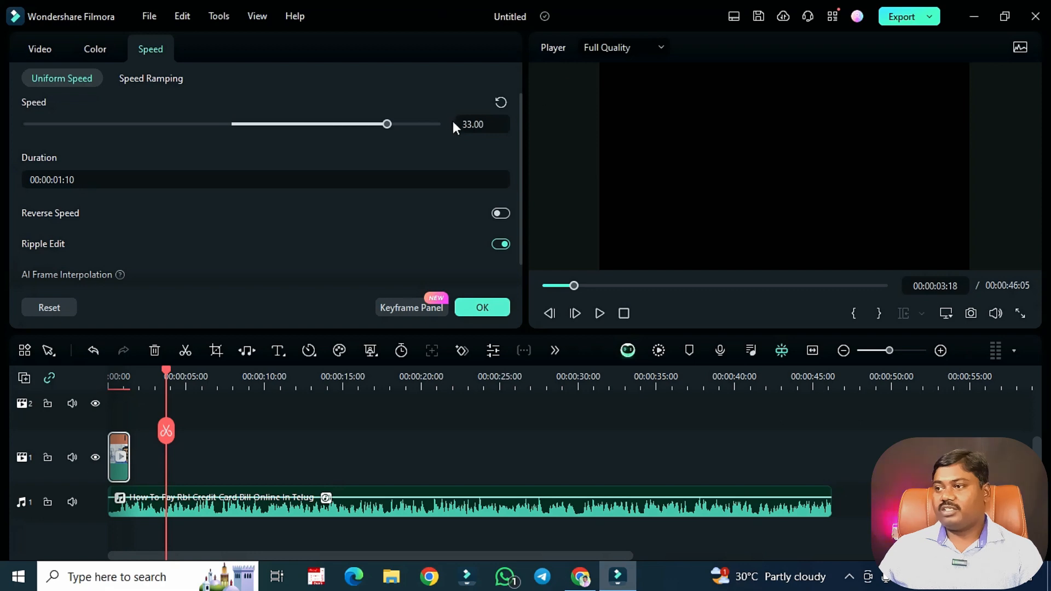
- Scrub over the shortened clip to preview it, undo the speed changes and close the speed settings
left_click(113, 378)
left_click(112, 377)
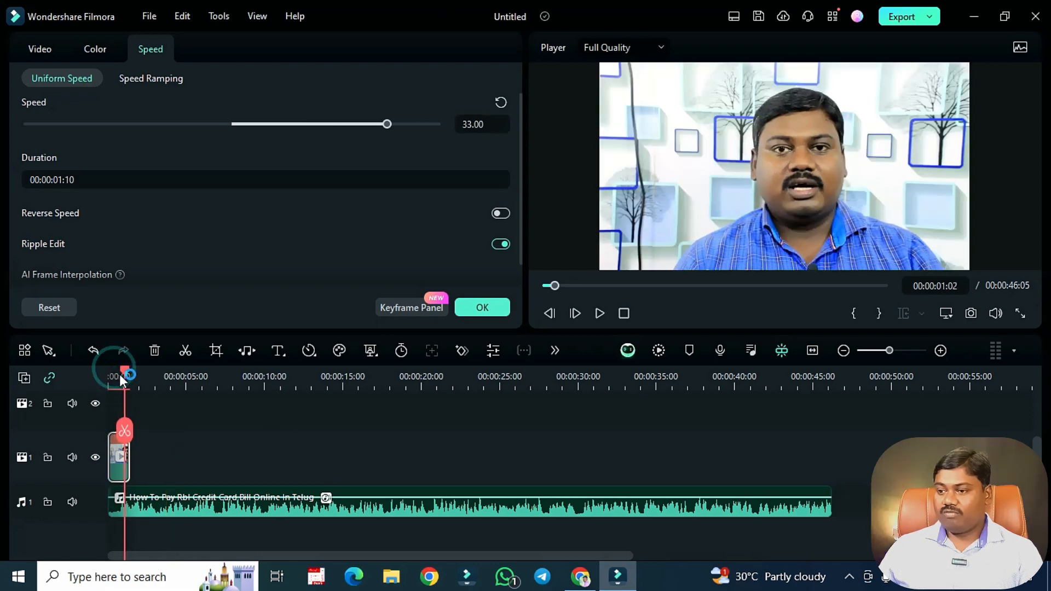
scroll(148, 378, "up", 3)
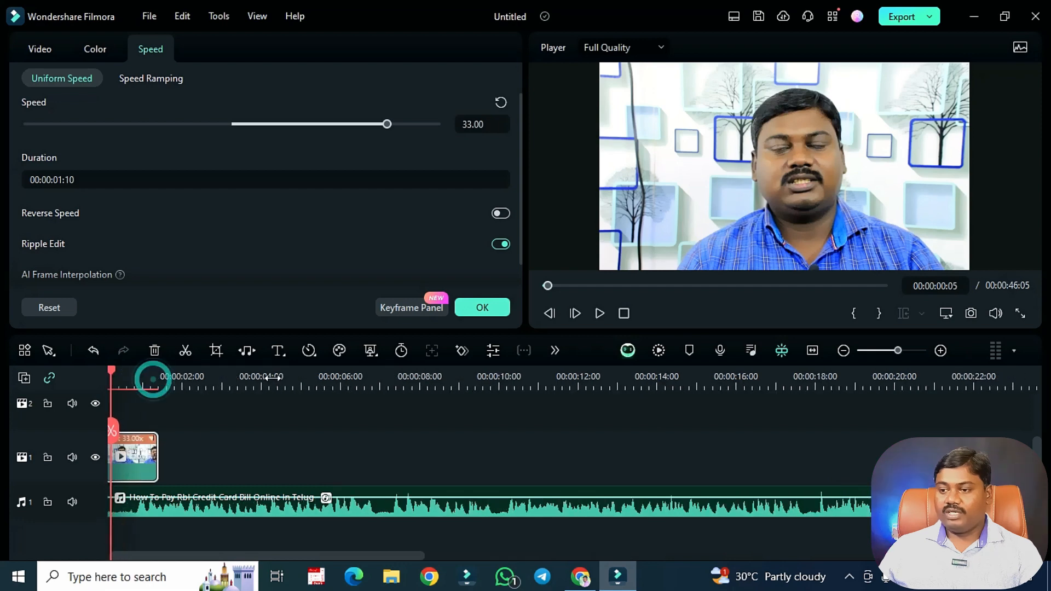
key("ctrl+z")
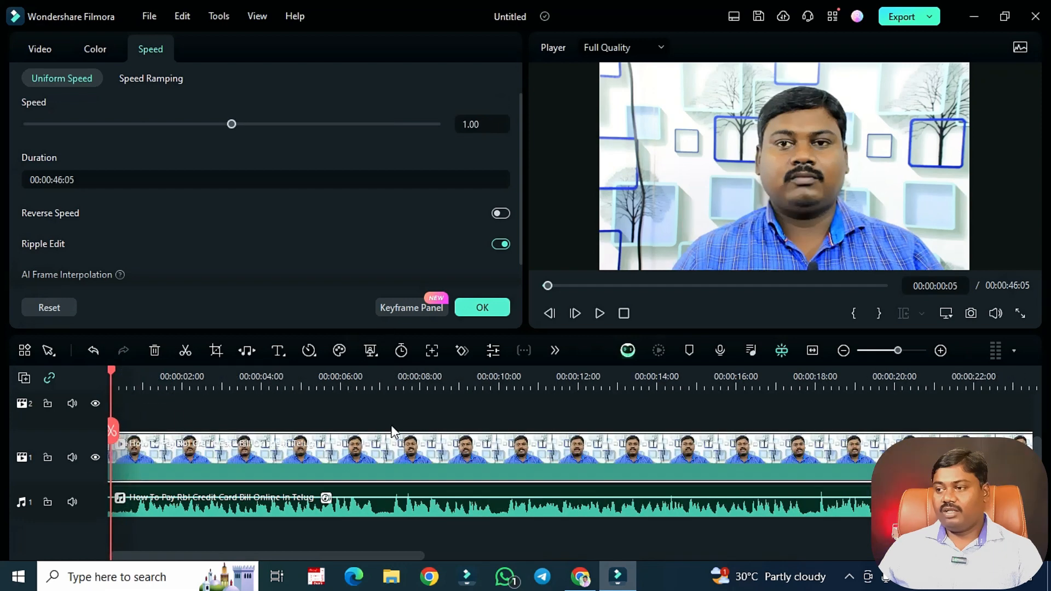
left_click(484, 309)
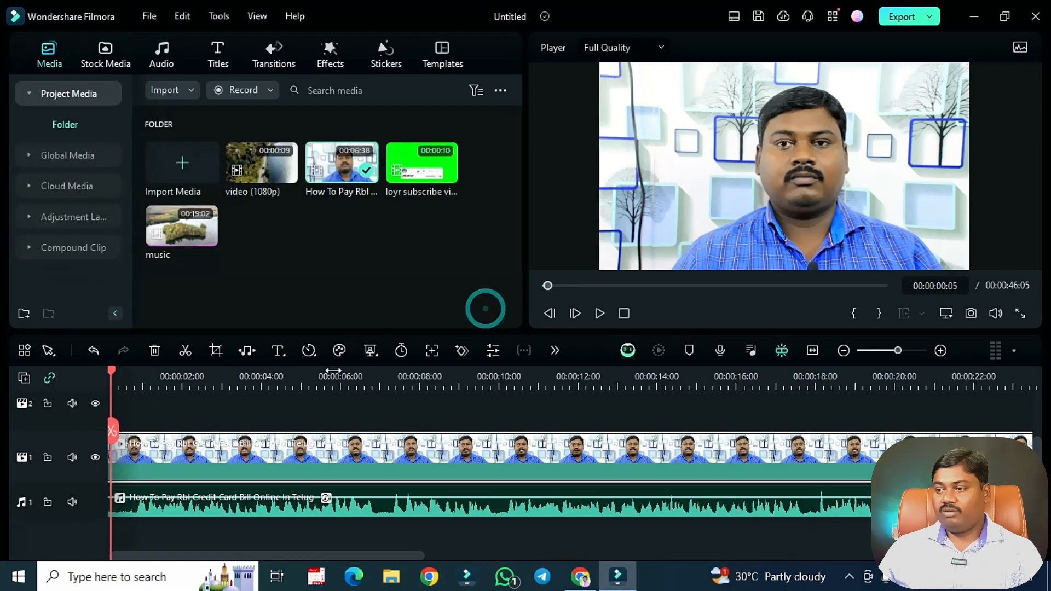
- Apply the Bullet Time speed ramping preset to the video clip
left_click(309, 352)
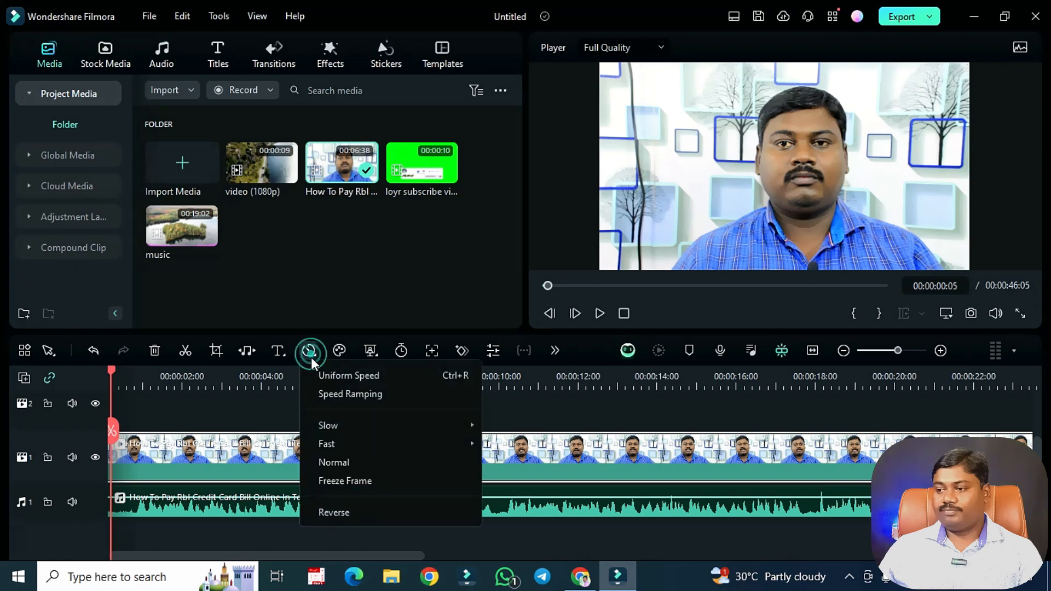
left_click(367, 394)
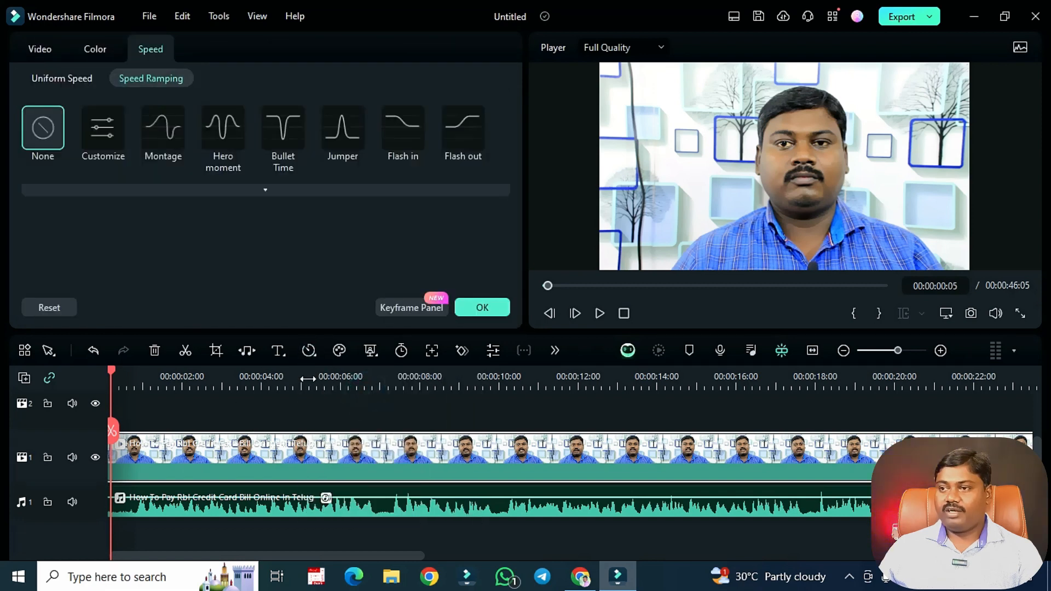
left_click_drag(104, 372, 337, 416)
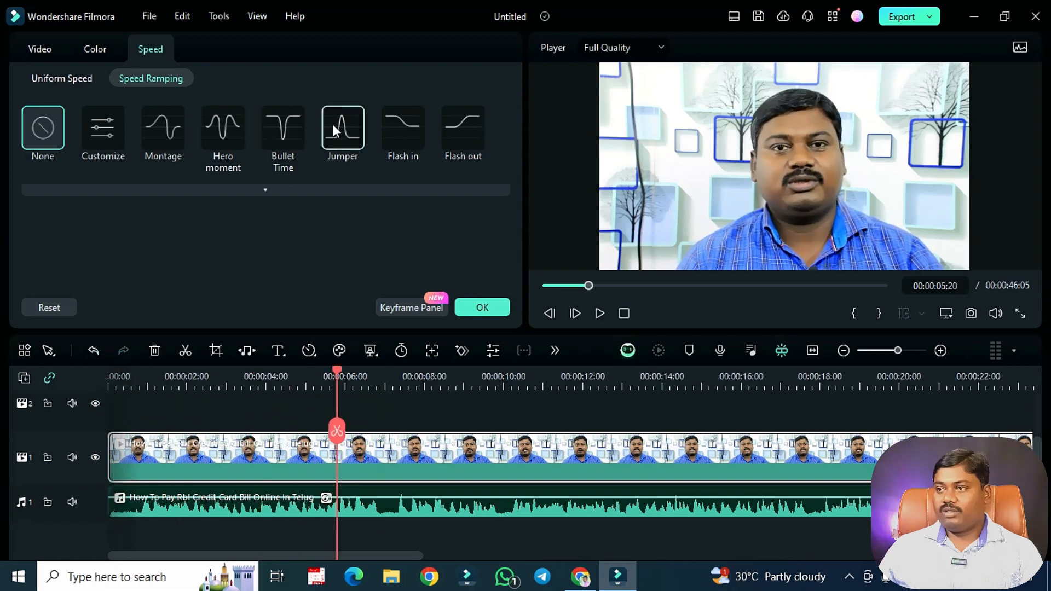
left_click(289, 133)
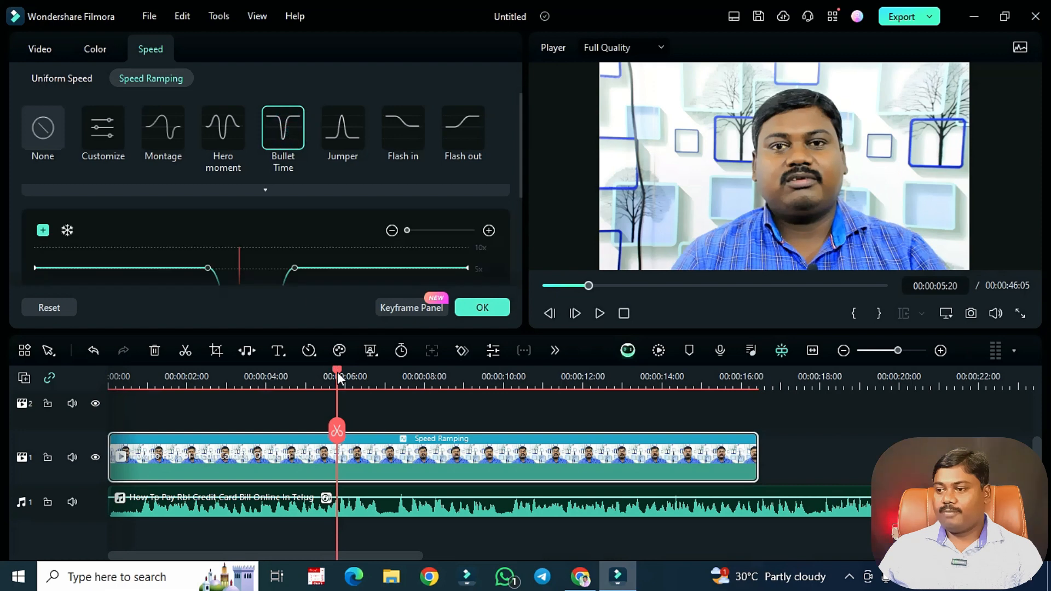
- Mute audio track 1 and play the speed-ramped clip from near its start to preview the effect
left_click_drag(337, 372, 125, 384)
key("space")
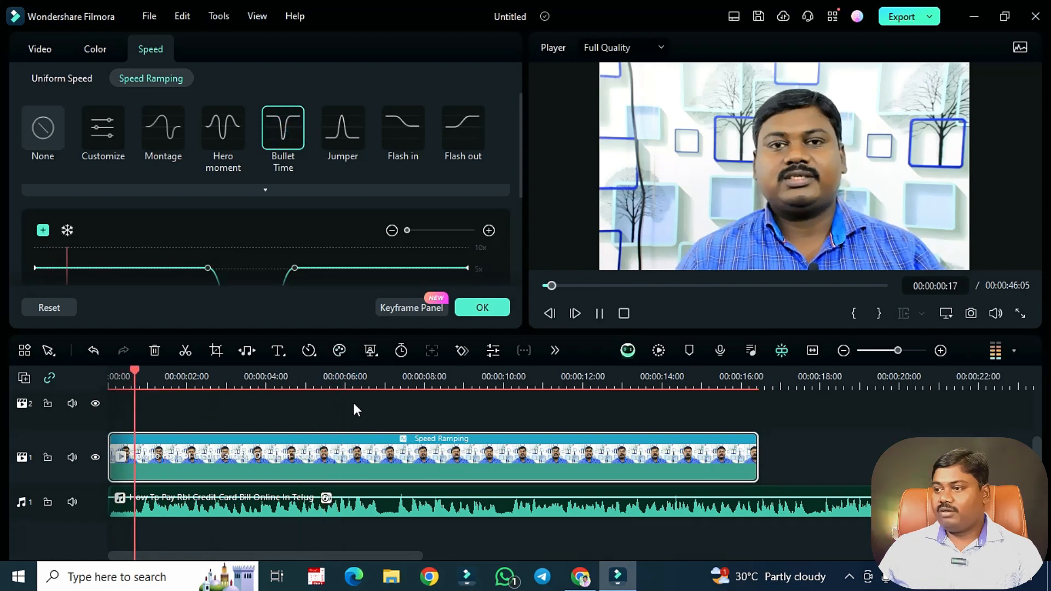
key("space")
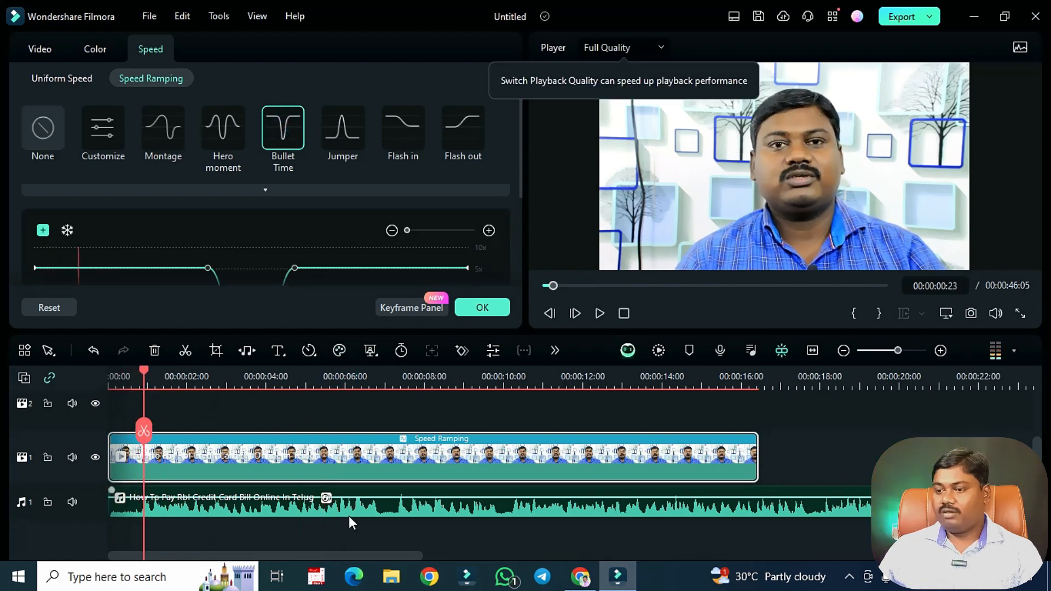
left_click(72, 502)
key("space")
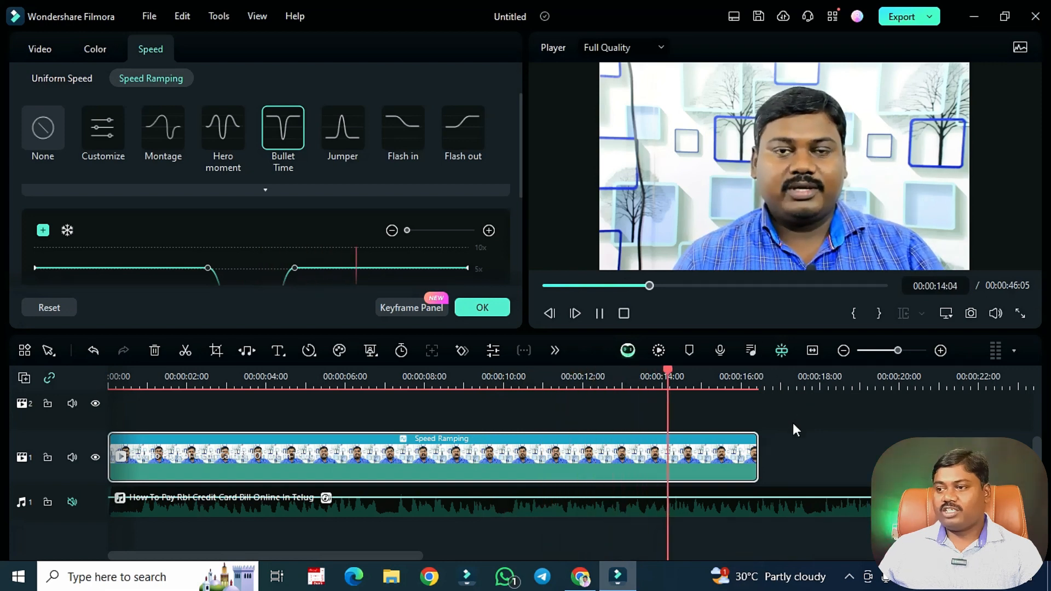
key("space")
- Scrub through the first five seconds of the speed-ramped clip, stopping the playhead at 00:00:02:22
left_click(317, 370)
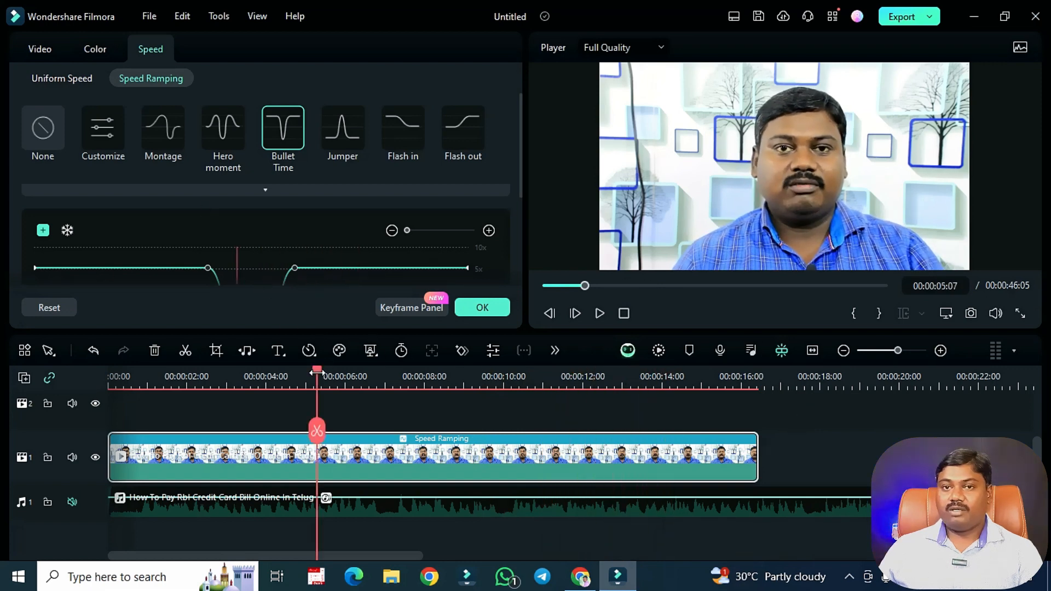
left_click_drag(316, 371, 167, 398)
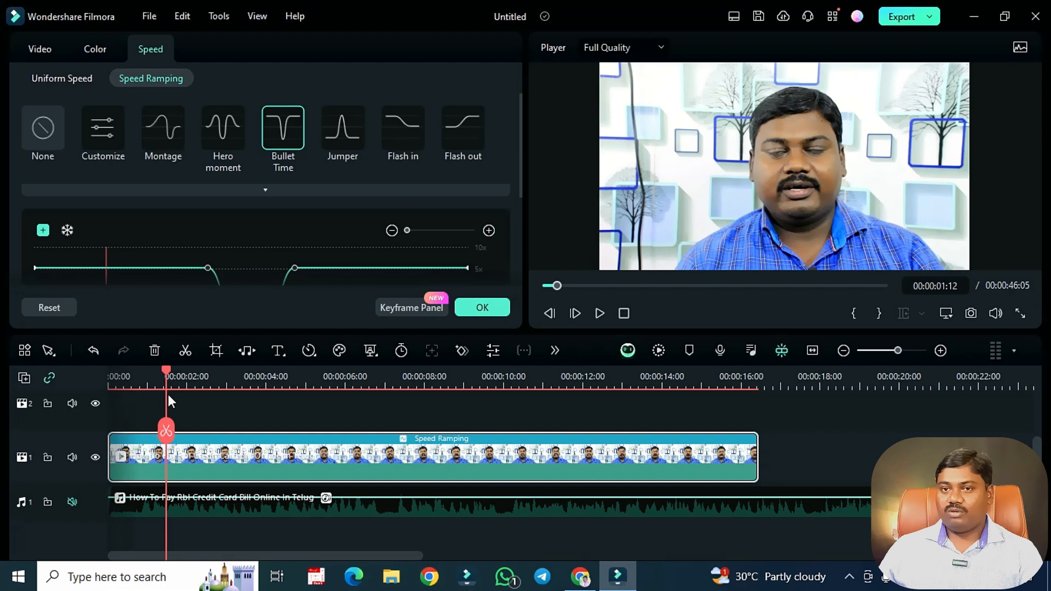
left_click_drag(166, 374, 222, 382)
- Apply a Customize speed ramp, raising the first point to just under 5x and lowering the middle and third points below 1x
left_click(104, 143)
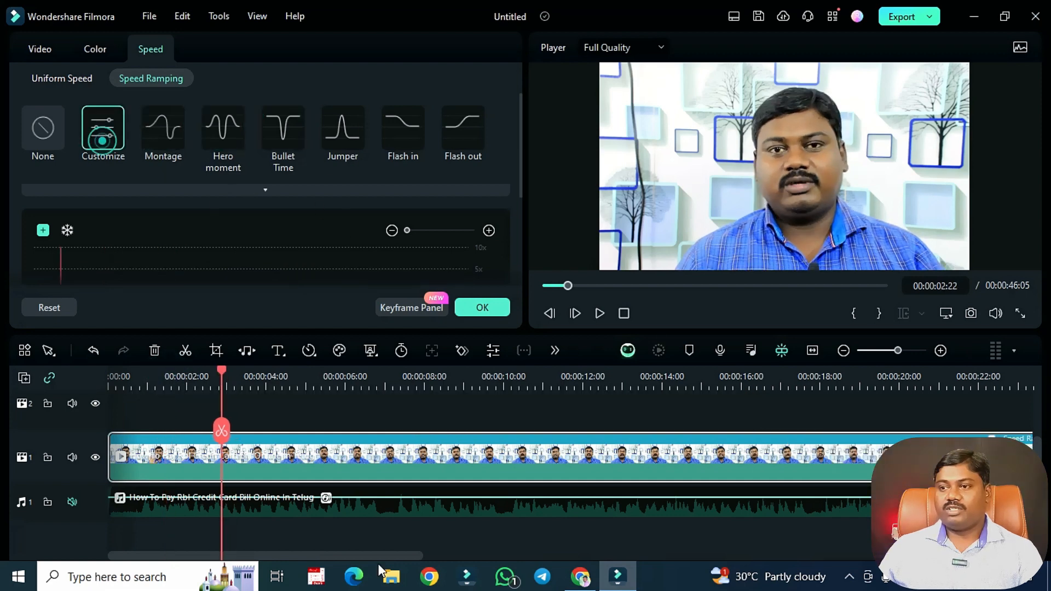
scroll(330, 239, "down", 2)
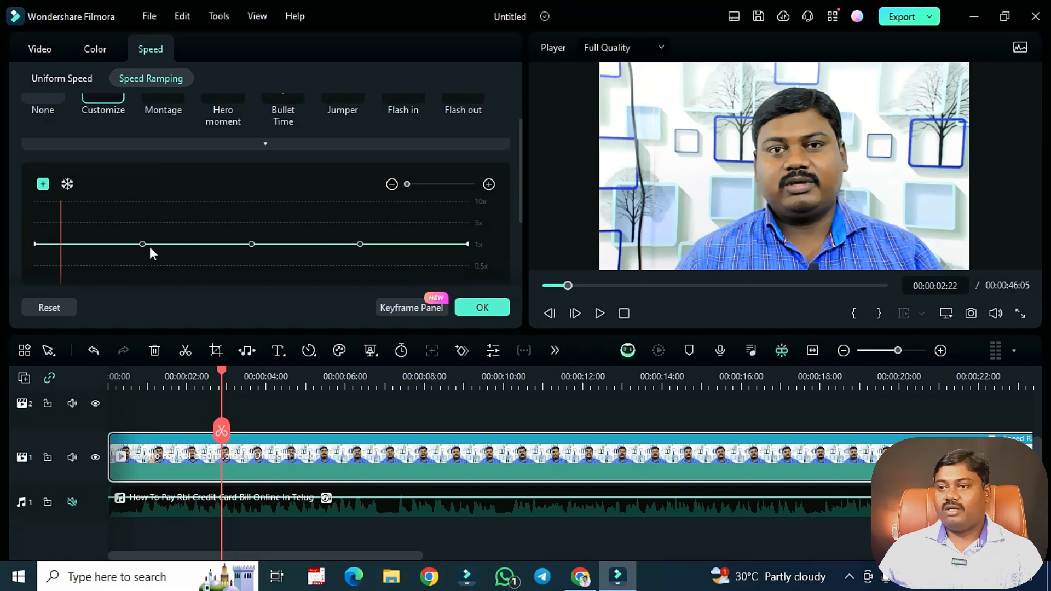
left_click_drag(142, 244, 142, 225)
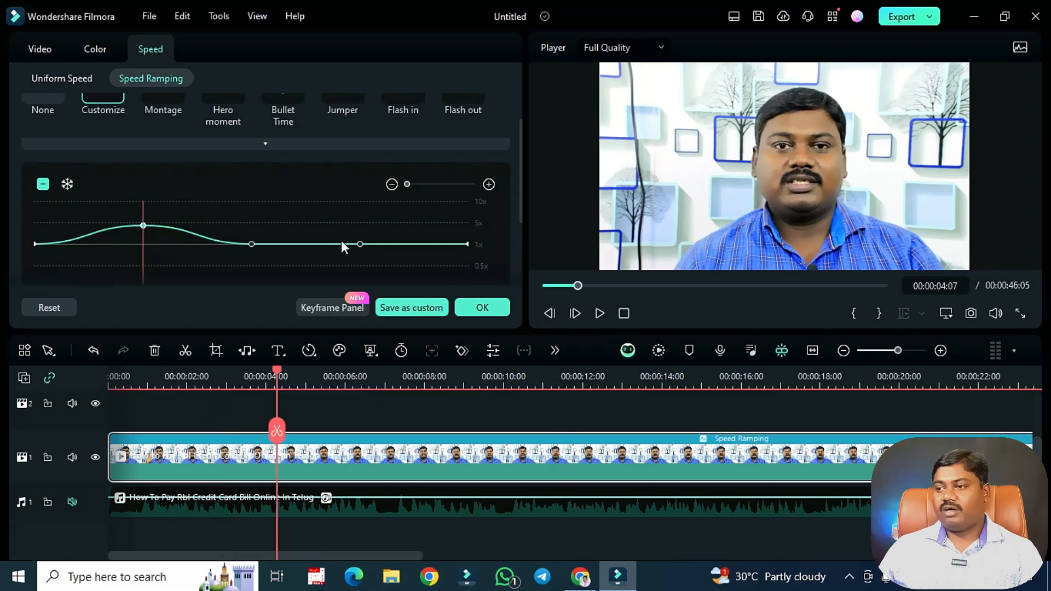
left_click_drag(360, 245, 359, 258)
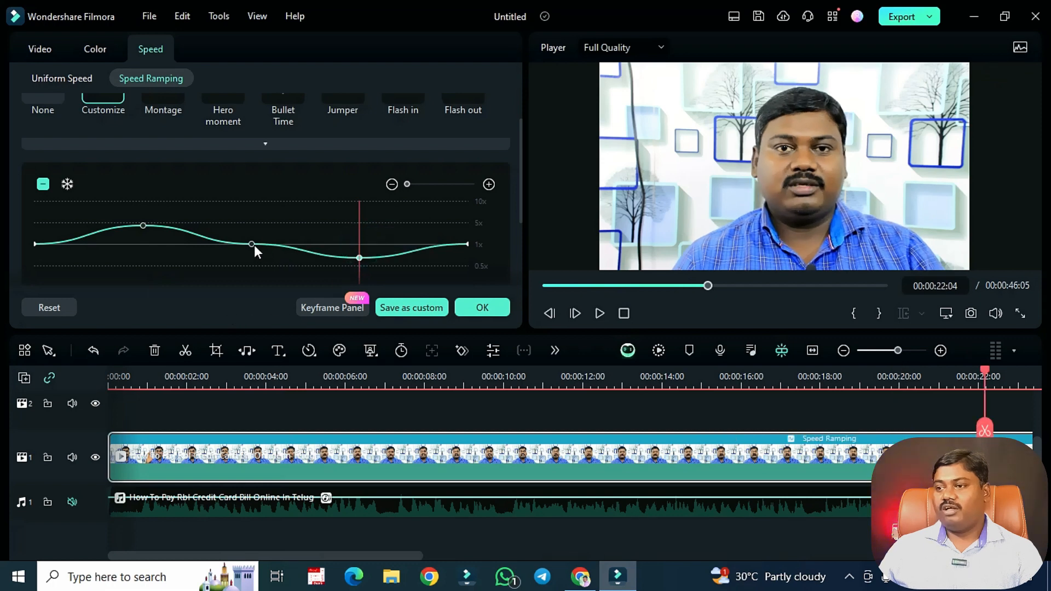
left_click_drag(251, 244, 252, 250)
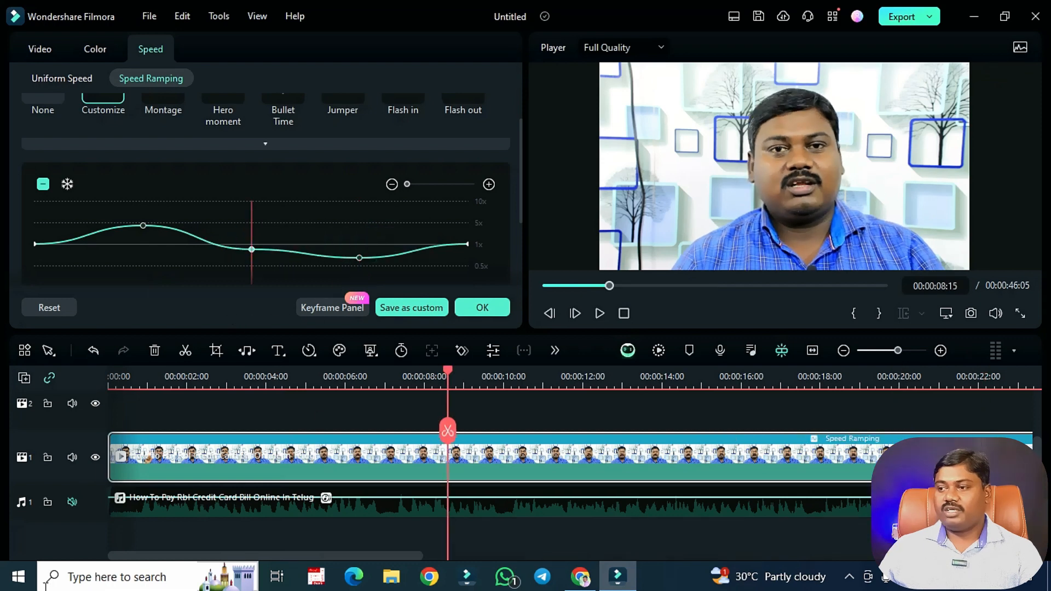
left_click(482, 308)
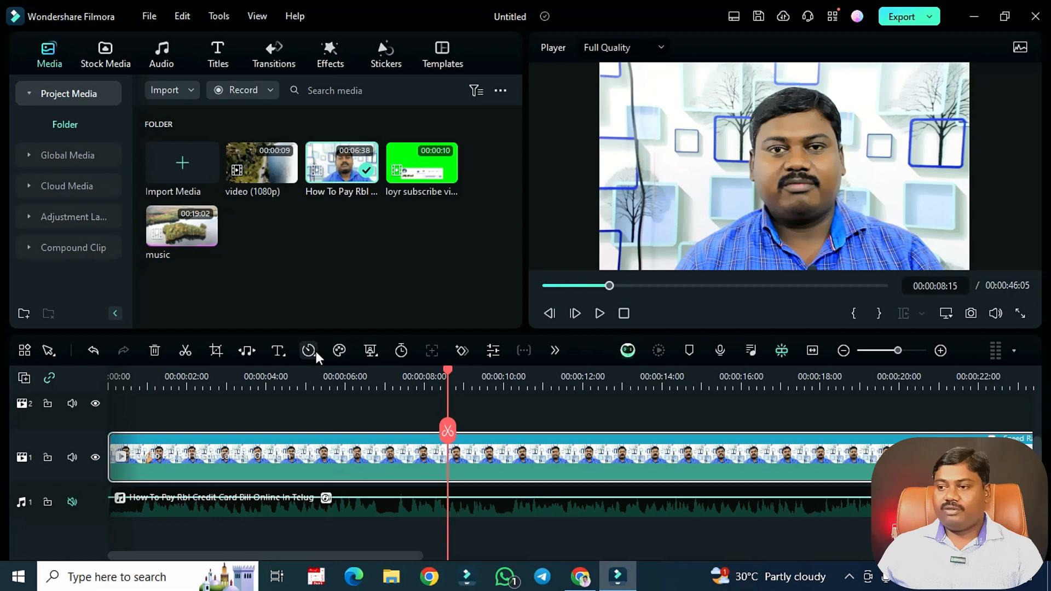
- Add a freeze frame to the clip at 00:00:08:15, then scrub back to 00:00:08:04 and select the frozen section
left_click(316, 351)
mouse_move(396, 449)
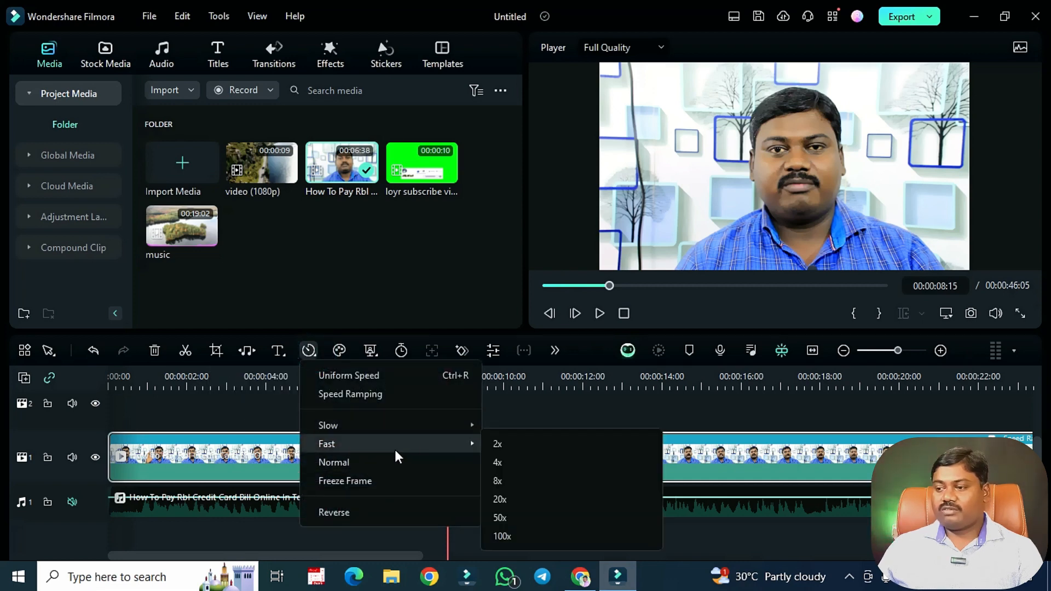
left_click(389, 483)
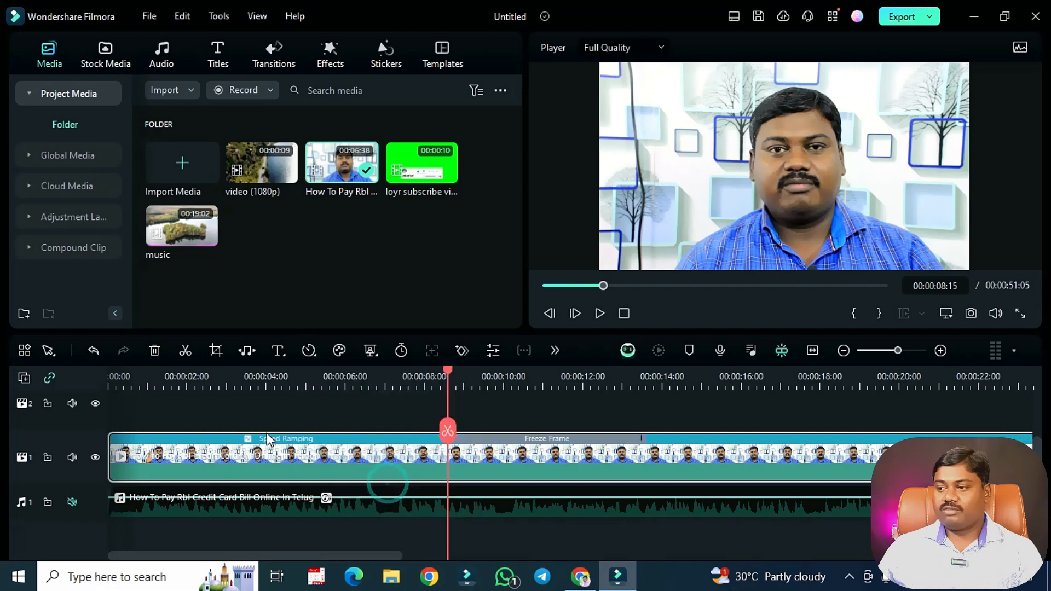
left_click_drag(447, 370, 431, 425)
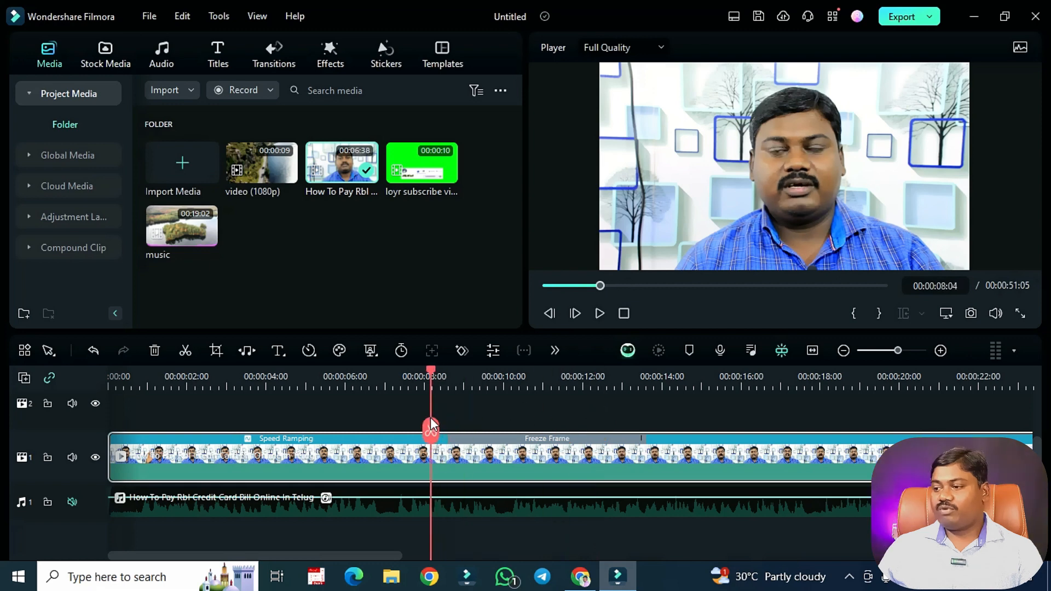
left_click(507, 439)
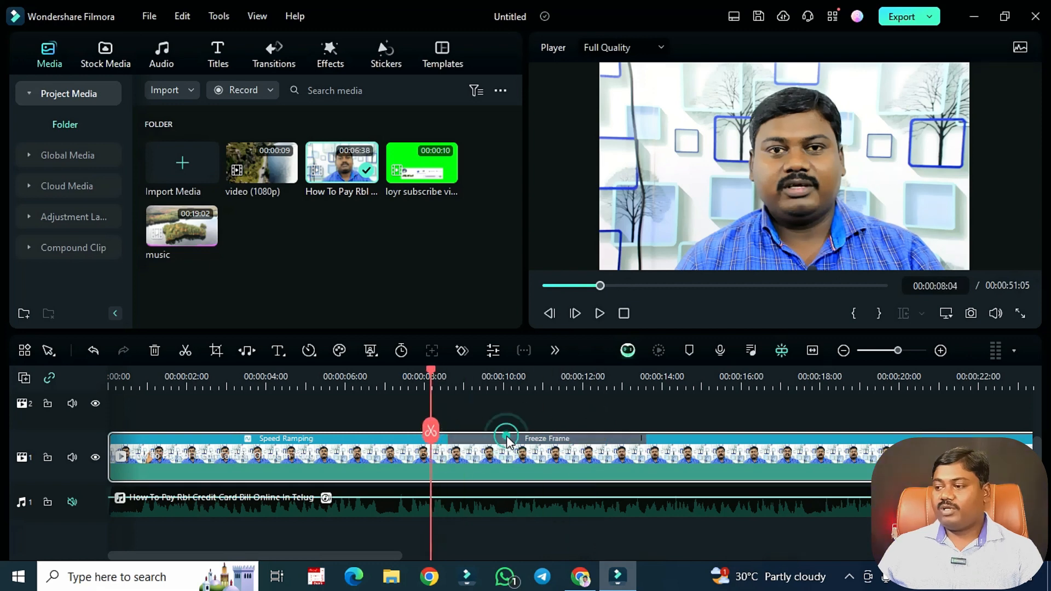
- Save the freeze frame's duration as 00:00:05:00 with Ripple Edit enabled
right_click(555, 441)
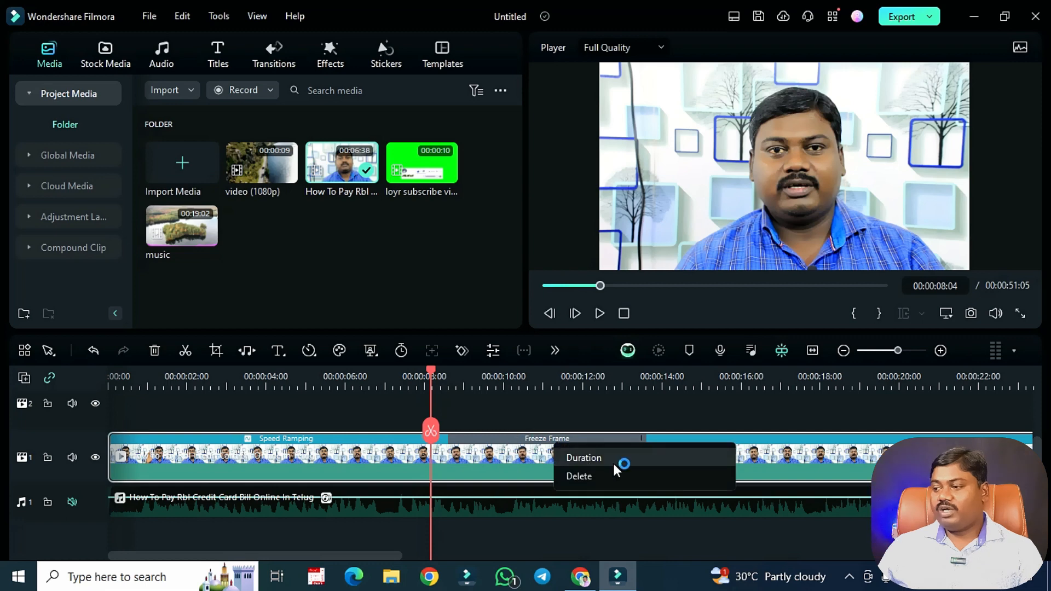
left_click(613, 464)
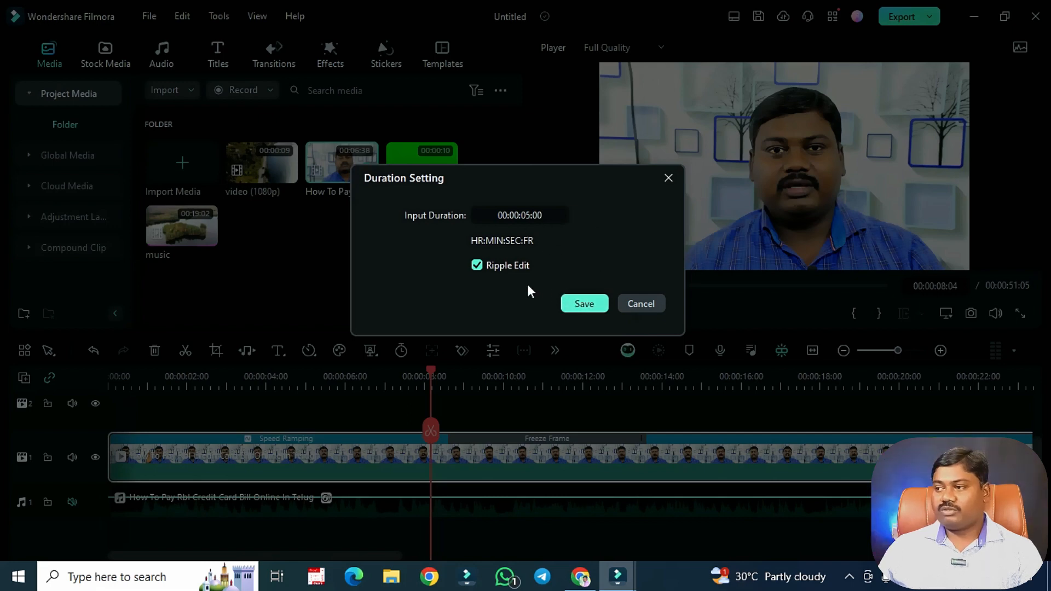
left_click(585, 304)
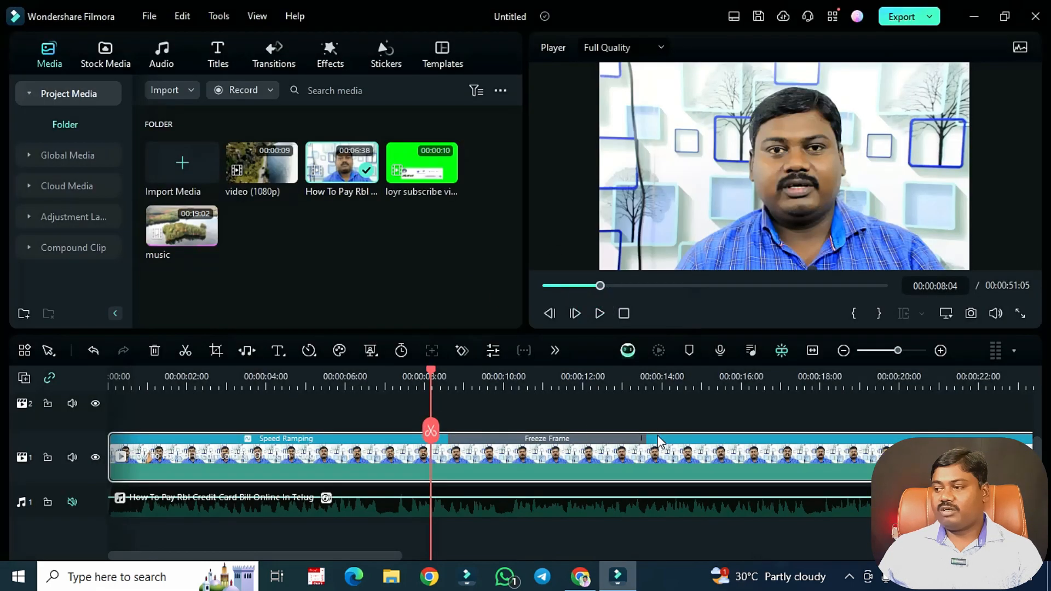
- Extend the freeze frame's end to about 15 seconds on the timeline and play through the frozen section to preview it
left_click_drag(642, 439, 708, 441)
key("space")
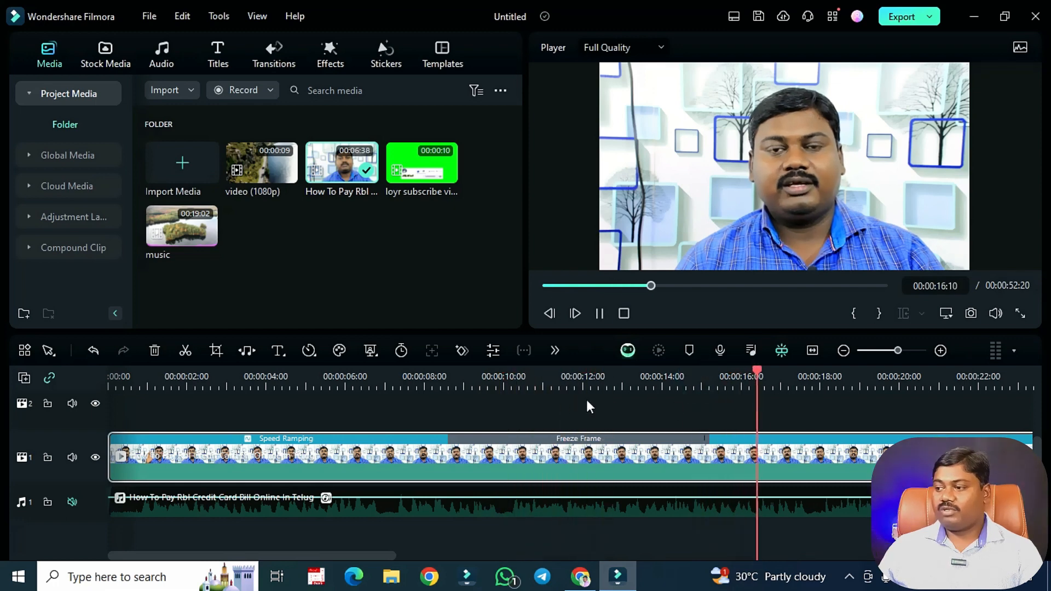
key("space")
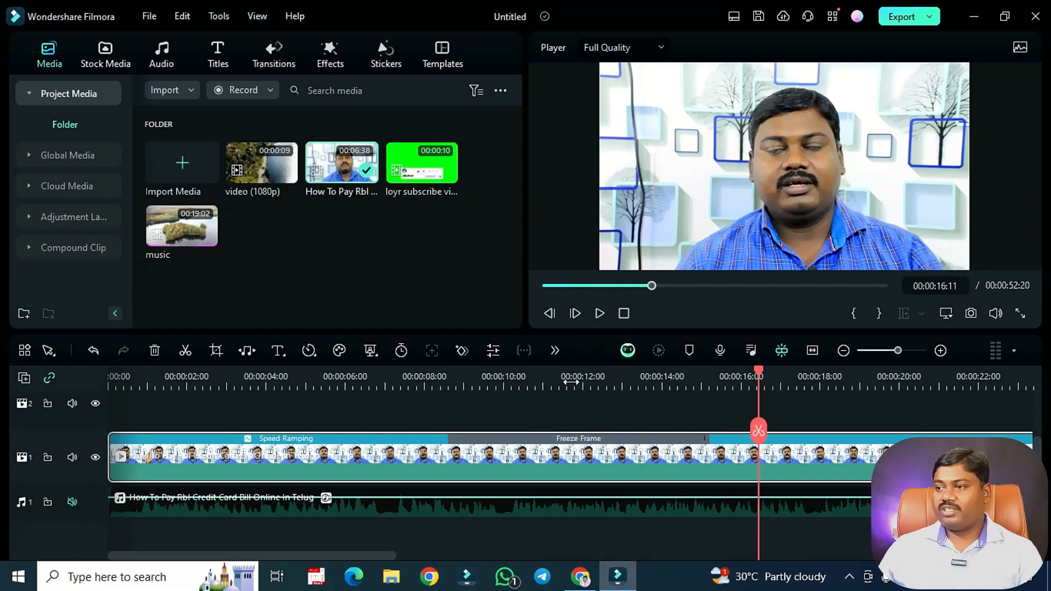
- Reverse the clip, accepting the override of its speed ramping, and place the playhead at 00:00:06:03
left_click(312, 351)
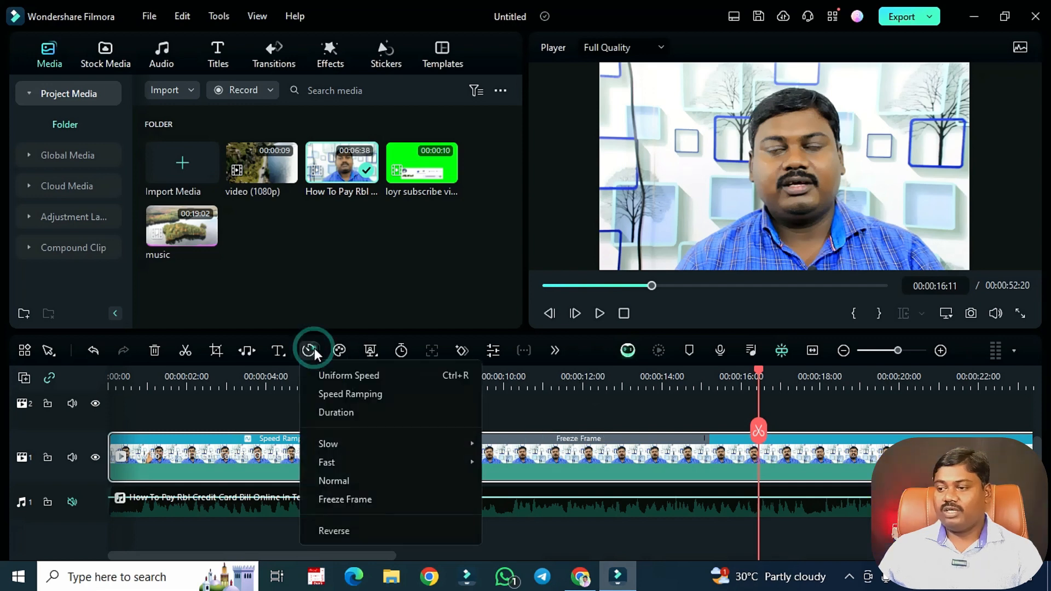
left_click(356, 534)
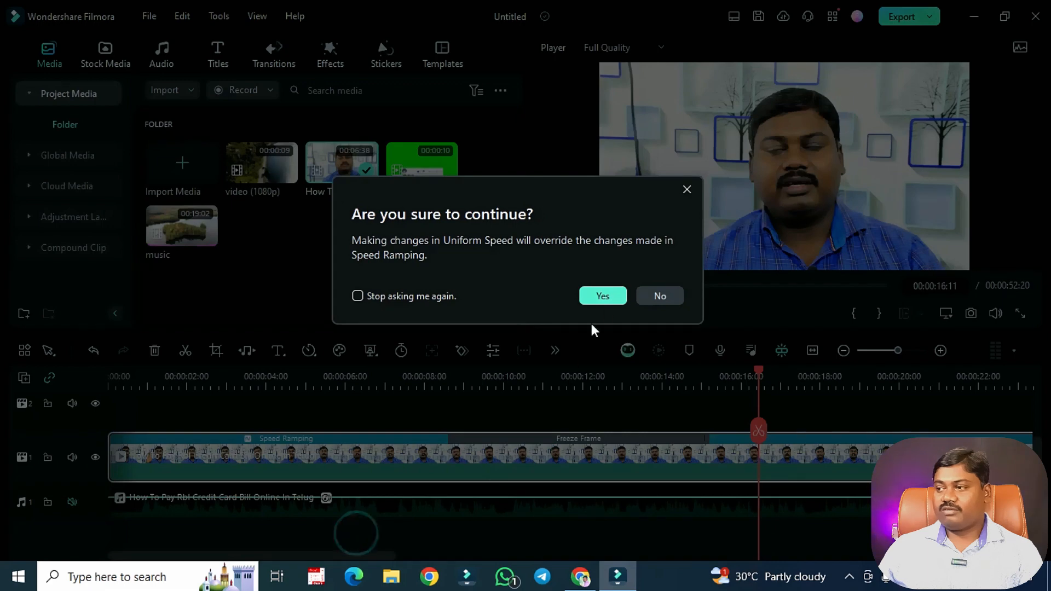
left_click(609, 297)
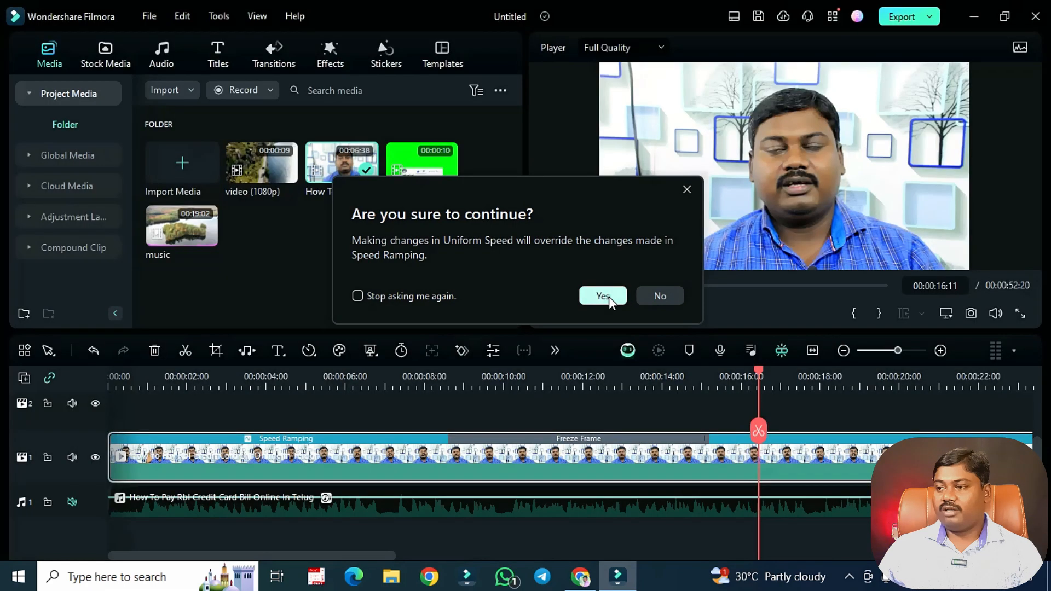
left_click(180, 378)
left_click(478, 424)
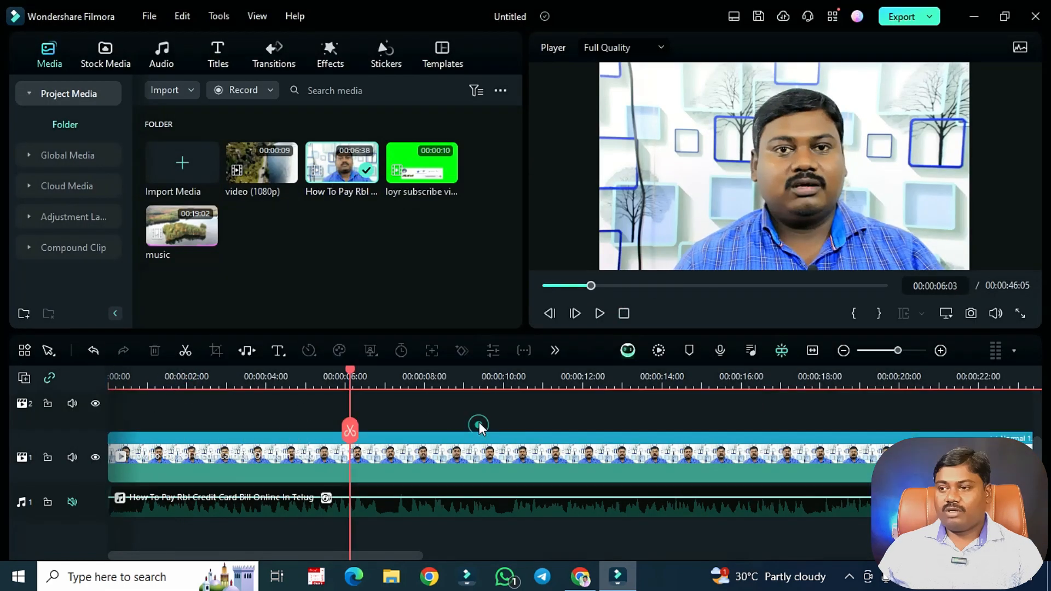
- Turn off reverse playback for the clip on video track 1
left_click(386, 465)
left_click(310, 351)
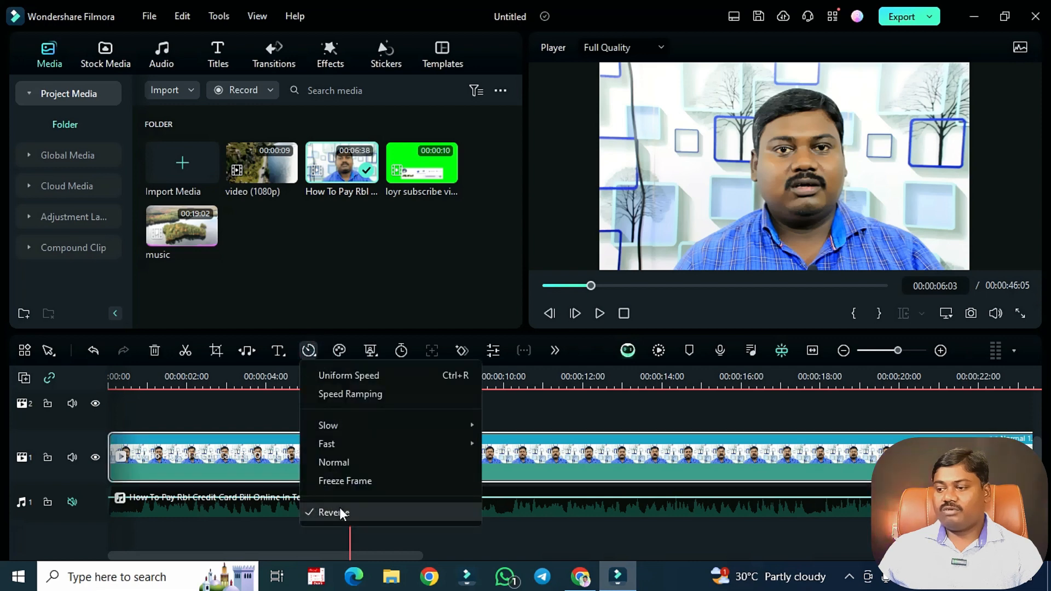
left_click(341, 513)
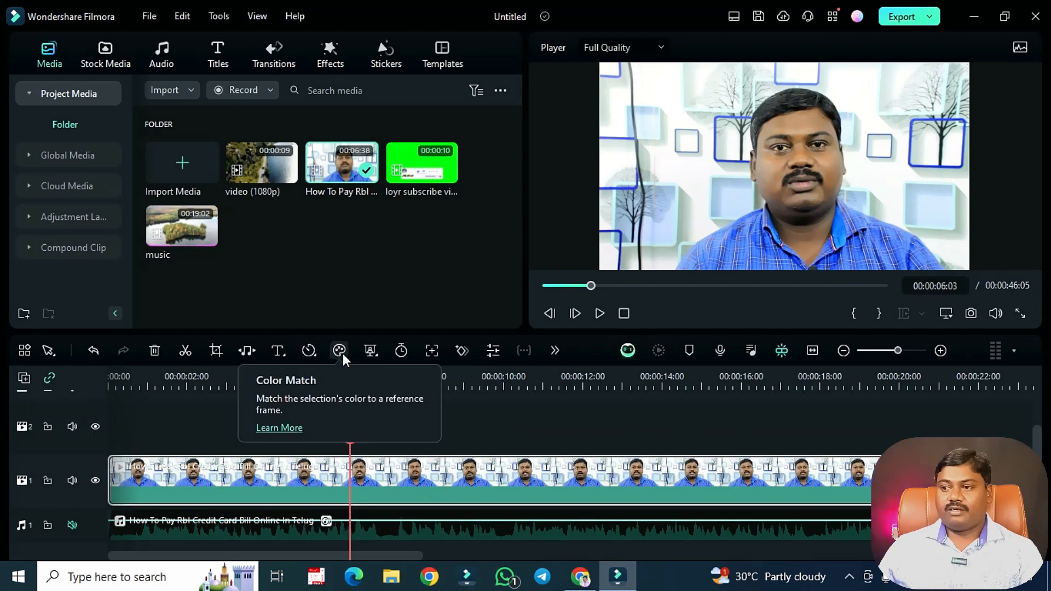
- Apply Color Match to the clip, using its frame at 00:00:00:00 as the reference
left_click(340, 351)
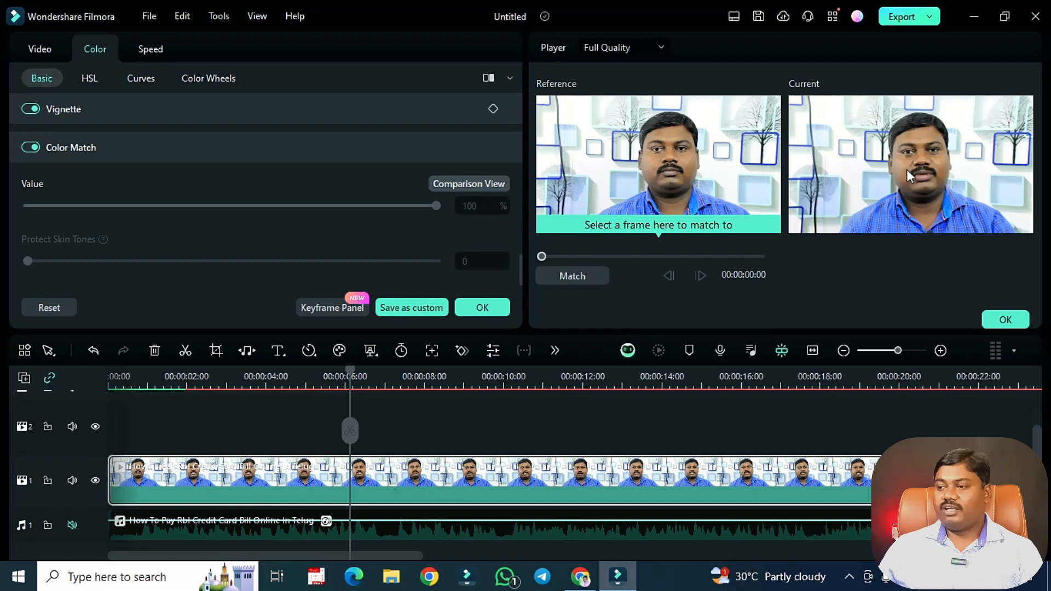
left_click(582, 276)
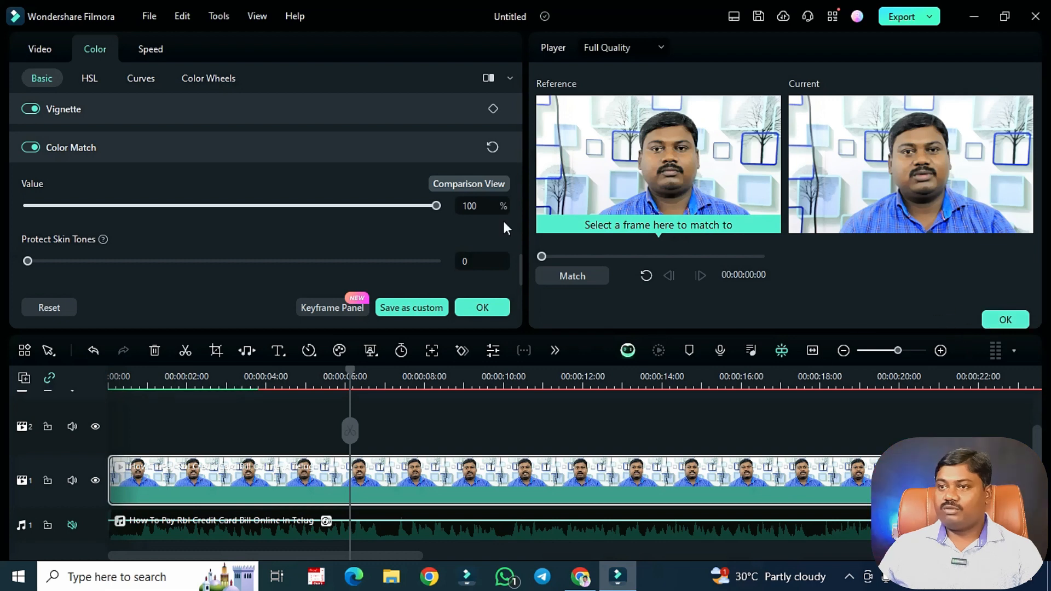
- Review the clip's Basic, HSL, Curves and Color Wheels colour settings, then confirm the colour adjustments
scroll(156, 187, "up", 10)
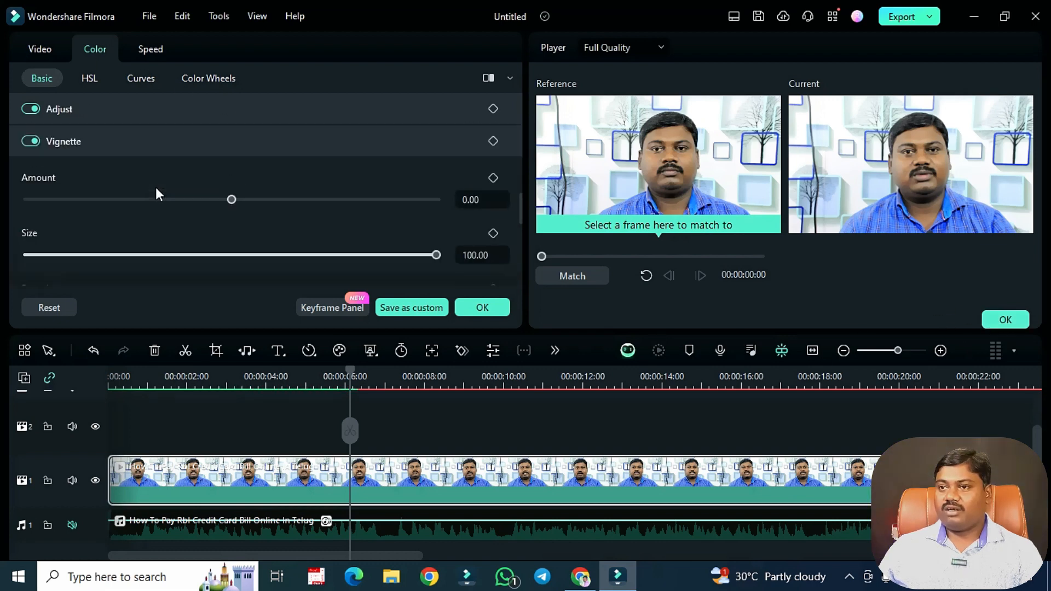
scroll(147, 149, "up", 2)
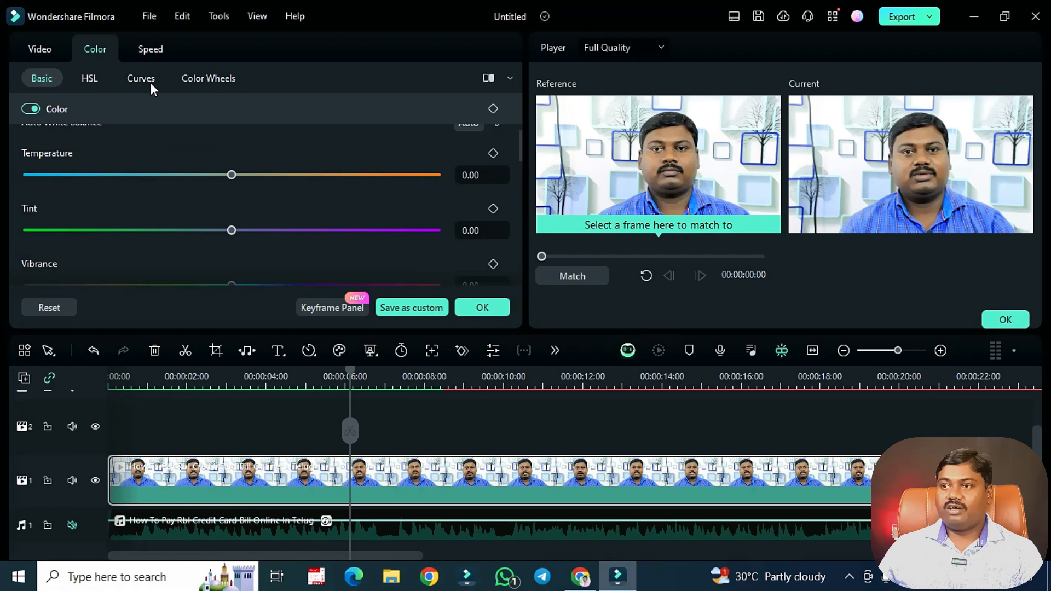
left_click(212, 83)
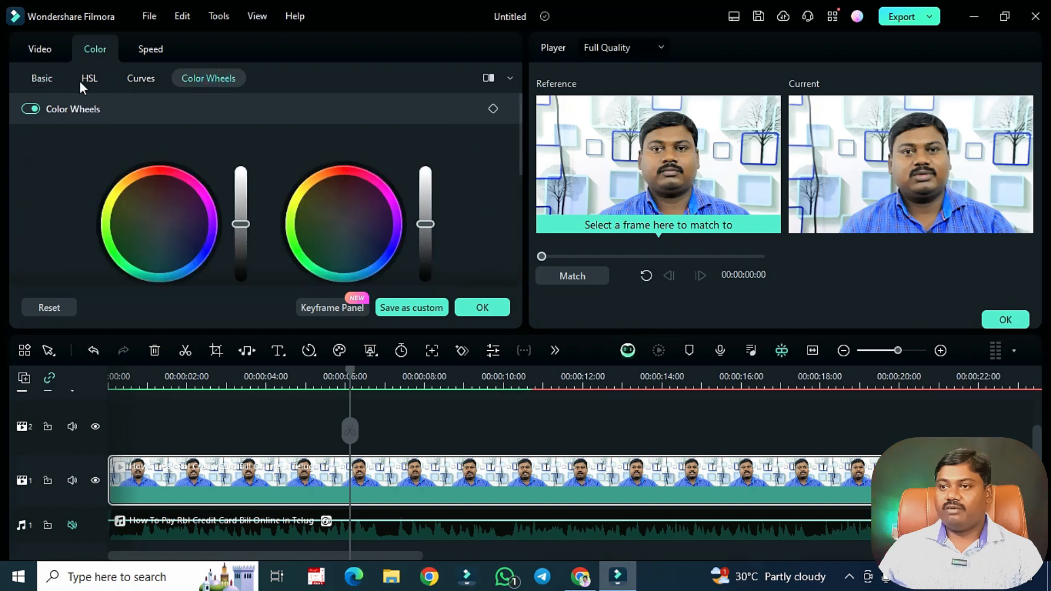
left_click(82, 81)
left_click(138, 79)
left_click(198, 78)
left_click(44, 80)
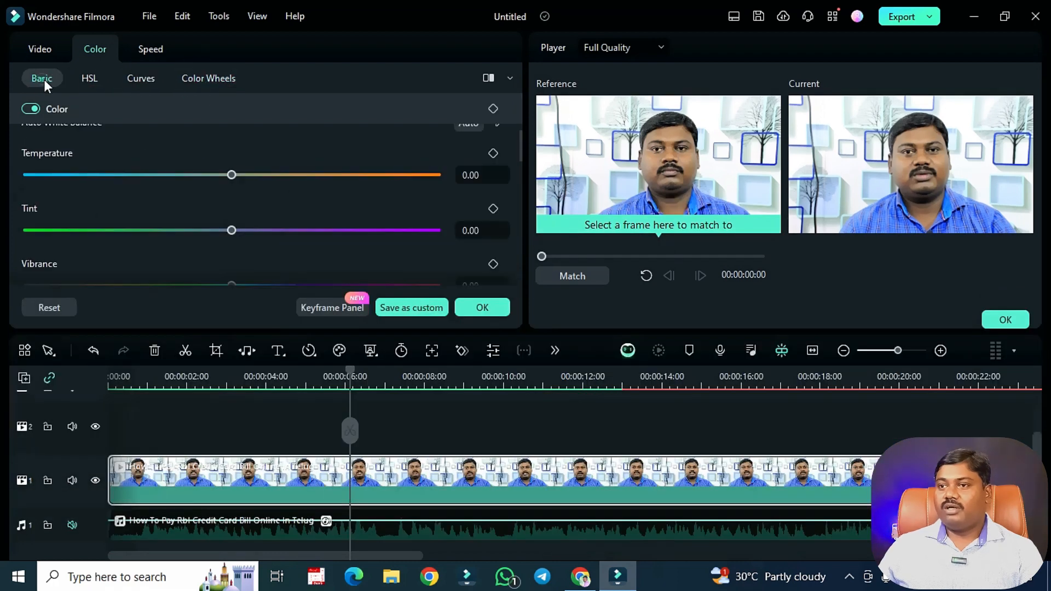
left_click(482, 307)
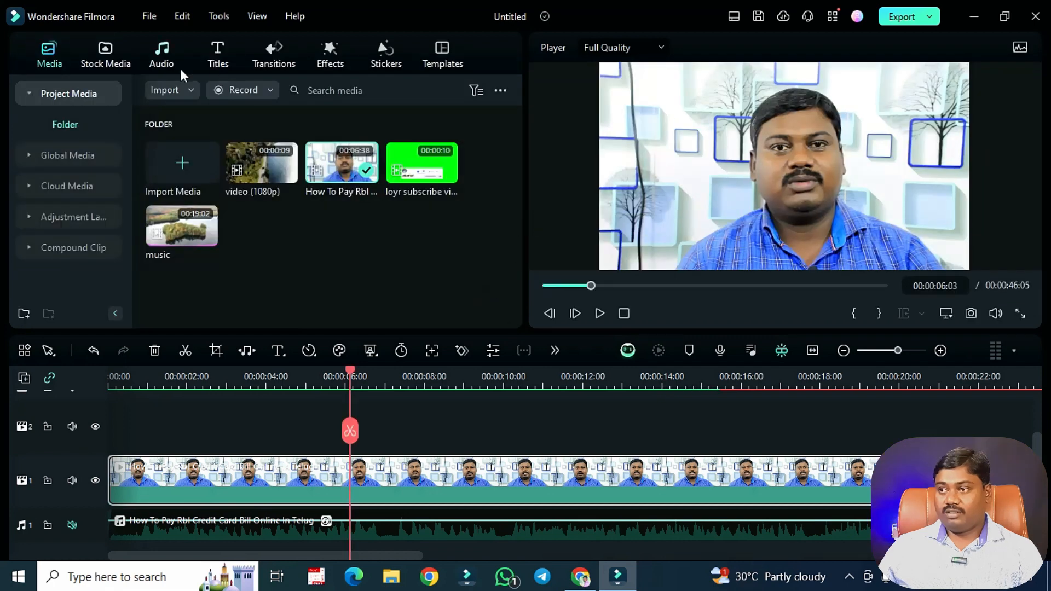
- Reopen the clip's properties and examine its Video and Speed settings before closing them
double_click(297, 475)
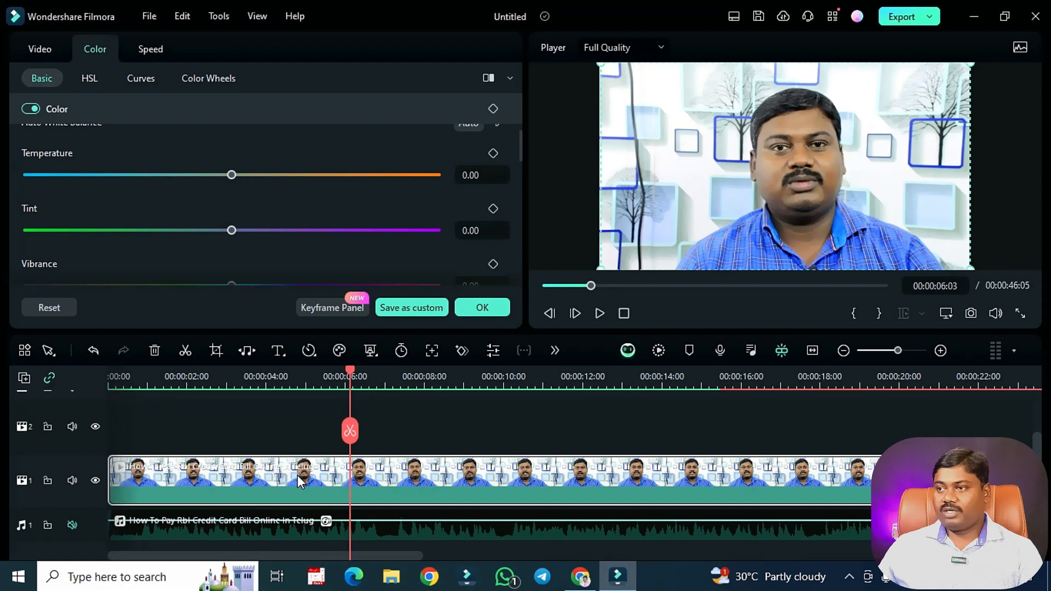
left_click(48, 46)
left_click(148, 48)
left_click(472, 308)
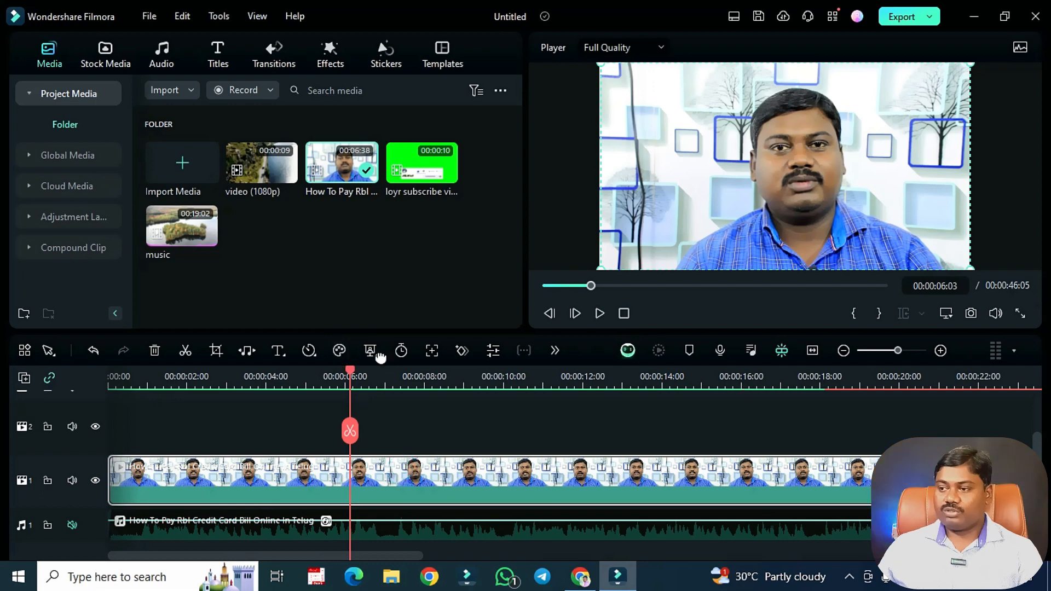
- Replace the timeline's clips with video (1080p) on track 1 and loyr subscribe video on the track above
left_click(375, 356)
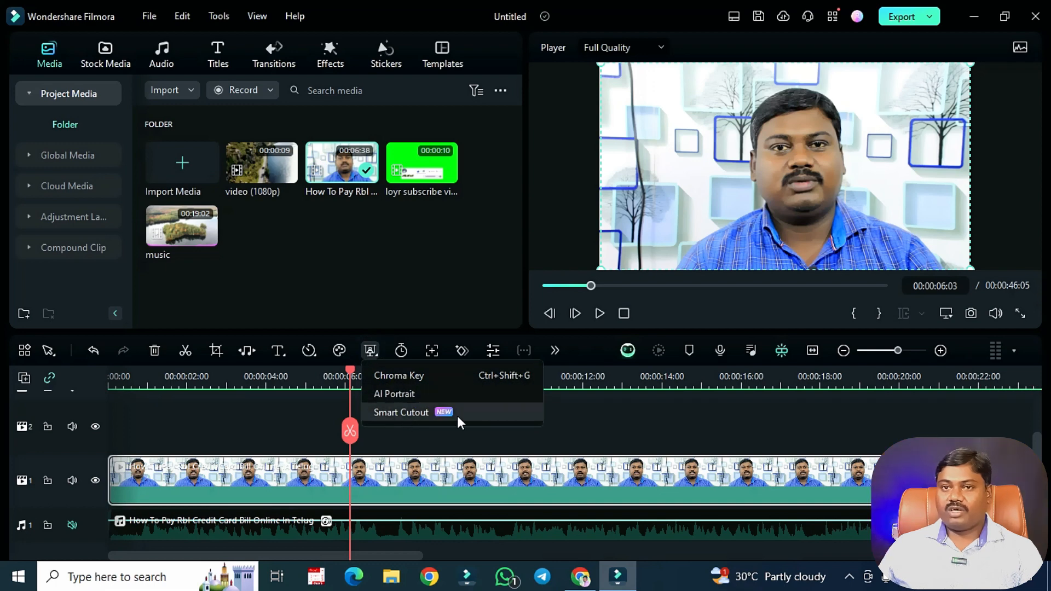
left_click(617, 423)
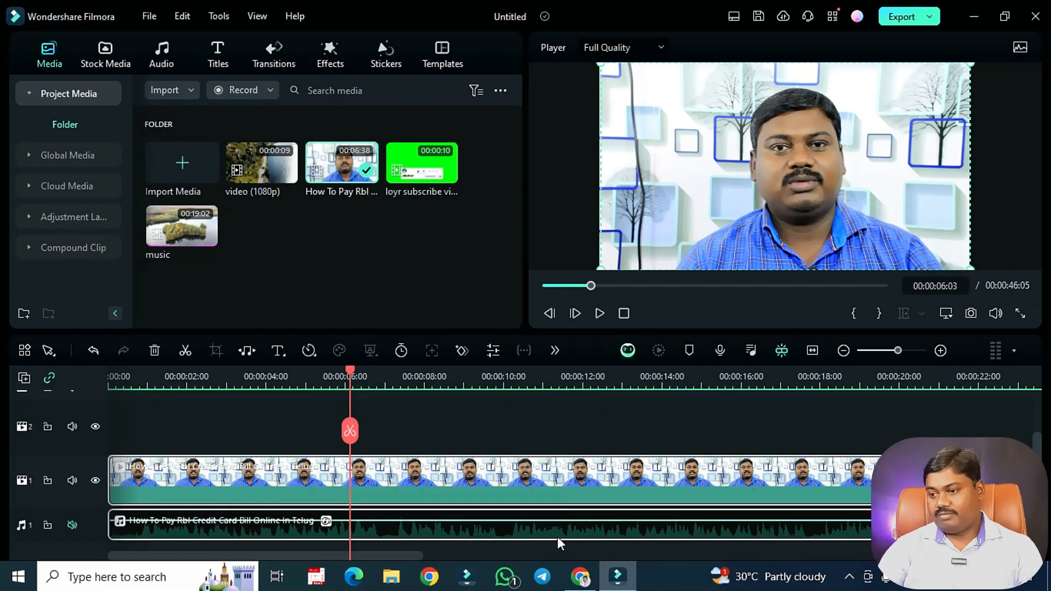
left_click_drag(262, 163, 159, 446)
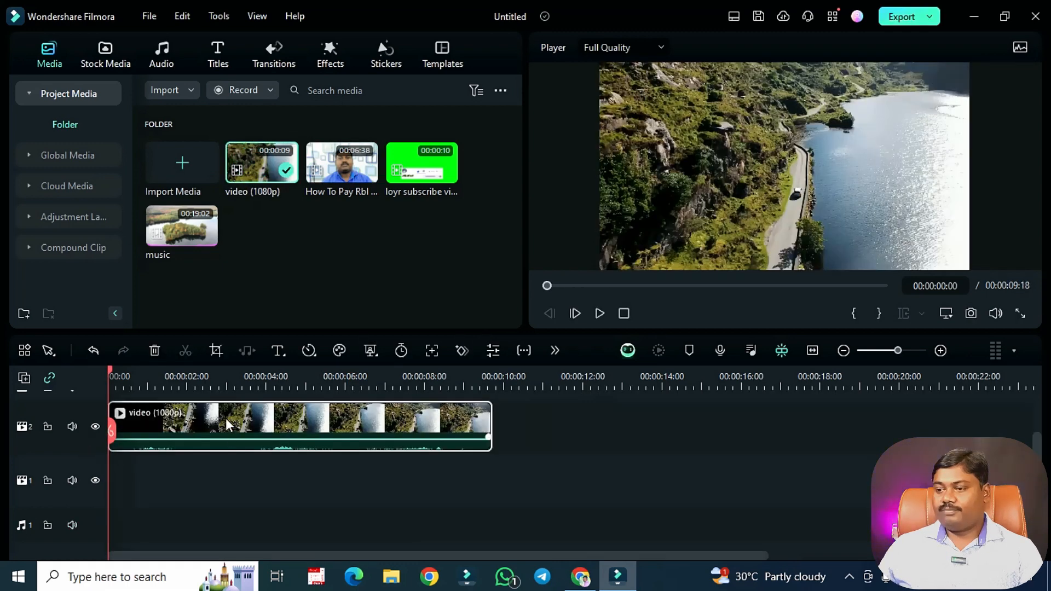
left_click_drag(418, 159, 132, 437)
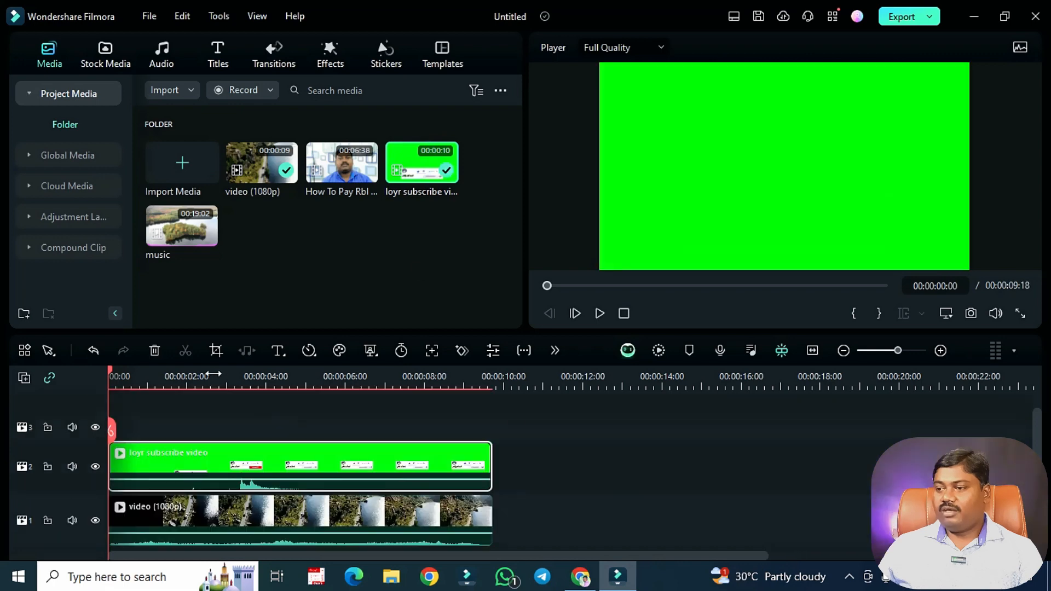
- Try Chroma Key on the loyr subscribe video clip through its AI Tools settings, then switch it back off
left_click(371, 351)
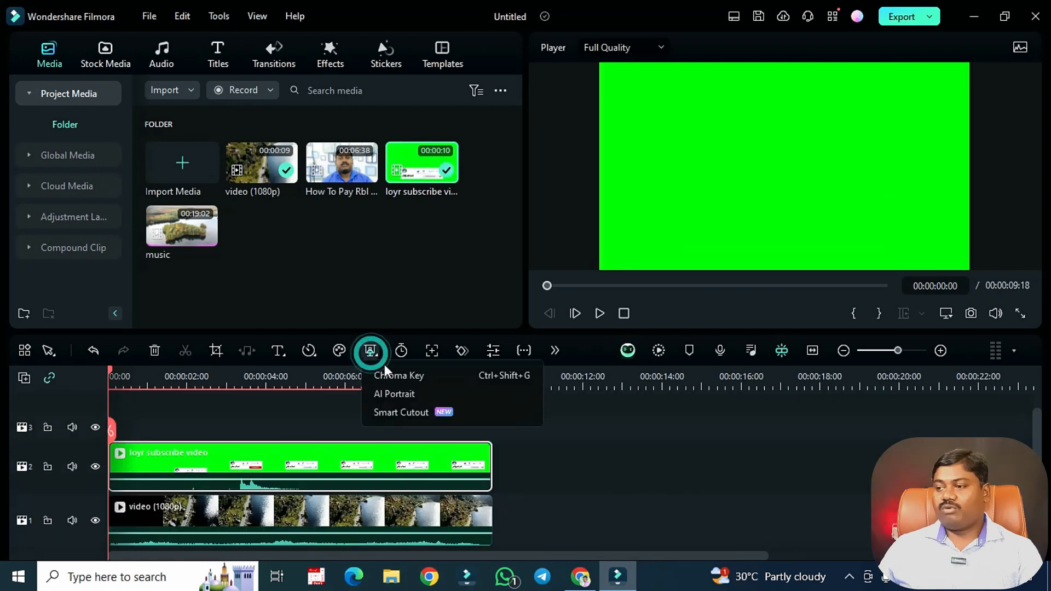
double_click(272, 467)
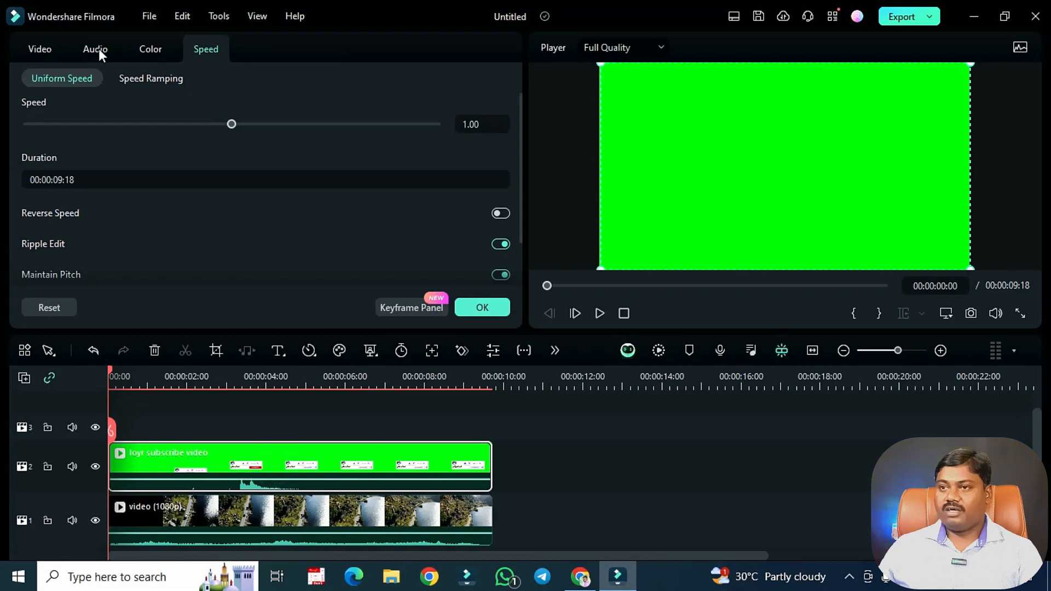
left_click(41, 47)
left_click(153, 75)
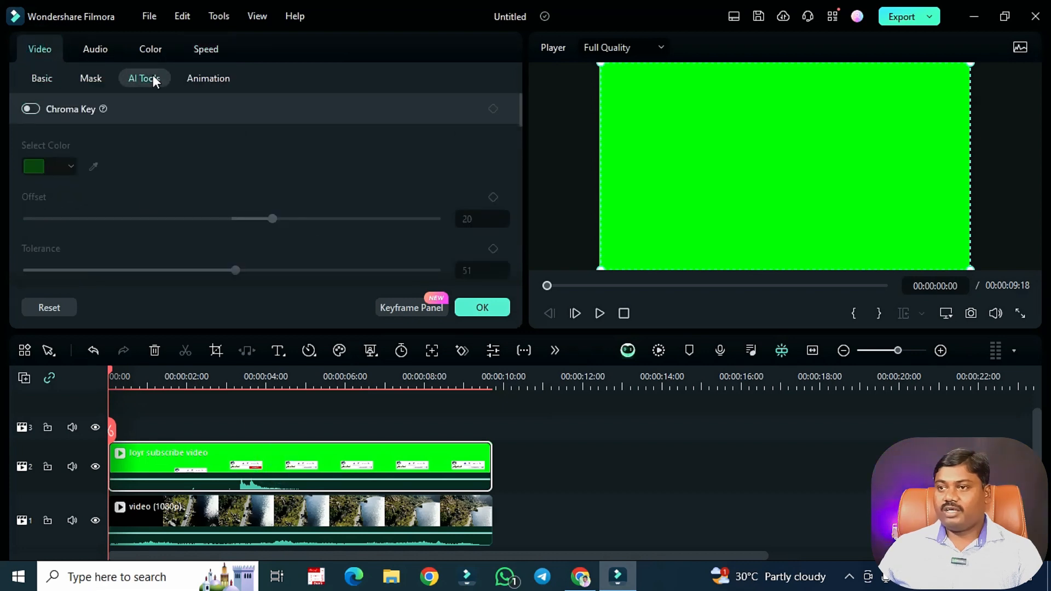
left_click(32, 109)
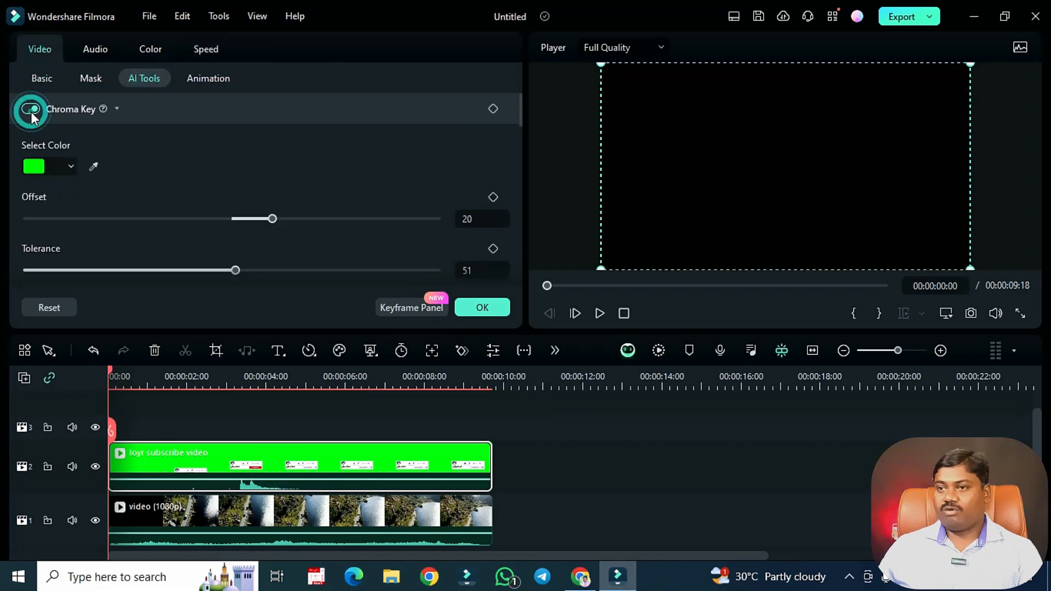
left_click(32, 110)
left_click(482, 307)
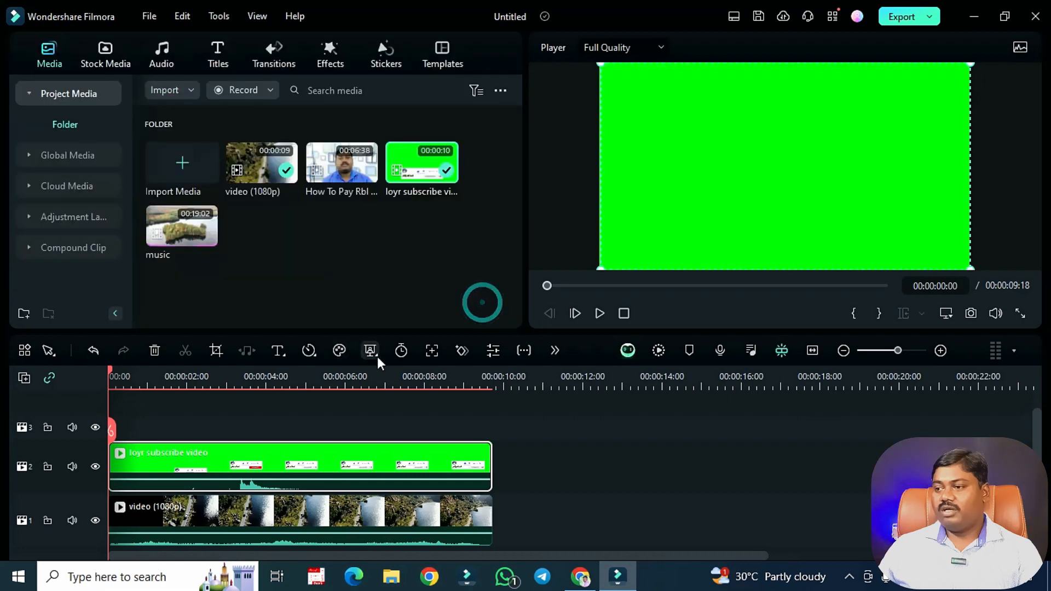
- Apply Chroma Key to the loyr subscribe video clip with green as the keyed colour, and check the overlay at 00:00:03:00
left_click(395, 375)
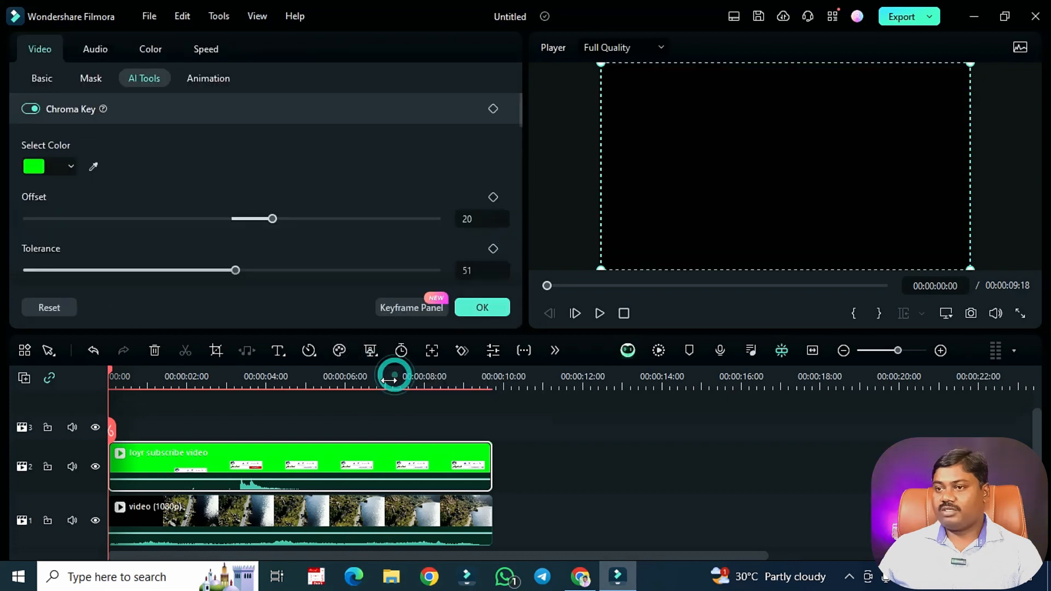
mouse_move(373, 354)
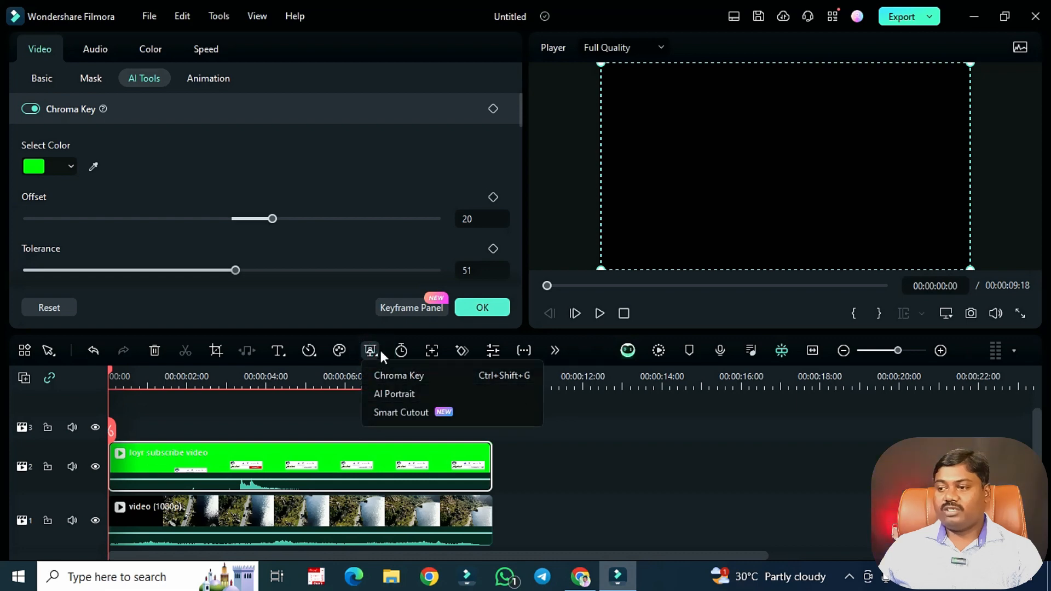
left_click(371, 352)
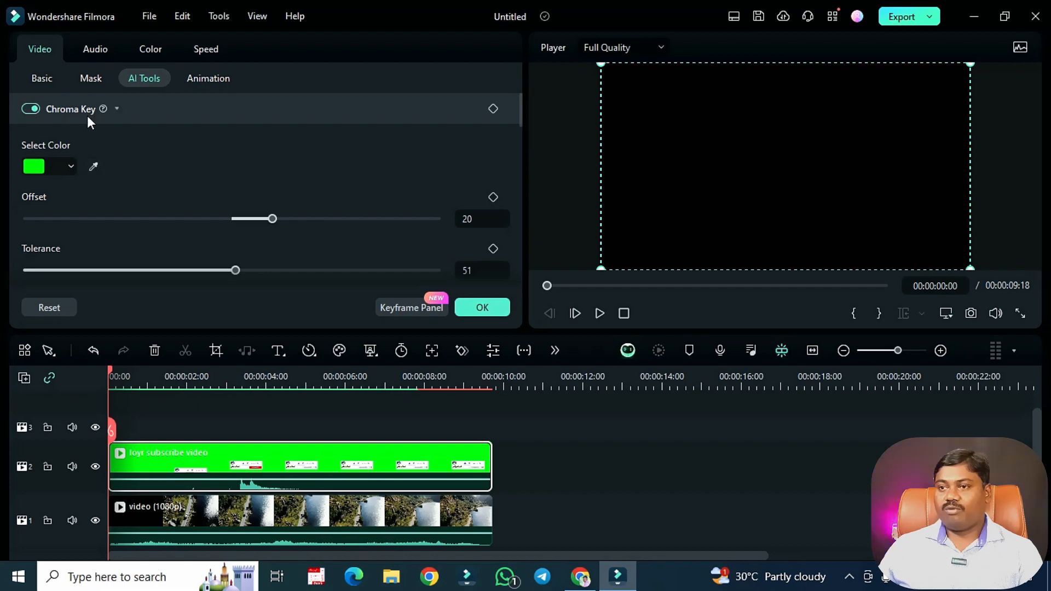
left_click(96, 167)
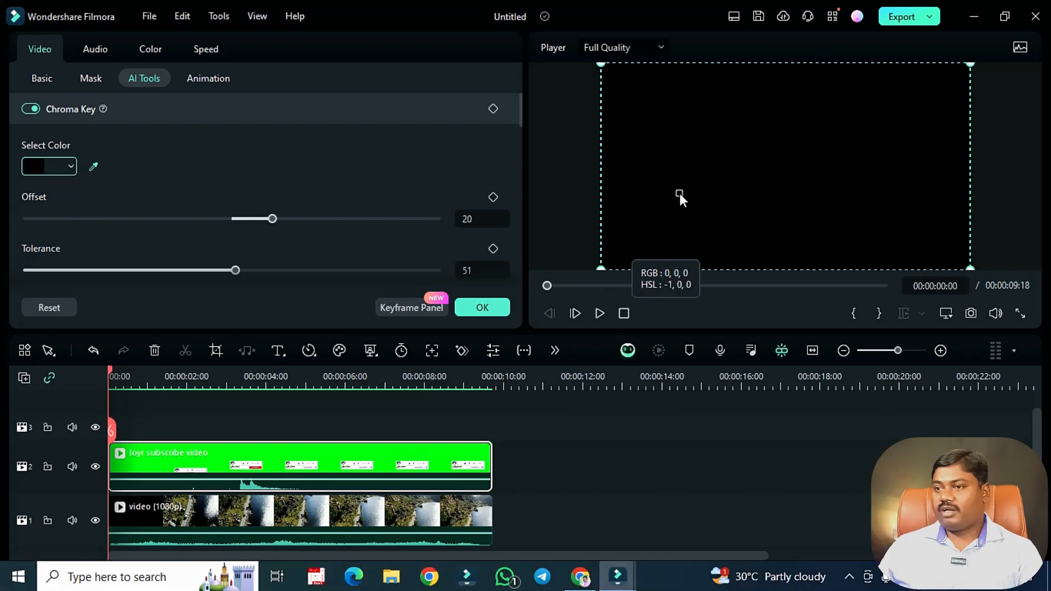
left_click(38, 167)
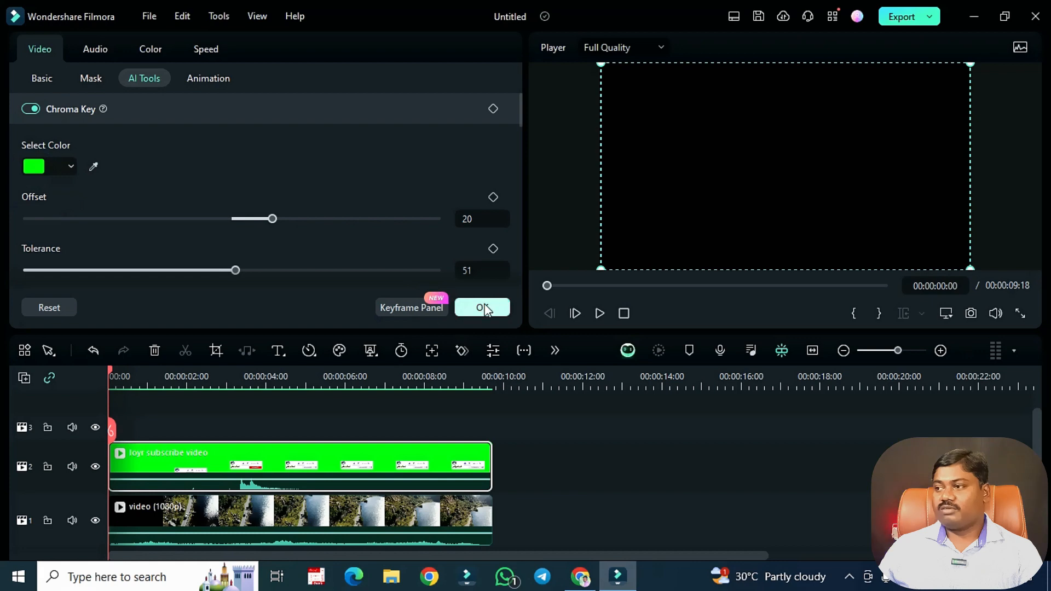
left_click_drag(110, 369, 226, 386)
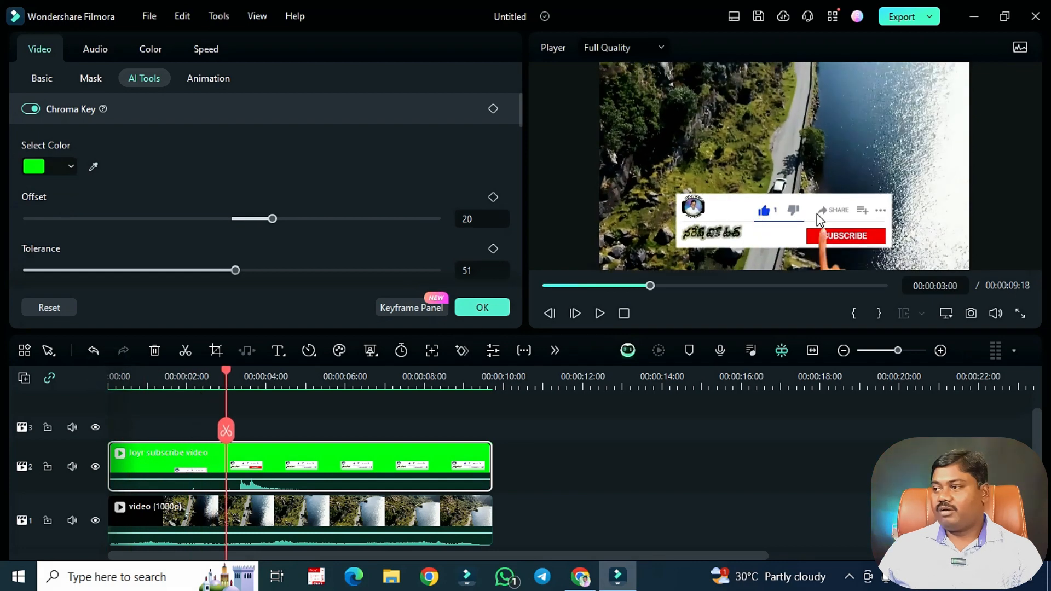
- Compare the loyr subscribe video overlay with Chroma Key off and on, and inspect the keyed edges in full-screen preview
left_click(31, 111)
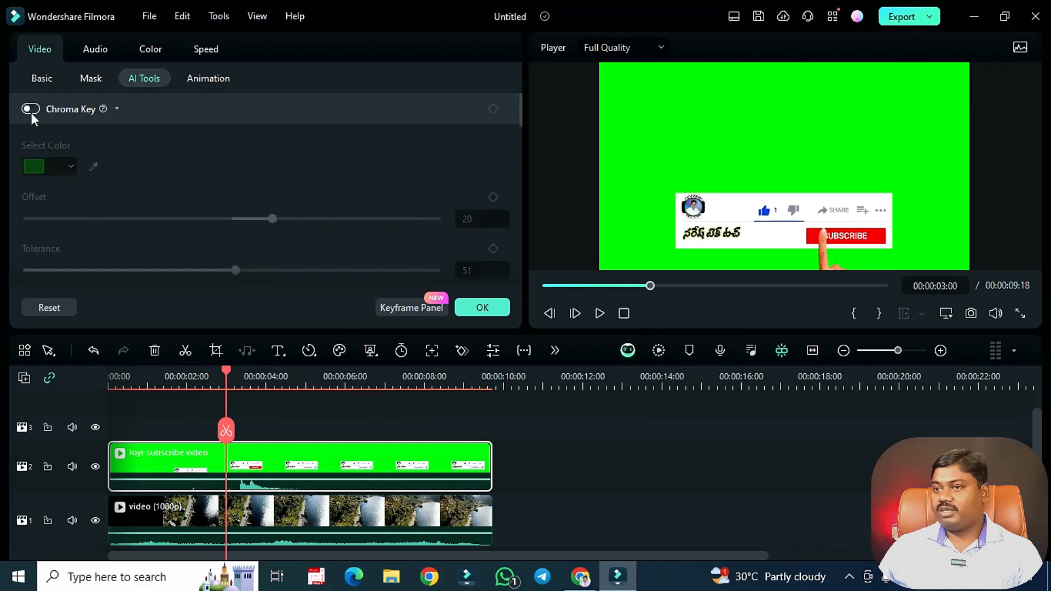
left_click(31, 111)
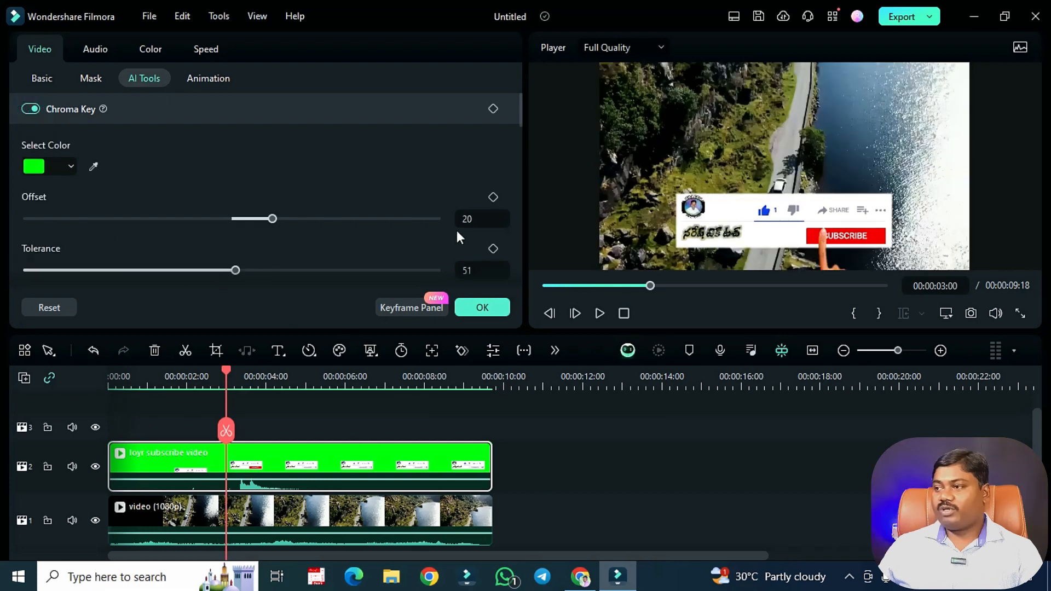
left_click(1018, 313)
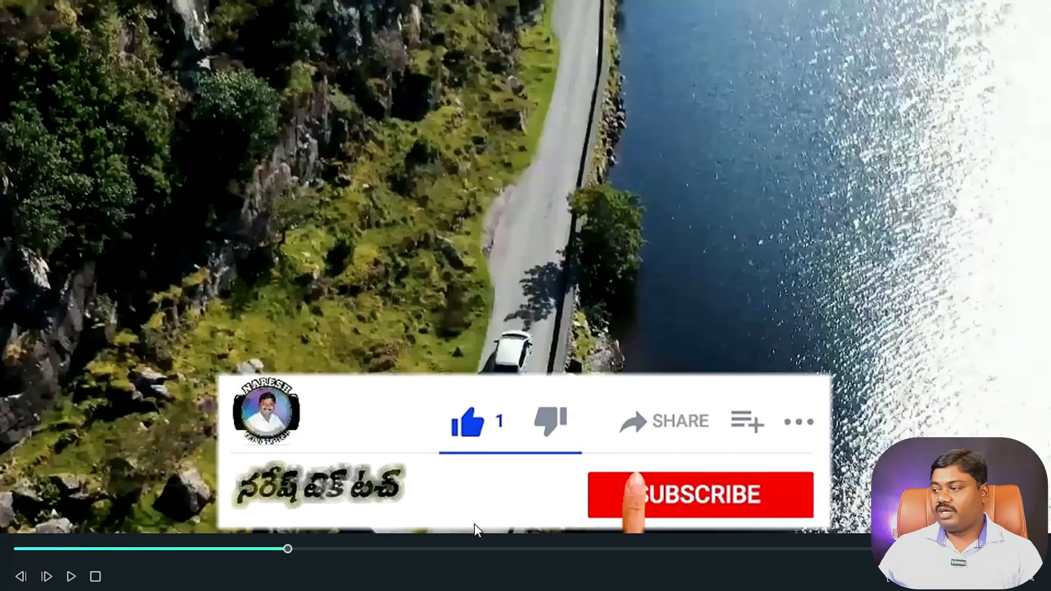
key("Escape")
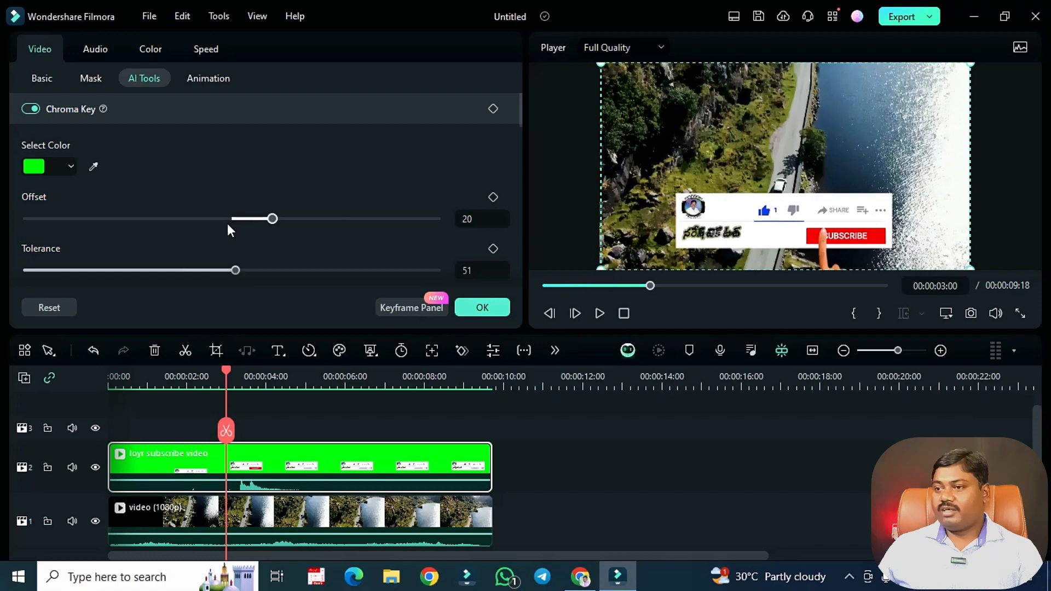
- Set the Chroma Key offset to -7, check the overlay full screen at an earlier frame, and accept the settings
left_click_drag(271, 216, 217, 237)
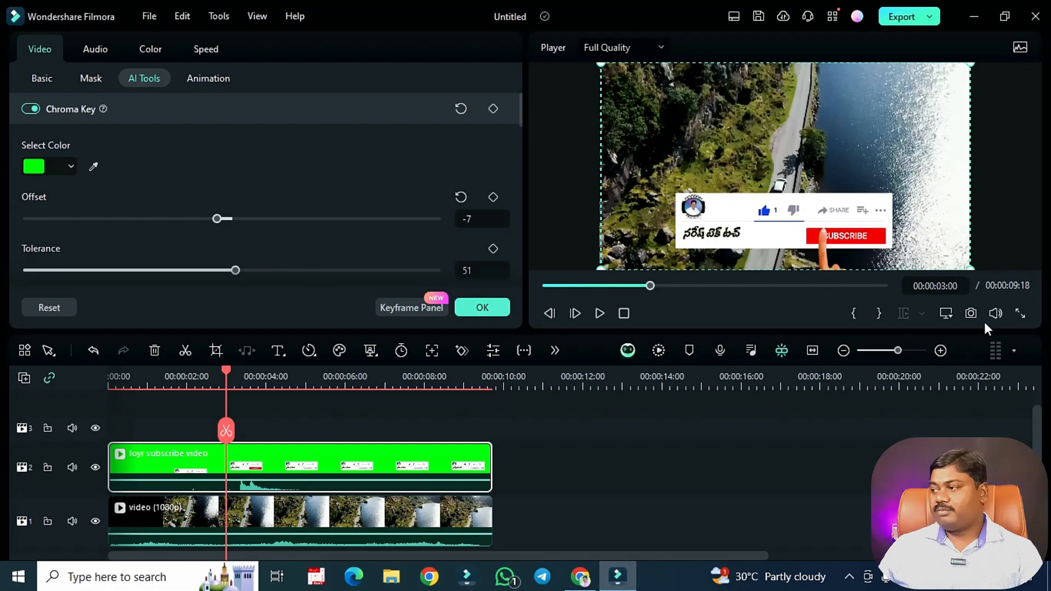
left_click(1020, 314)
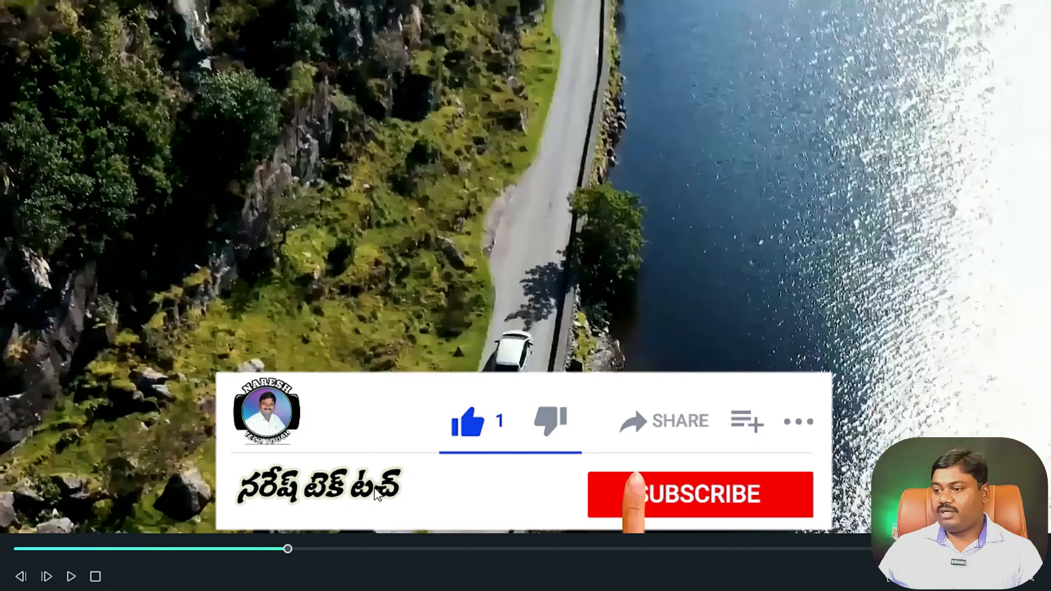
left_click_drag(289, 548, 157, 544)
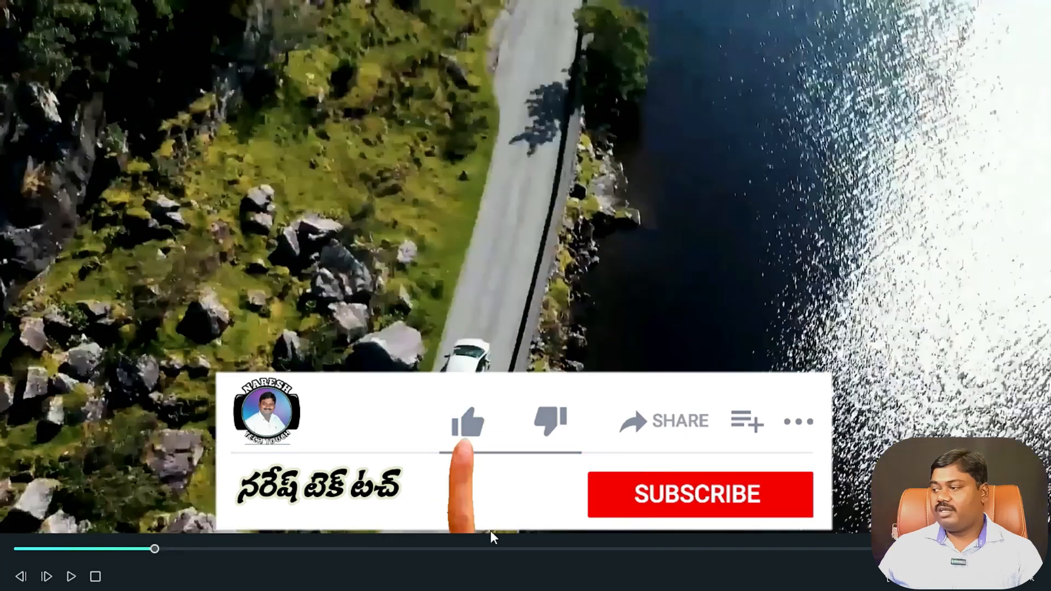
key("Escape")
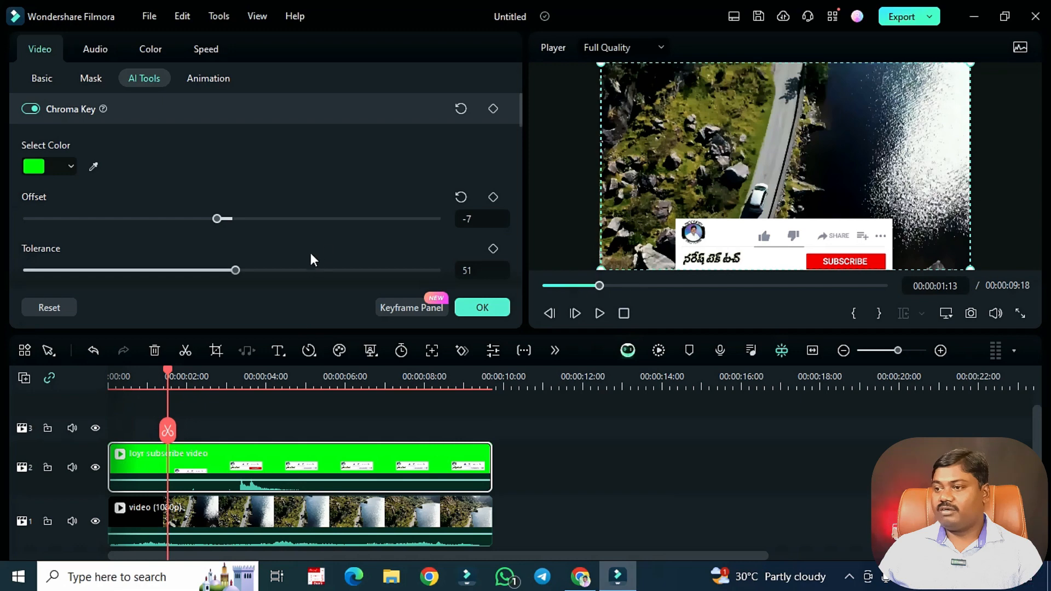
left_click(483, 308)
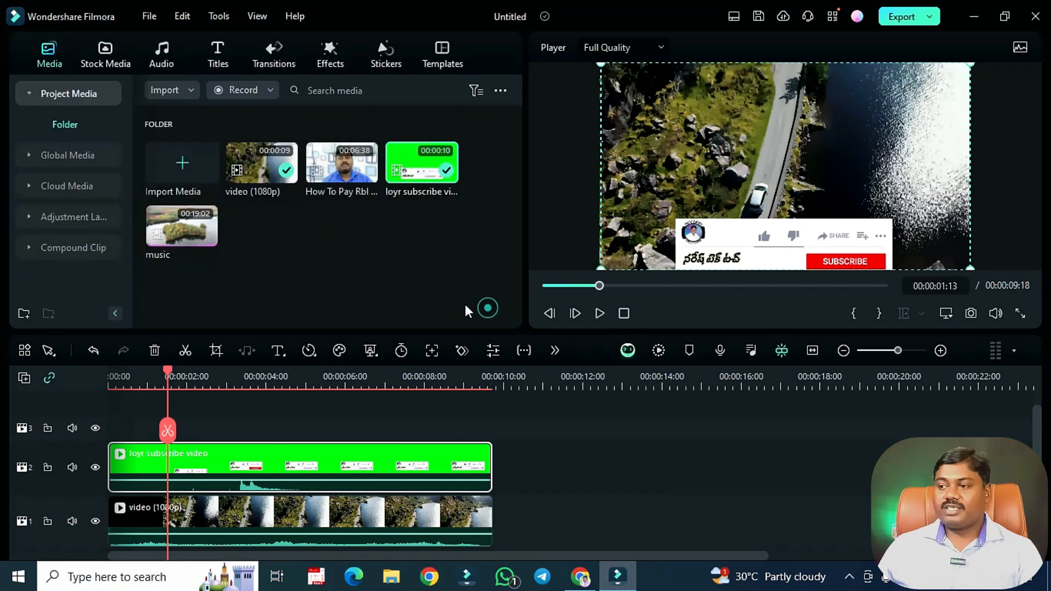
- Apply AI Portrait to the talking-head clip on track 1
left_click(369, 353)
left_click(669, 455)
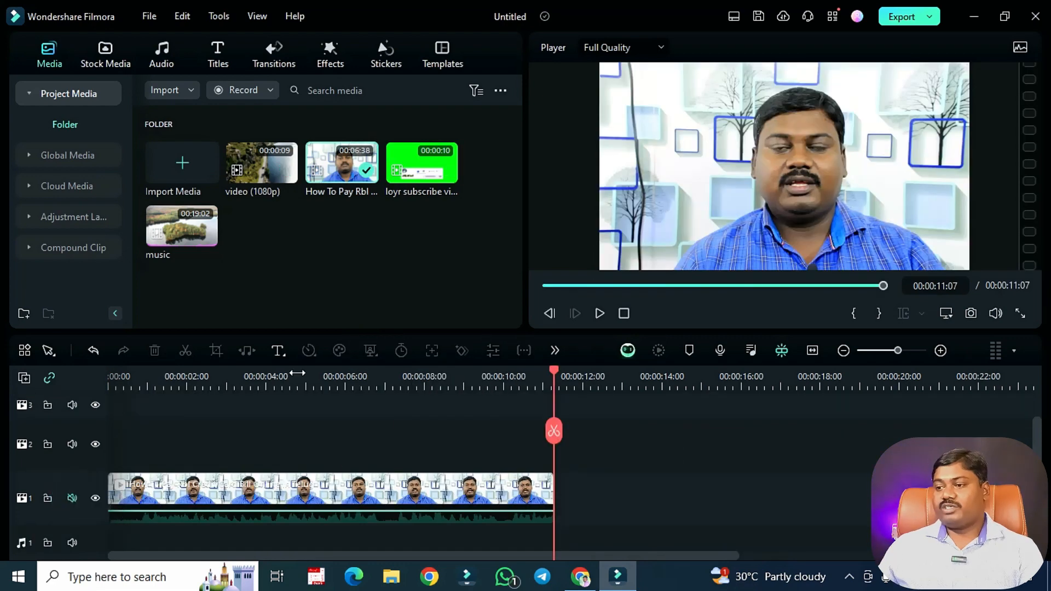
left_click(304, 495)
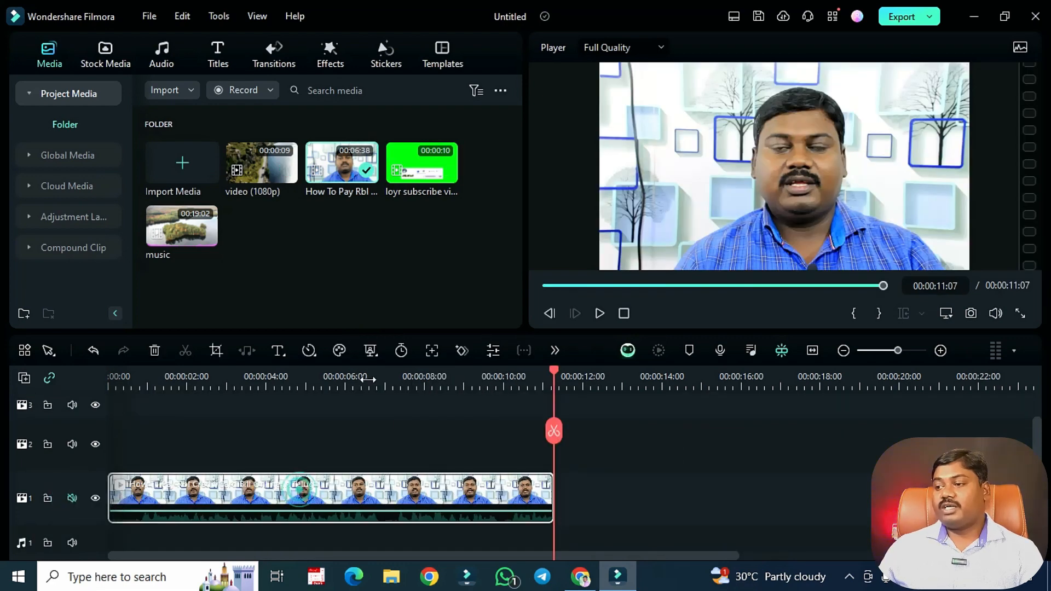
left_click(370, 350)
left_click(391, 390)
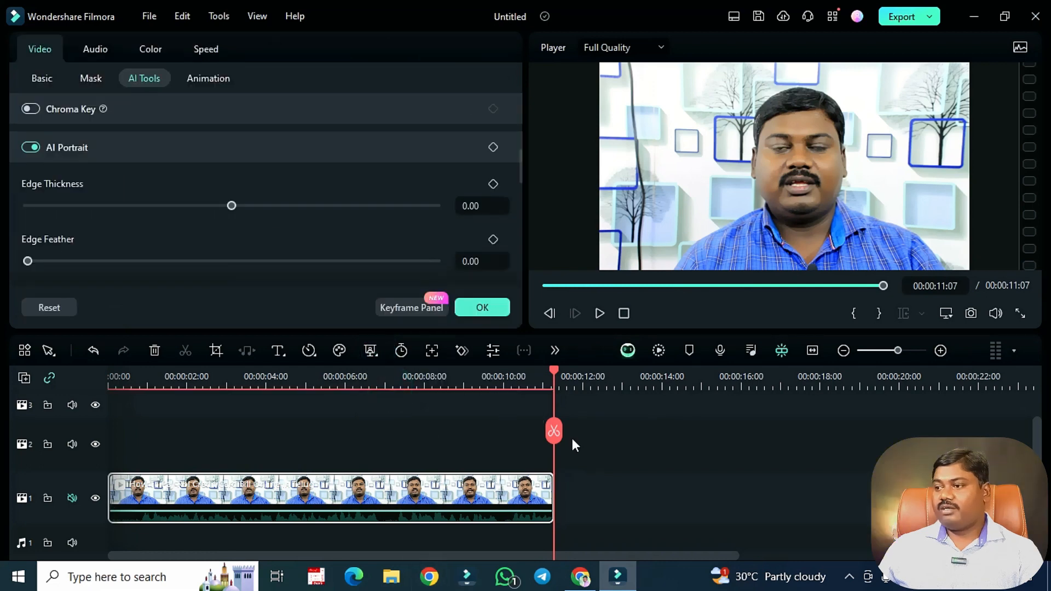
- Check the AI Portrait background removal at several frames in the first three seconds, and accept the settings
left_click(204, 380)
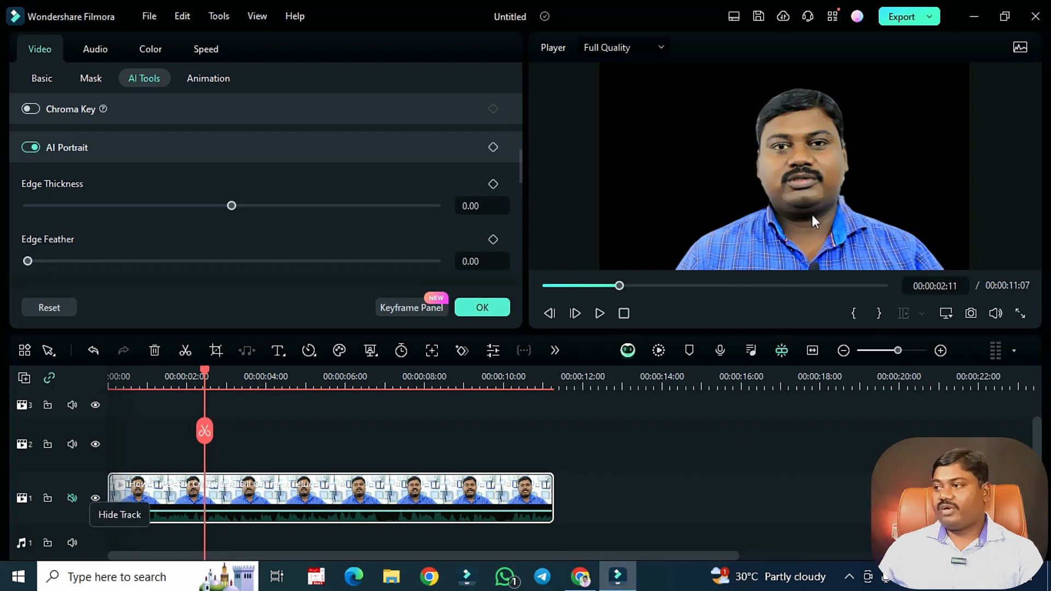
left_click_drag(208, 368, 130, 398)
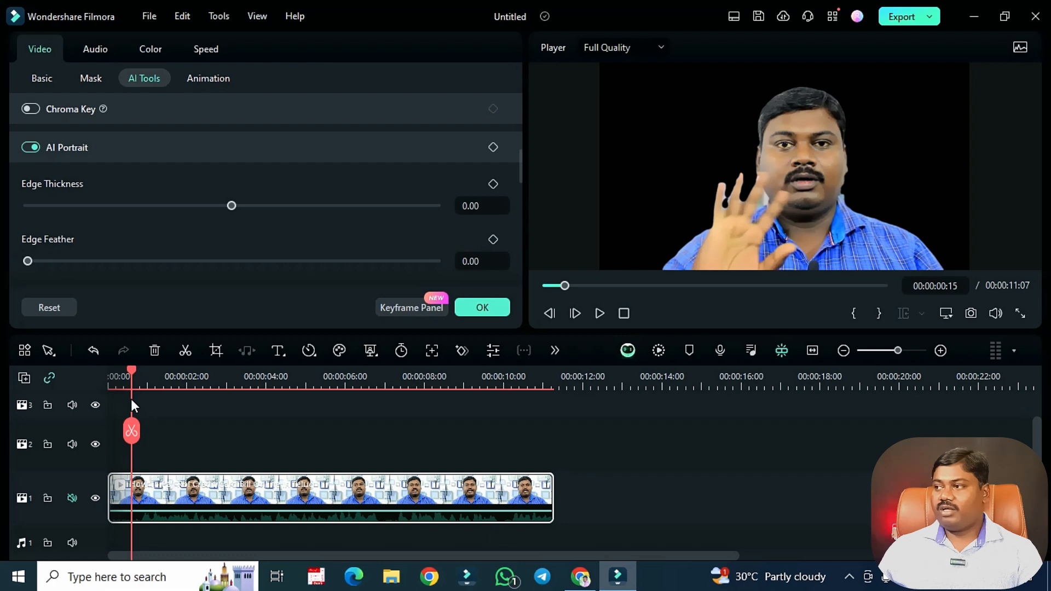
left_click_drag(133, 370, 172, 383)
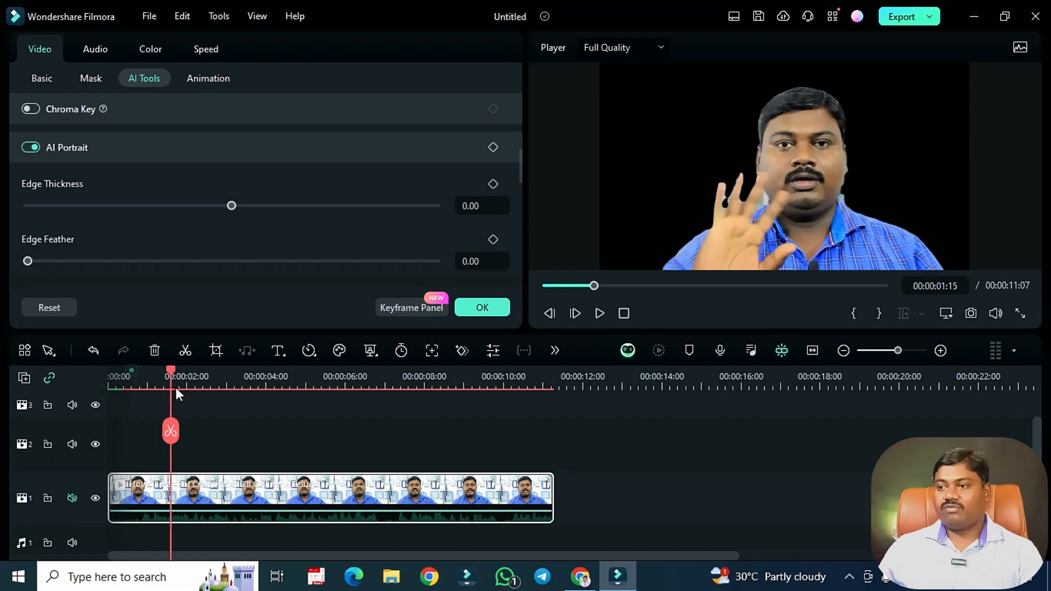
left_click(498, 309)
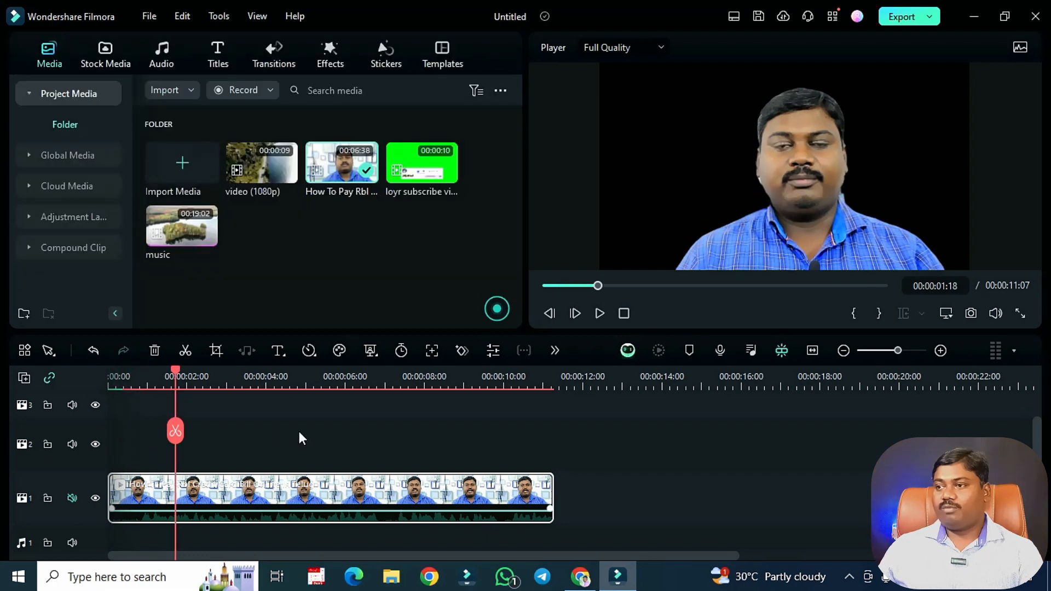
- Place video (1080p) at the start of track 1 beneath the talking-head clip on track 2, and check the composite at 00:00:04:19
left_click_drag(268, 156, 564, 476)
left_click_drag(426, 454, 425, 420)
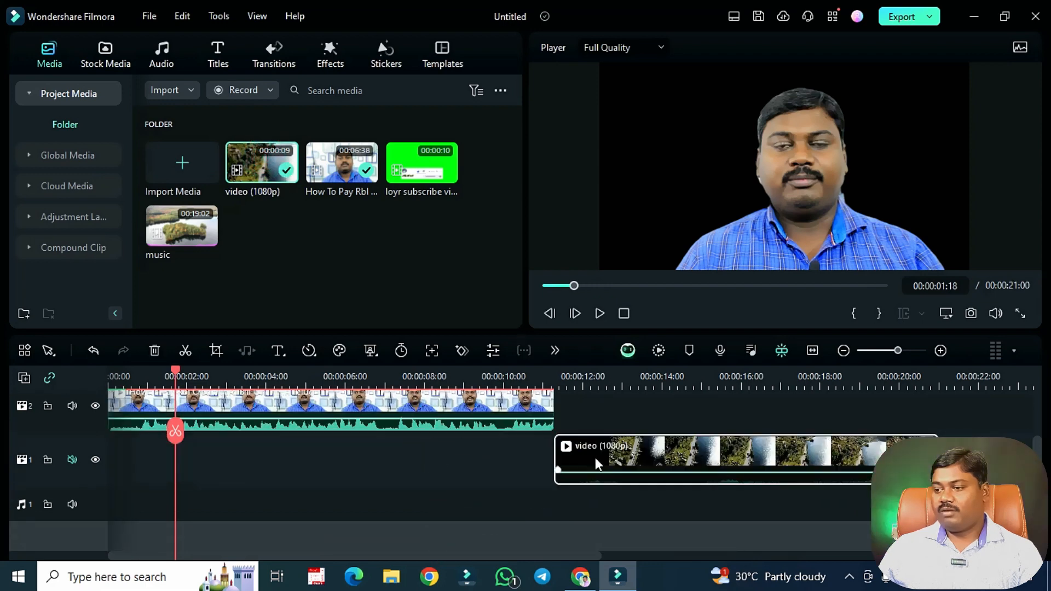
left_click_drag(594, 457, 44, 446)
scroll(128, 376, "up", 1)
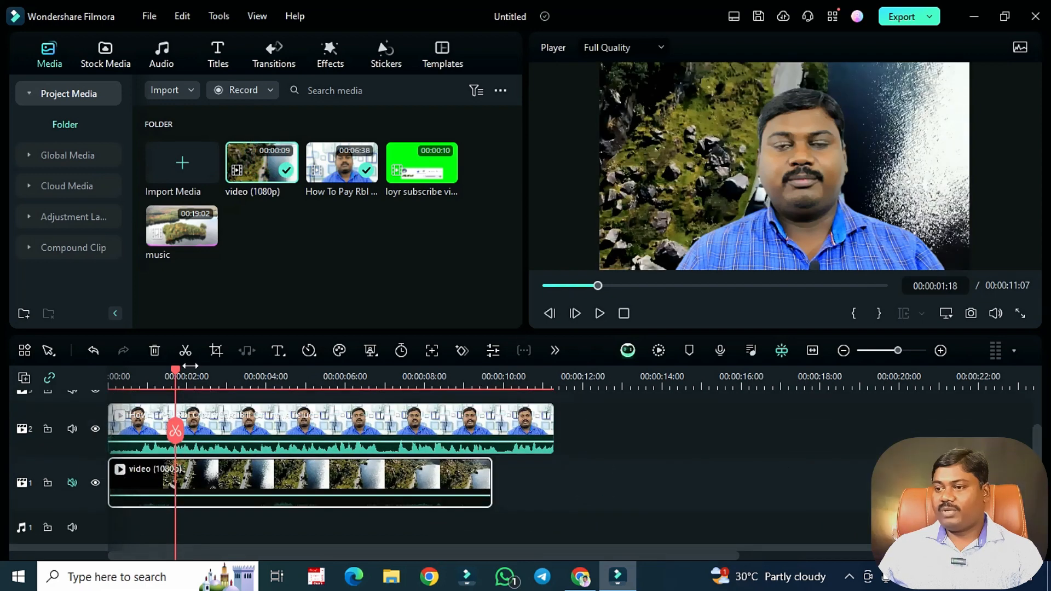
left_click_drag(176, 373, 298, 399)
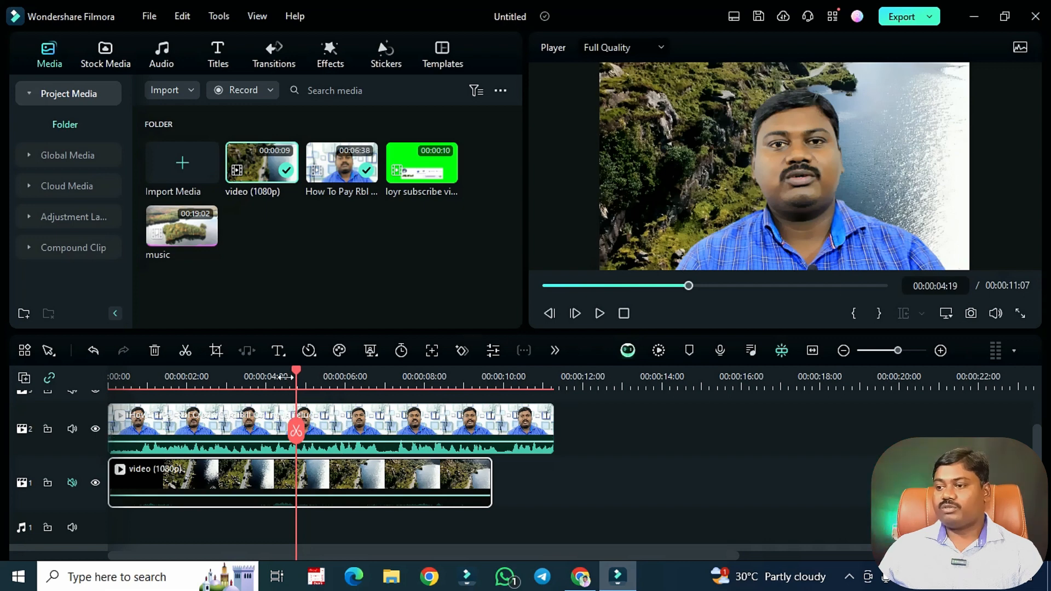
- Open Smart Cutout for the talking-head clip and brush over the person at 00:00:04:18 to mark the subject
scroll(372, 432, "up", 1)
left_click(377, 357)
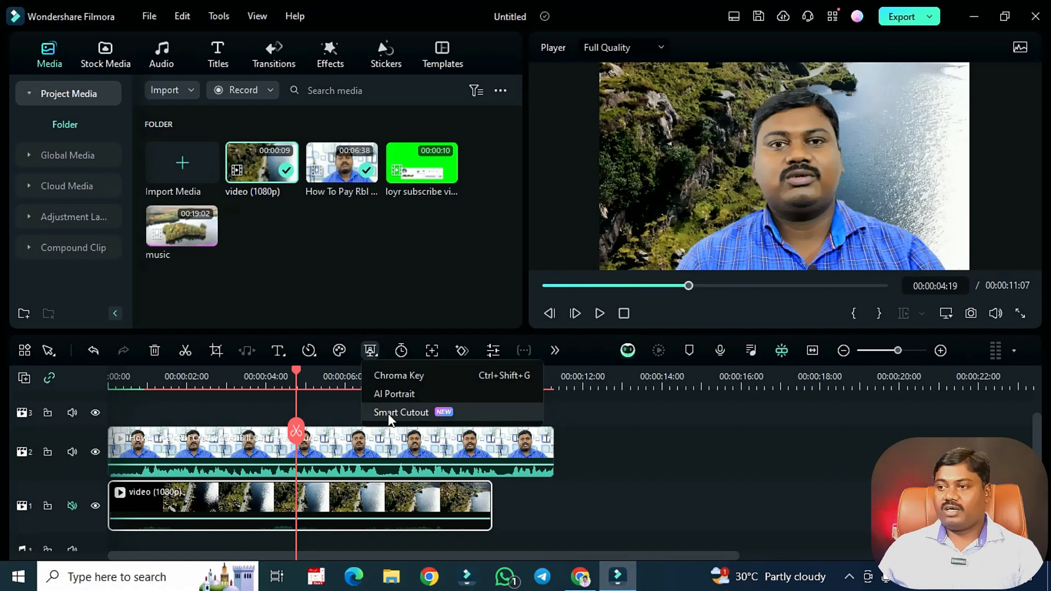
left_click(390, 414)
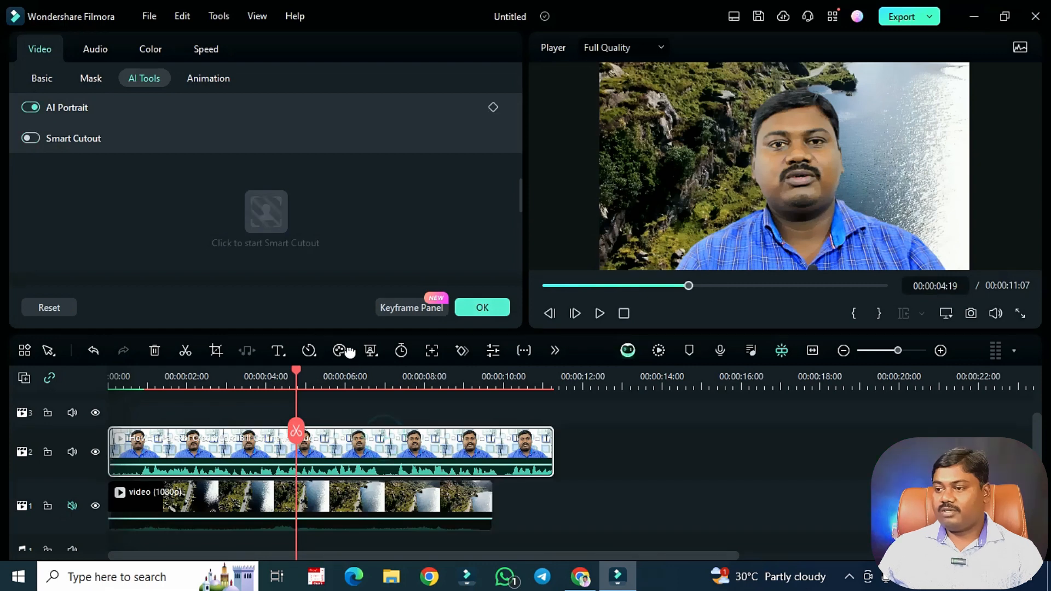
left_click(372, 352)
left_click(414, 412)
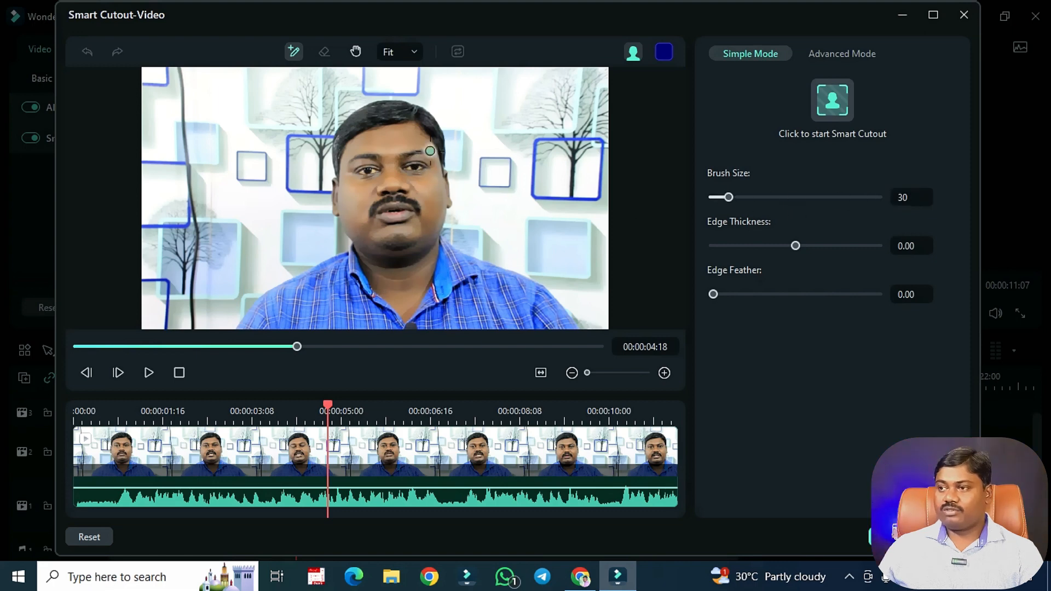
mouse_move(367, 117)
left_mouse_down()
mouse_move(421, 132)
mouse_move(418, 146)
mouse_move(363, 151)
mouse_move(369, 206)
mouse_move(429, 217)
mouse_move(396, 258)
mouse_move(319, 315)
mouse_move(497, 332)
mouse_move(518, 309)
mouse_move(445, 284)
mouse_move(350, 289)
left_mouse_up()
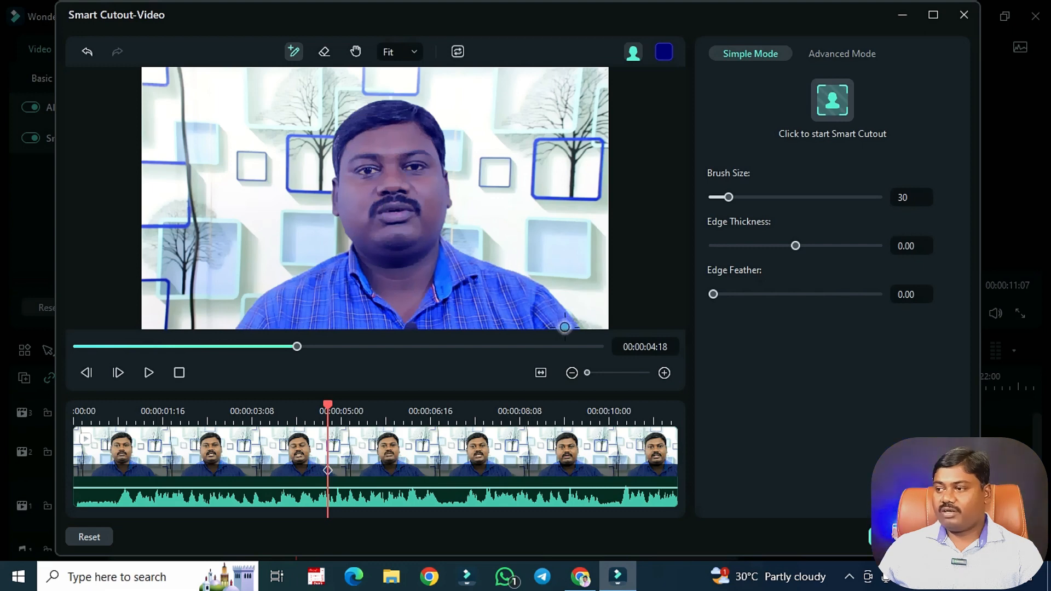
- Preview the cutout on a transparent background and return to the coloured overlay view
left_click(639, 54)
left_click(647, 88)
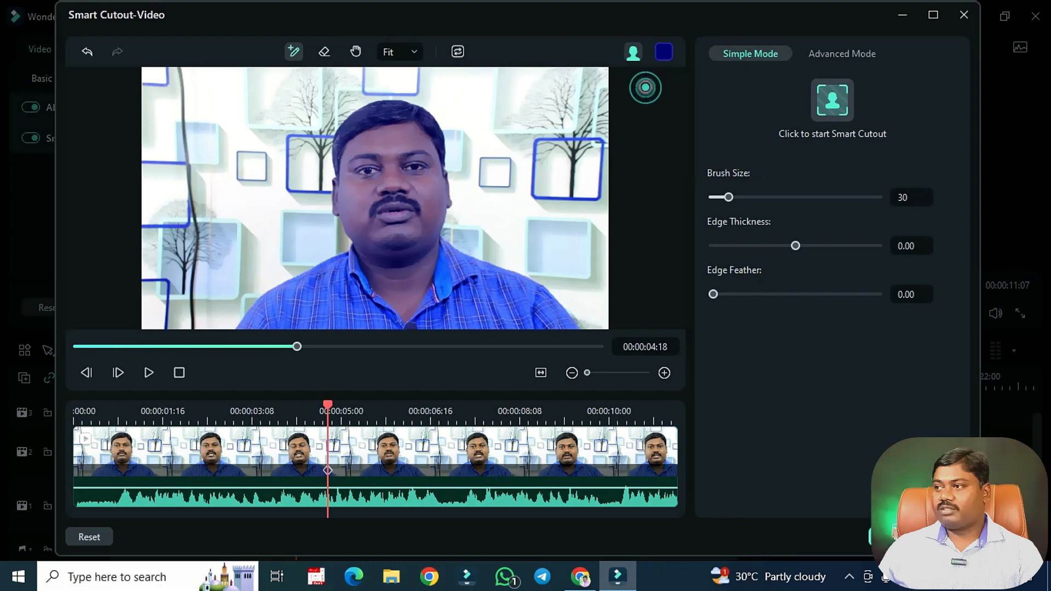
left_click(634, 53)
left_click(635, 103)
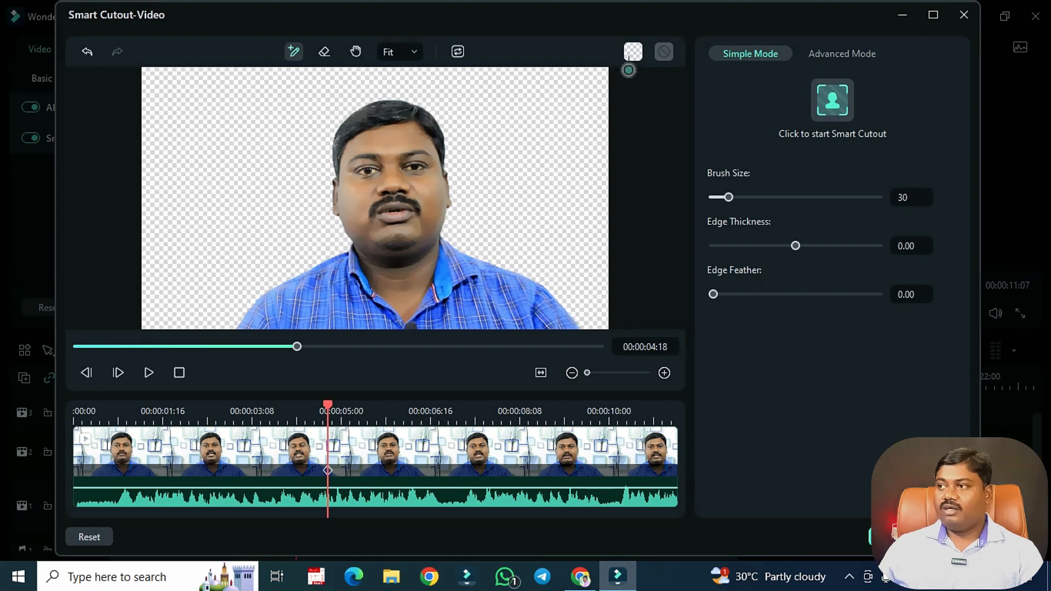
left_click(632, 53)
left_click(637, 77)
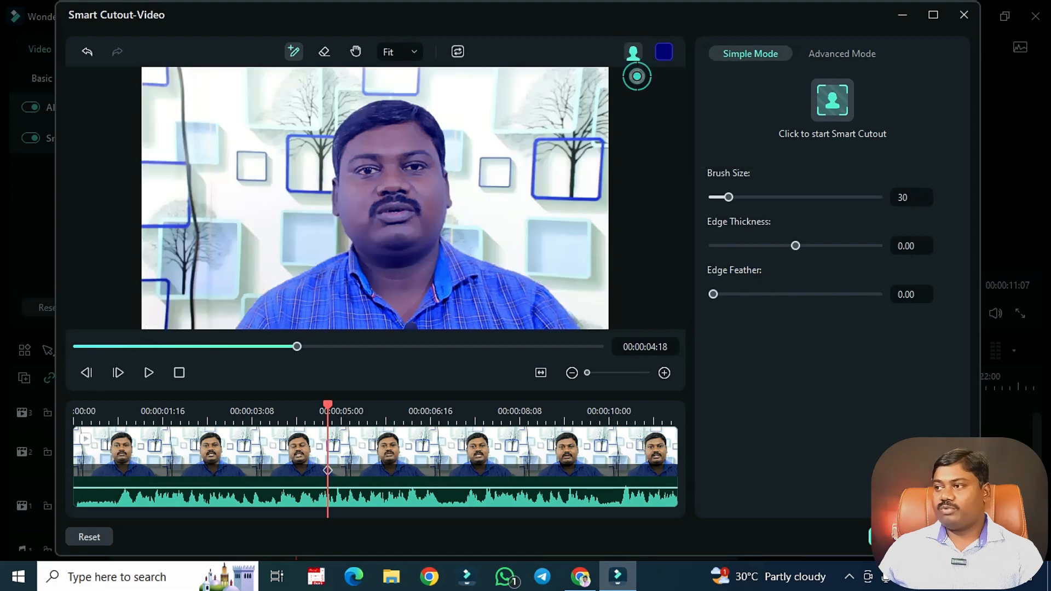
- Try light green as the cutout overlay colour, and settle on medium blue
left_click(663, 53)
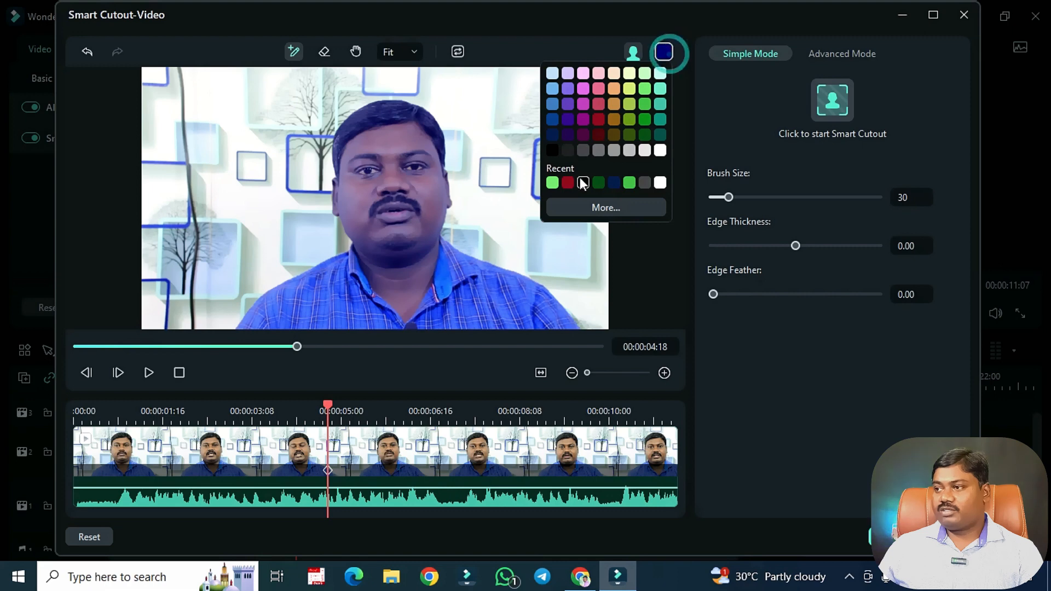
left_click(553, 183)
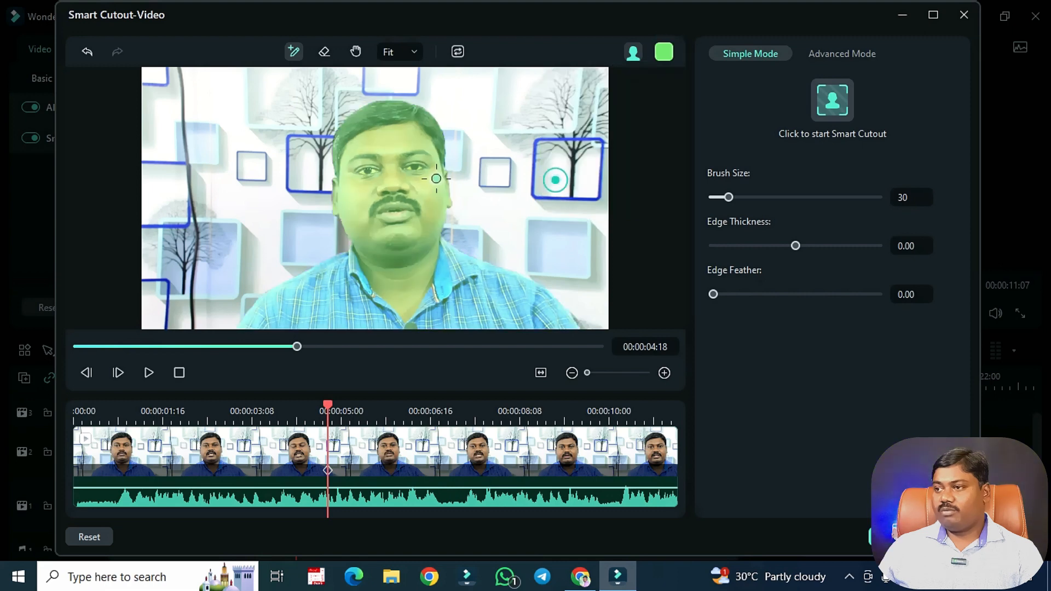
left_click(657, 53)
left_click(556, 104)
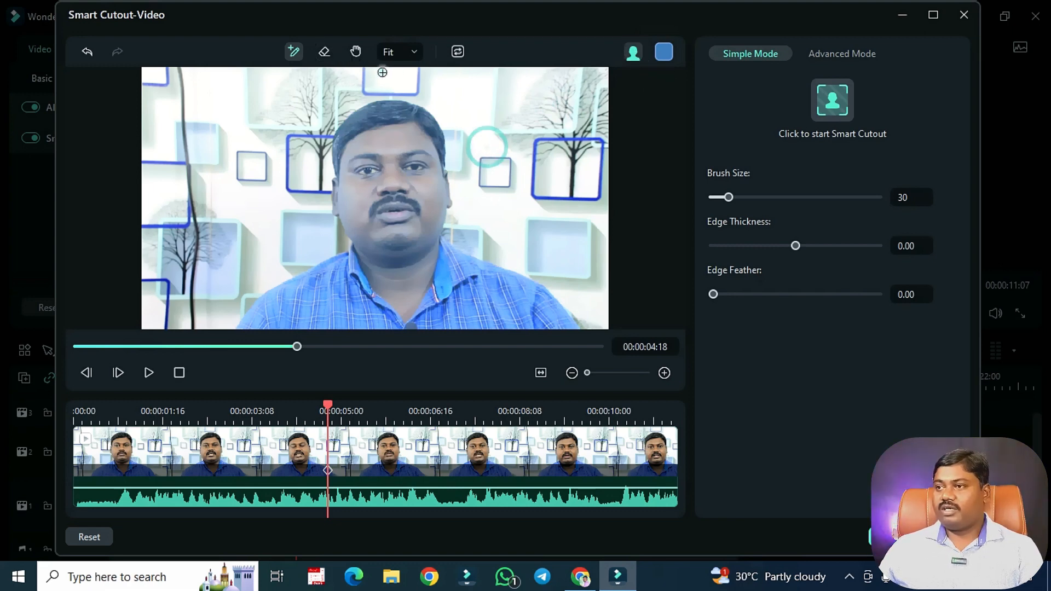
- Erase the stray brush stroke on the background beside the person and return to the selection brush
left_click(324, 51)
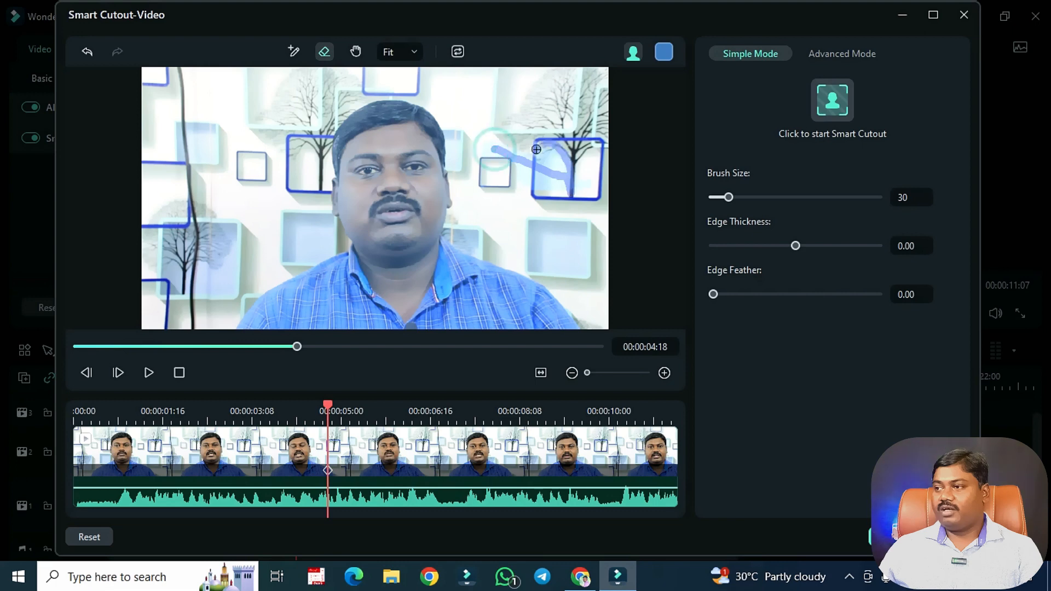
mouse_move(507, 160)
left_mouse_down()
mouse_move(568, 158)
mouse_move(561, 175)
mouse_move(517, 193)
mouse_move(519, 163)
mouse_move(493, 141)
mouse_move(586, 176)
left_mouse_up()
left_click(295, 50)
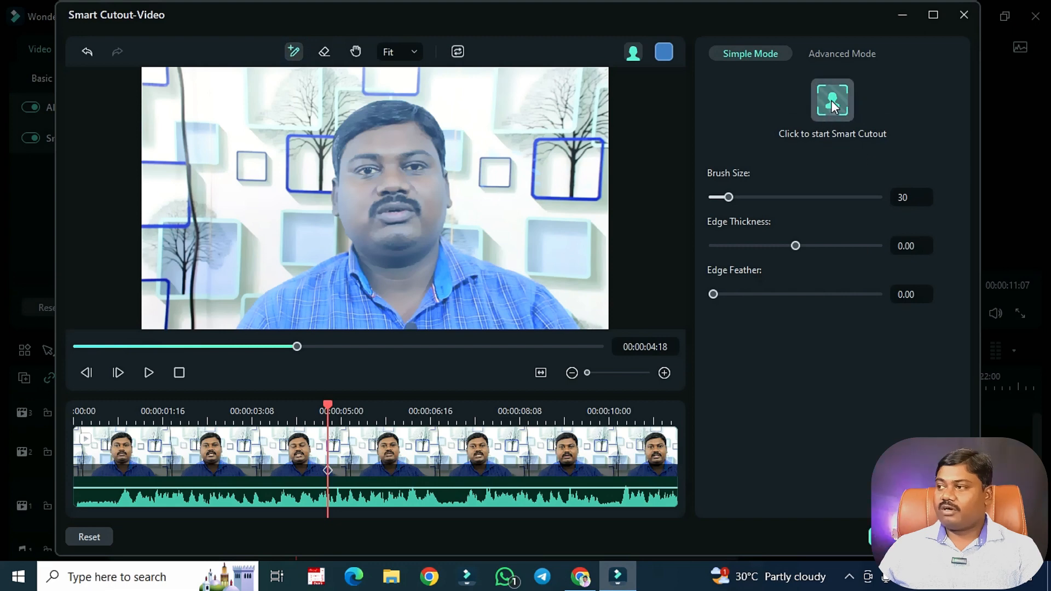
- Start Smart Cutout tracking, stop it partway, save the cutout, and check the clip at 00:00:05:02
left_click(833, 104)
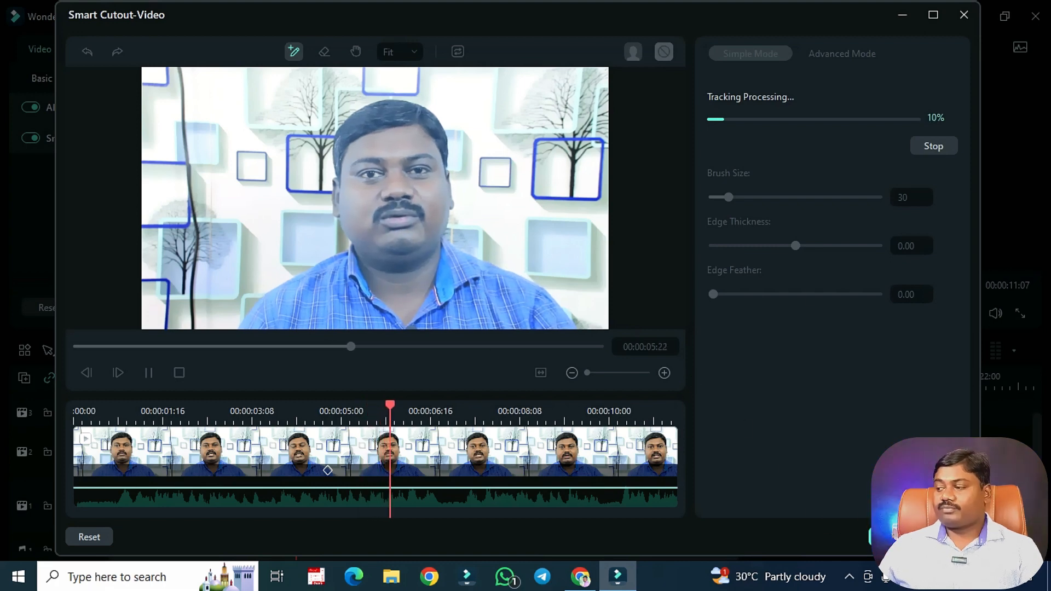
key("Escape")
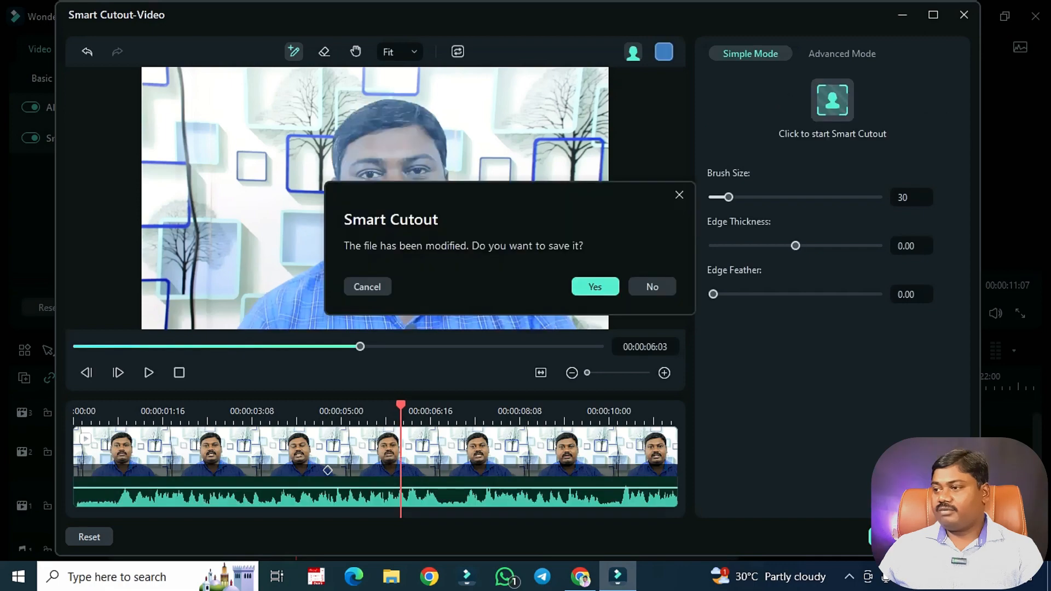
left_click(591, 290)
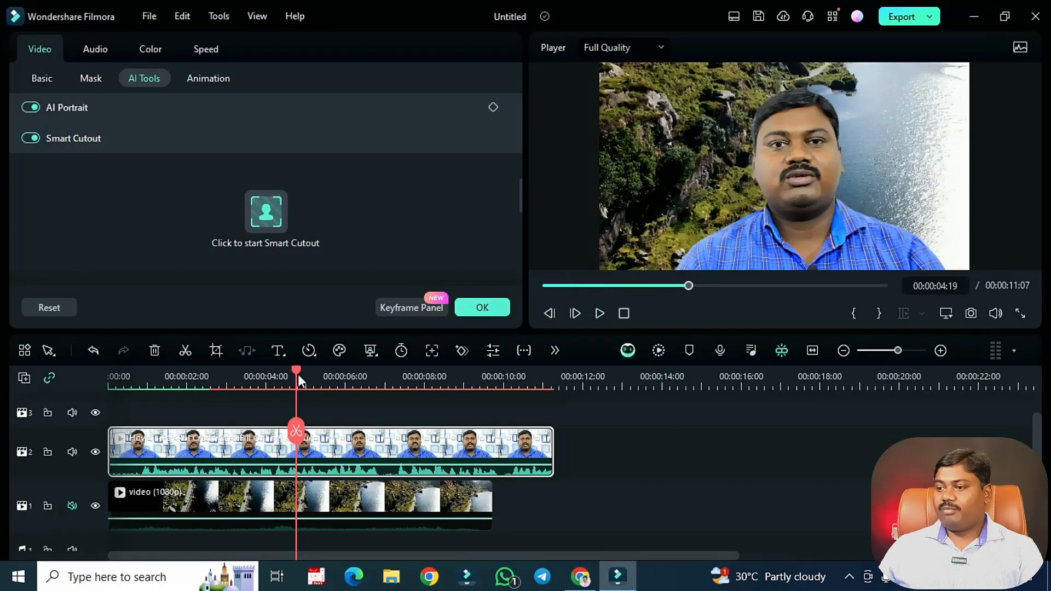
left_click_drag(298, 373, 311, 410)
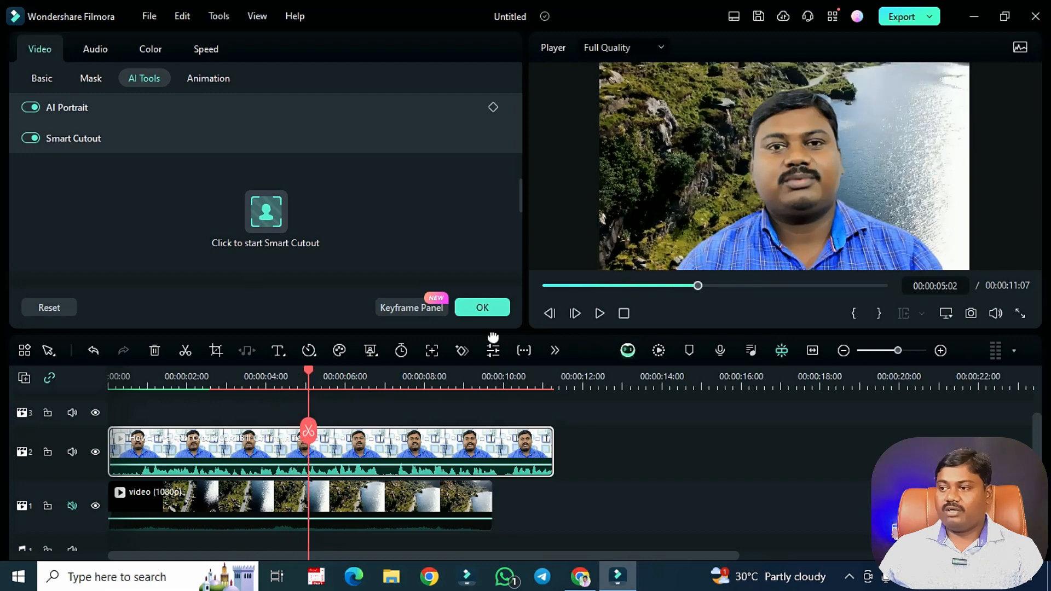
- Confirm the Smart Cutout settings and look over the available AI tools for the clip
left_click(482, 307)
left_click(377, 354)
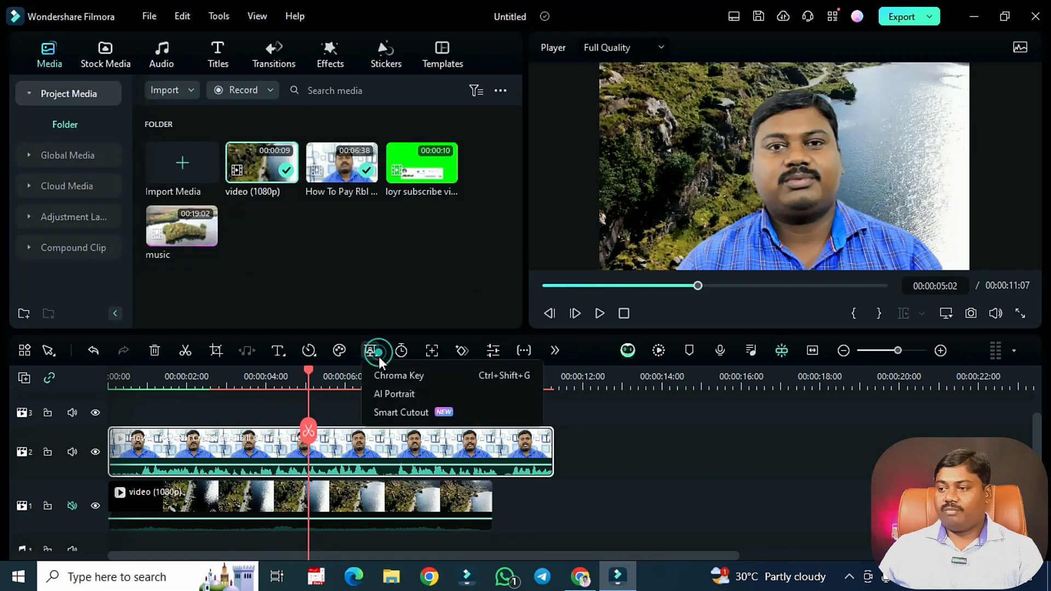
left_click(590, 404)
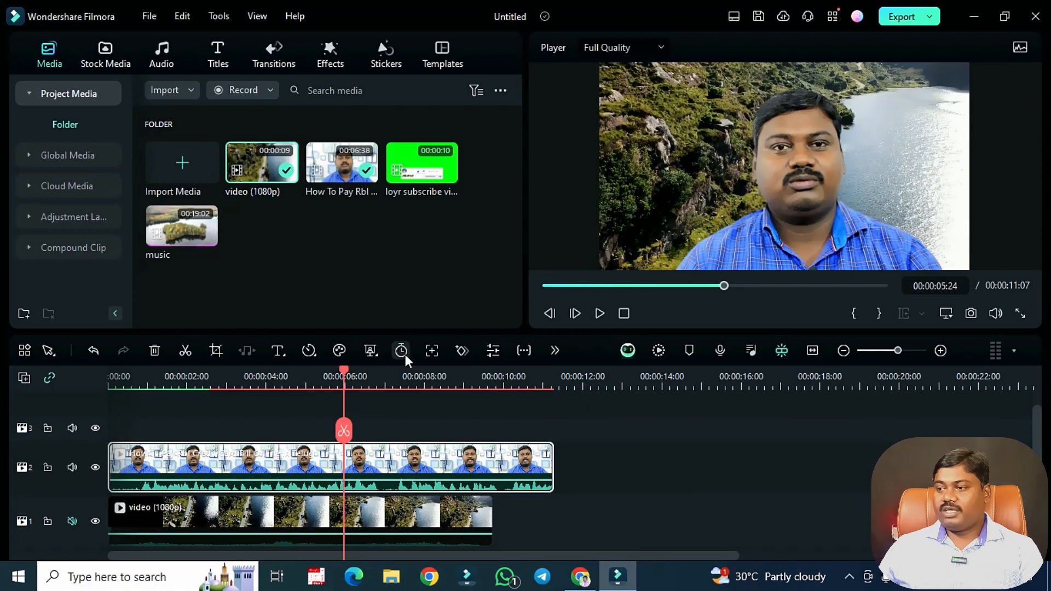
- Set the person clip's duration to 00:00:05:07 and save it
left_click(402, 351)
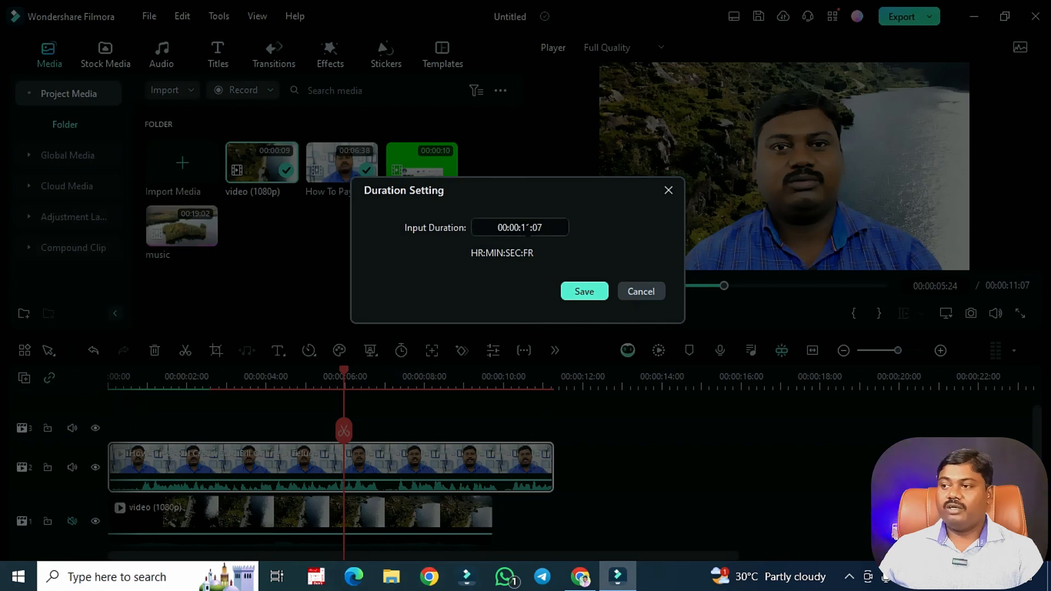
left_click(527, 227)
left_click(527, 228)
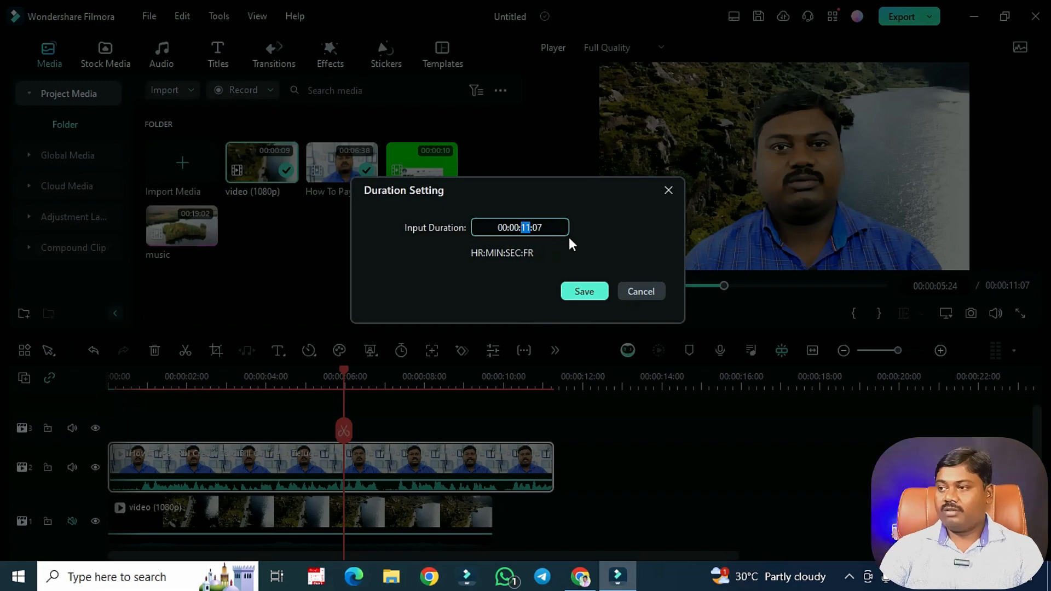
left_click(572, 244)
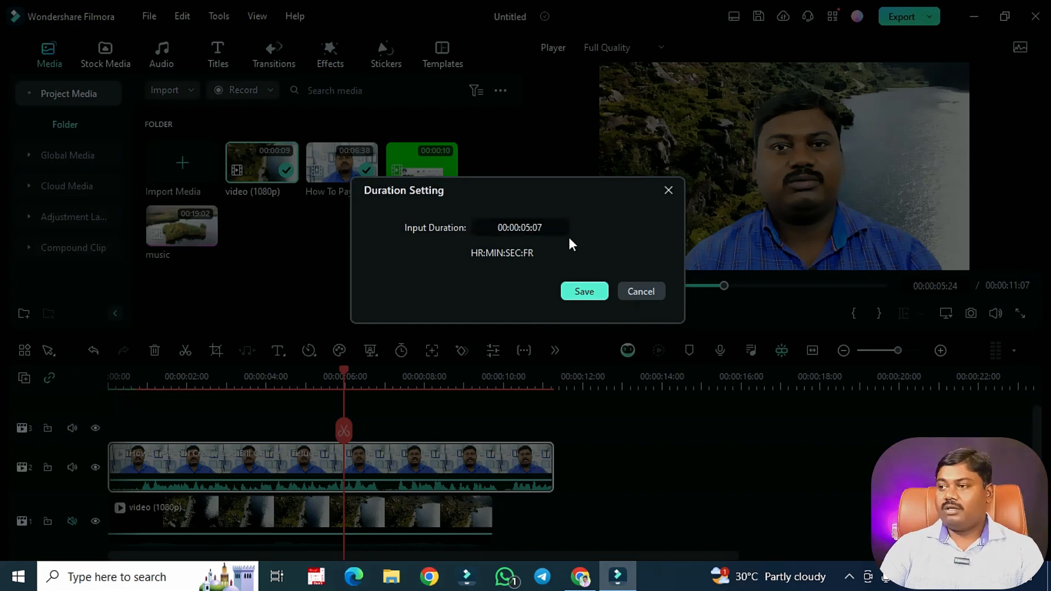
left_click(581, 290)
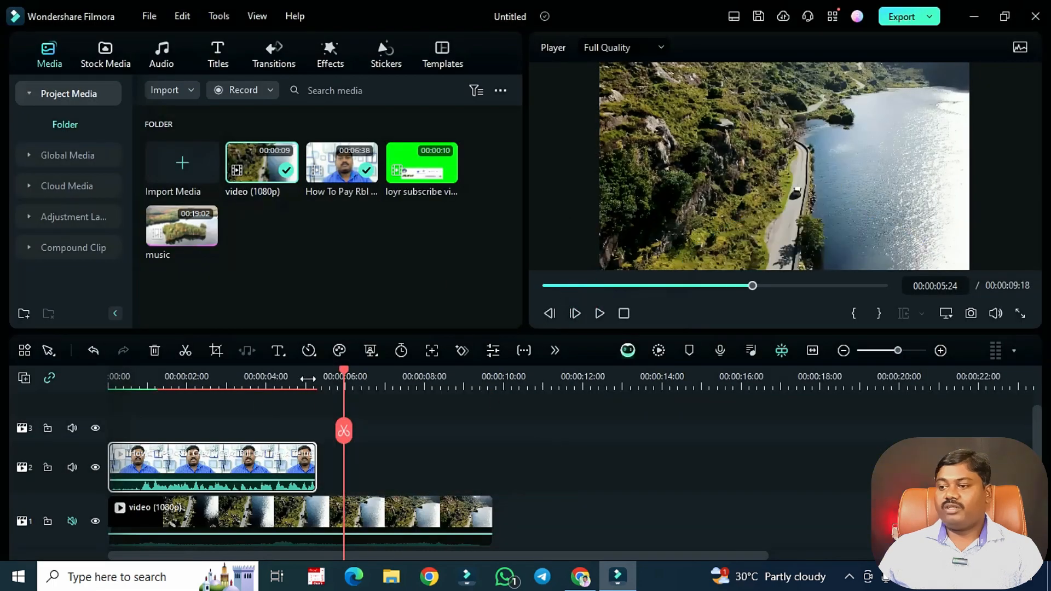
- Check the end of the shortened person clip around 00:00:05:07
left_click_drag(308, 379, 317, 377)
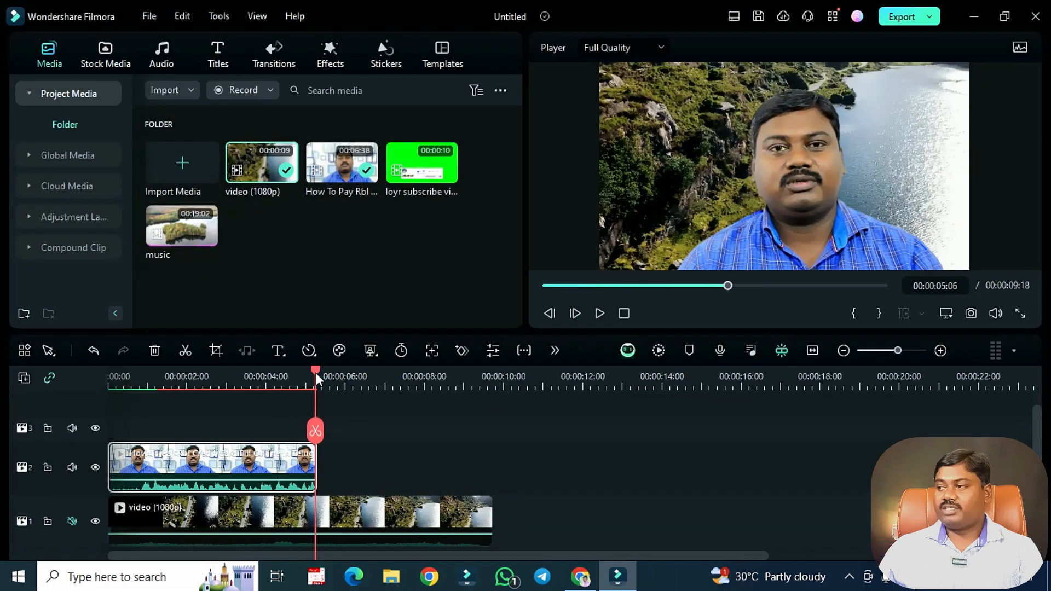
scroll(332, 374, "up", 3)
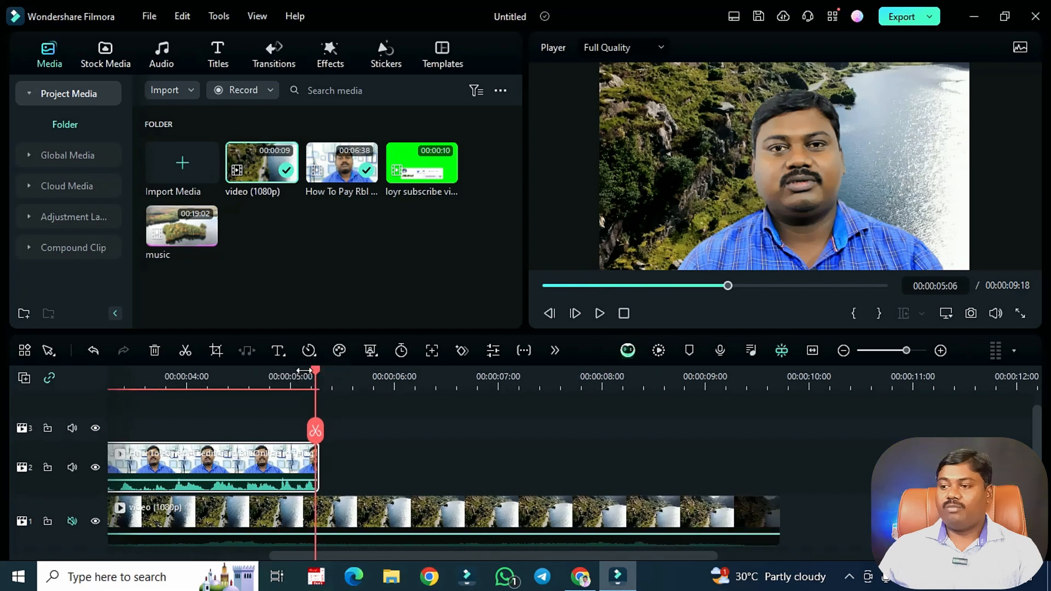
mouse_move(317, 376)
left_mouse_down()
mouse_move(329, 377)
mouse_move(320, 383)
left_mouse_up()
scroll(463, 383, "down", 4)
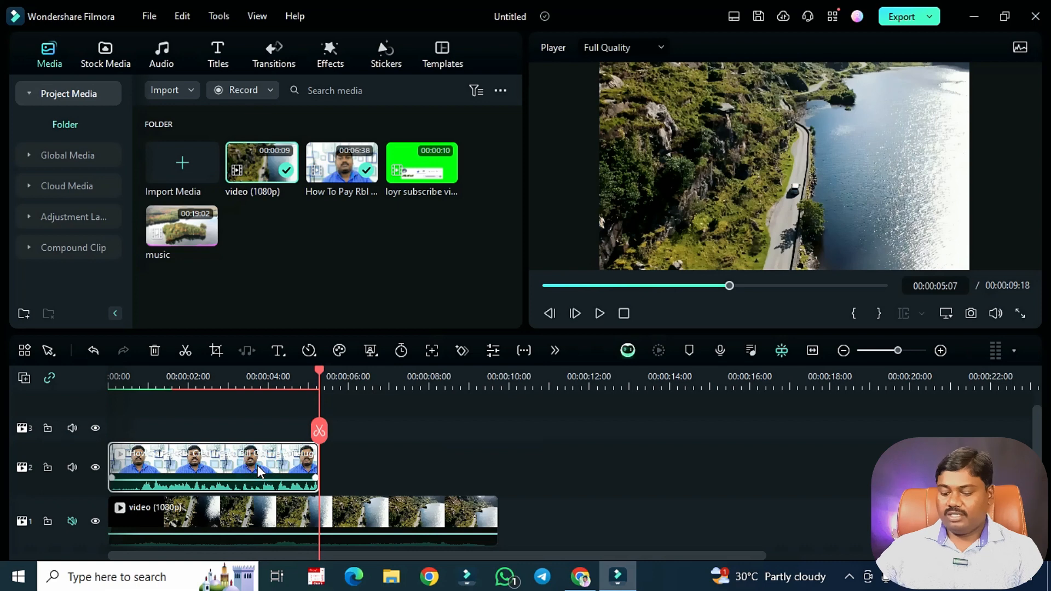
- Remove the person clip, and split the landscape video at 00:00:01:10 and delete its opening part
key("ctrl+z")
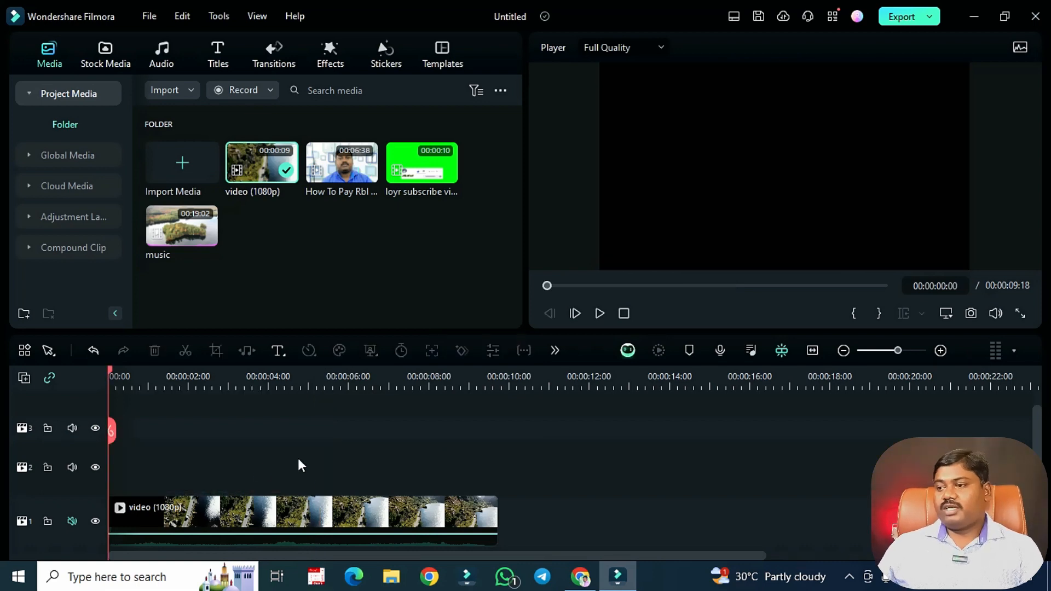
left_click(326, 516)
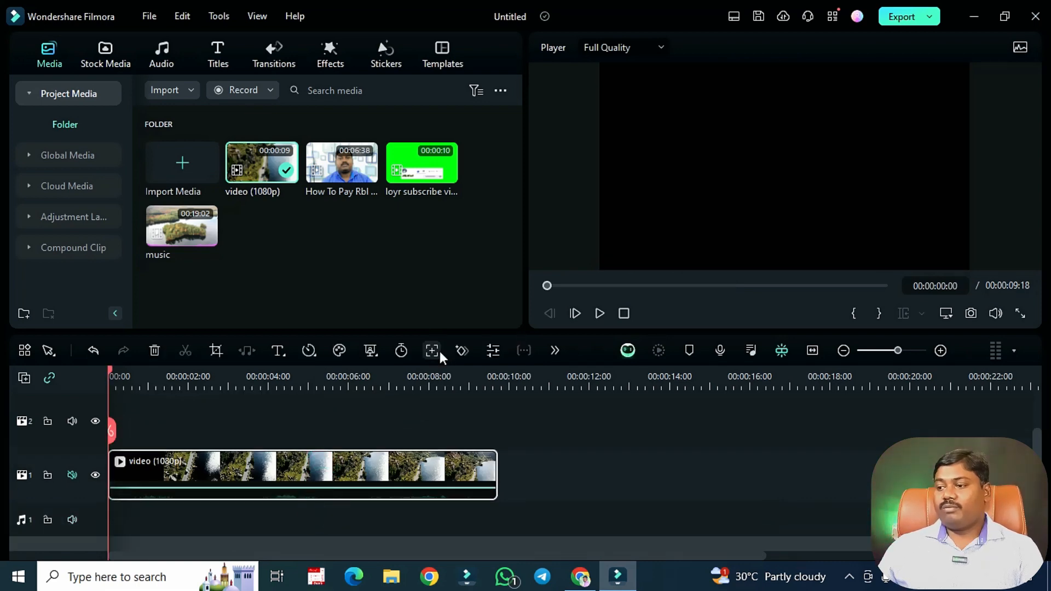
left_click(164, 380)
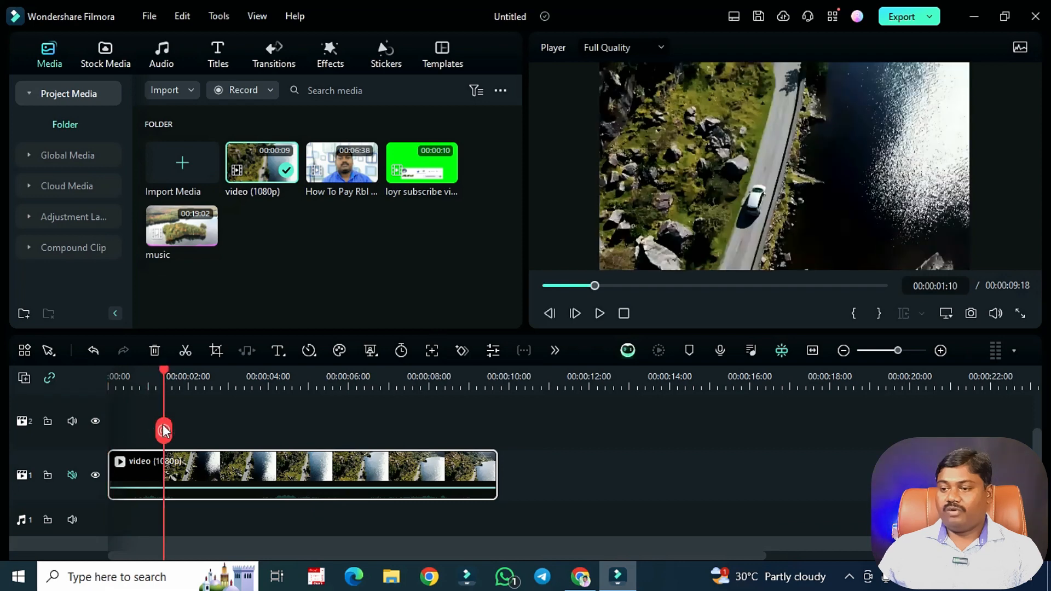
left_click(164, 431)
key("Delete")
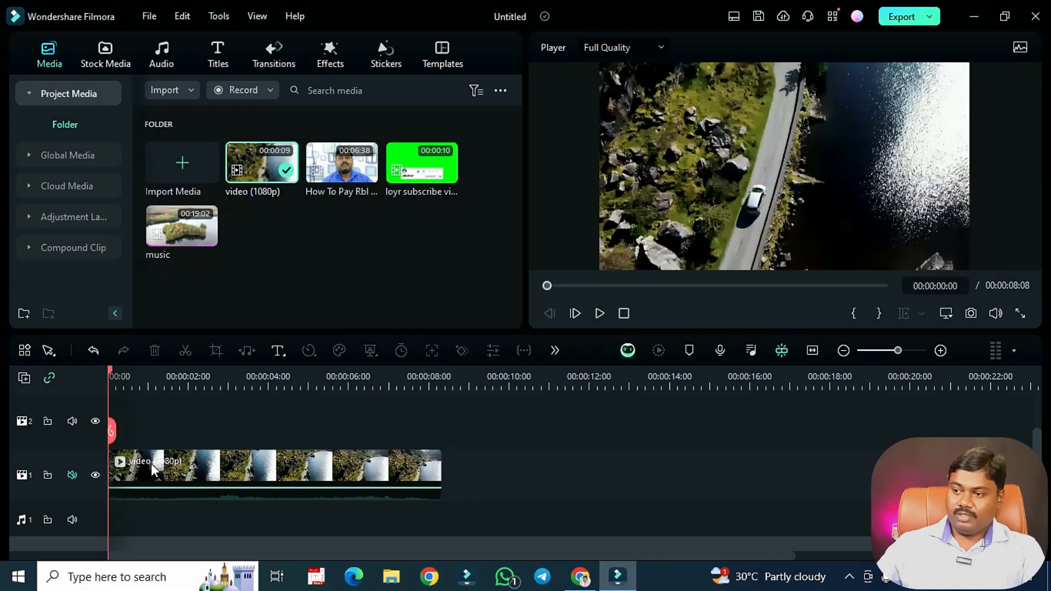
- Enable Motion Tracking on the landscape video and fit the tracking box tightly around the white car
left_click(813, 351)
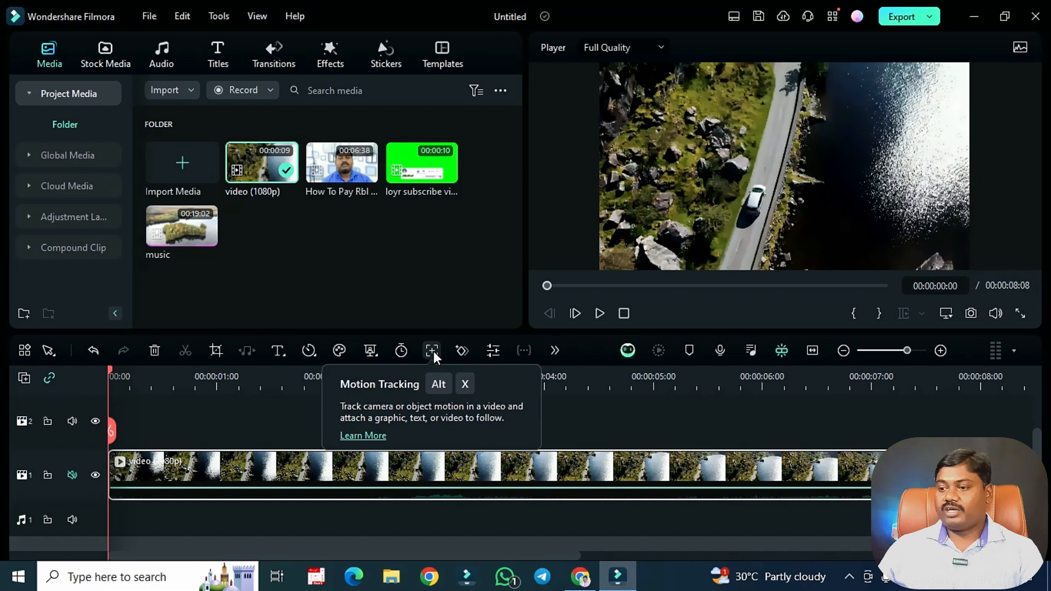
left_click(434, 351)
left_click_drag(787, 165, 760, 200)
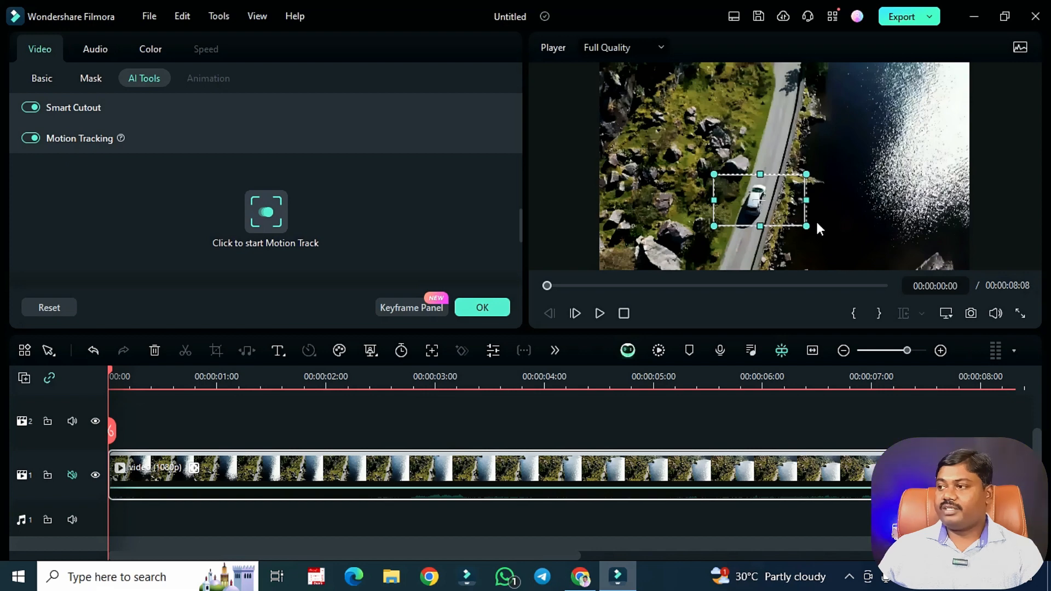
left_click_drag(806, 225, 770, 216)
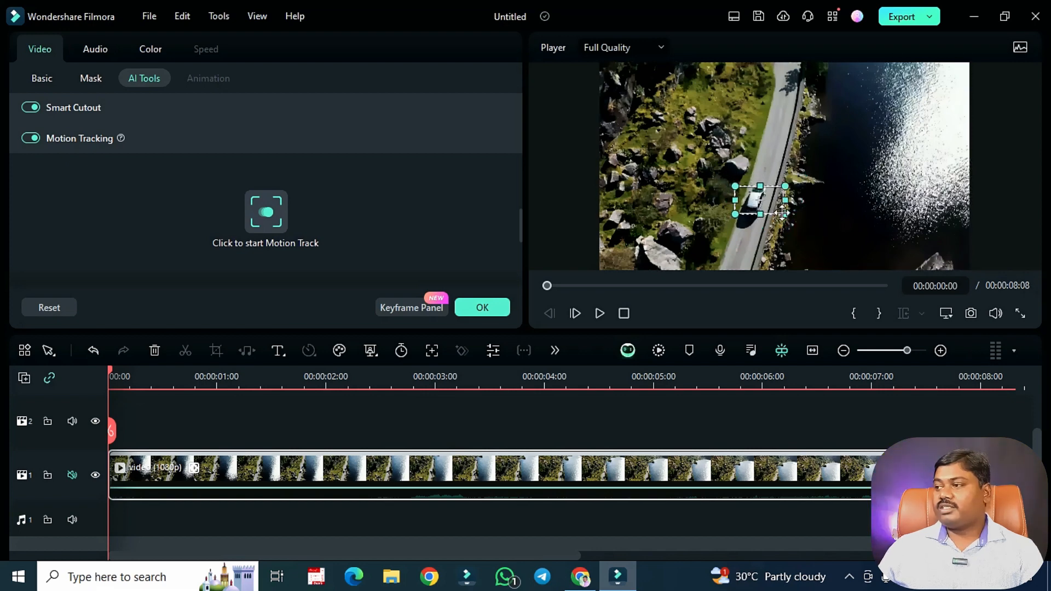
left_click(754, 199)
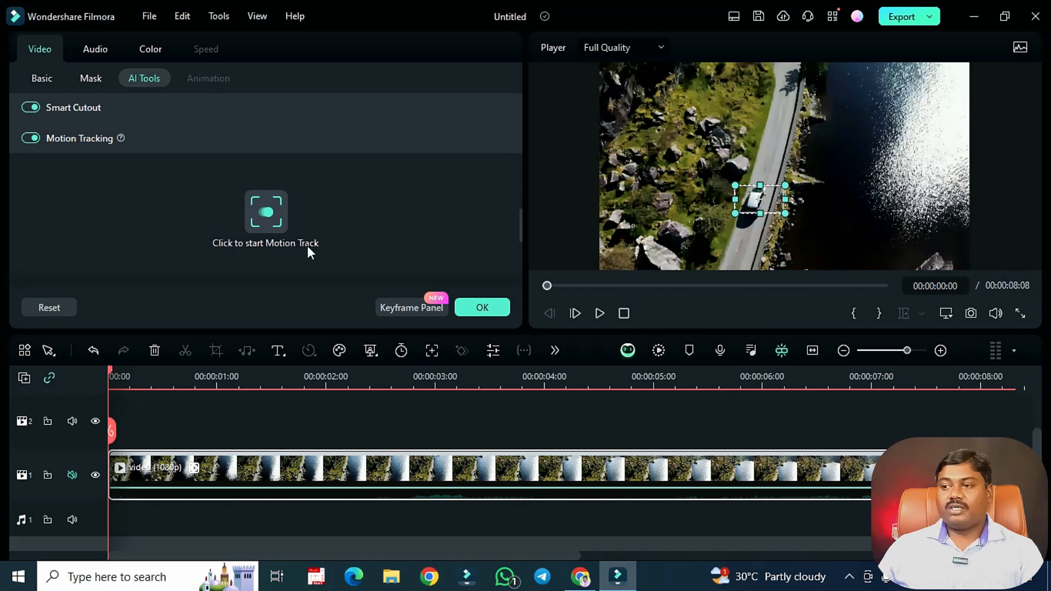
- Run the motion tracking on the car and check the tracking box between the clip's start and 00:00:01:03
left_click(274, 214)
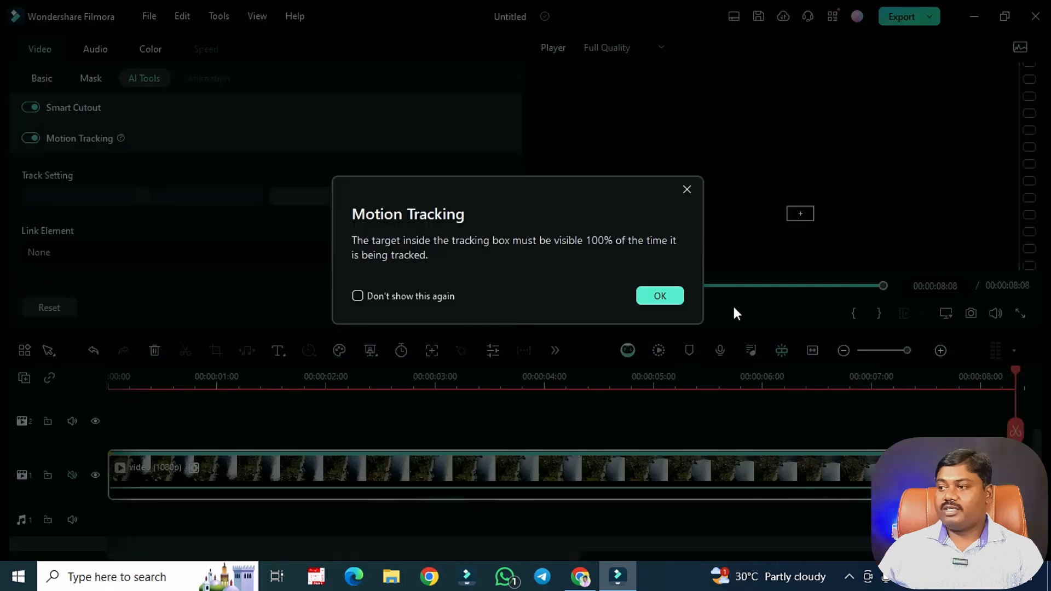
left_click(659, 295)
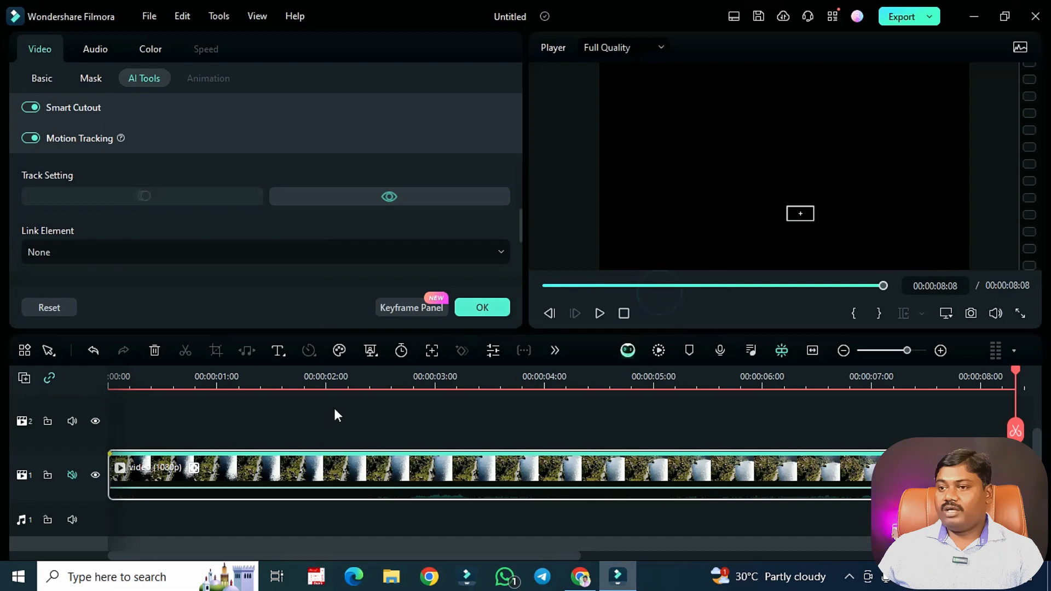
left_click(230, 379)
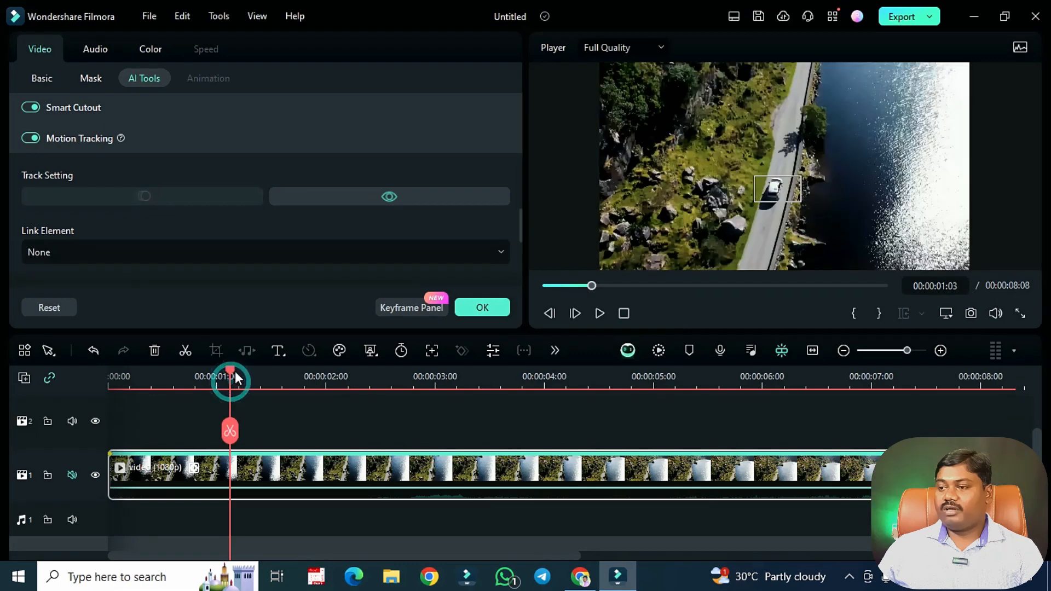
left_click_drag(167, 379, 208, 383)
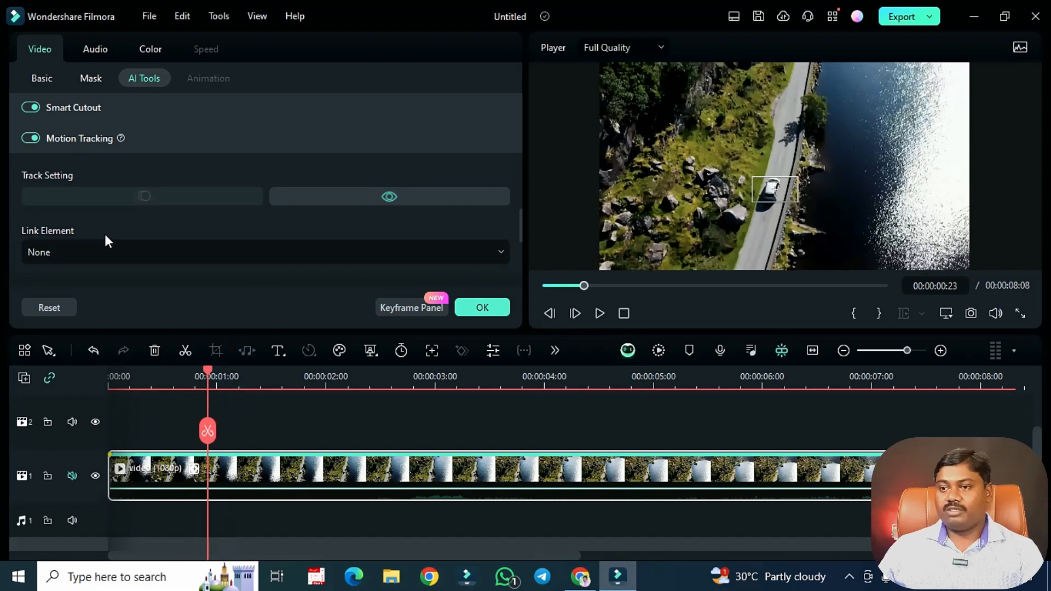
- Link the tech shorts image from the Desktop folder to the car's motion track
left_click(187, 251)
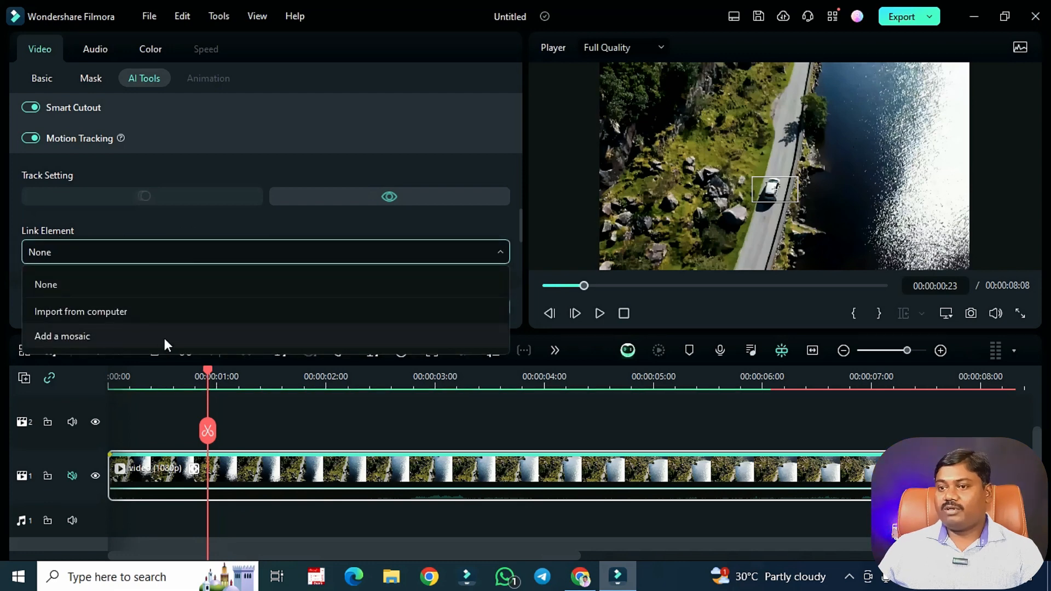
left_click(118, 309)
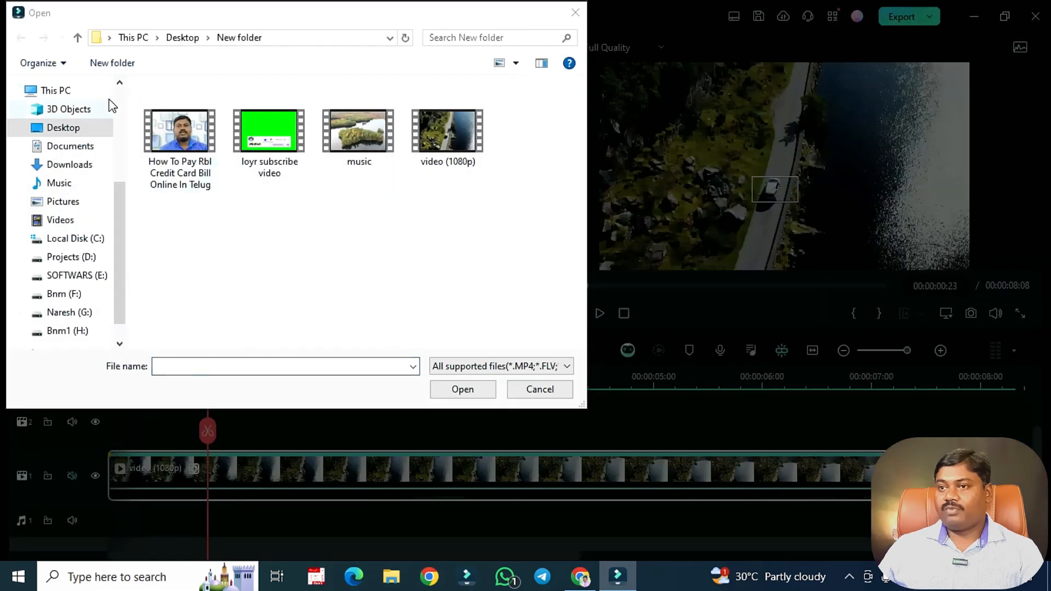
left_click(78, 37)
left_click(535, 125)
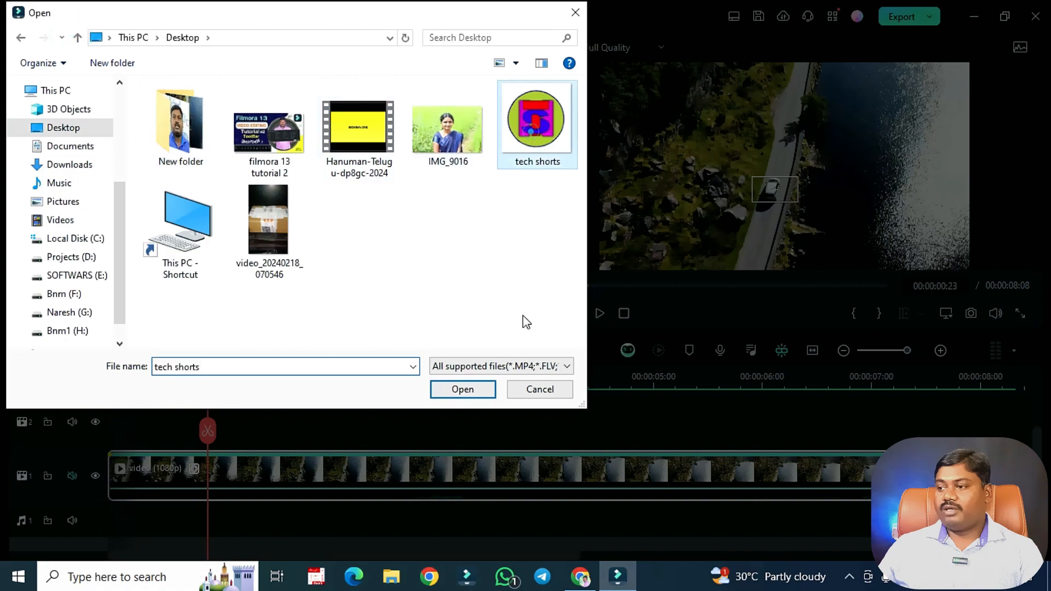
left_click(462, 391)
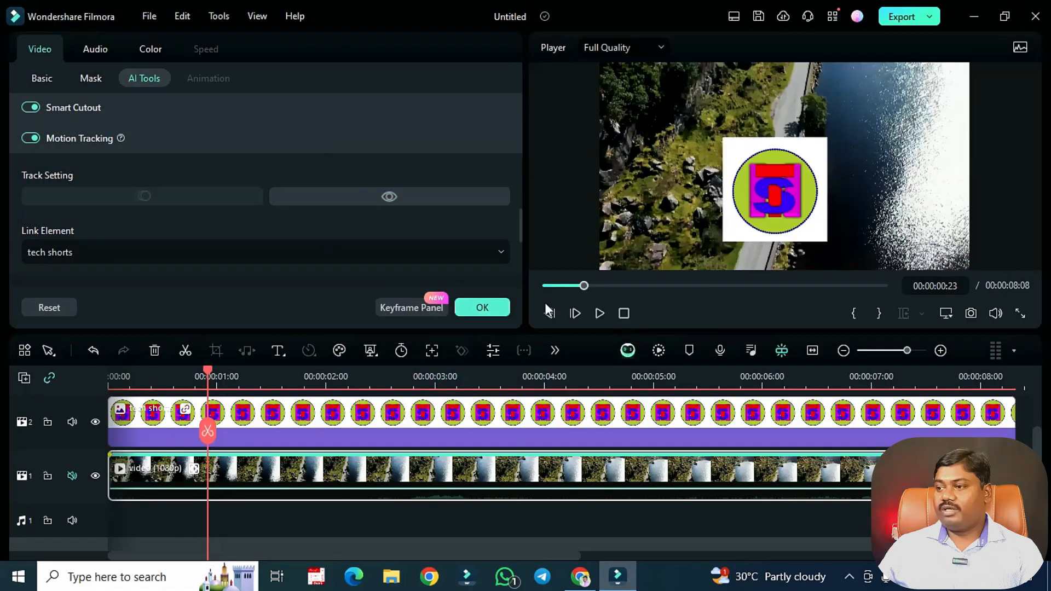
- Scale the linked tech shorts image to about 18.61% and place it over the car at about X -102.50, Y -151.50
left_click(793, 178)
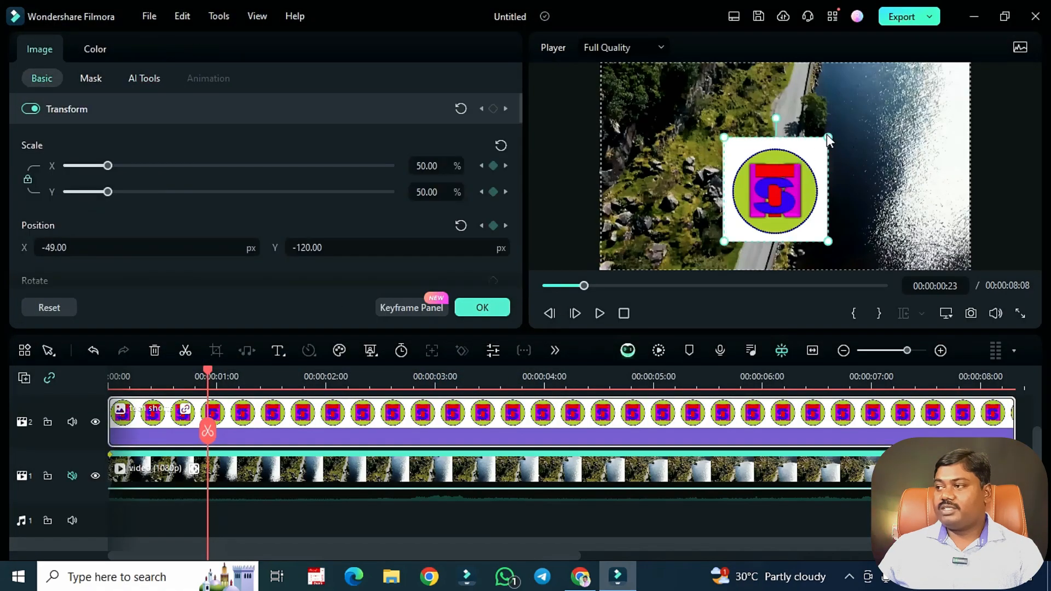
left_click_drag(828, 137, 774, 196)
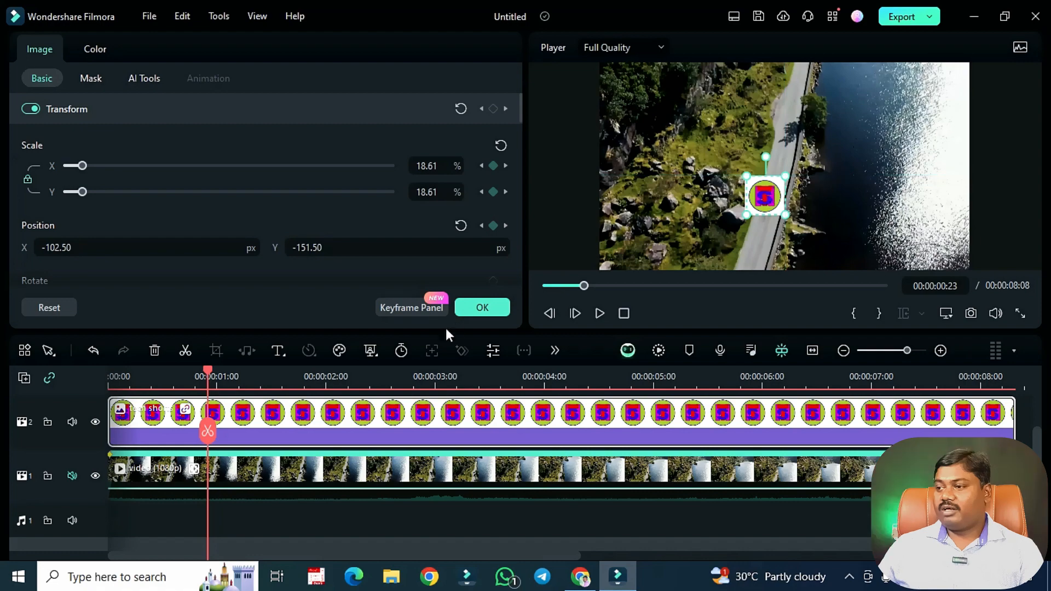
left_click(484, 310)
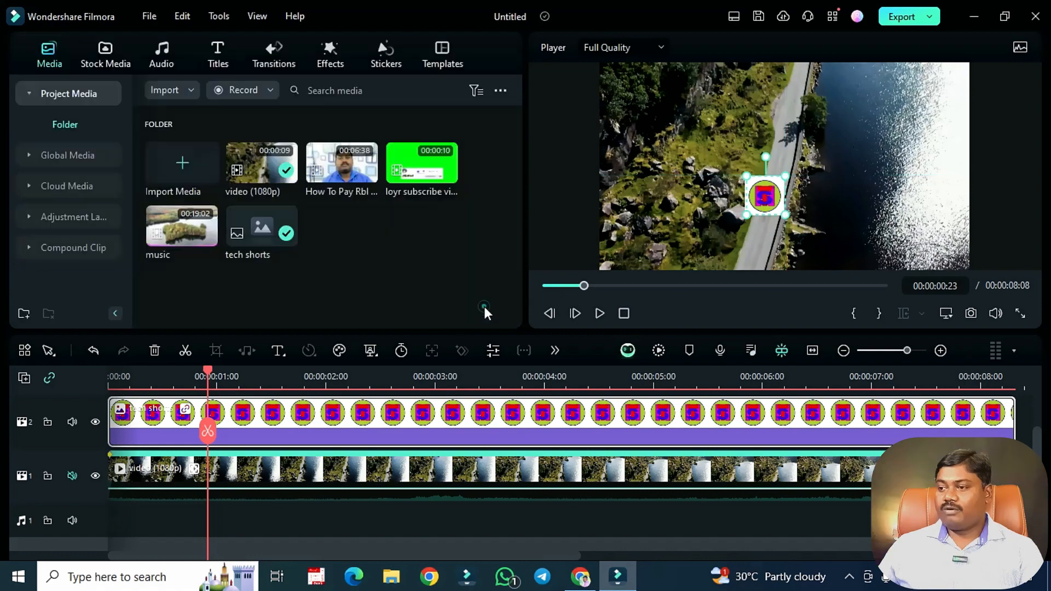
- Play the video to see how the image follows the car, and review the frame at 00:00:03:00
key("space")
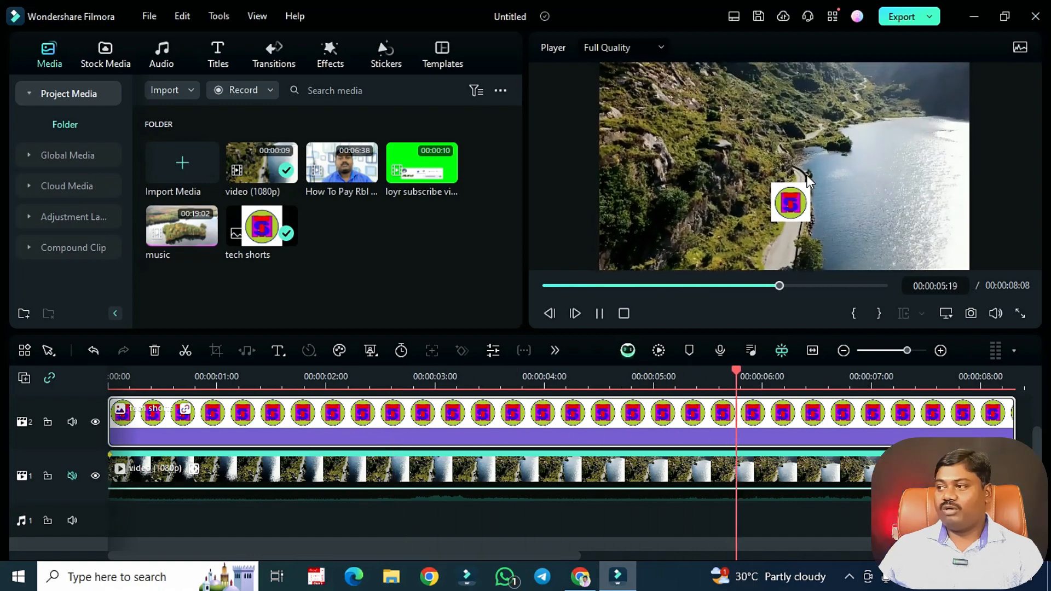
key("space")
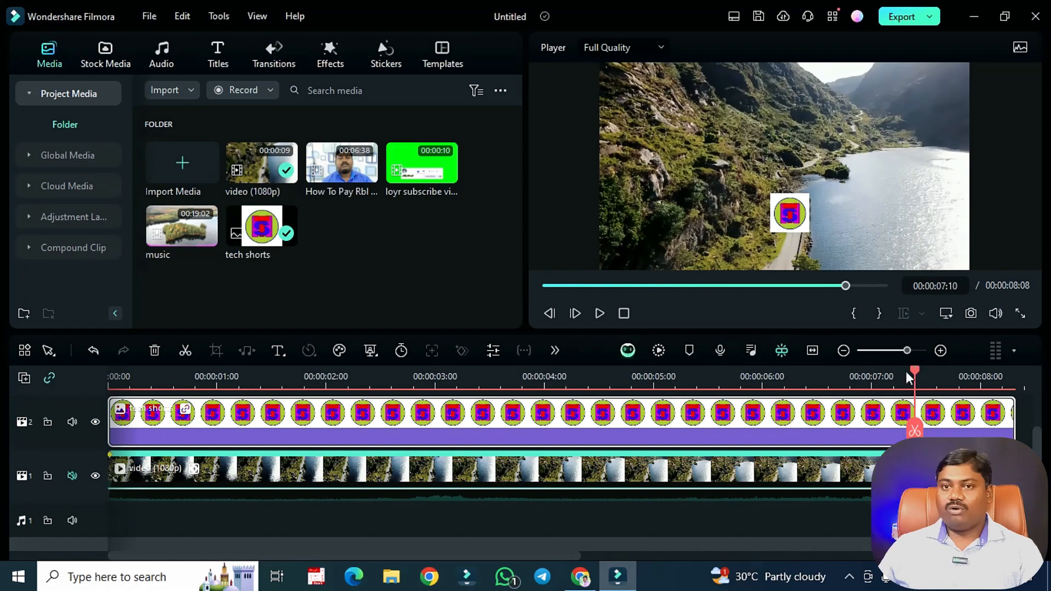
left_click_drag(906, 378, 436, 395)
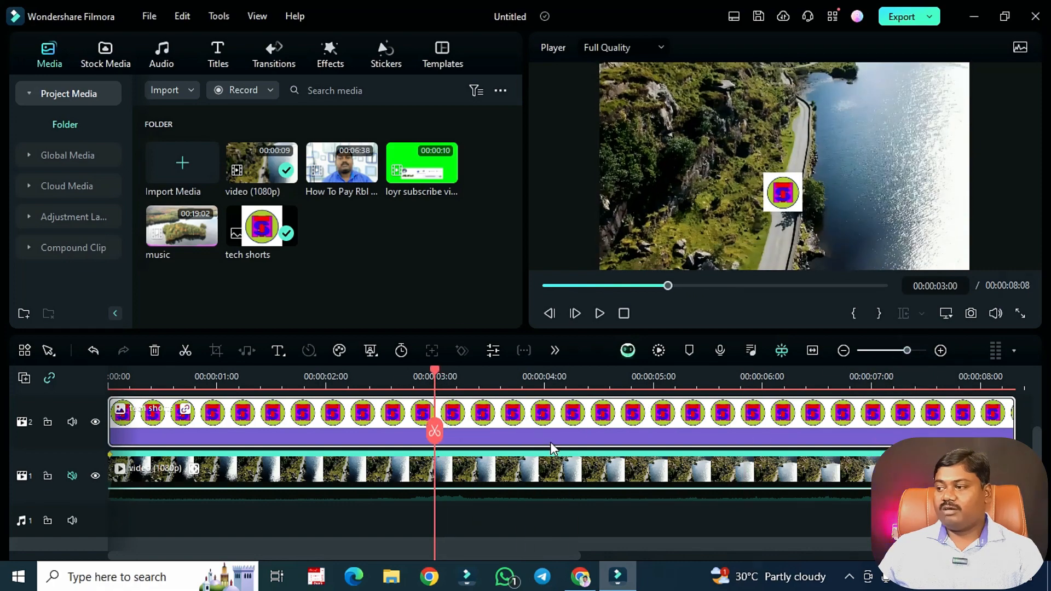
- Delete the linked tech shorts image from the timeline and return to the landscape video
key("Delete")
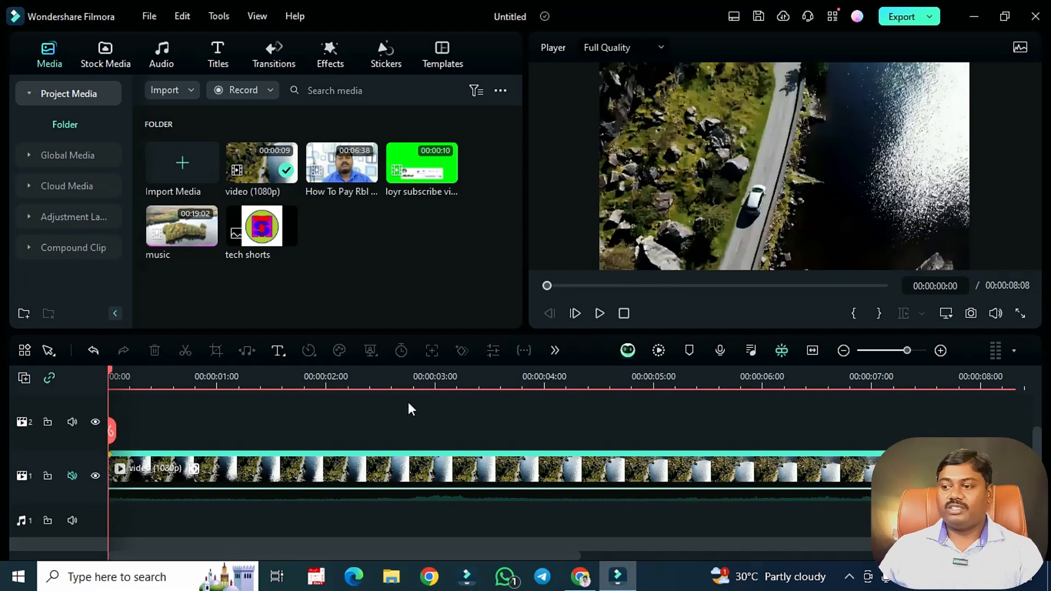
left_click(426, 461)
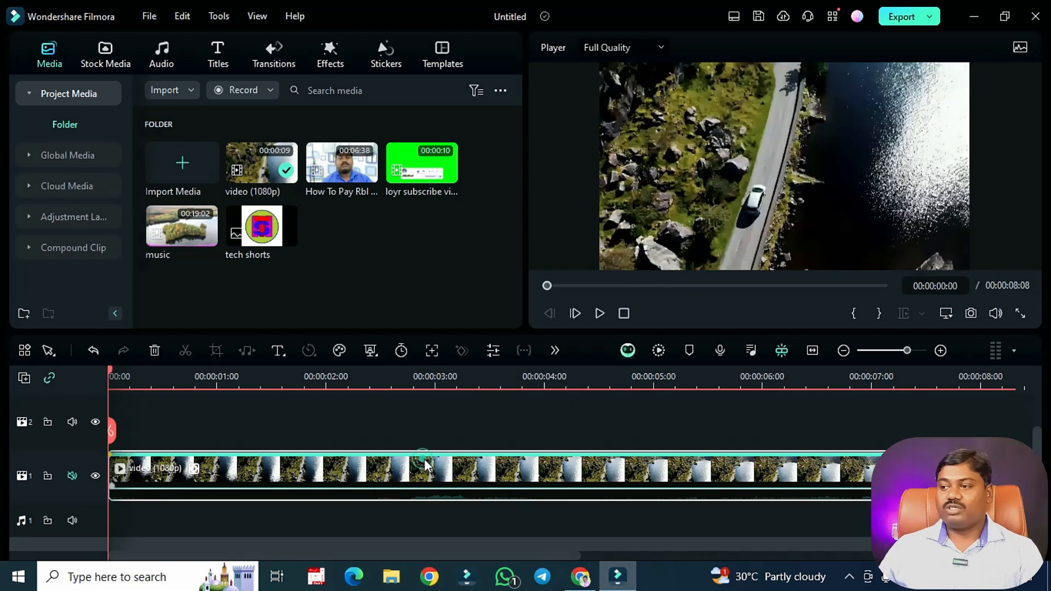
- Add a transform keyframe at the start of the landscape video
left_click(460, 472)
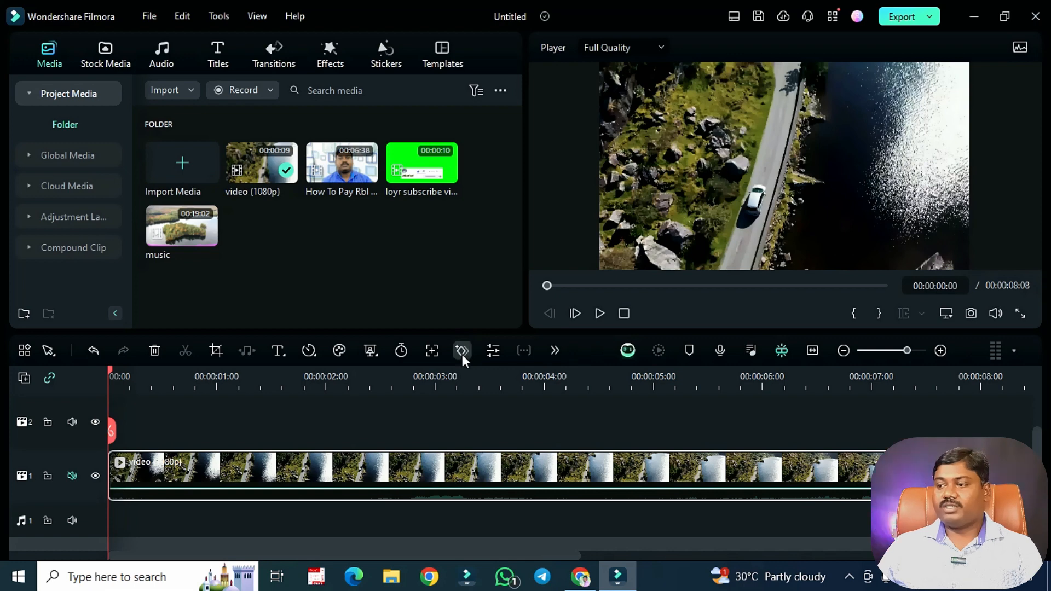
left_click(462, 350)
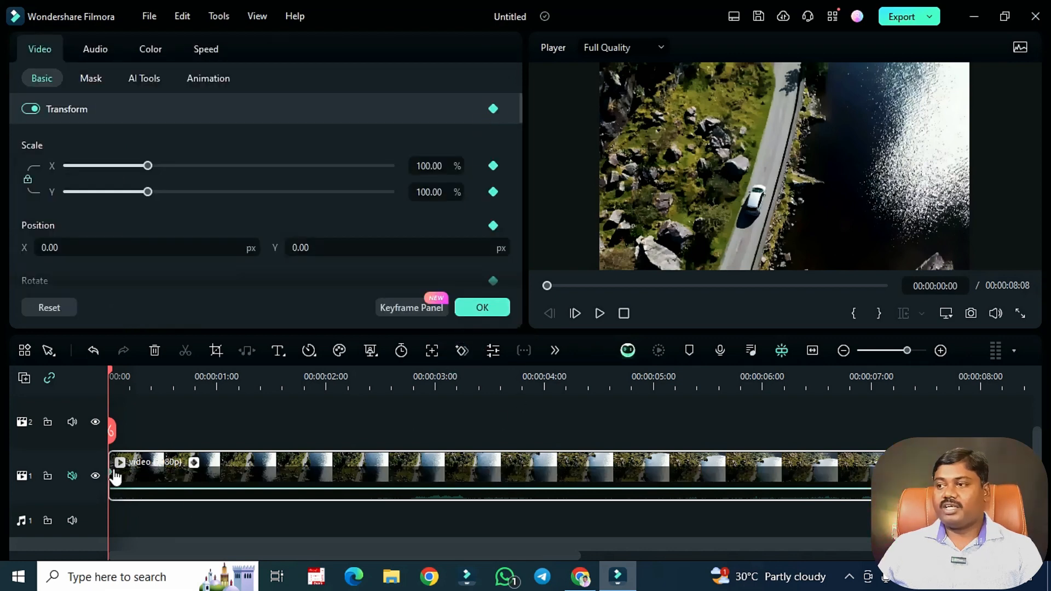
- Re-add the transform keyframe at the start of the landscape video and add a second one at 00:00:00:10
left_click(493, 108)
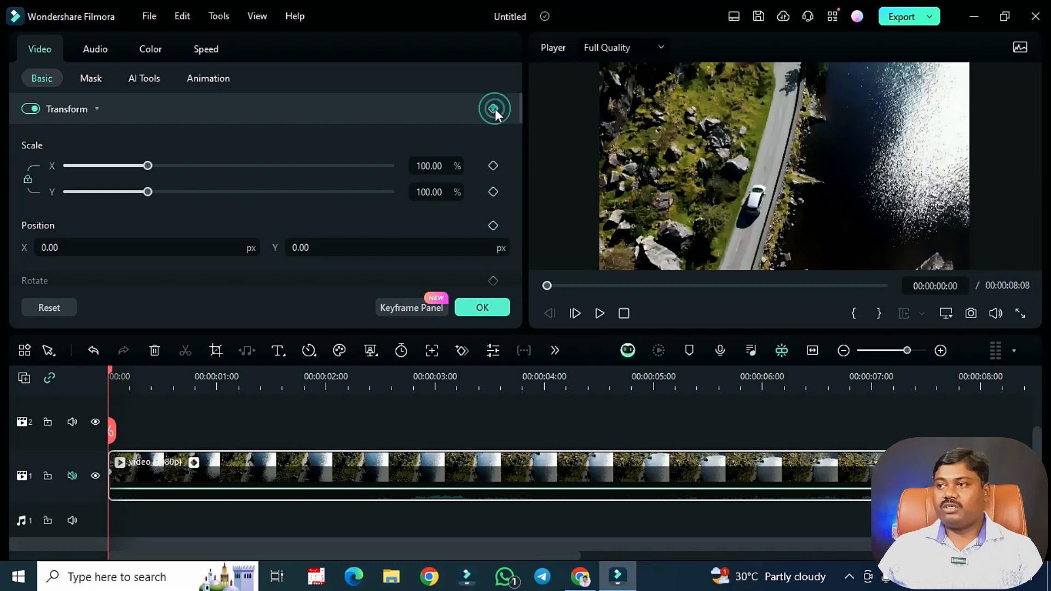
left_click(495, 109)
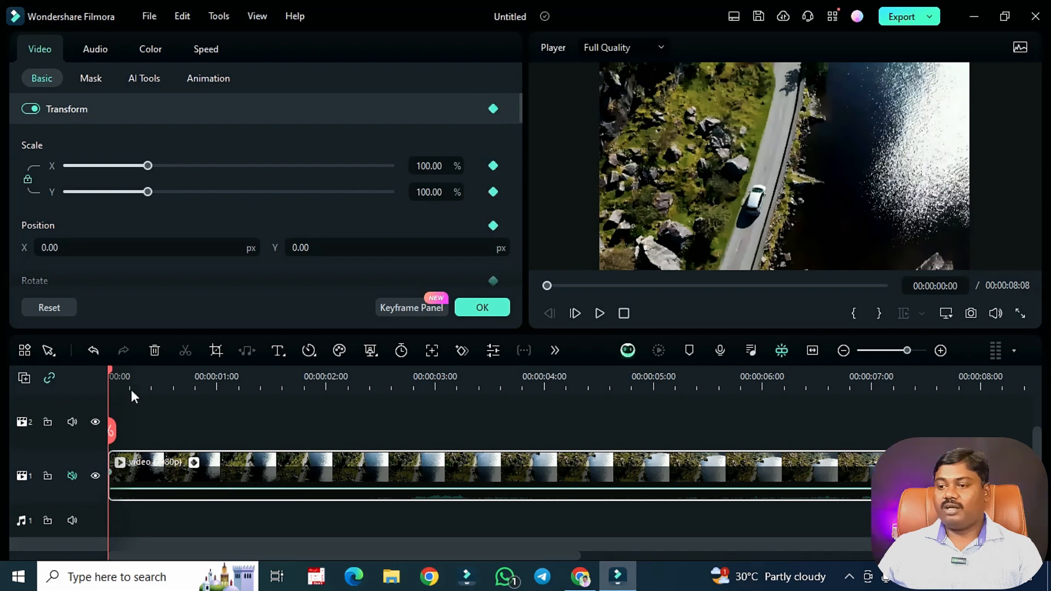
scroll(344, 394, "up", 5)
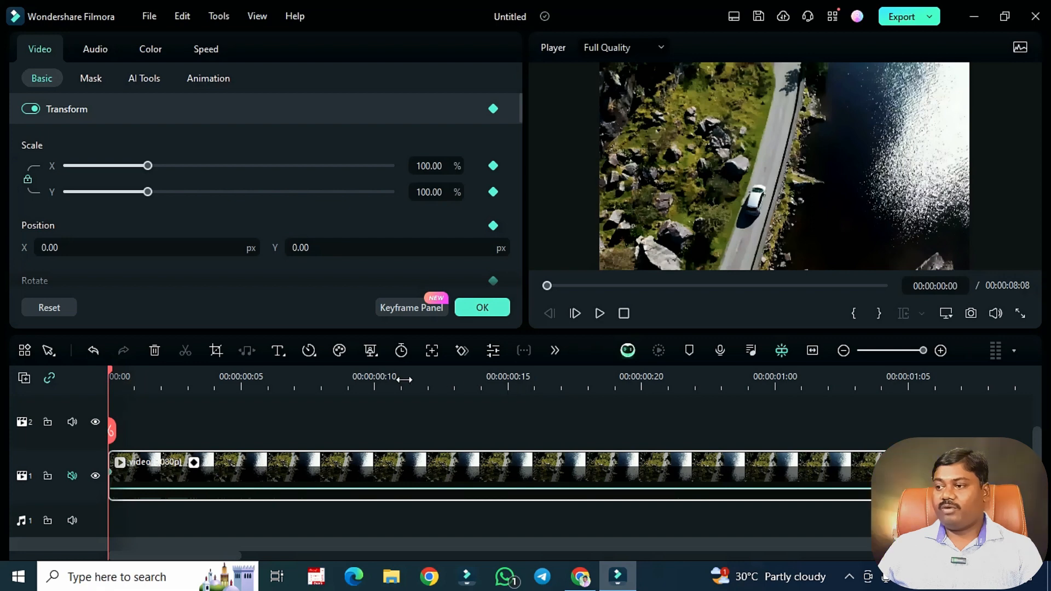
left_click(378, 385)
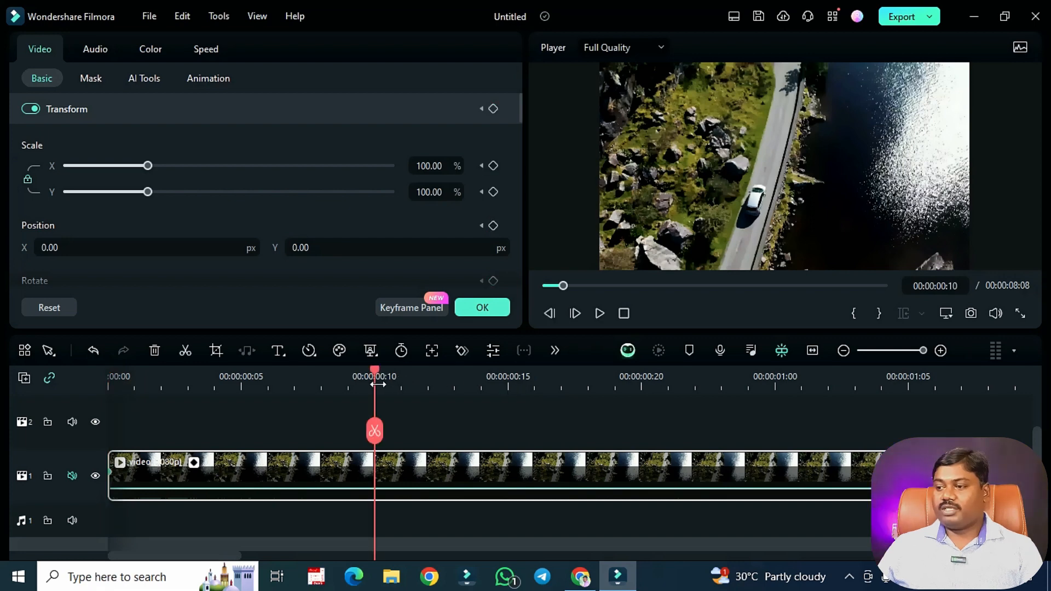
left_click(494, 108)
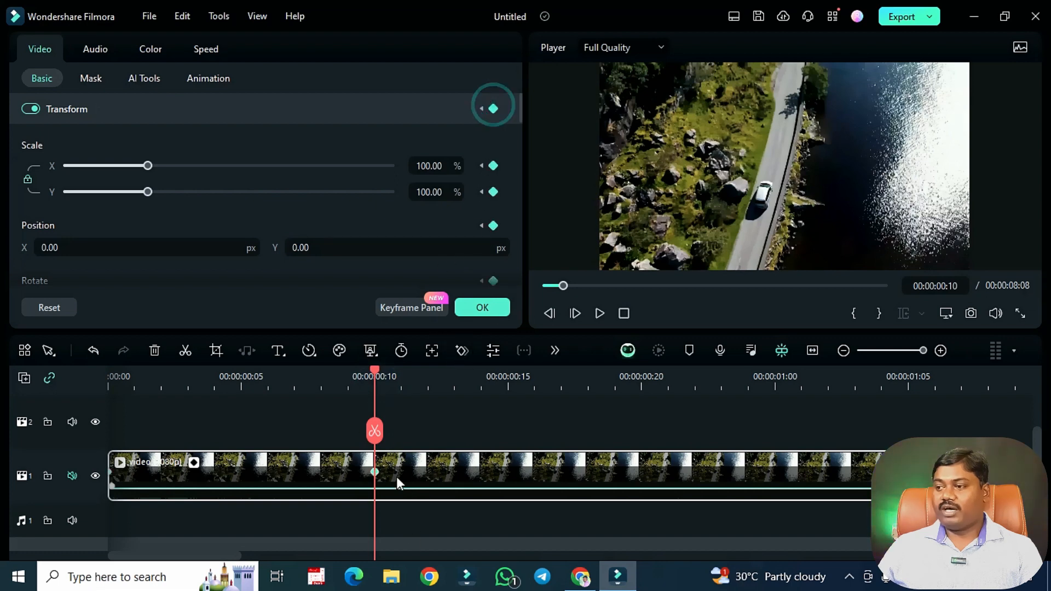
- At the second keyframe, scale the video to about 212.89% and position it at X 64.00, Y 284.00, and play the zoom from the start
left_click_drag(148, 192, 239, 197)
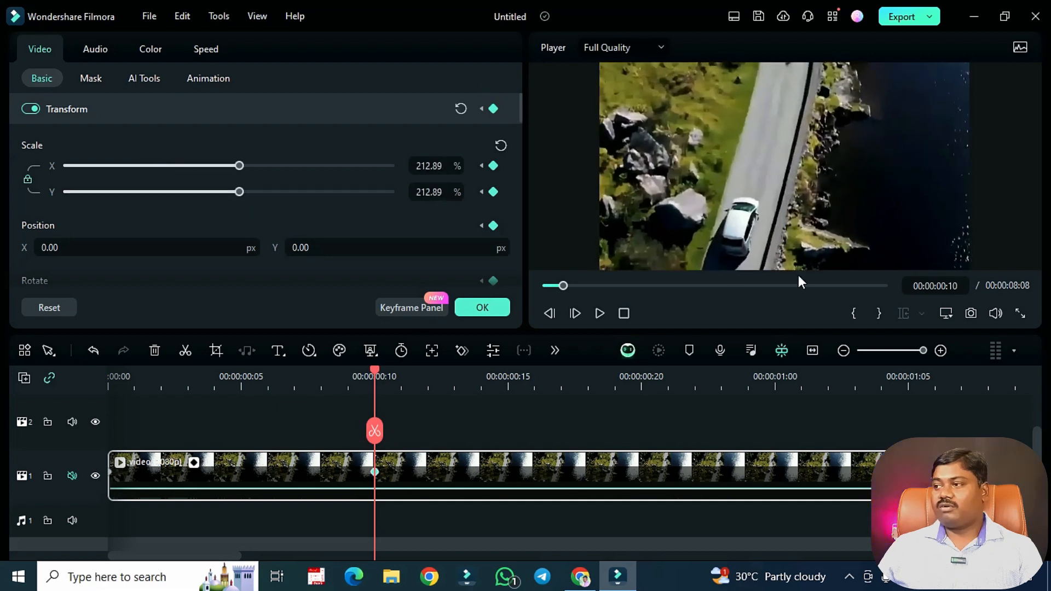
left_click_drag(692, 245, 703, 192)
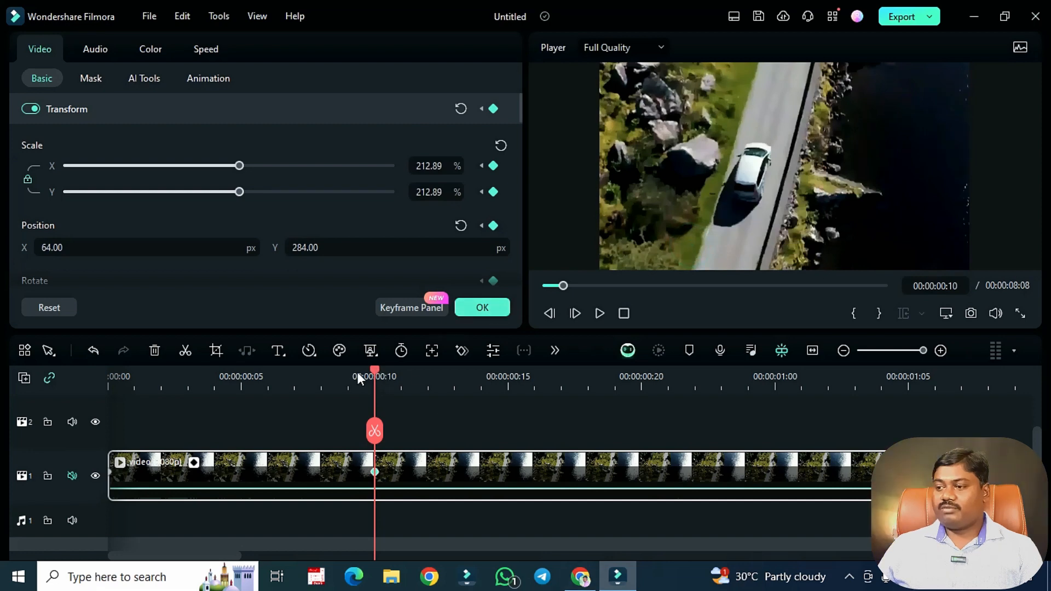
key("Home")
key("space")
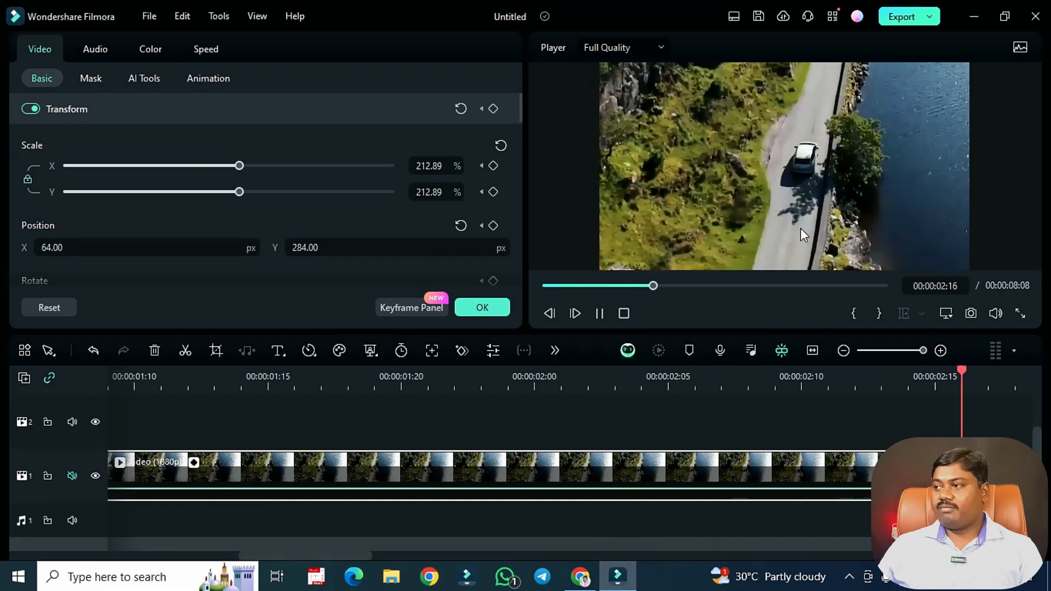
key("space")
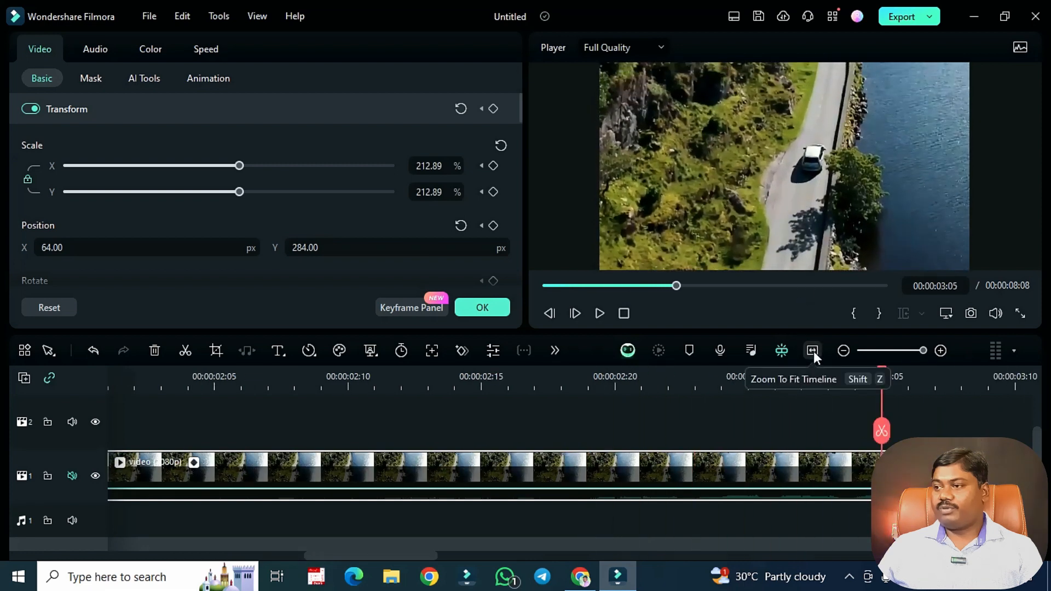
- Fit the timeline to the clip and add an opacity keyframe of 12.00 at 00:00:00:07
left_click(813, 350)
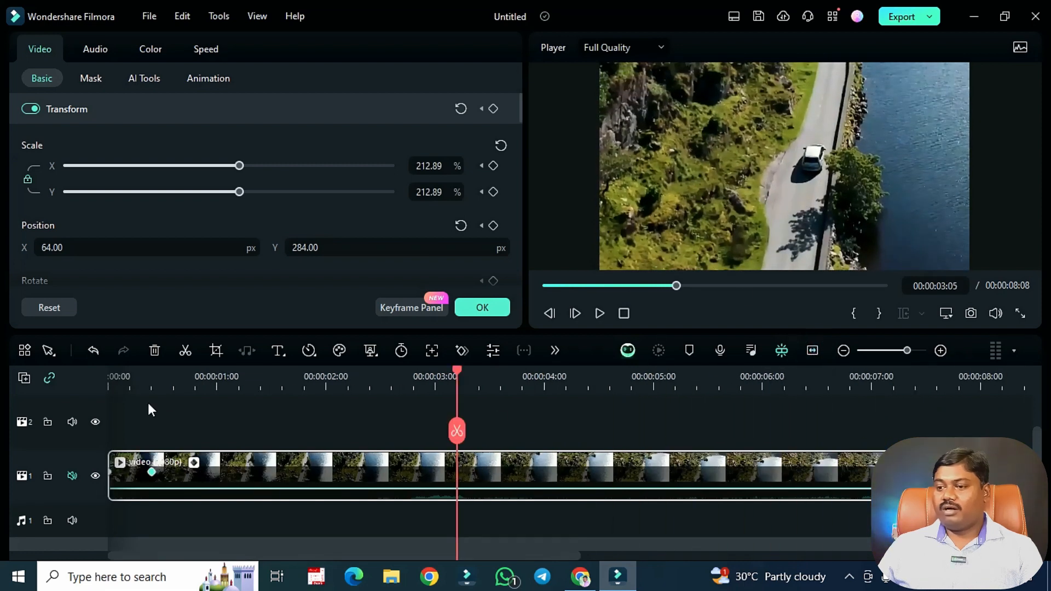
left_click_drag(129, 376, 140, 400)
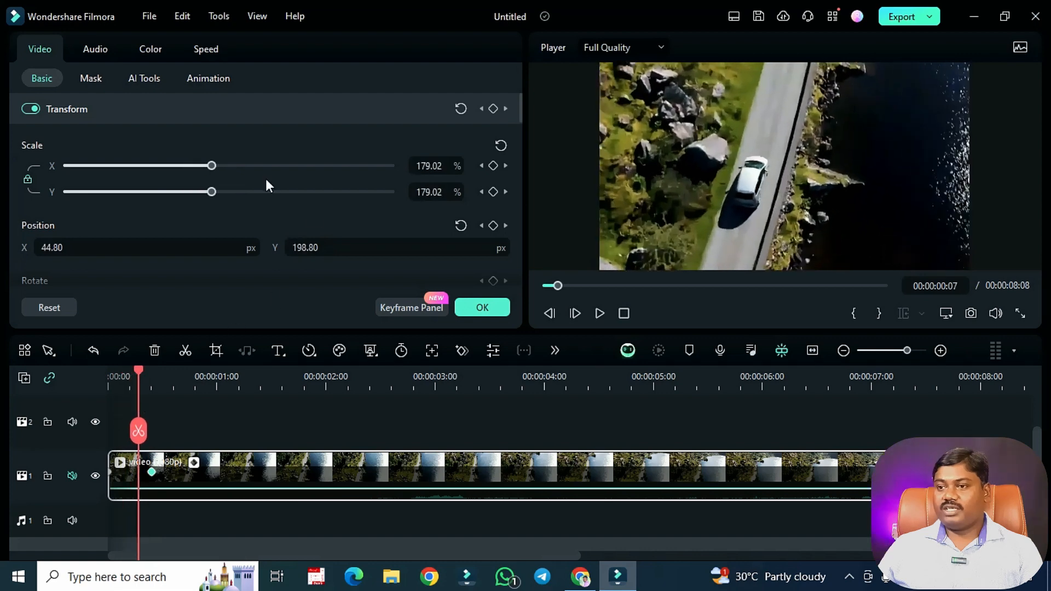
scroll(275, 240, "down", 6)
left_click(433, 235)
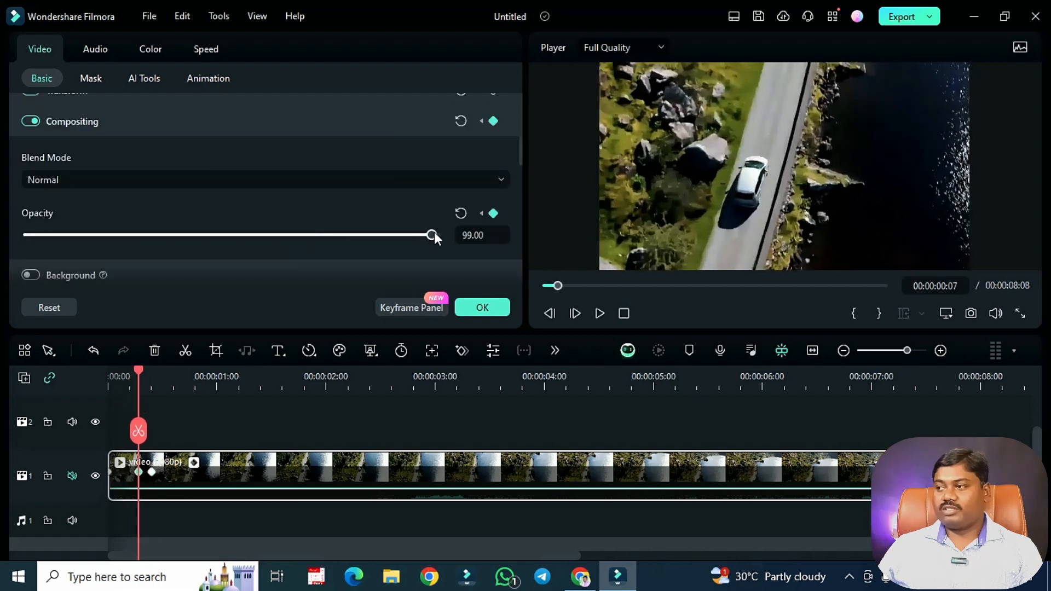
left_click_drag(435, 232, 74, 268)
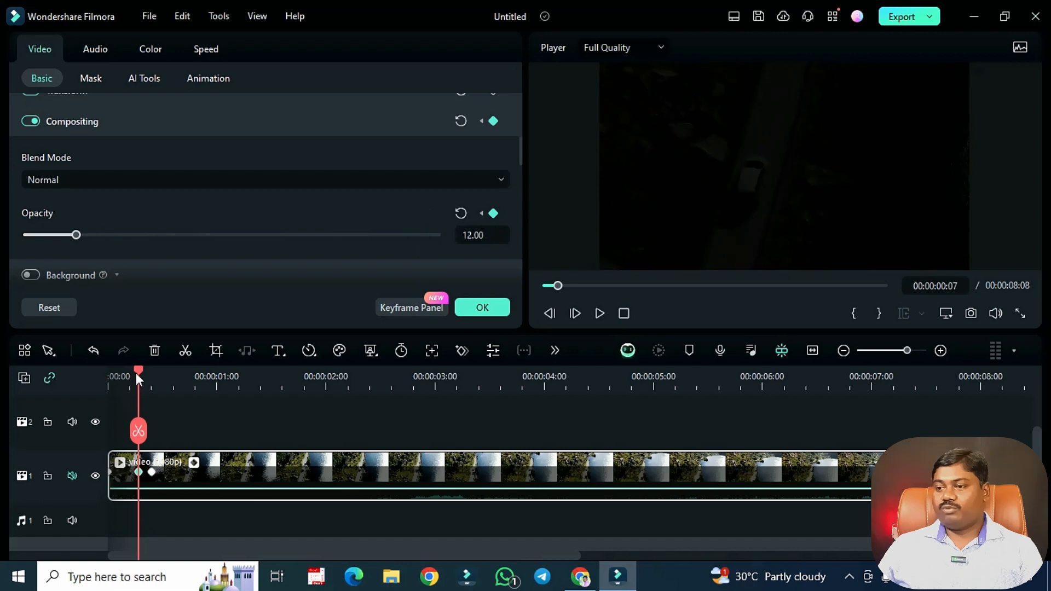
- Play the clip from the start to review the opacity fade, return to its first frame and close the clip settings
left_click(107, 378)
key("space")
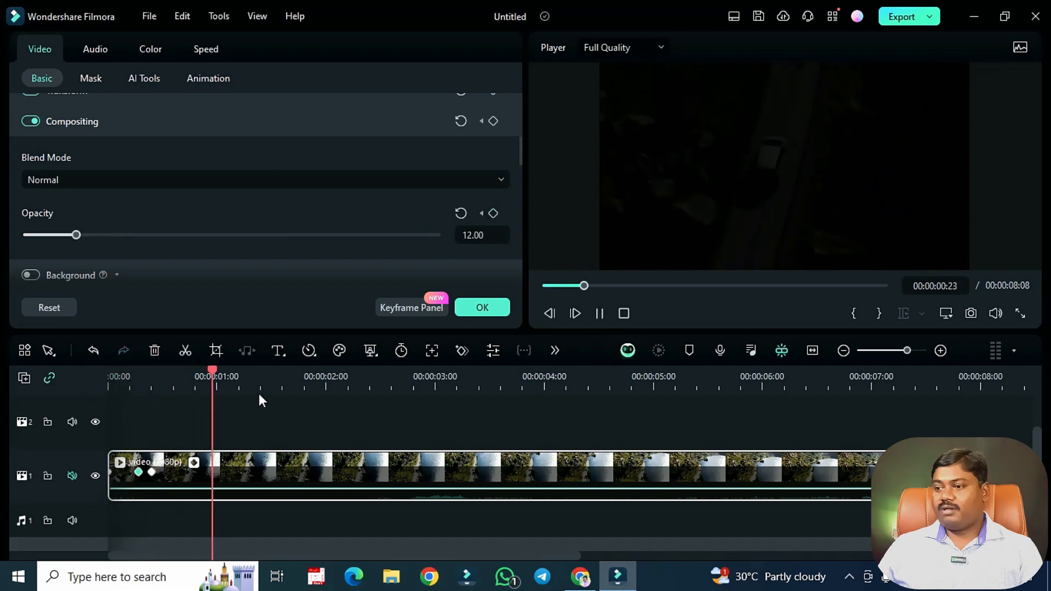
key("space")
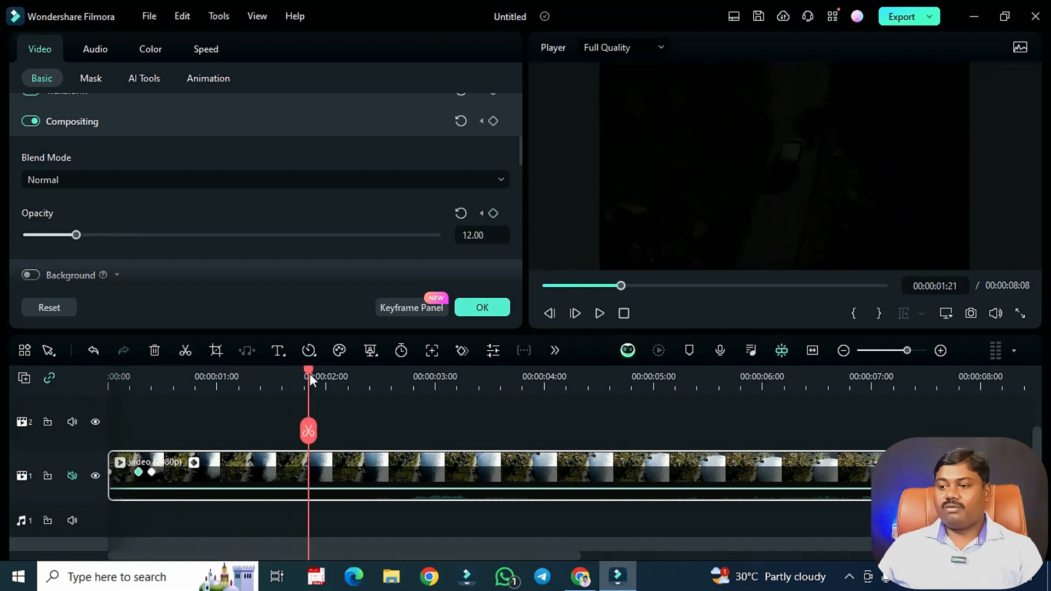
key("Home")
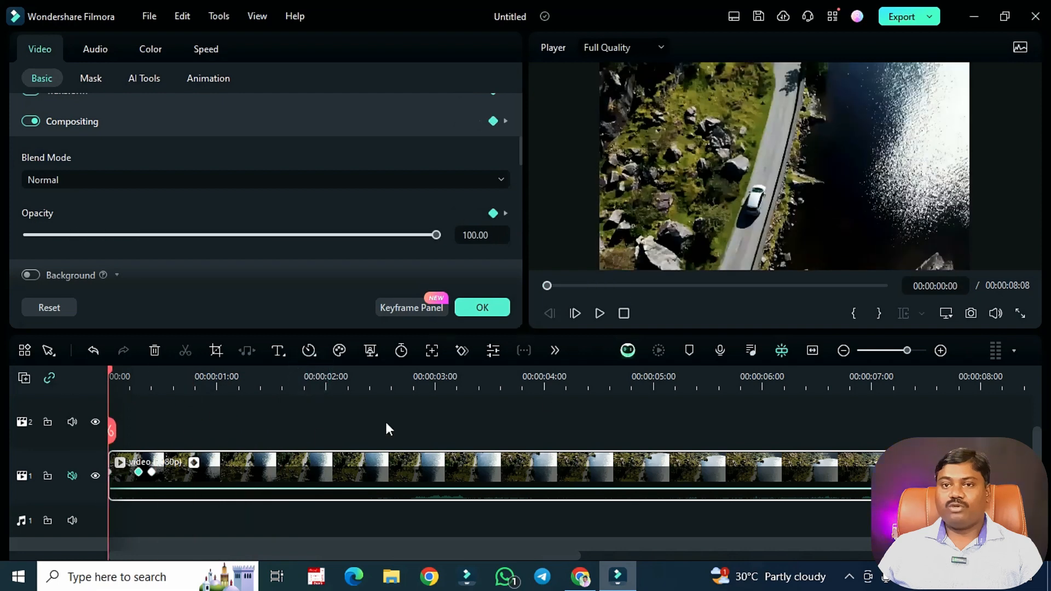
left_click(482, 307)
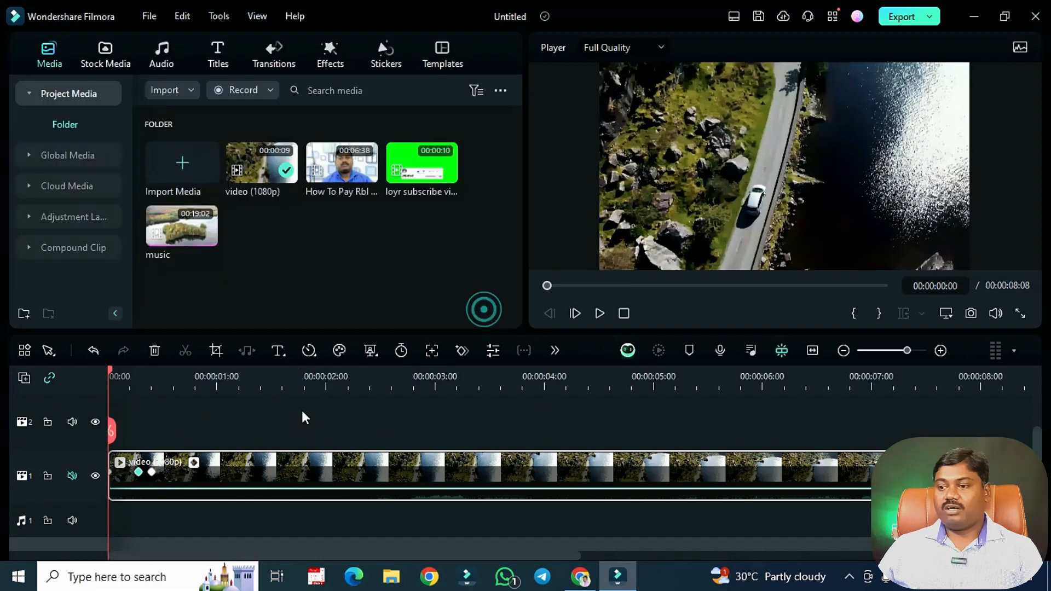
- Replace the keyframed clip on video track 1 with a fresh copy of video (1080p) from the project media
left_click(298, 463)
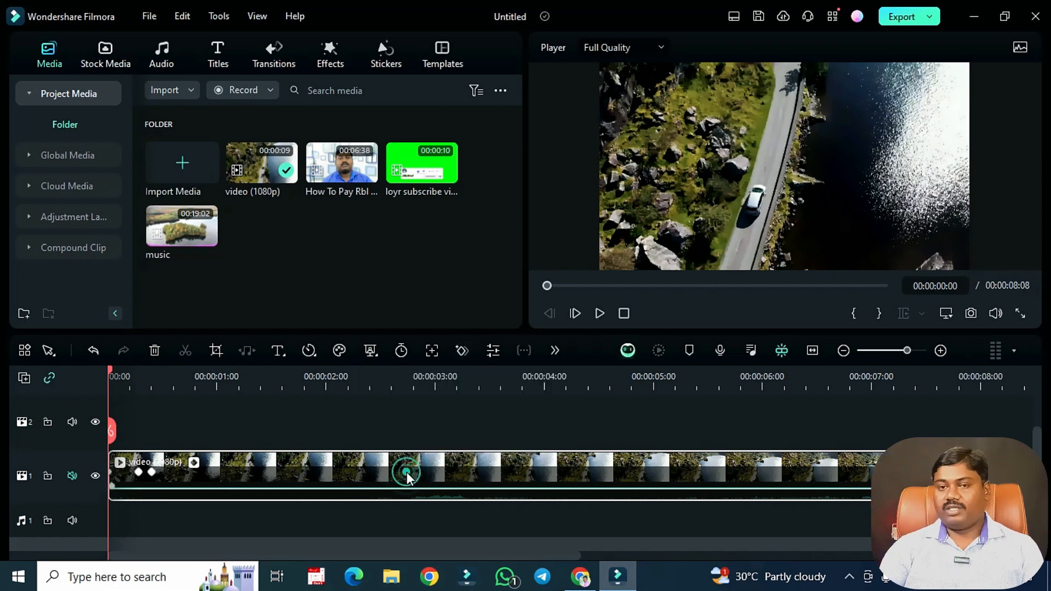
key("Delete")
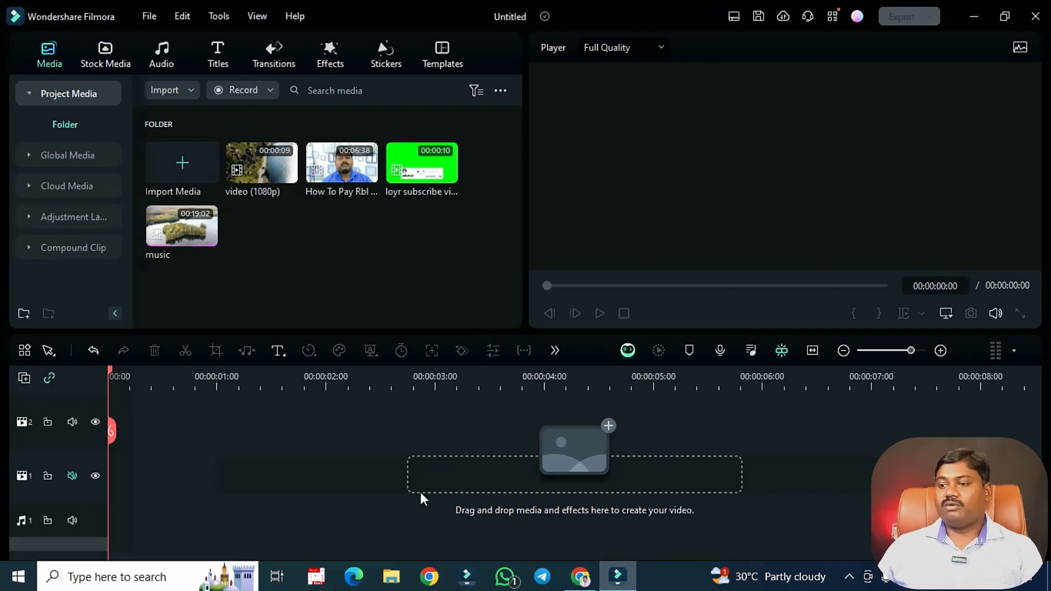
left_click_drag(254, 171, 153, 480)
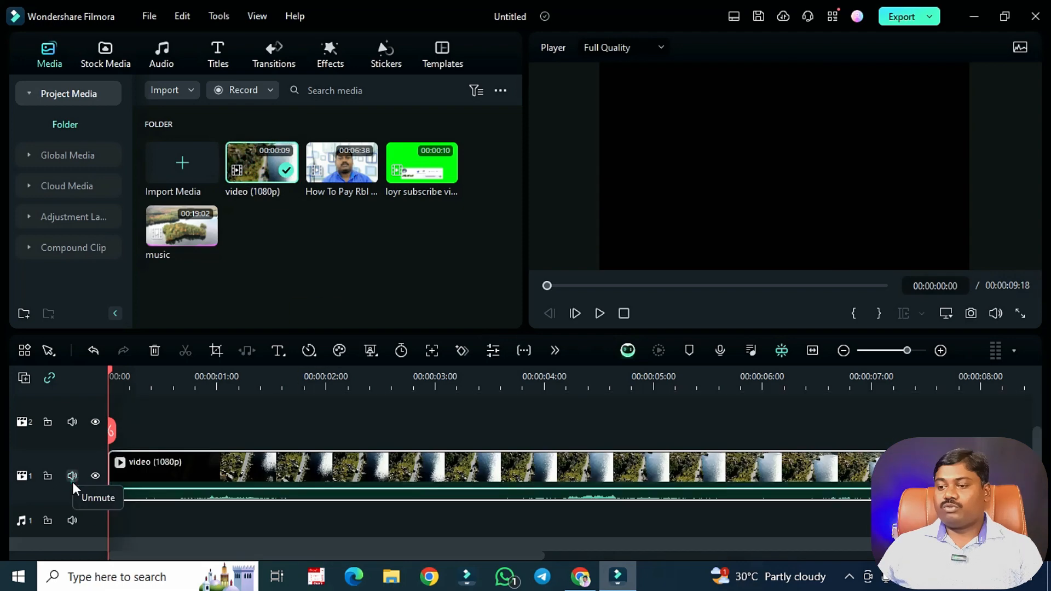
- Open the clip's edit settings and examine the Audio, Color and Speed options
left_click(492, 353)
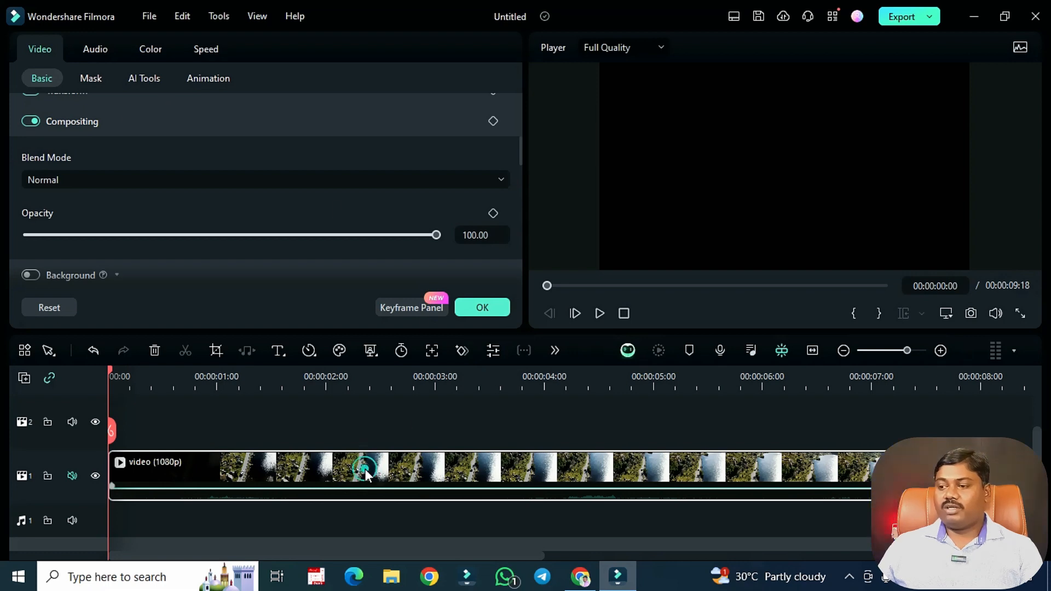
scroll(154, 179, "up", 5)
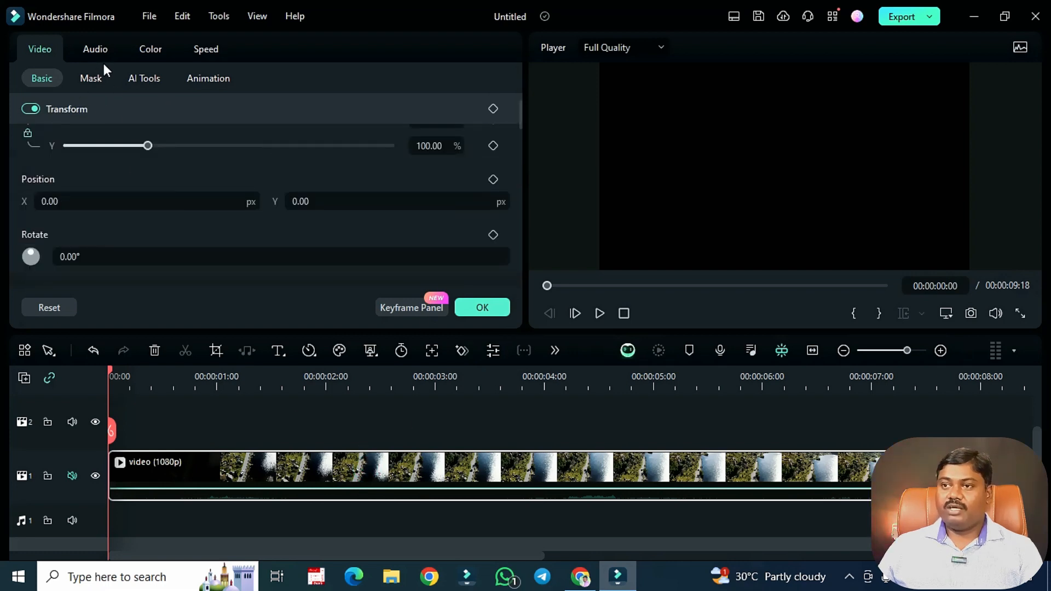
left_click(112, 49)
left_click(147, 47)
left_click(206, 49)
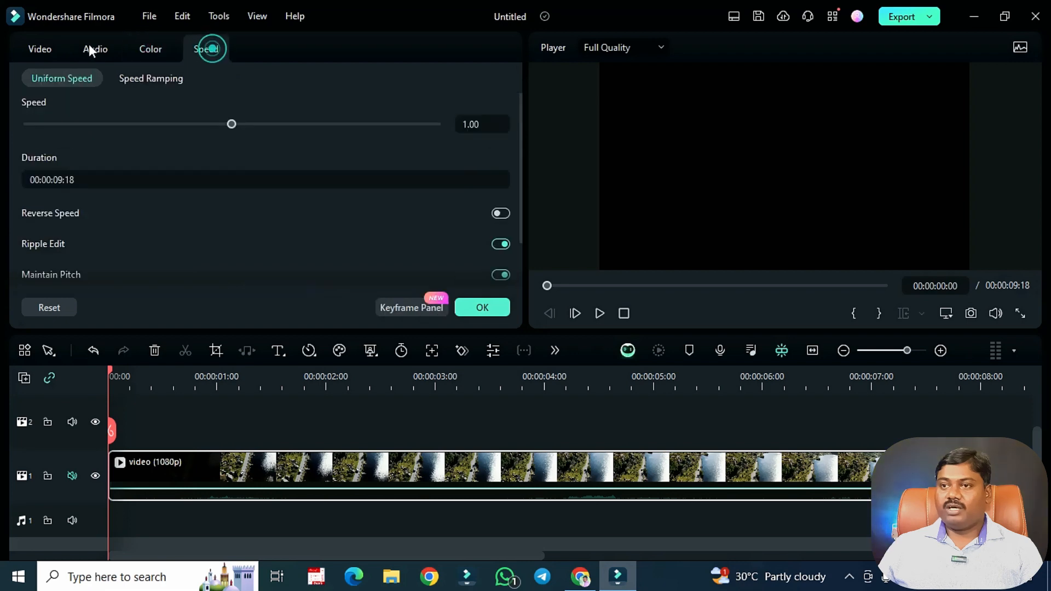
- Examine the clip's Mask, AI Tools, Animation and Basic video settings, and close the edit settings
left_click(39, 49)
left_click(93, 79)
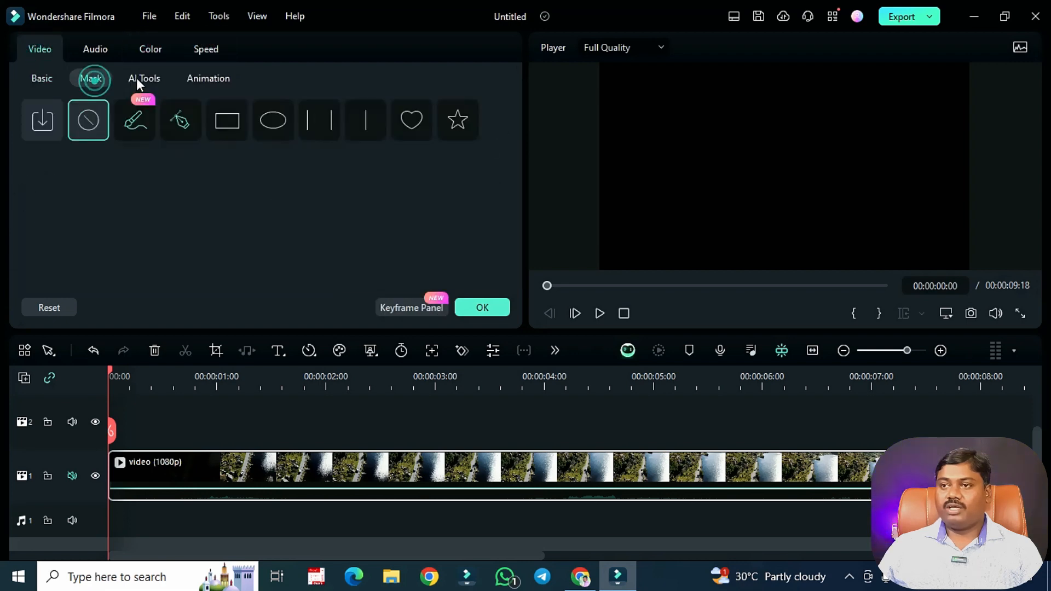
left_click(137, 78)
left_click(204, 77)
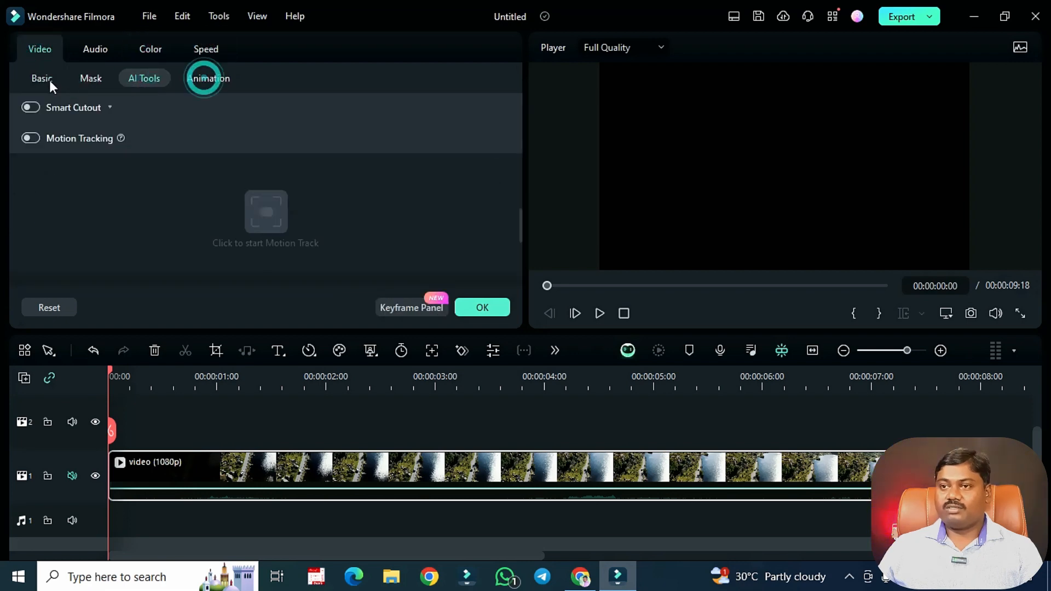
left_click(45, 79)
left_click(213, 78)
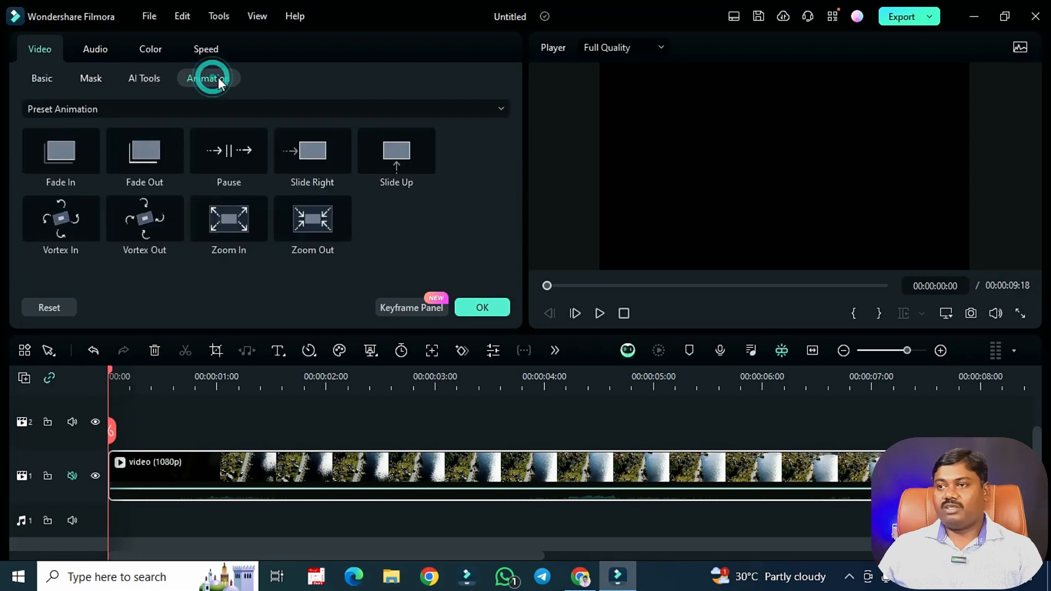
left_click(41, 78)
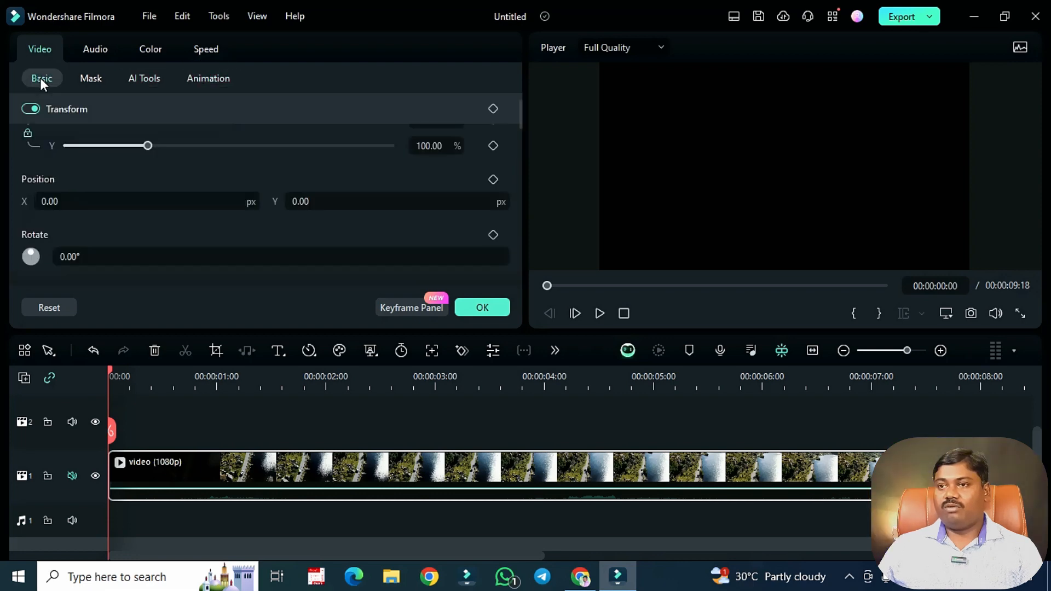
left_click(488, 307)
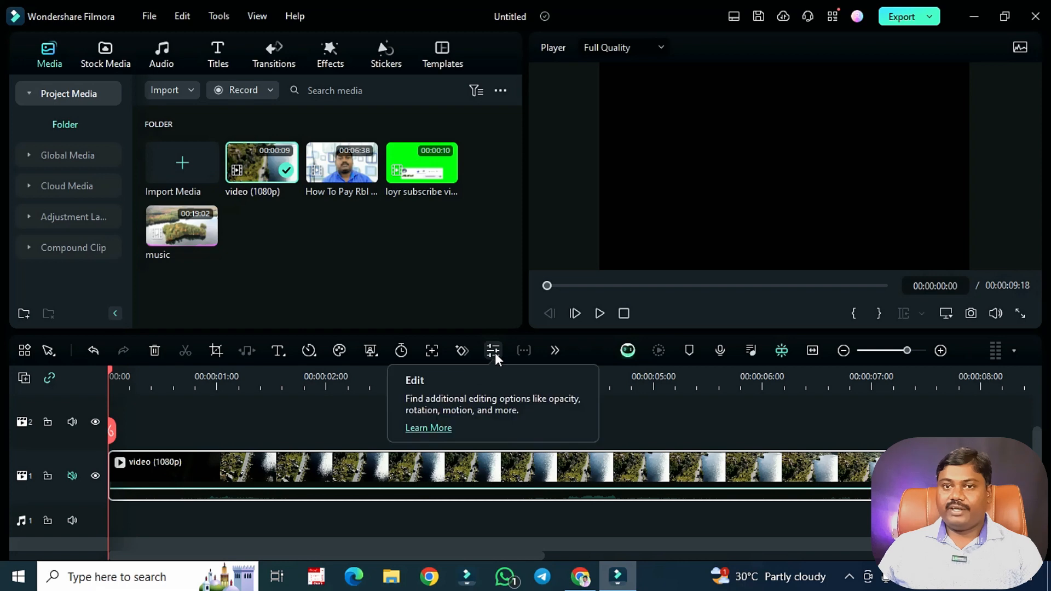
- Start Speech-to-Text for the selected clip and choose Telugu (India) as the language of the audio
left_click(555, 351)
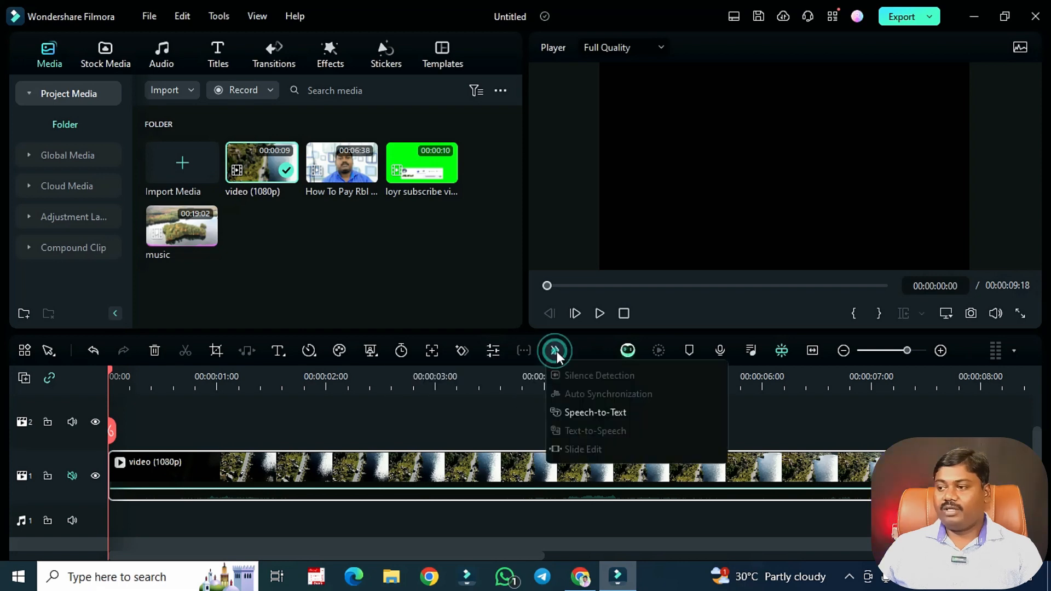
left_click(584, 413)
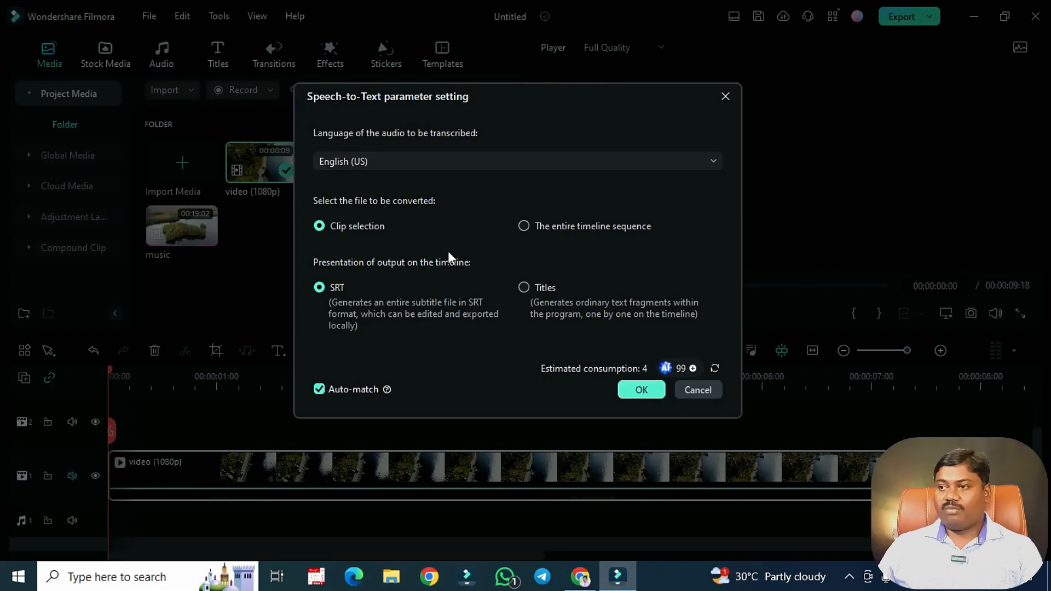
left_click(472, 153)
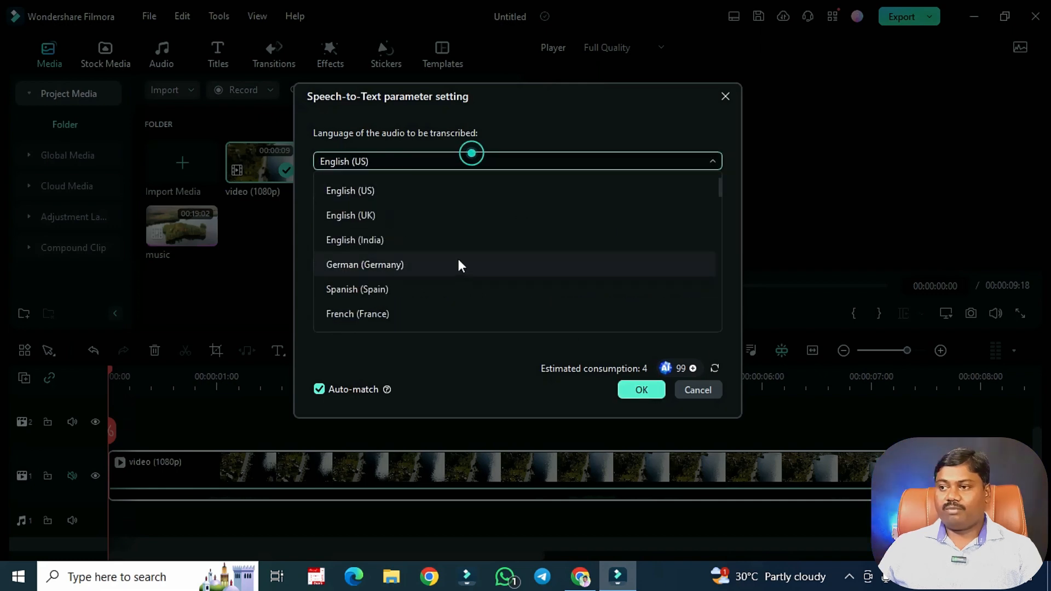
scroll(427, 274, "down", 3)
scroll(384, 301, "down", 3)
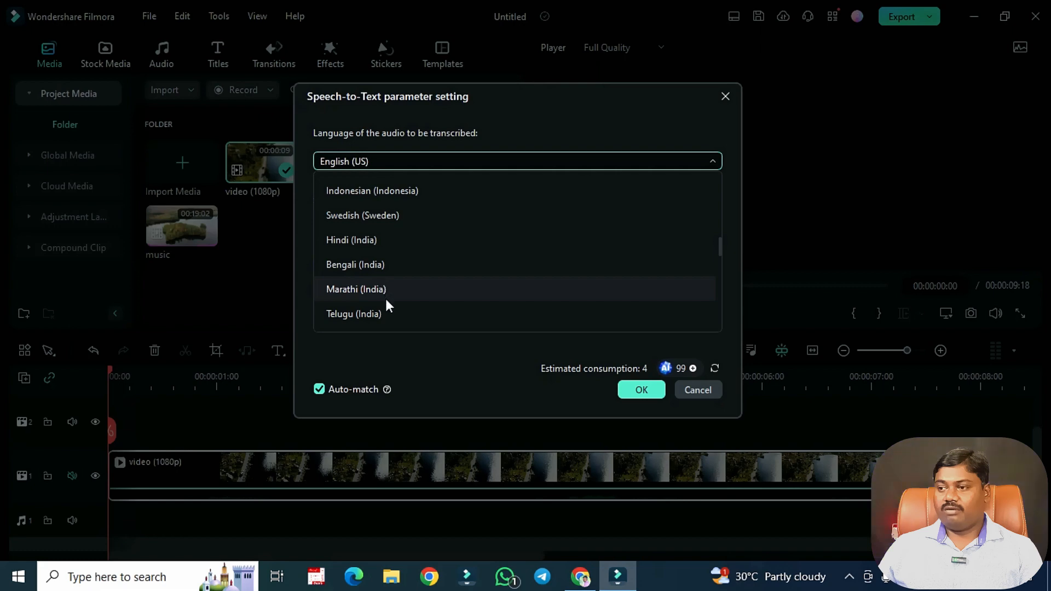
left_click(391, 314)
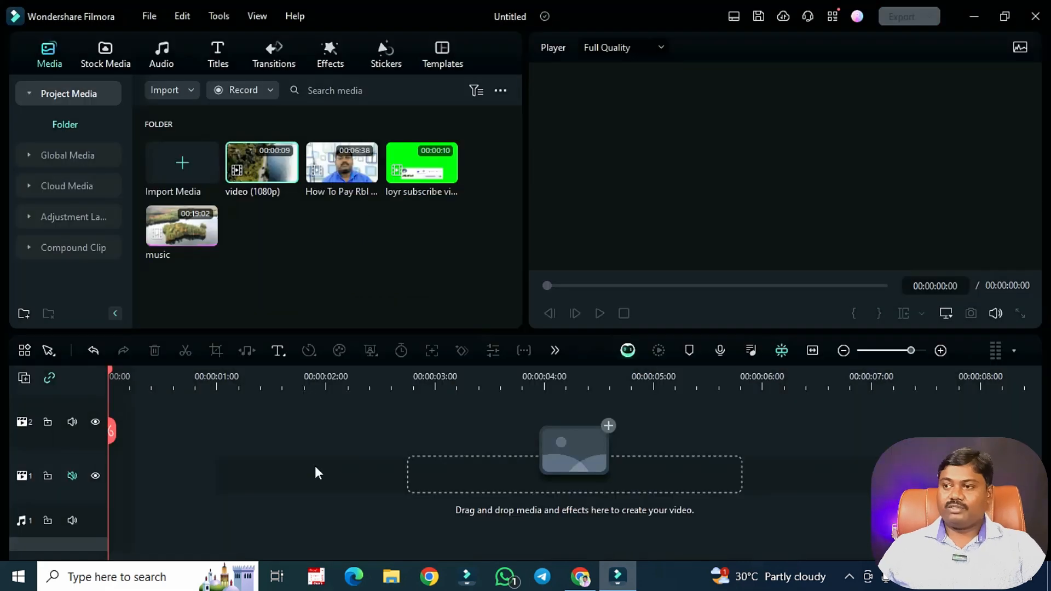
- Place the How To Pay Rbl video at the start of video track 1 and unmute the track
left_click_drag(345, 163, 115, 471)
left_click(72, 475)
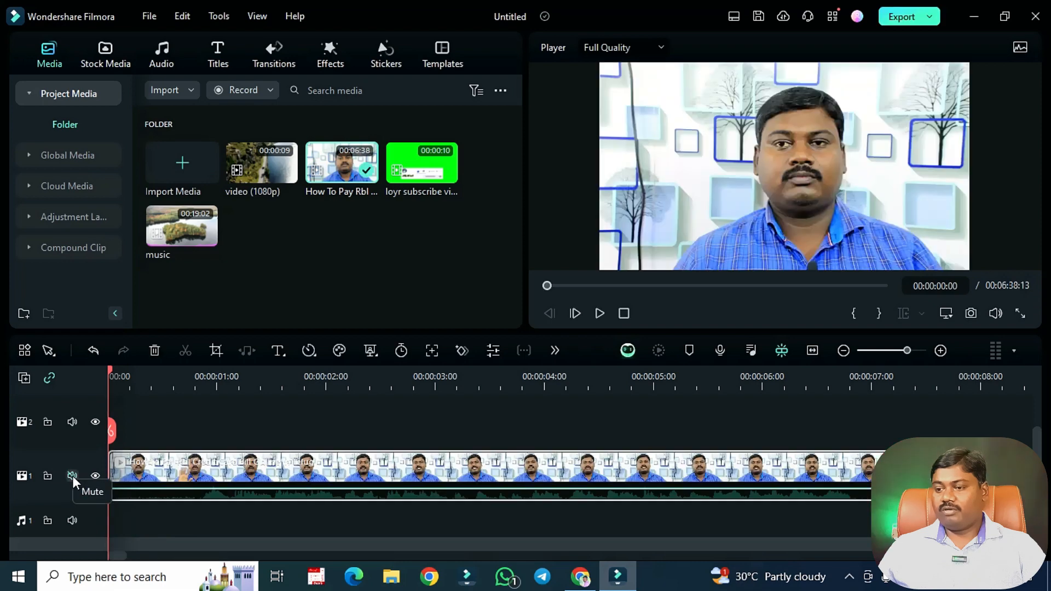
- Detach the audio of the How To Pay Rbl clip onto its own audio track
left_click(295, 481)
right_click(295, 481)
left_click(337, 486)
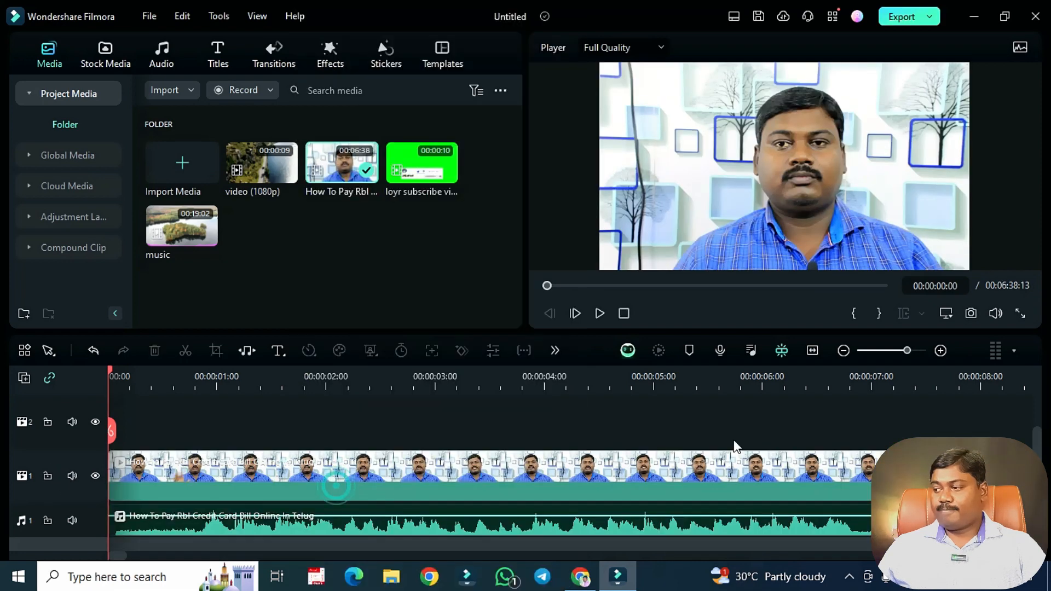
- Split the How To Pay Rbl video and its detached audio at 00:00:07:03 and delete everything after the cut
left_click(886, 390)
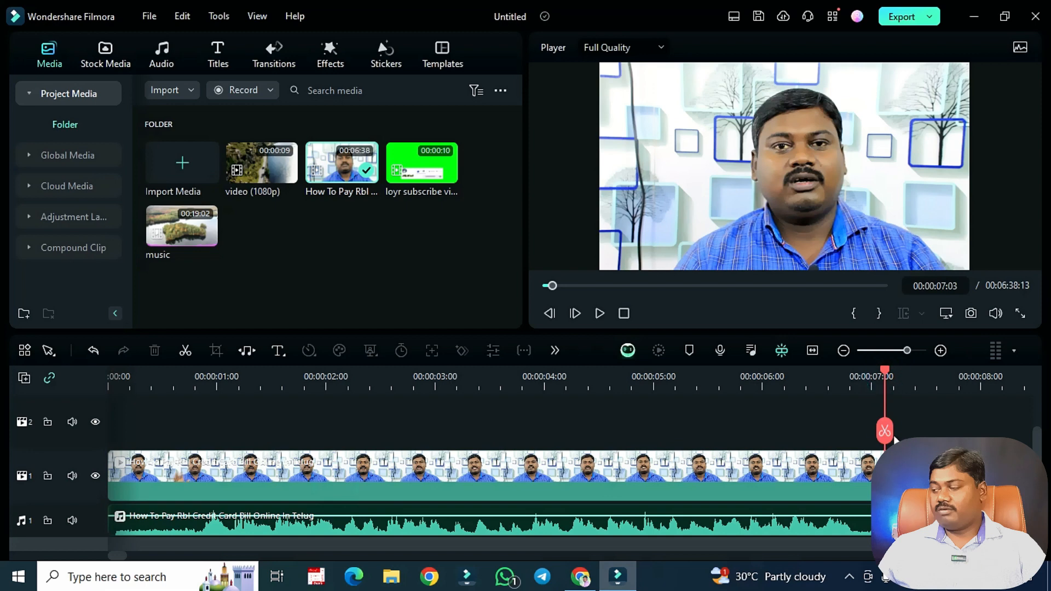
left_click(886, 431)
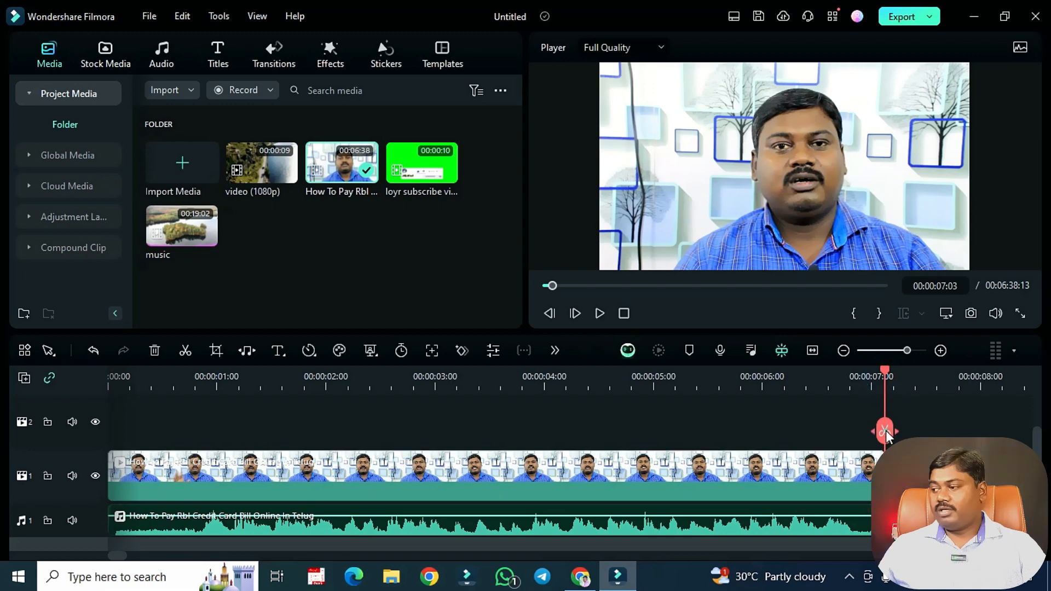
scroll(905, 428, "down", 2)
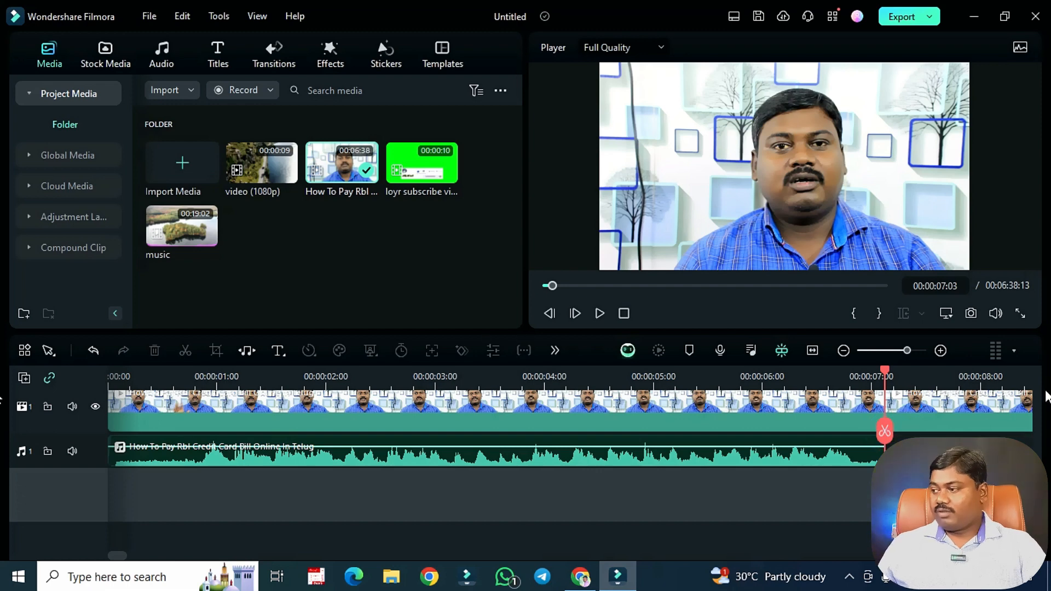
left_click(969, 412)
key("Delete")
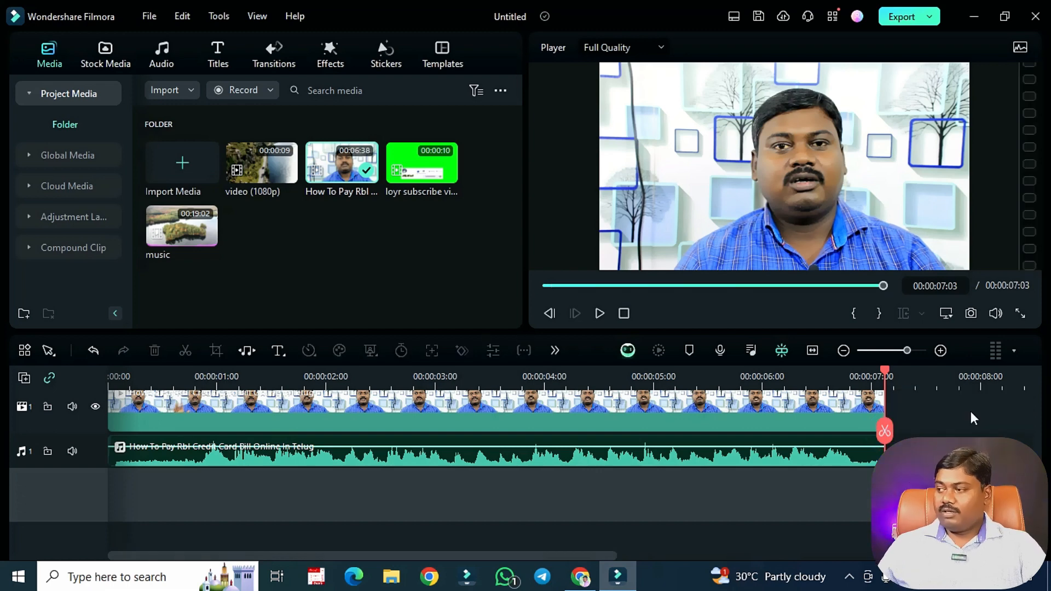
- Analyze the detached audio clip with Silence Detection and close the analysis without applying it
scroll(499, 443, "up", 2)
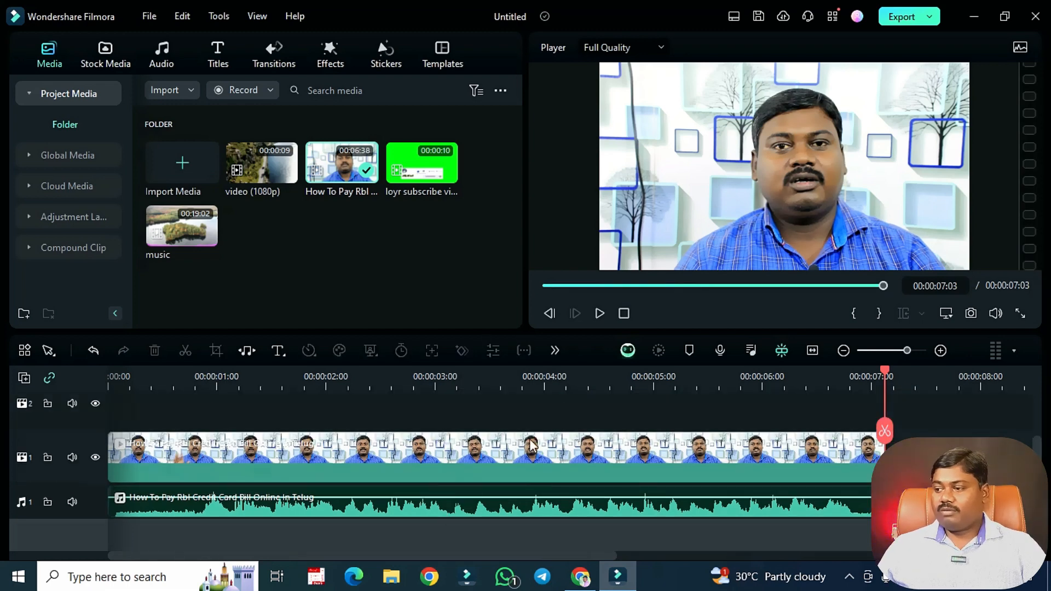
left_click(485, 513)
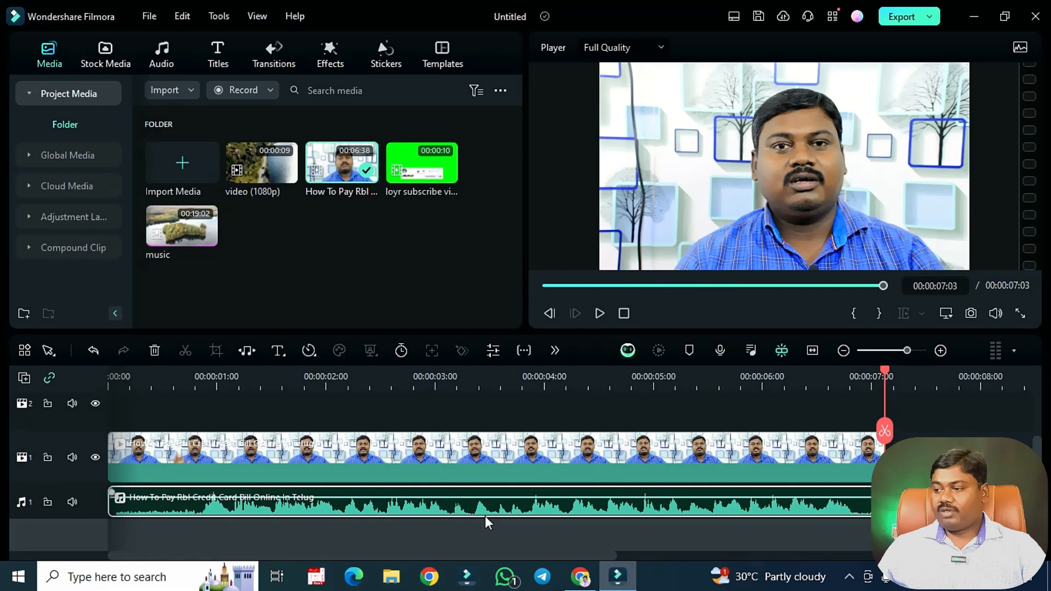
left_click(554, 351)
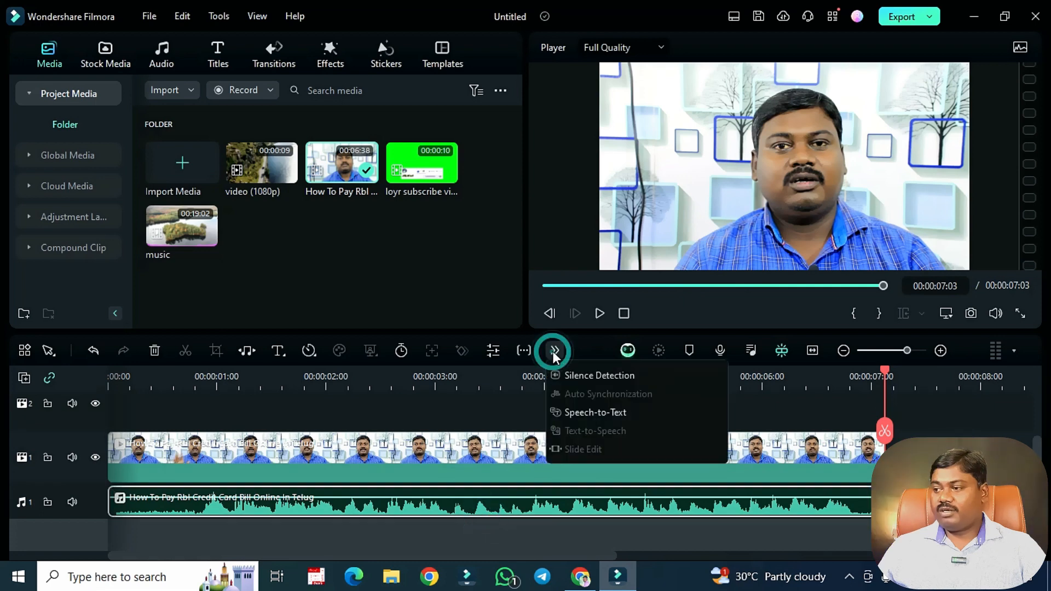
left_click(628, 381)
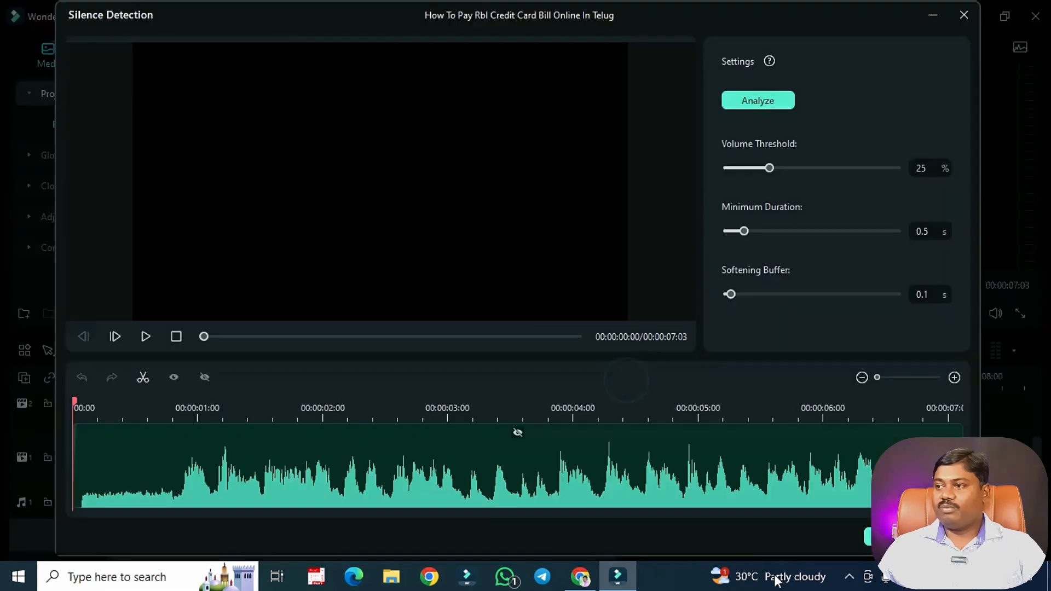
left_click(774, 104)
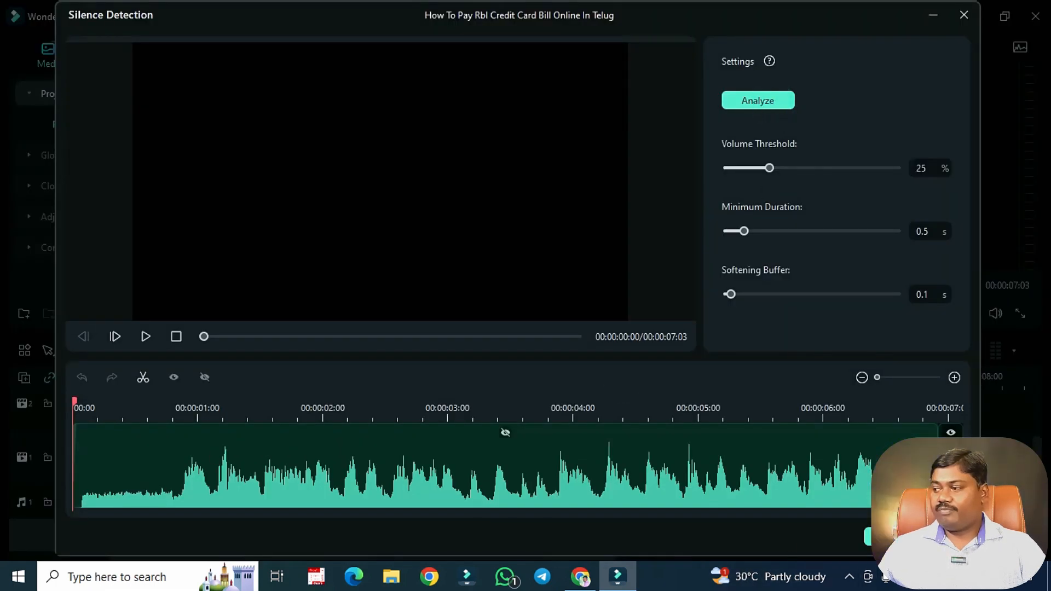
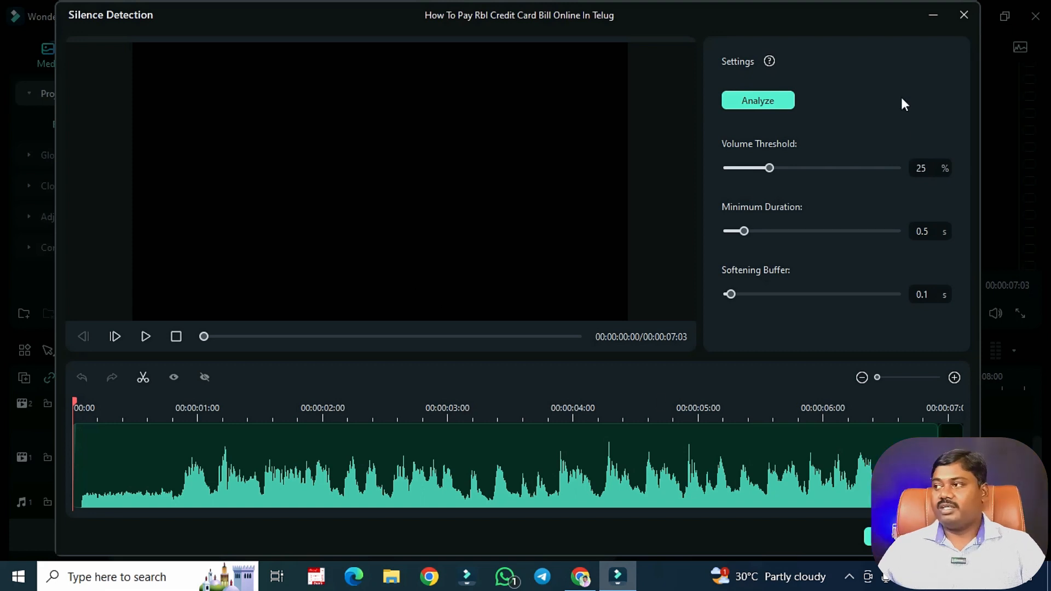
left_click(964, 15)
left_click(619, 304)
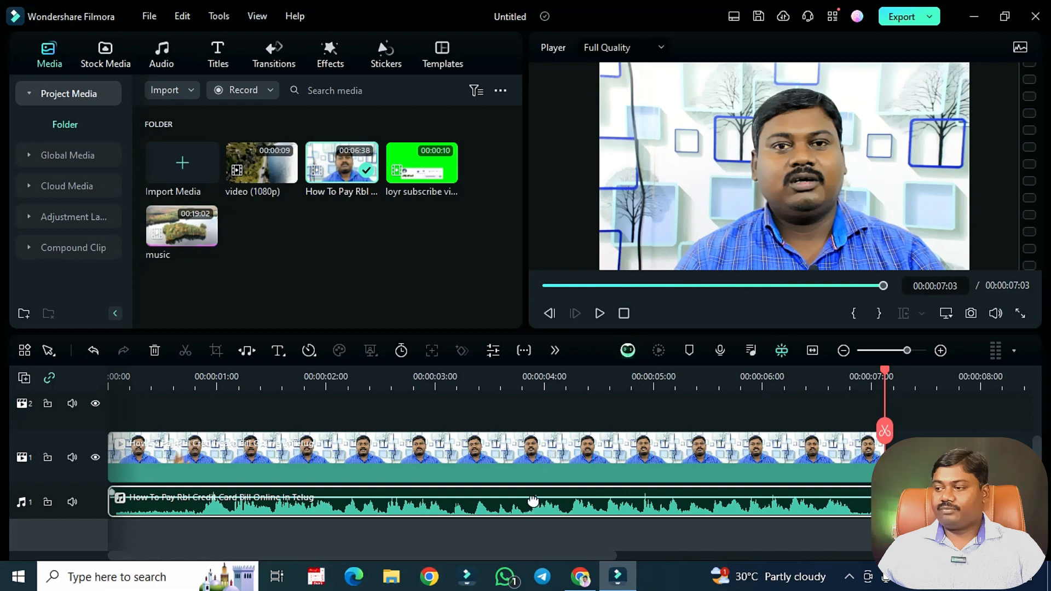
- Duplicate the detached audio clip and move the copy on audio track 2 about 18 frames earlier
left_click(553, 351)
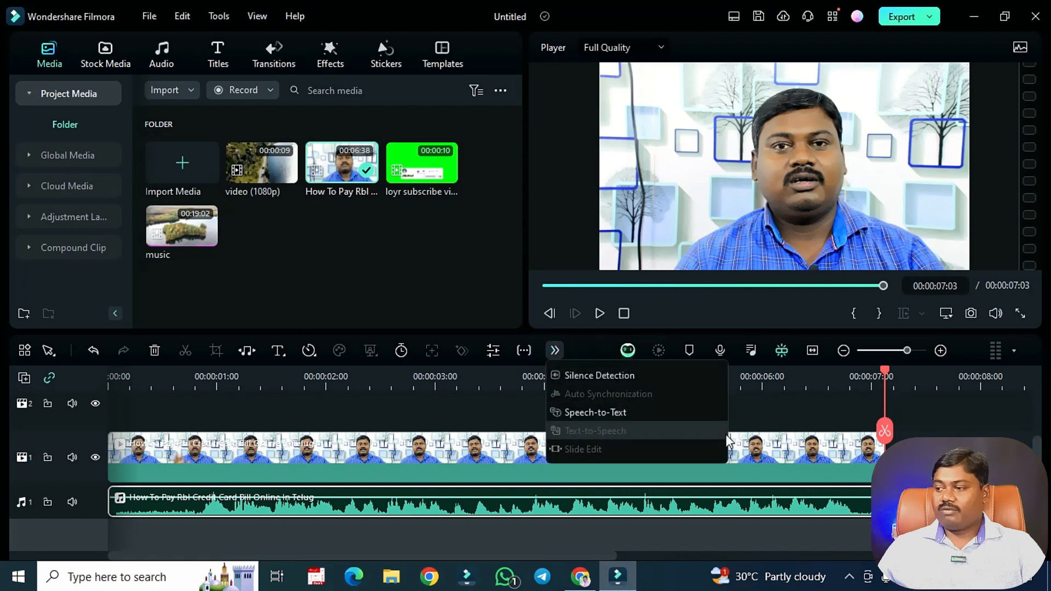
left_click(772, 441)
left_click(554, 505)
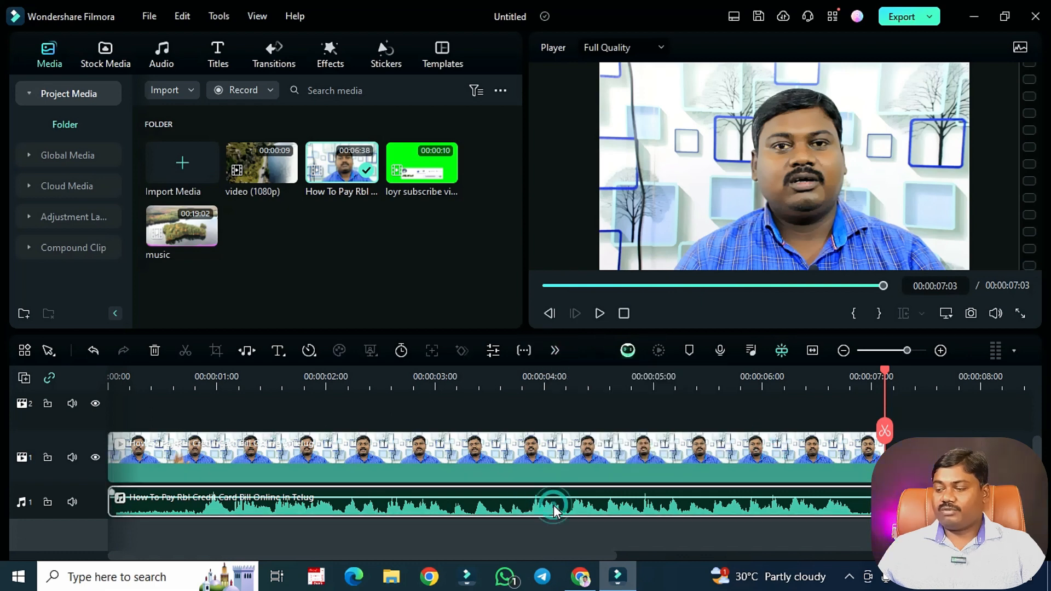
right_click(552, 509)
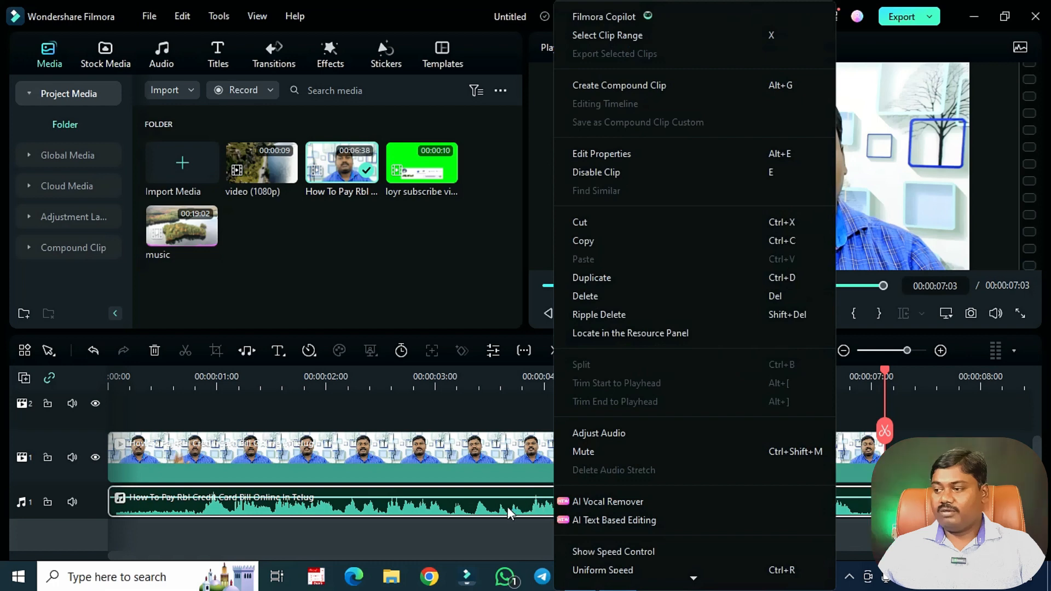
key("ctrl+d")
left_click_drag(461, 495, 371, 502)
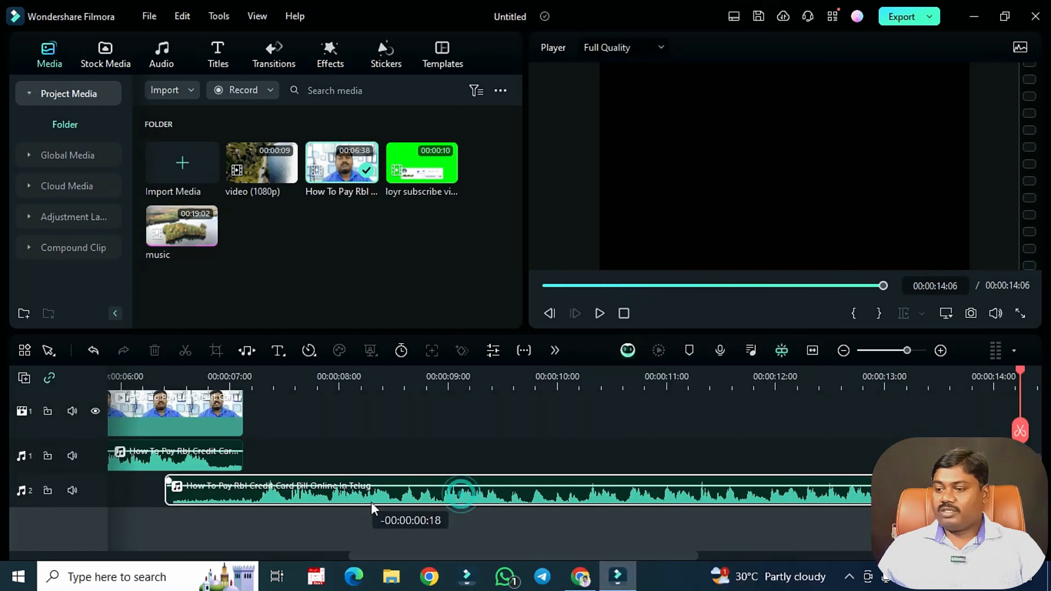
- Split the audio copy on track 2 at 00:00:07:17 and ripple-delete the part before the cut
left_click(304, 378)
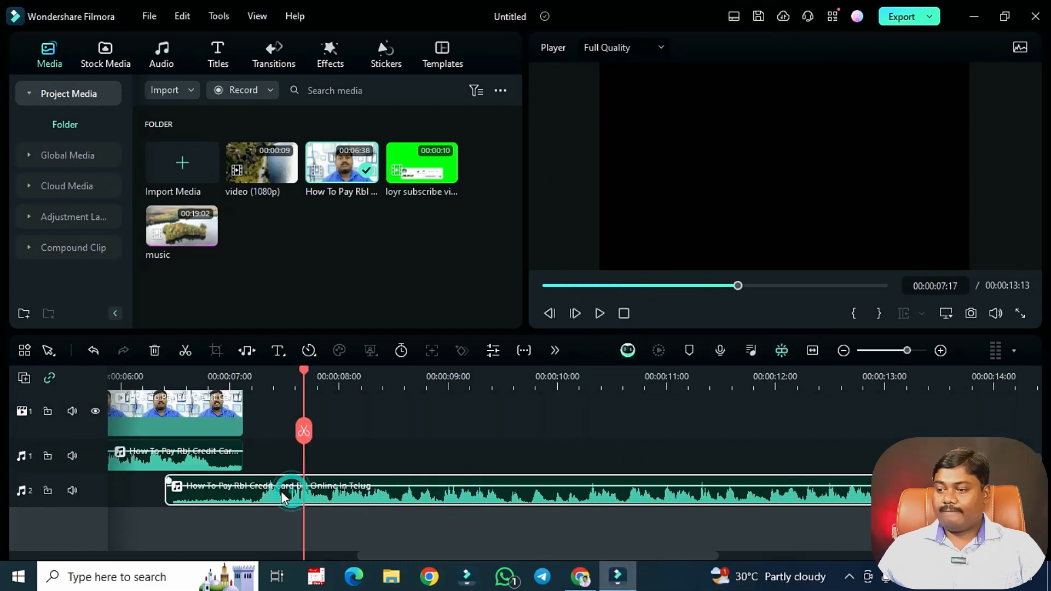
left_click(303, 435)
left_click(275, 496)
key("shift+Delete")
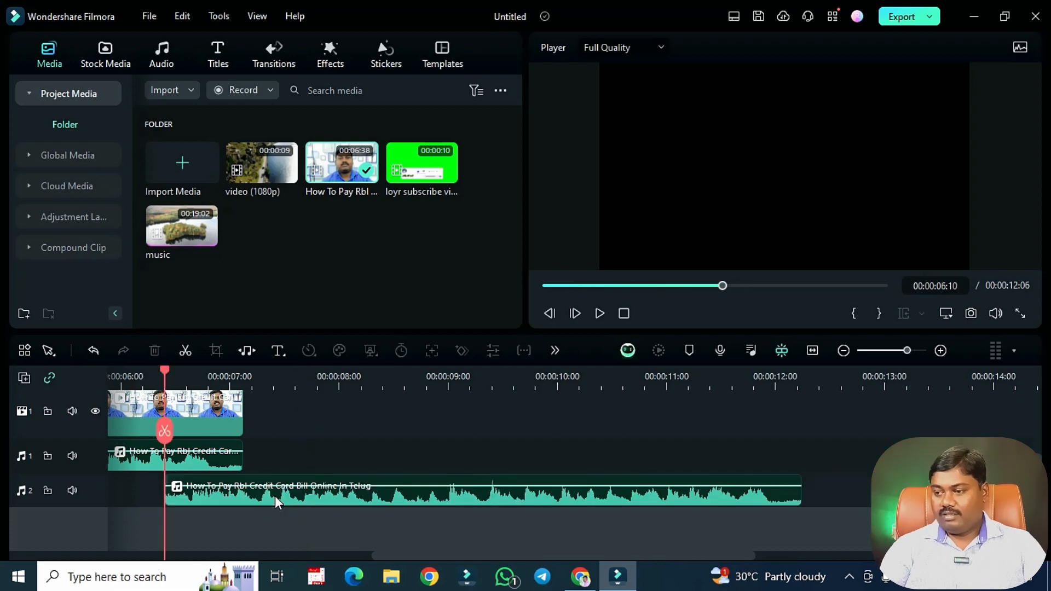
- Move the shortened audio copy to start at about 4.5 seconds and align both audio clips with Auto Synchronization
left_click(813, 350)
left_click_drag(703, 498, 566, 498)
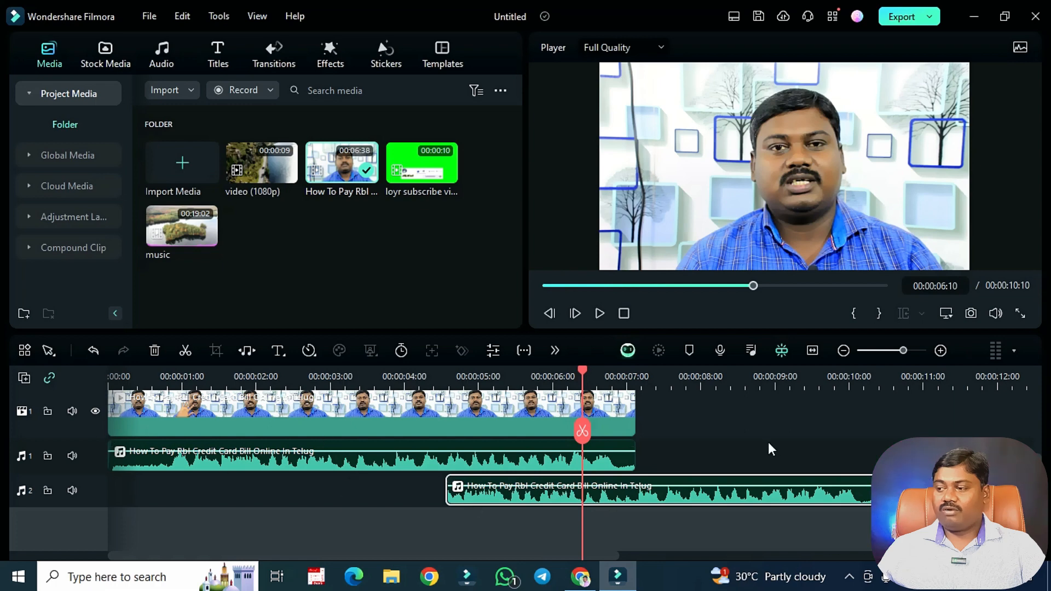
left_click(555, 350)
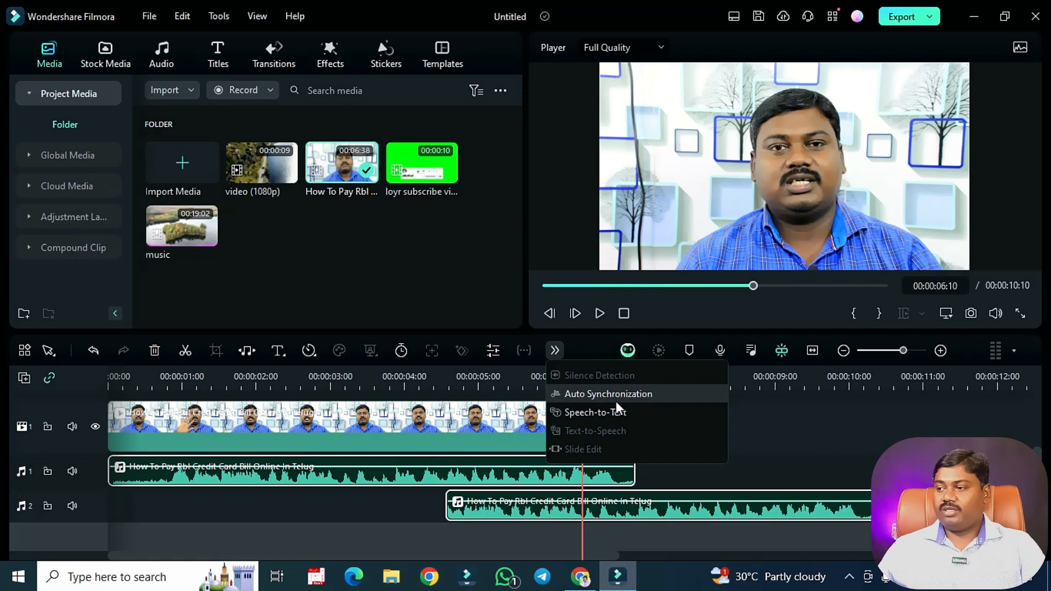
left_click(610, 401)
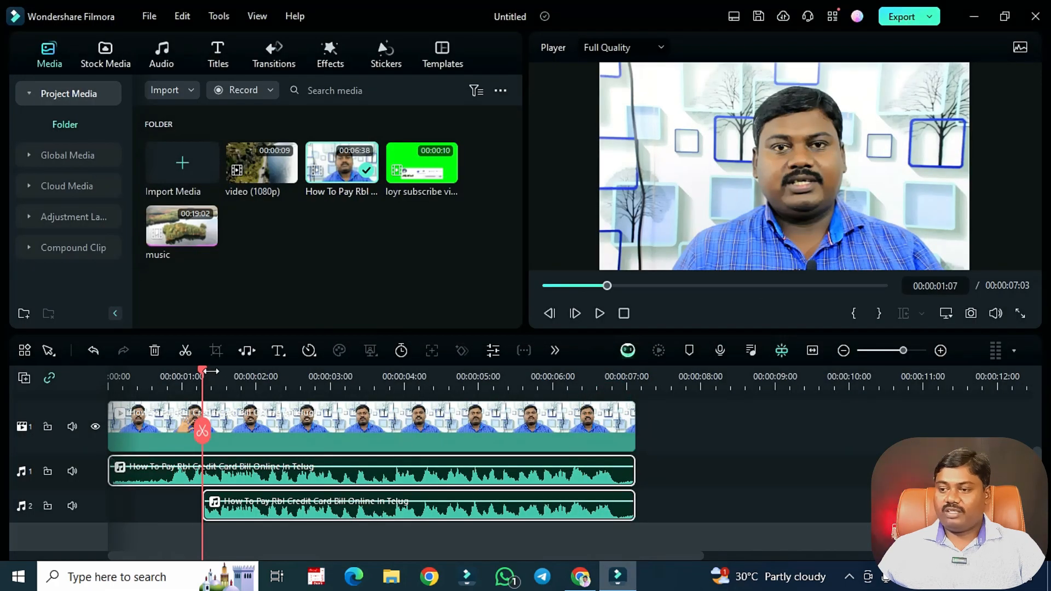
- Play back the two synchronized audio clips from about 00:00:01:07 to check their alignment
left_click_drag(203, 371, 199, 400)
key("space")
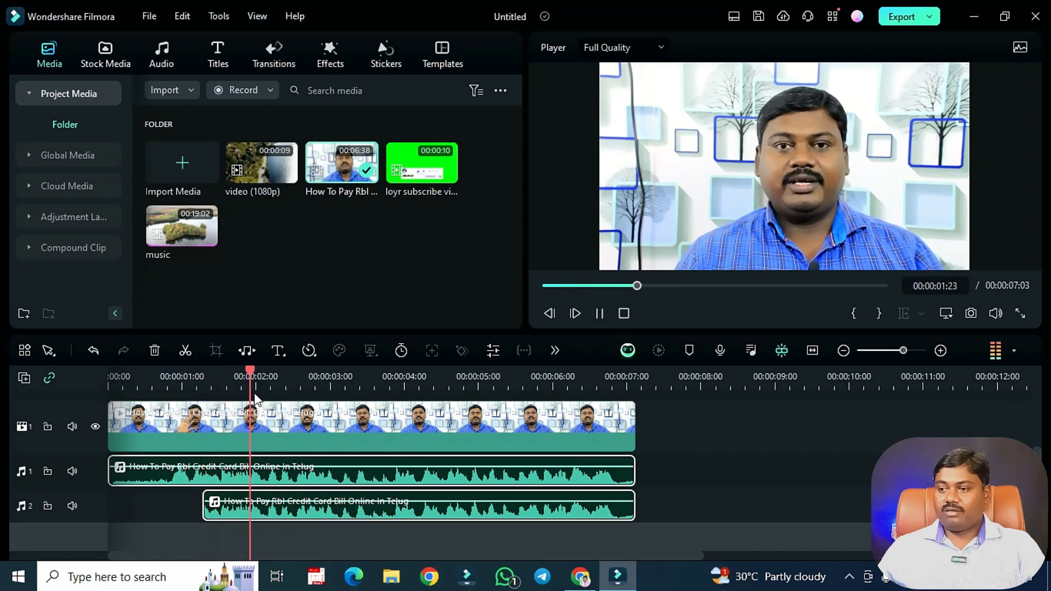
key("space")
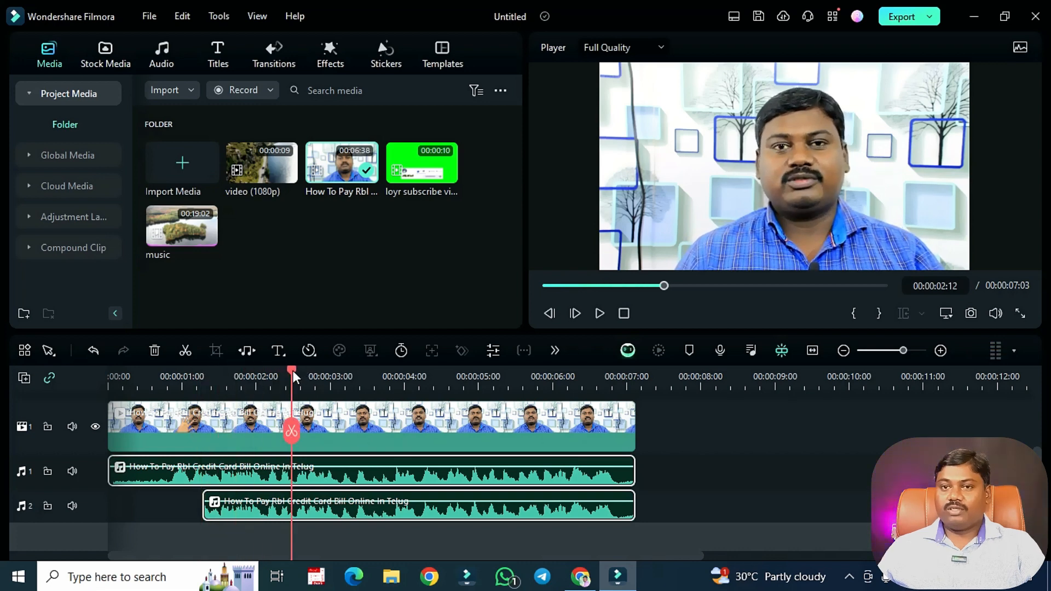
left_click_drag(294, 378, 205, 395)
- Shift the audio copy on track 2 to start at about 00:00:03:19 and play back the offset section
left_click_drag(315, 517, 540, 509)
left_click(389, 378)
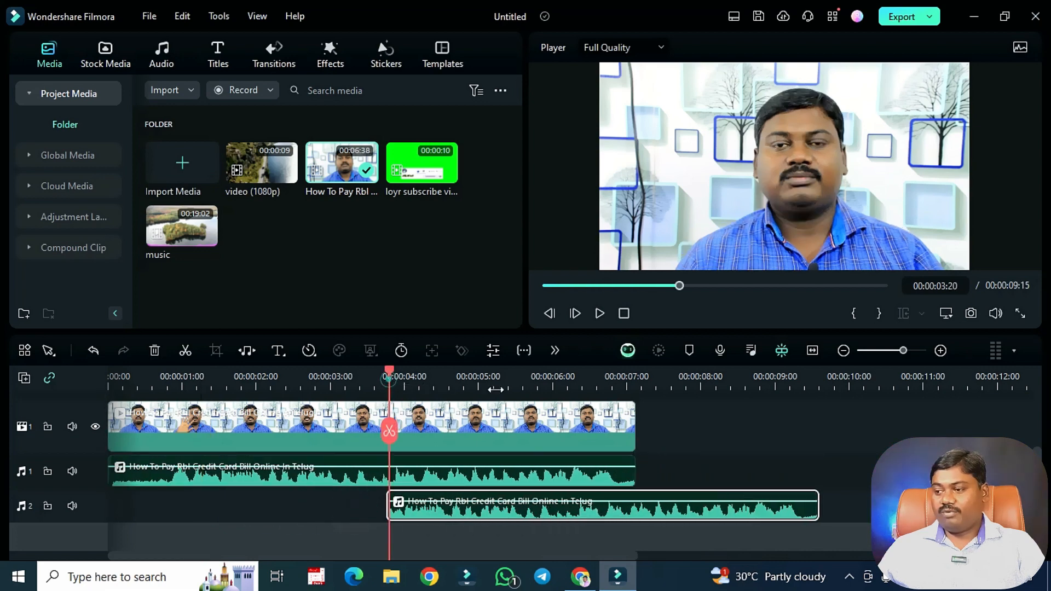
key("space")
key("space")
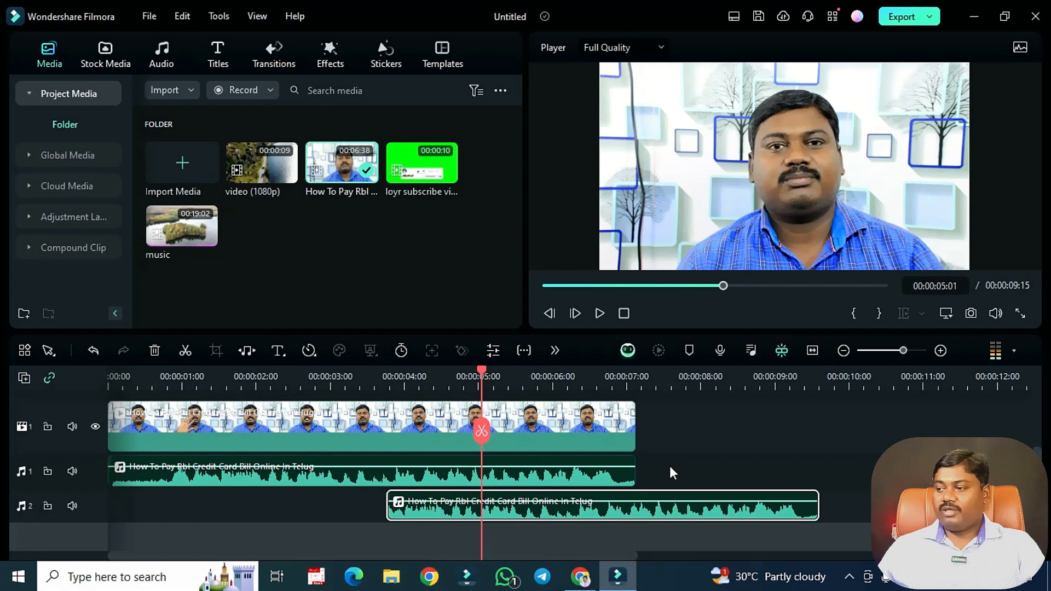
- Select both audio clips again and realign them with Auto Synchronization
left_click_drag(667, 464, 606, 496)
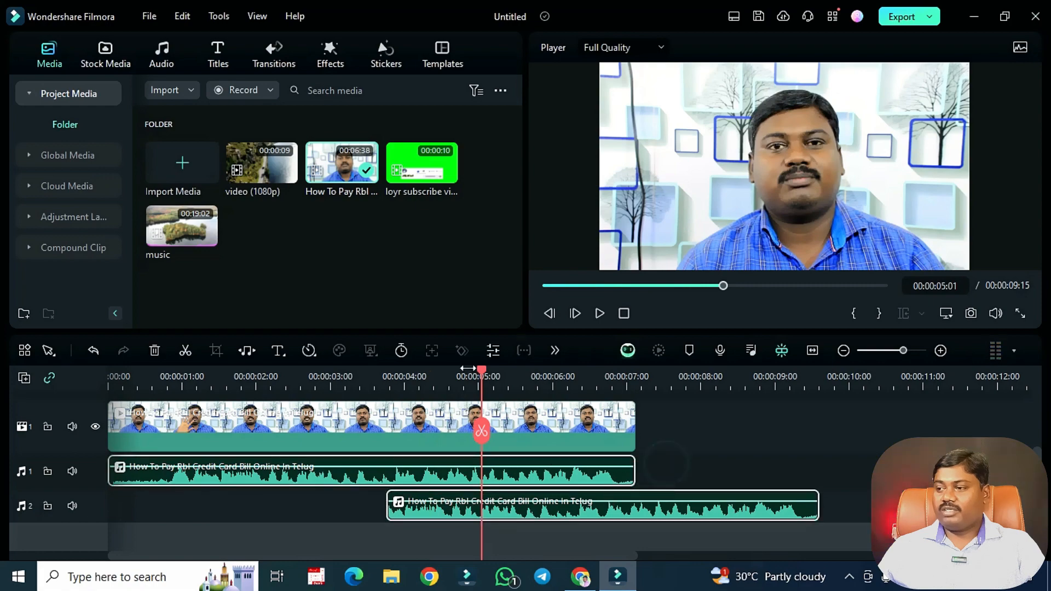
left_click(555, 350)
left_click(574, 393)
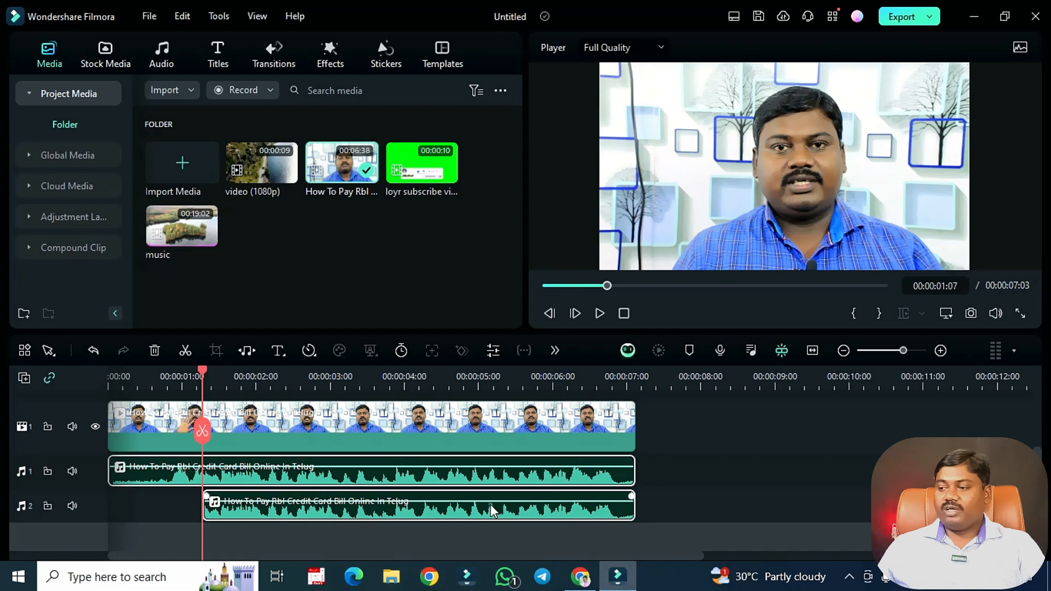
- Add a default title on video track 2 starting at 00:00:01:07 and select it with the playhead at 00:00:01:22
left_click(557, 352)
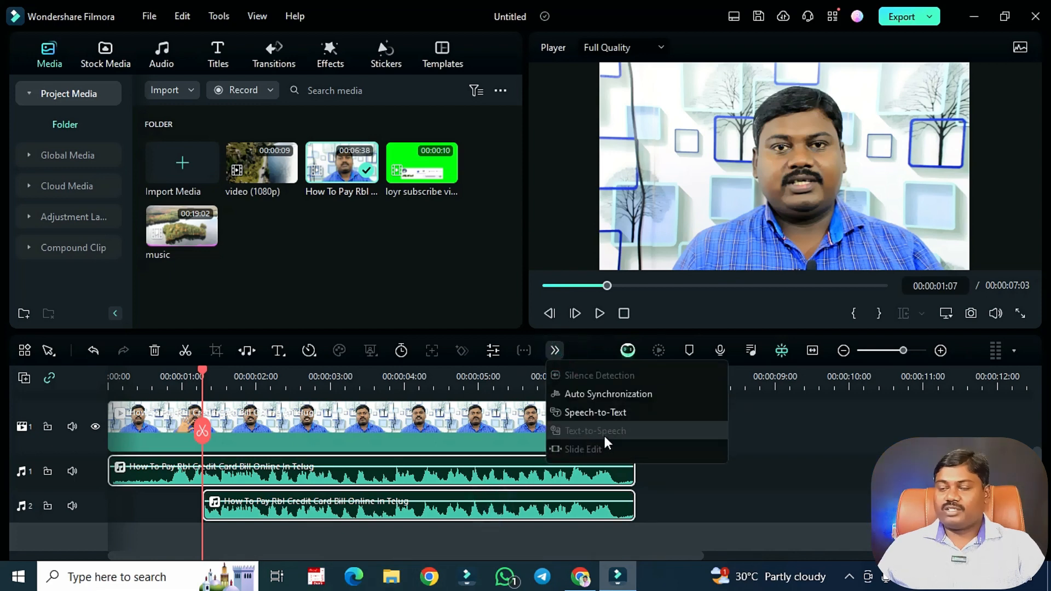
left_click(800, 502)
scroll(800, 500, "up", 2)
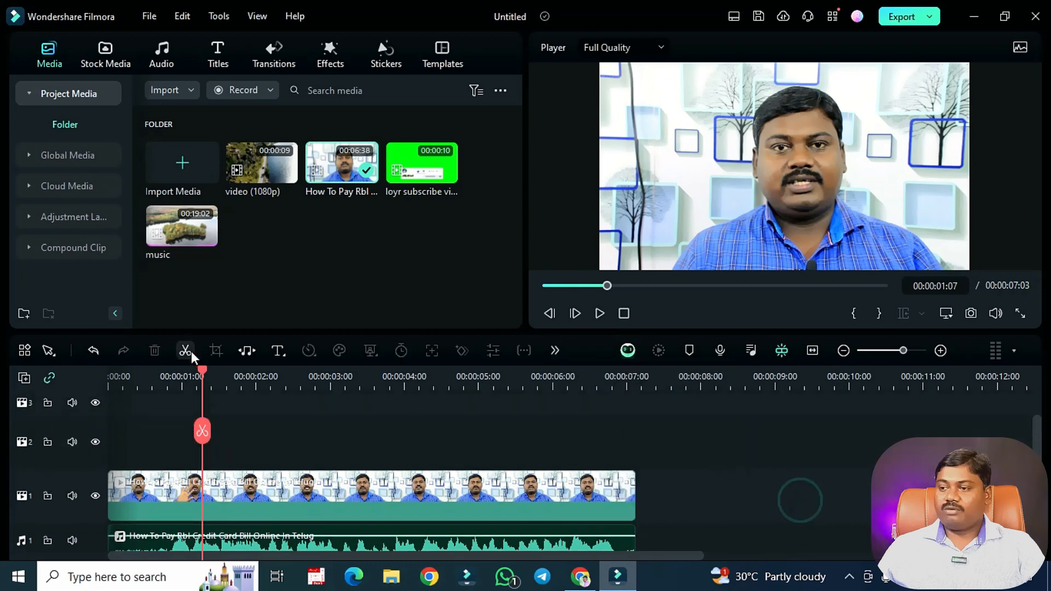
left_click(283, 352)
left_click(304, 377)
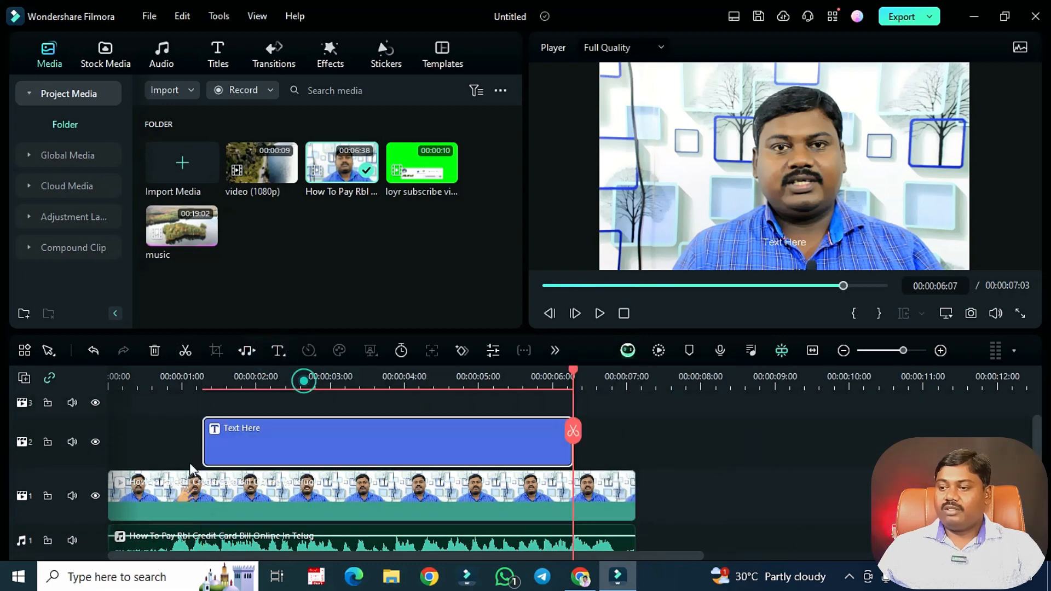
left_click(247, 383)
left_click(416, 428)
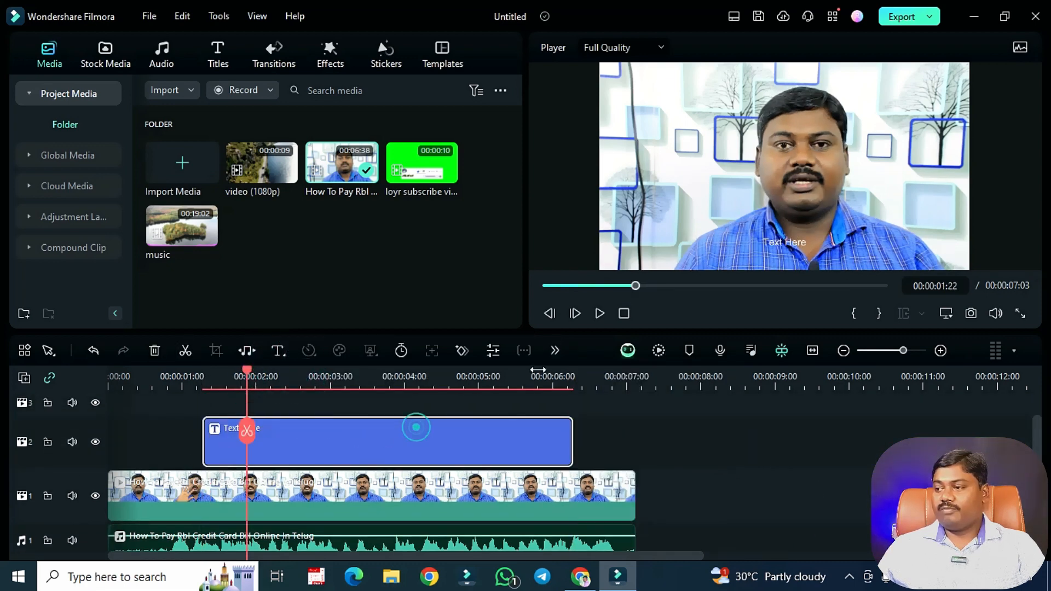
- Open Text-to-Speech for the title, preview the Shruti voice in Telugu (India) and choose the Mohan voice
left_click(554, 351)
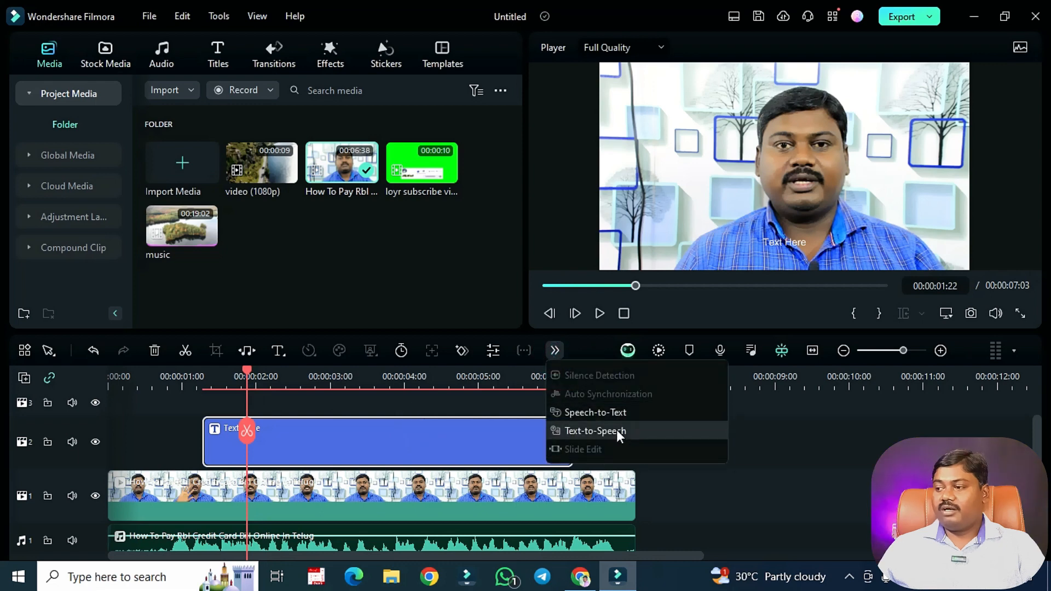
left_click(617, 431)
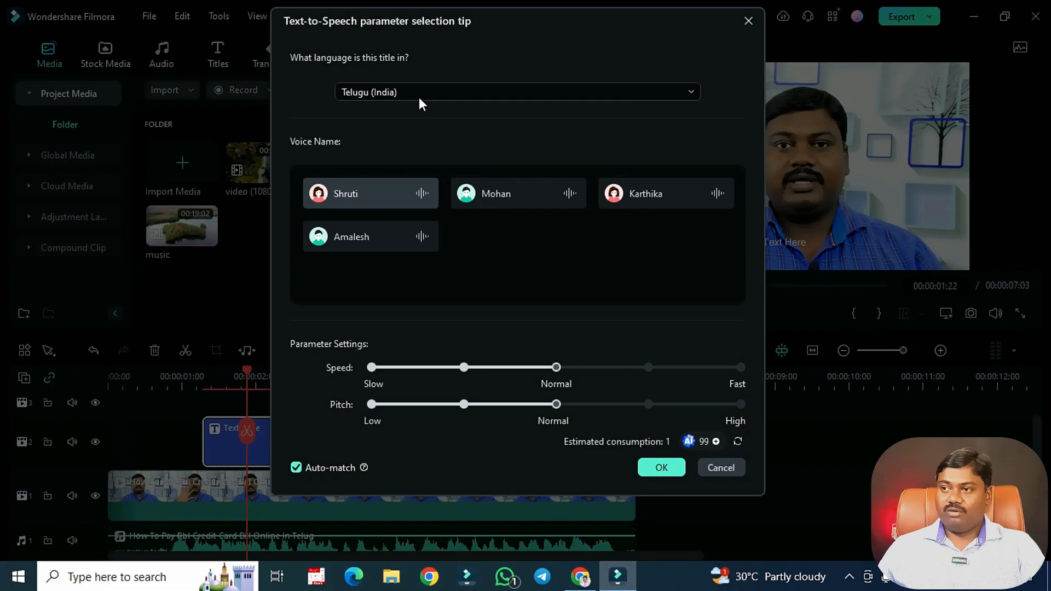
left_click(380, 189)
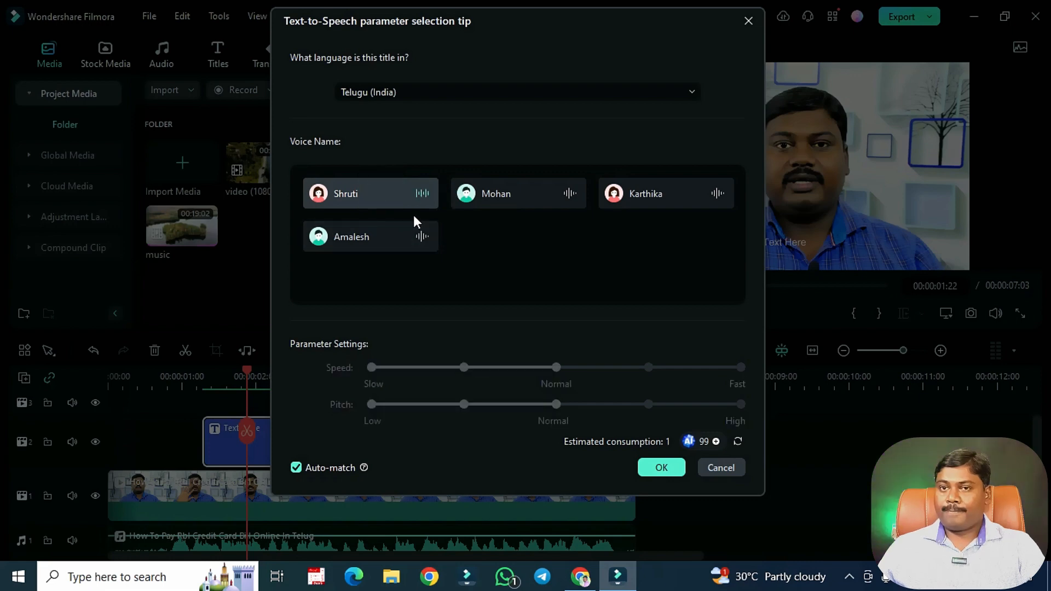
left_click(414, 196)
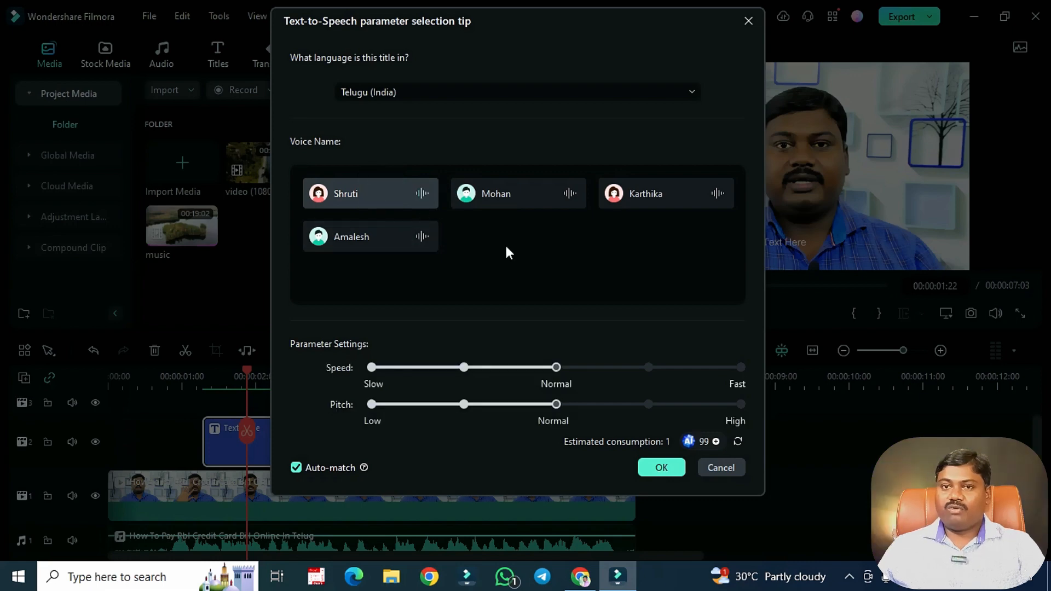
left_click(536, 196)
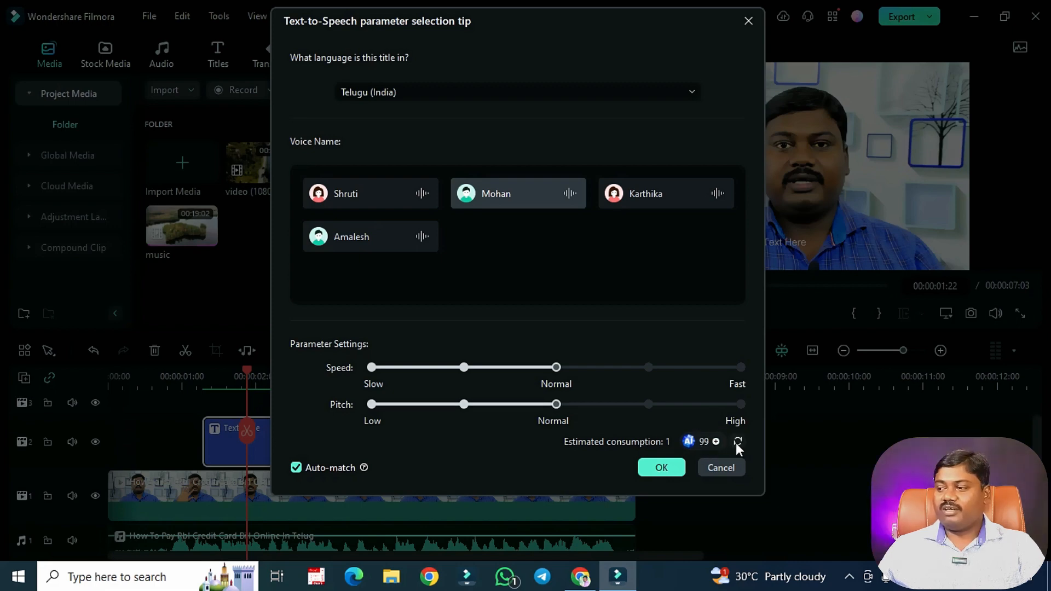
- Open the AI credits purchase page, close it and dismiss Text-to-Speech without generating audio
left_click(716, 442)
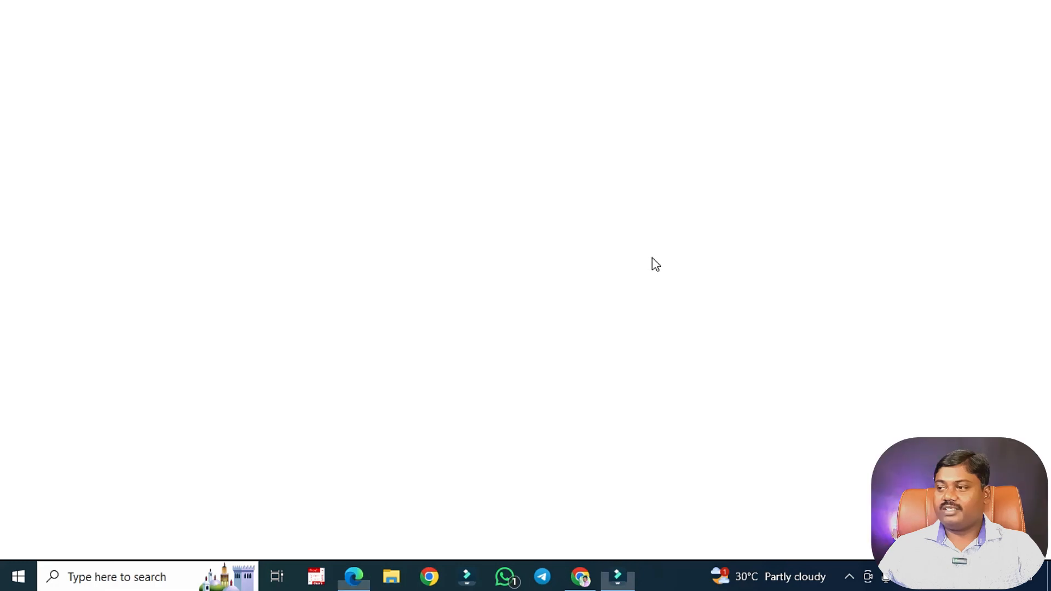
left_click(1032, 9)
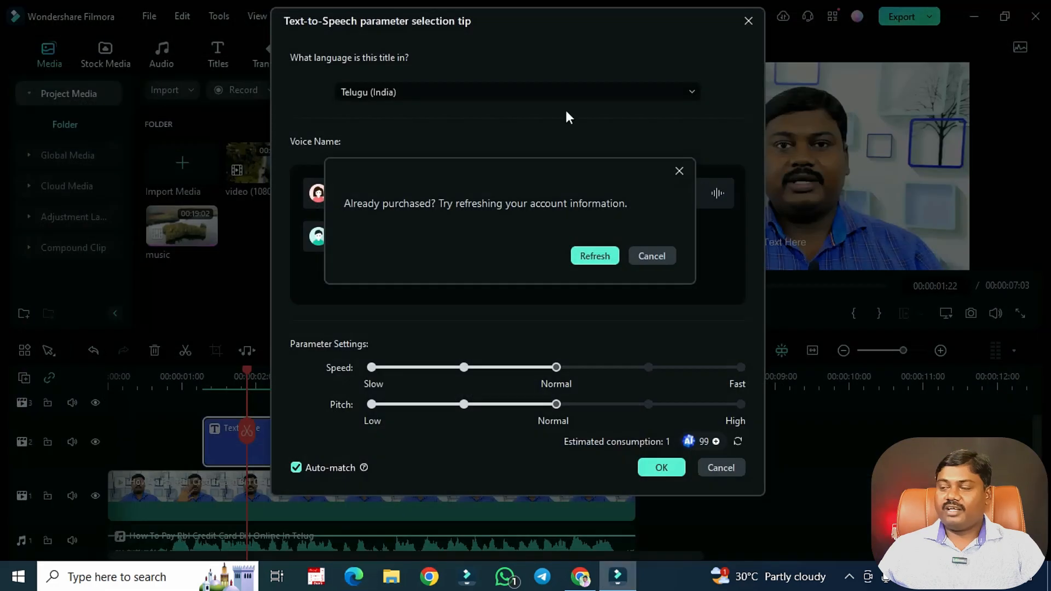
left_click(656, 255)
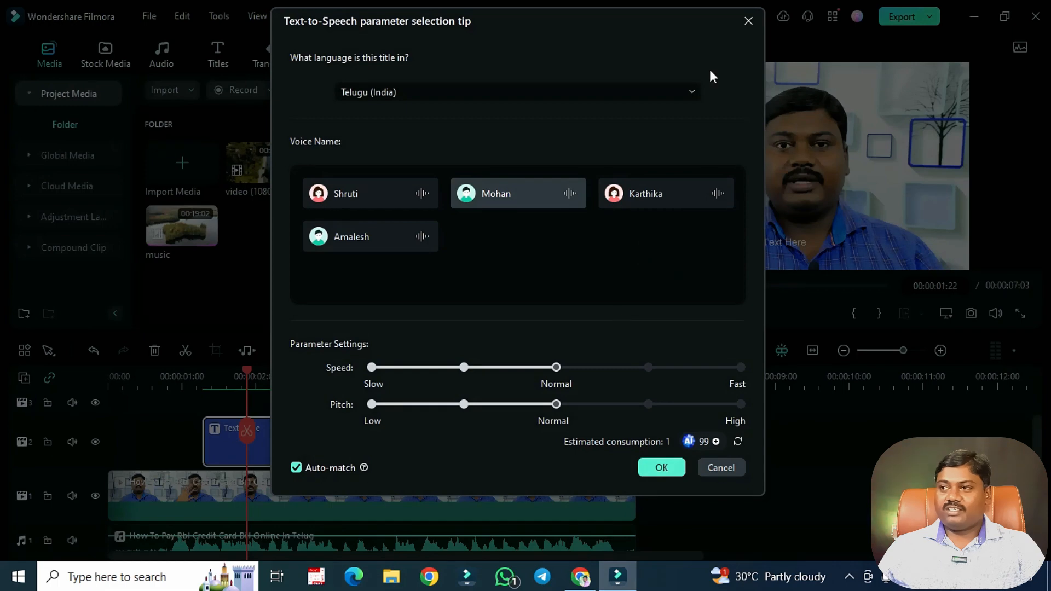
left_click(749, 21)
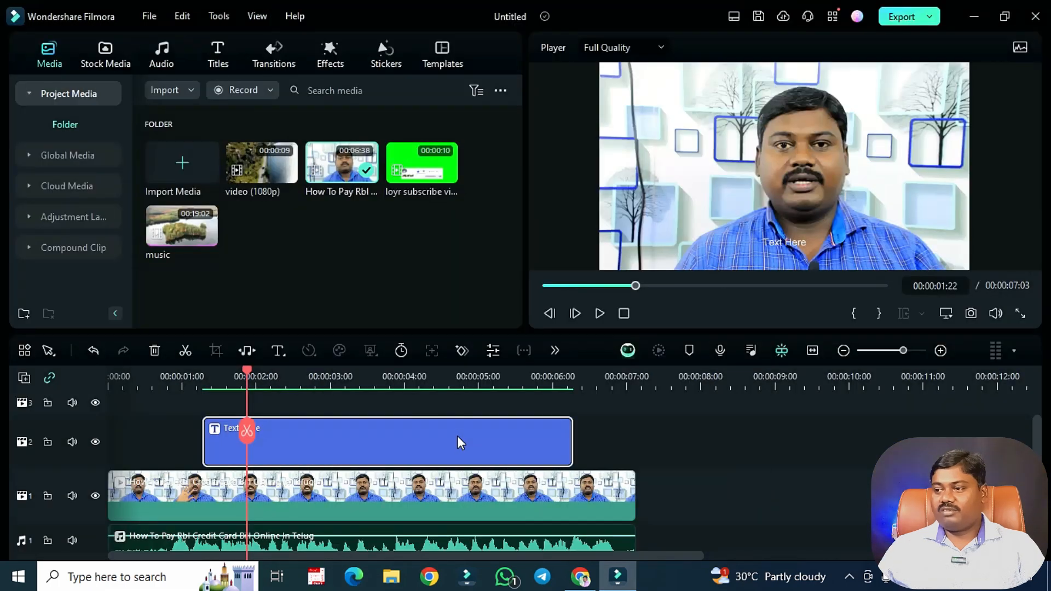
- Delete the title from video track 2 and split the video clip on track 1 at 00:00:01:07
key("Delete")
left_click(555, 350)
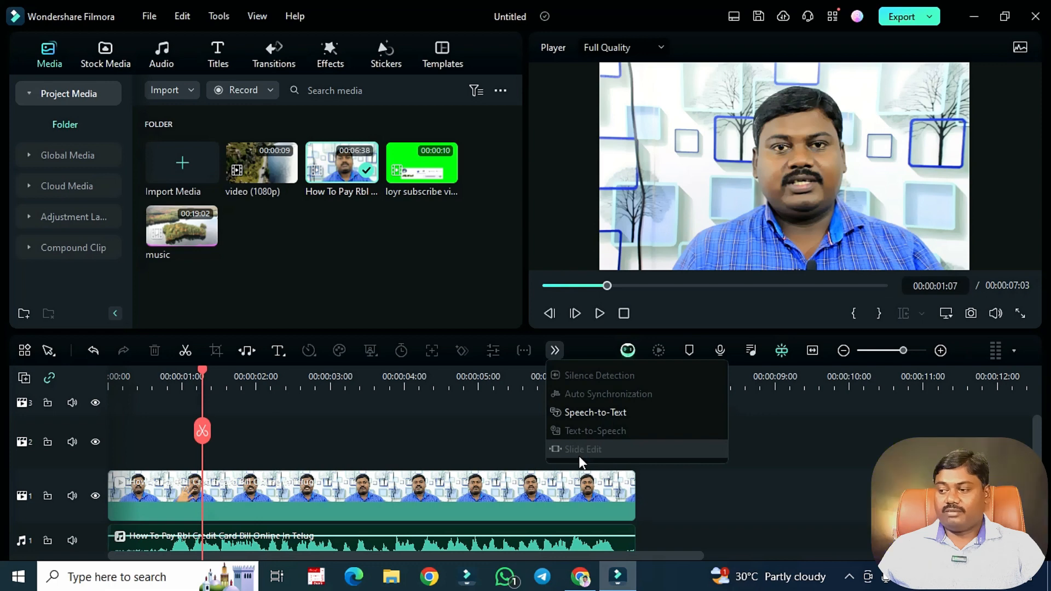
left_click(425, 489)
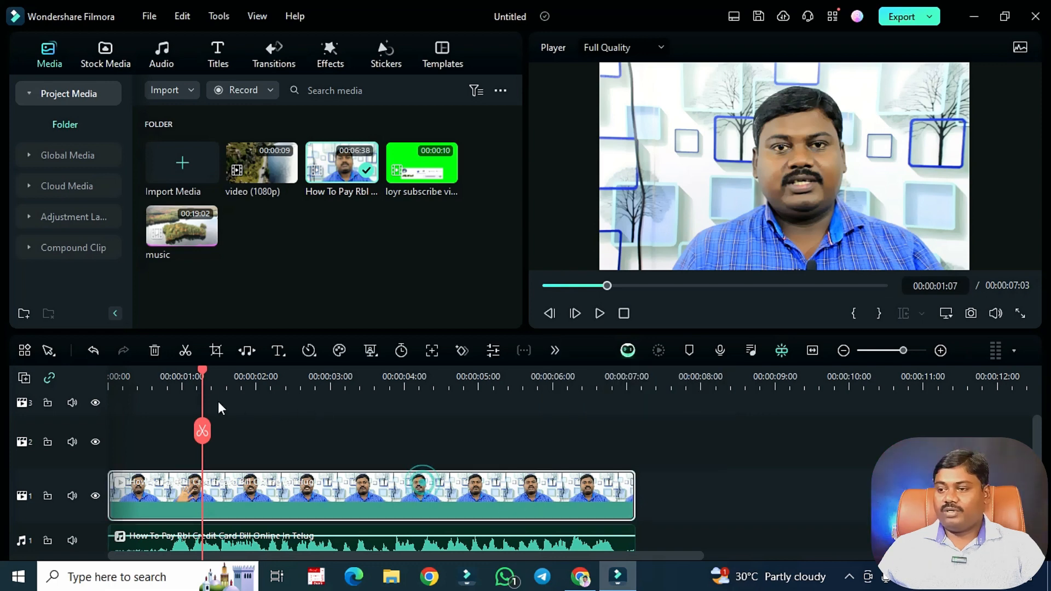
left_click(185, 351)
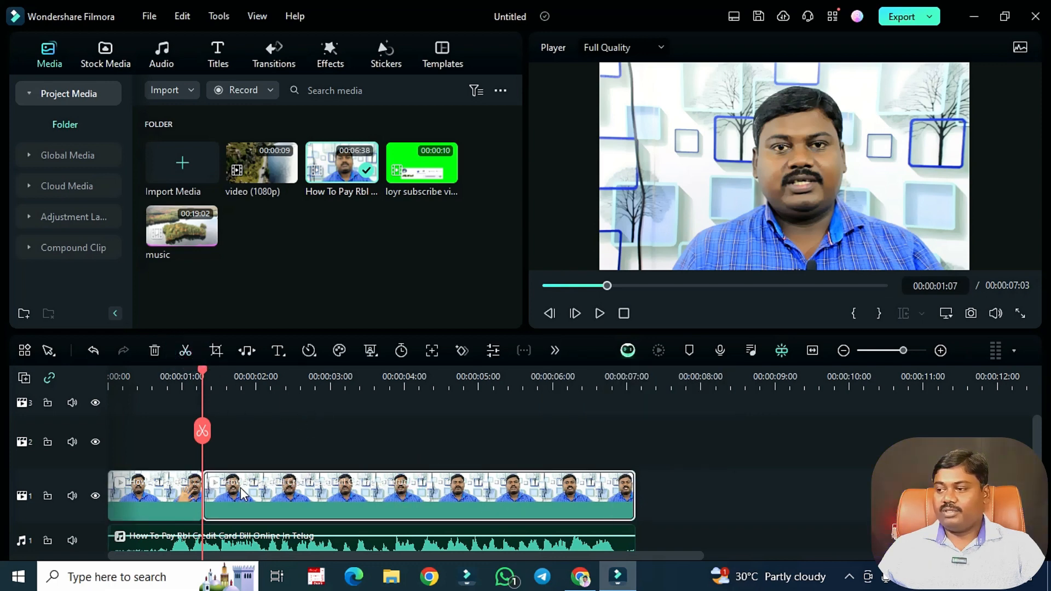
- Use Slide Edit to shift the source footage within the segment after the split, apply the replacement and move the playhead to 00:00:01:12
left_click(554, 349)
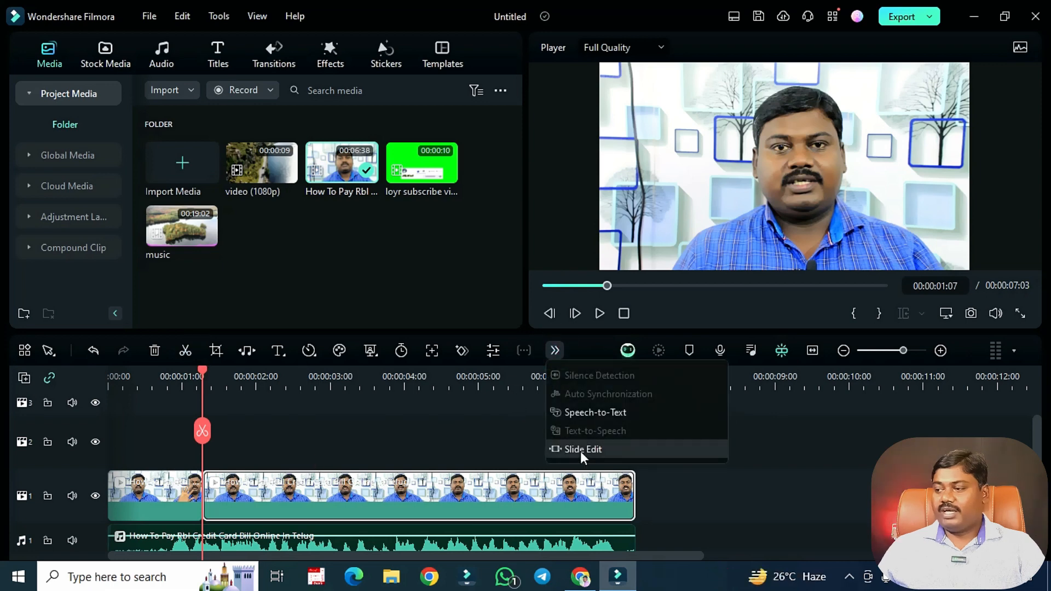
left_click(582, 450)
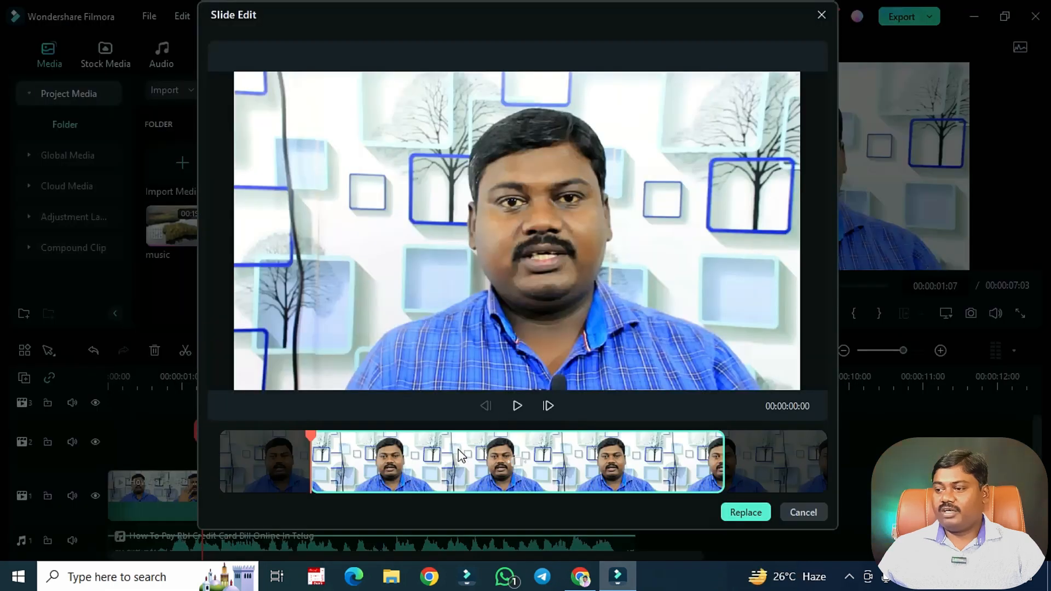
mouse_move(462, 455)
left_mouse_down()
mouse_move(516, 465)
mouse_move(474, 469)
left_mouse_up()
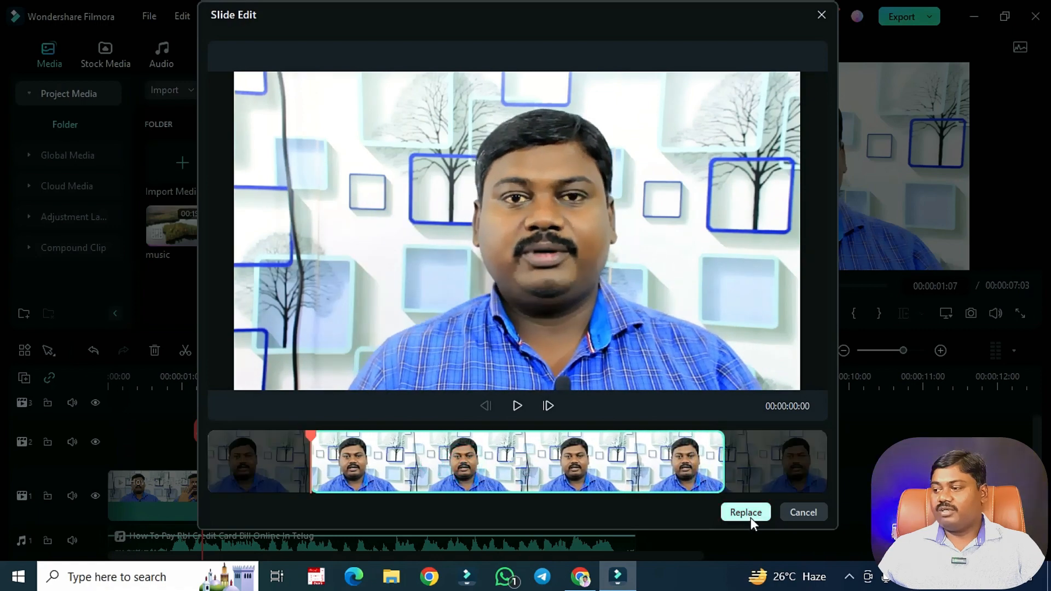
left_click(747, 513)
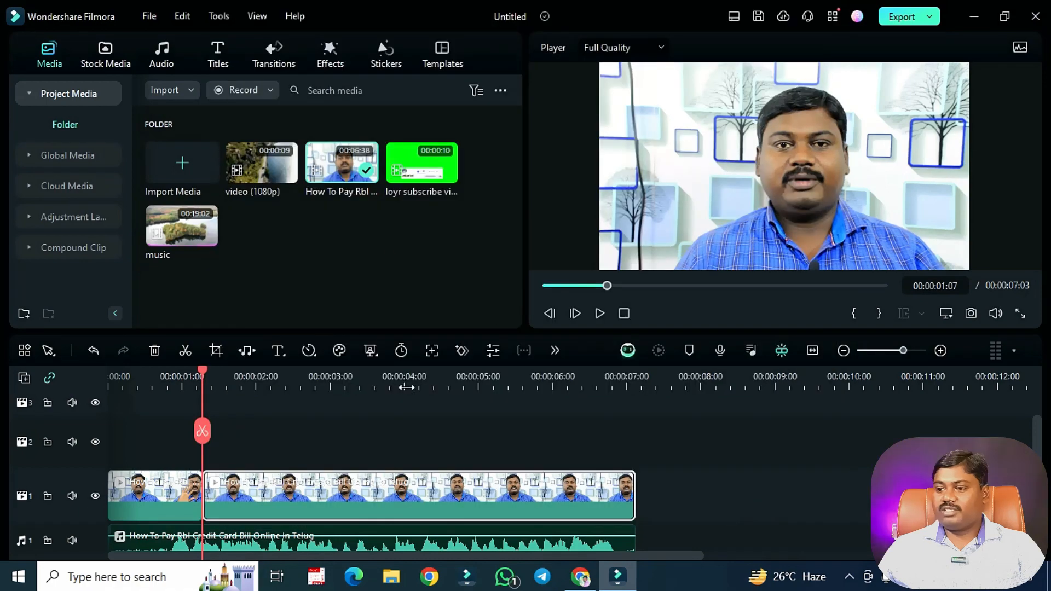
left_click_drag(201, 369, 232, 486)
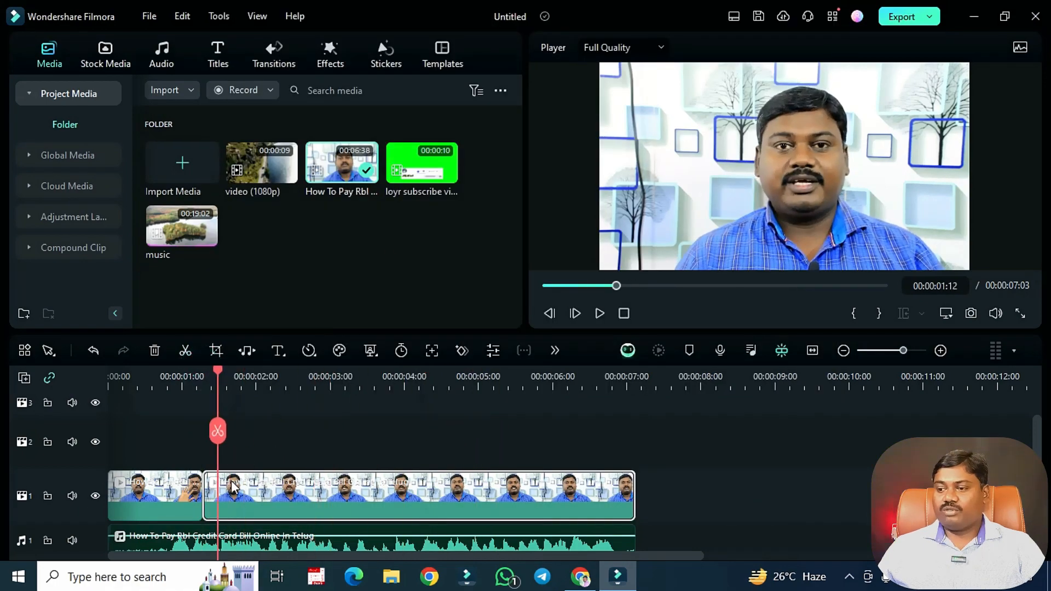